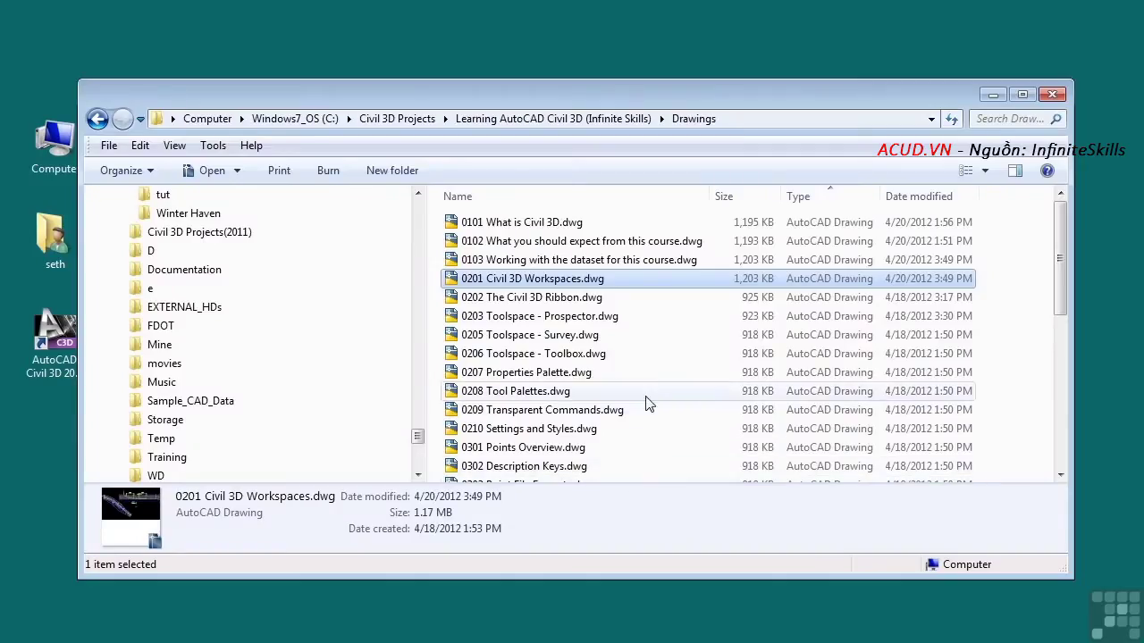
# Step: Leave the Drawings folder and switch to AutoCAD Civil 3D with the 0201 Civil 3D Workspaces drawing
pyautogui.moveTo(601, 286)
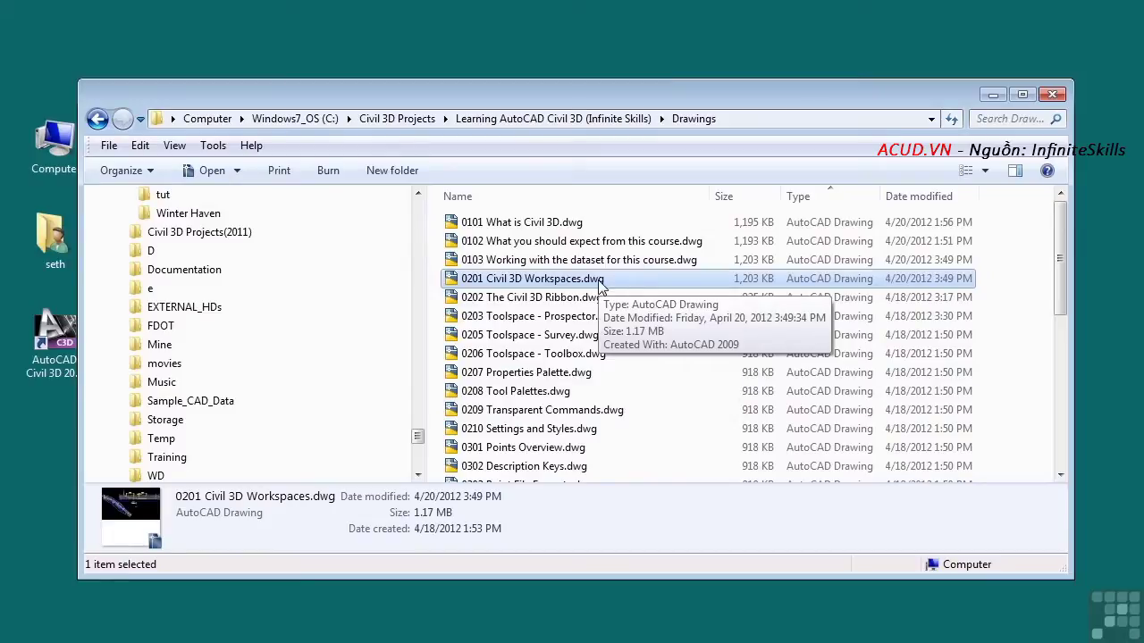
pyautogui.click(992, 95)
pyautogui.hotkey('alt', 'Tab')
pyautogui.hotkey('alt', 'Tab')
pyautogui.press('Escape')
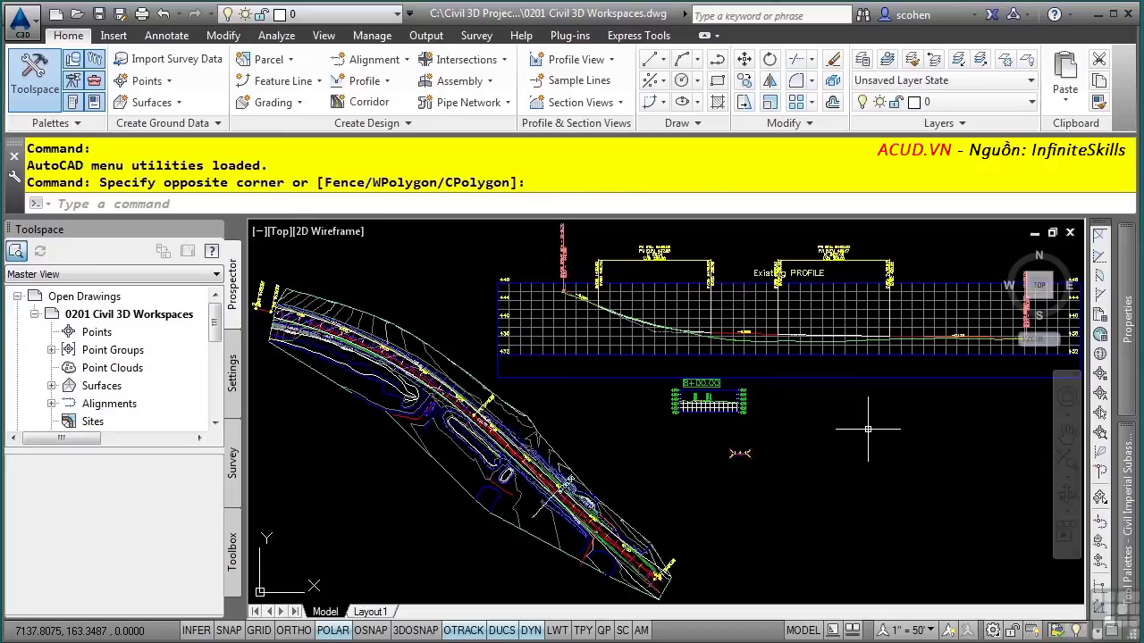
# Step: Switch to the Planning and Analysis workspace and look through its Home, Insert, Annotate, Feature Edit and Create commands
pyautogui.click(993, 631)
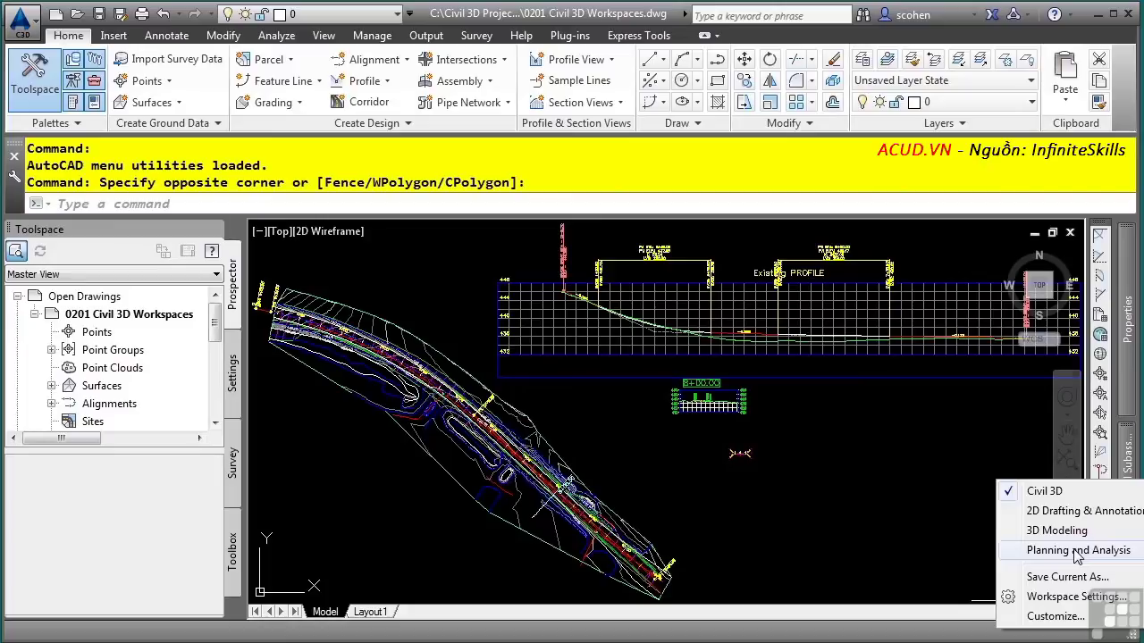
pyautogui.click(1077, 551)
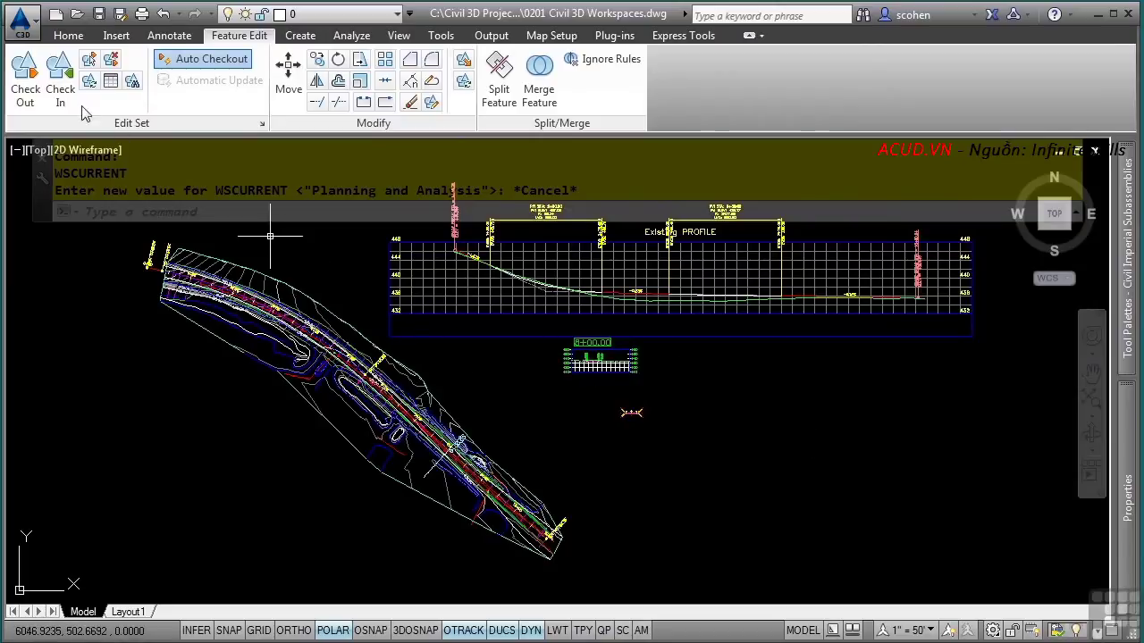
pyautogui.click(63, 38)
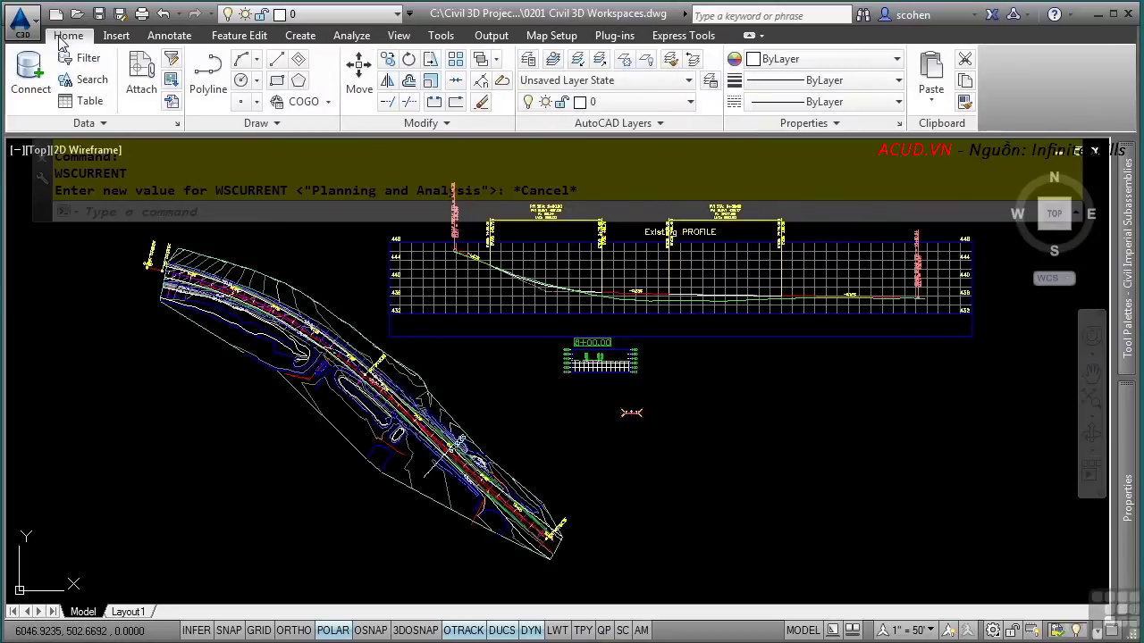
pyautogui.click(117, 36)
pyautogui.click(169, 35)
pyautogui.click(240, 36)
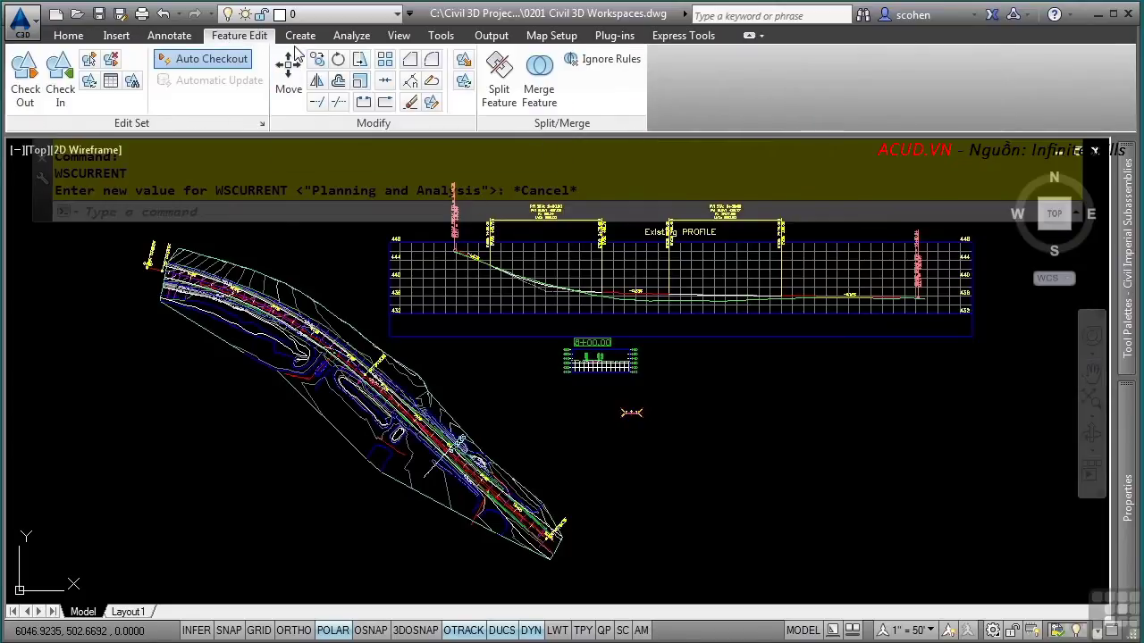
pyautogui.click(301, 35)
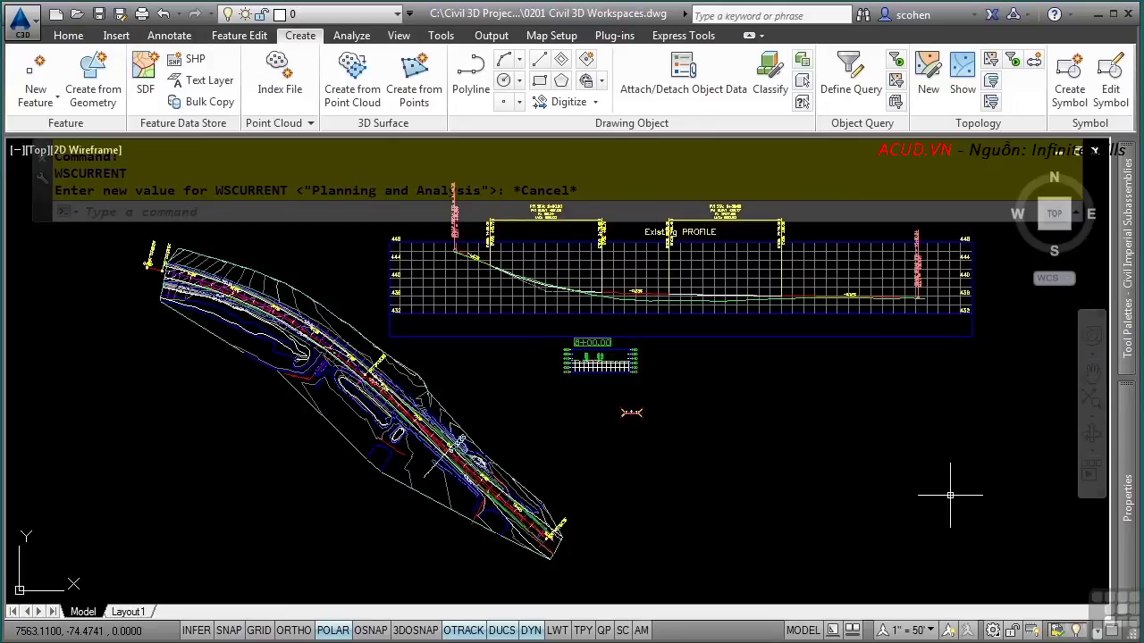
# Step: Restore the Civil 3D workspace and display the Toolspace palette
pyautogui.click(994, 630)
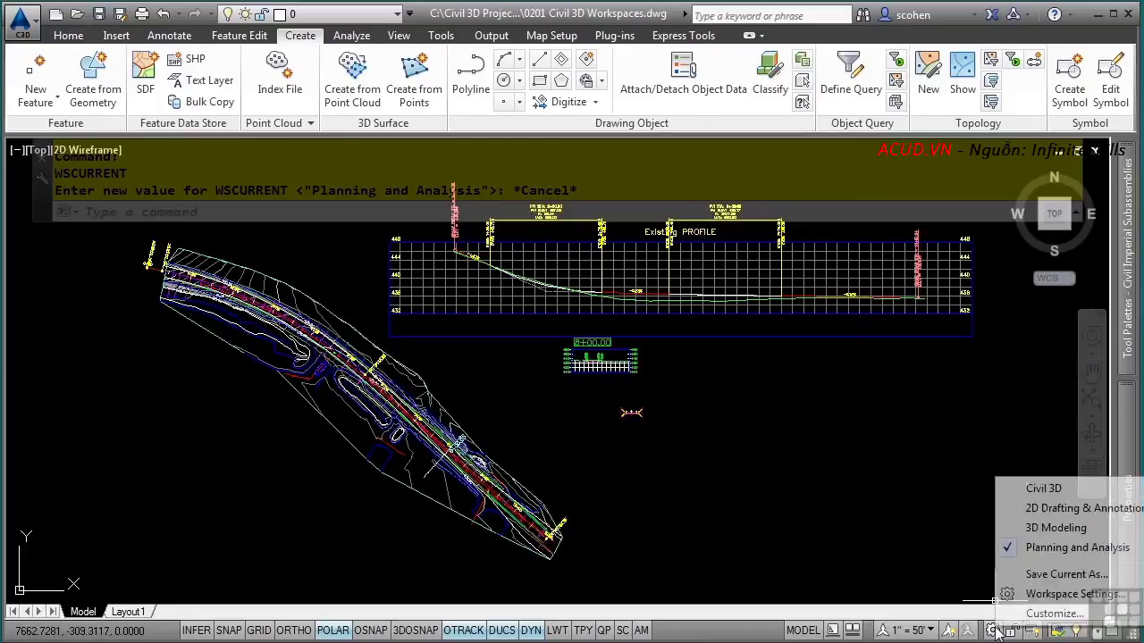
pyautogui.click(1051, 491)
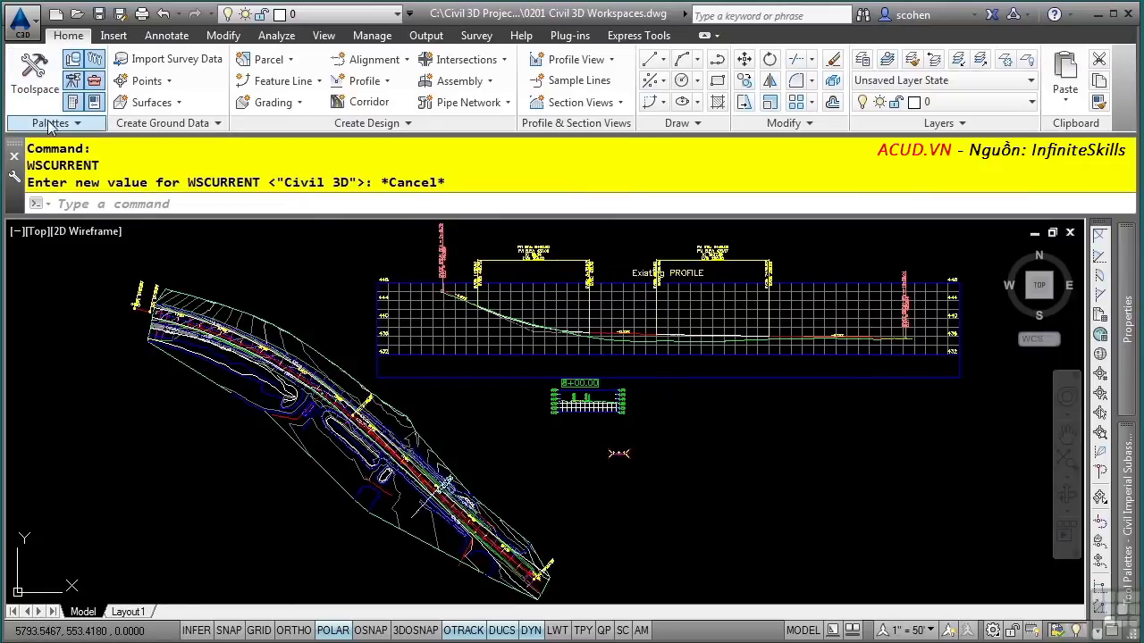
pyautogui.click(39, 80)
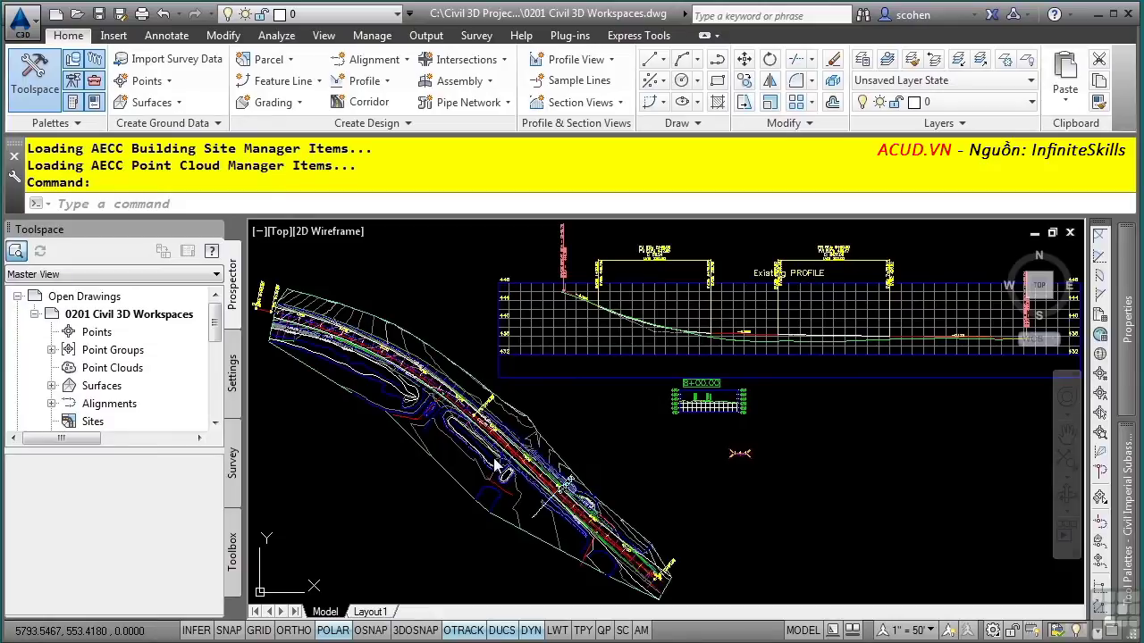
# Step: Save the current workspace under the name Civil 3D followed by the owner's first name in parentheses
pyautogui.click(993, 629)
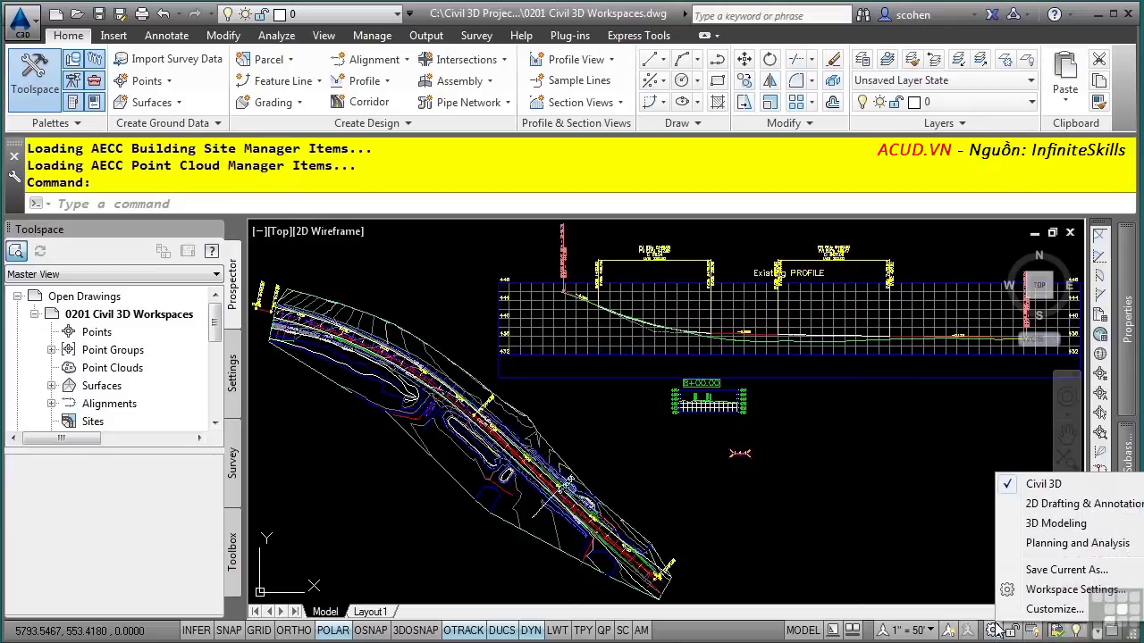
pyautogui.click(1054, 572)
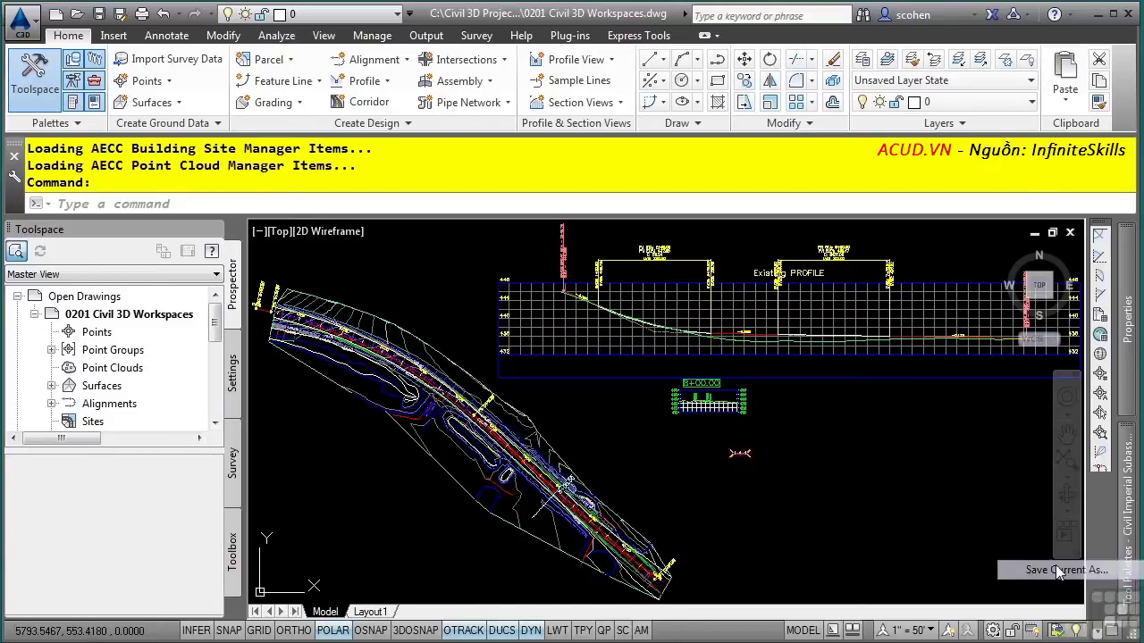
pyautogui.write('Civil 3D')
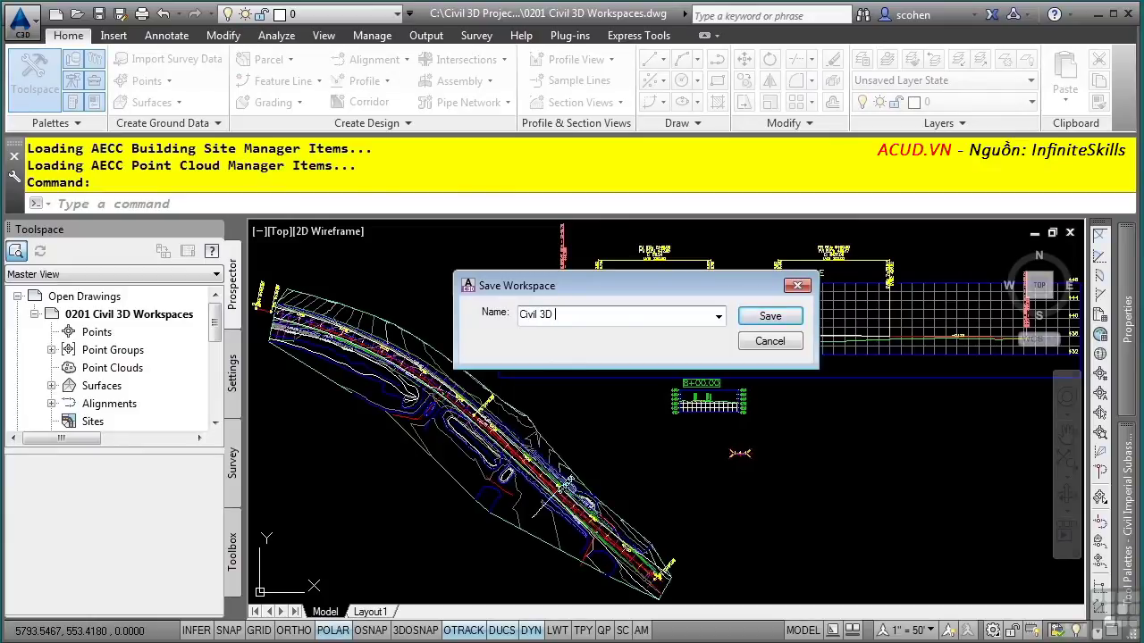
pyautogui.write(' (SETH)')
pyautogui.click(767, 315)
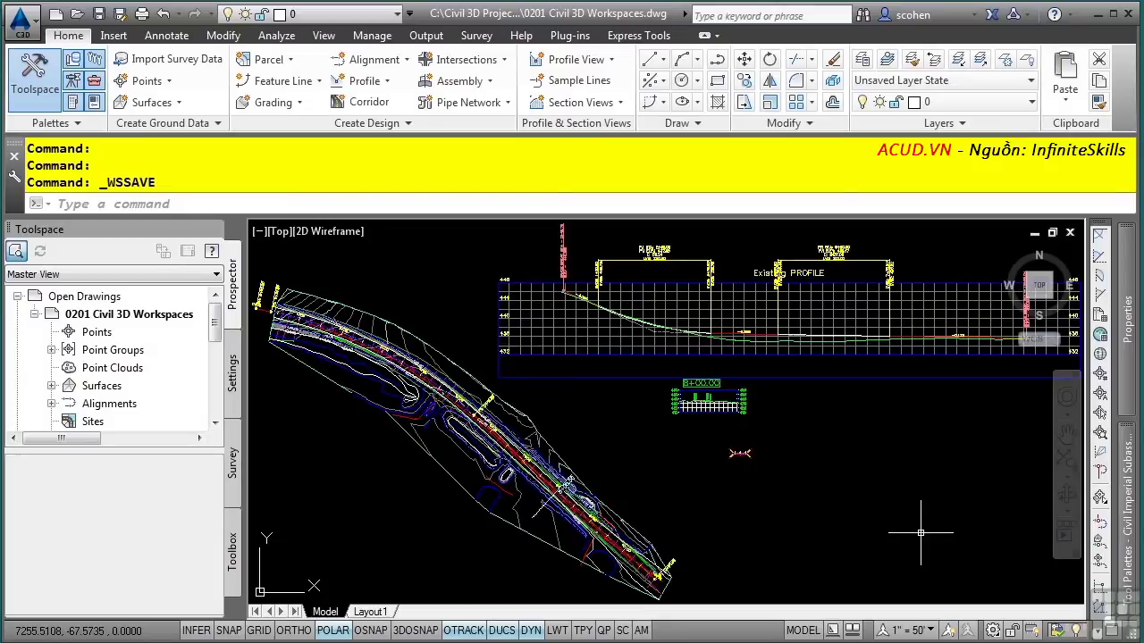
# Step: Review the workspace settings for display order and automatic saving of changes, accepting them as they are
pyautogui.click(993, 630)
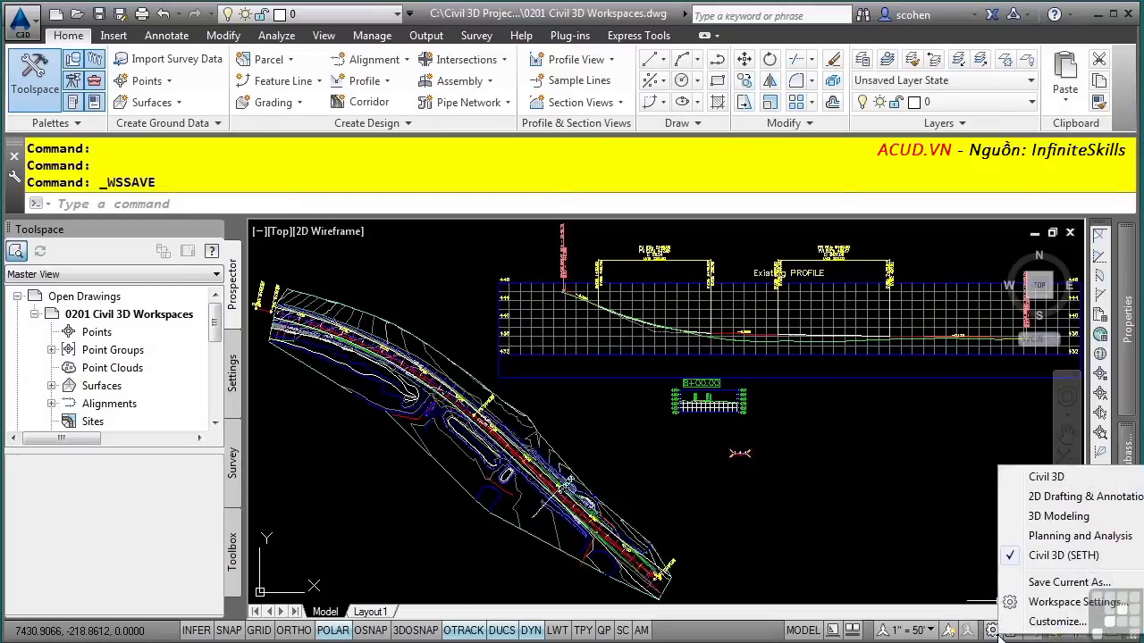
pyautogui.click(1063, 604)
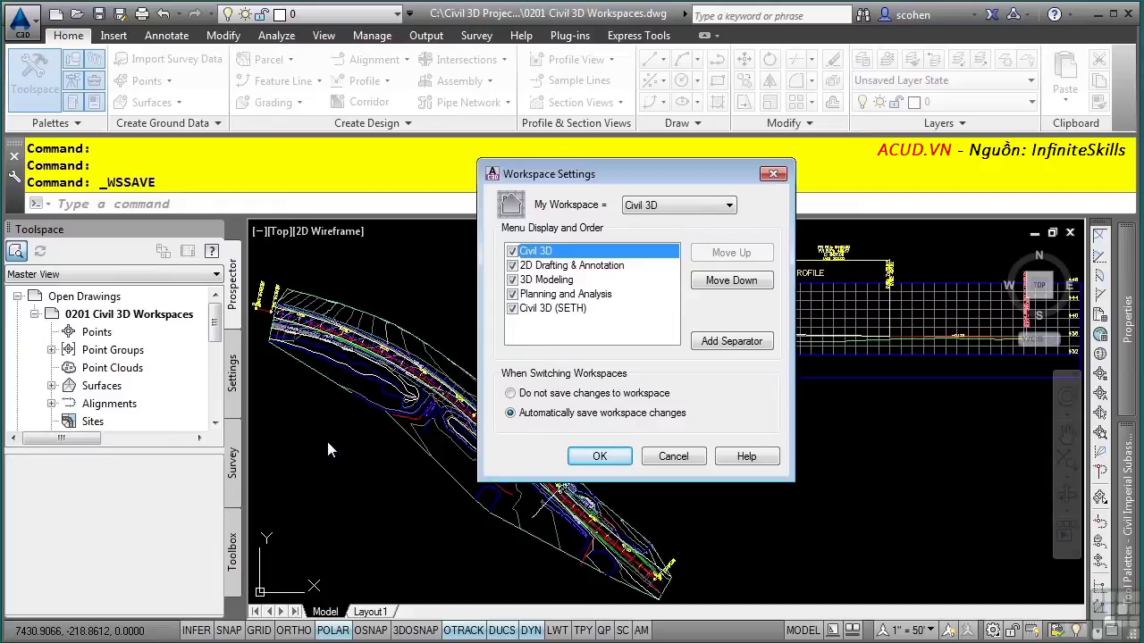
pyautogui.click(598, 455)
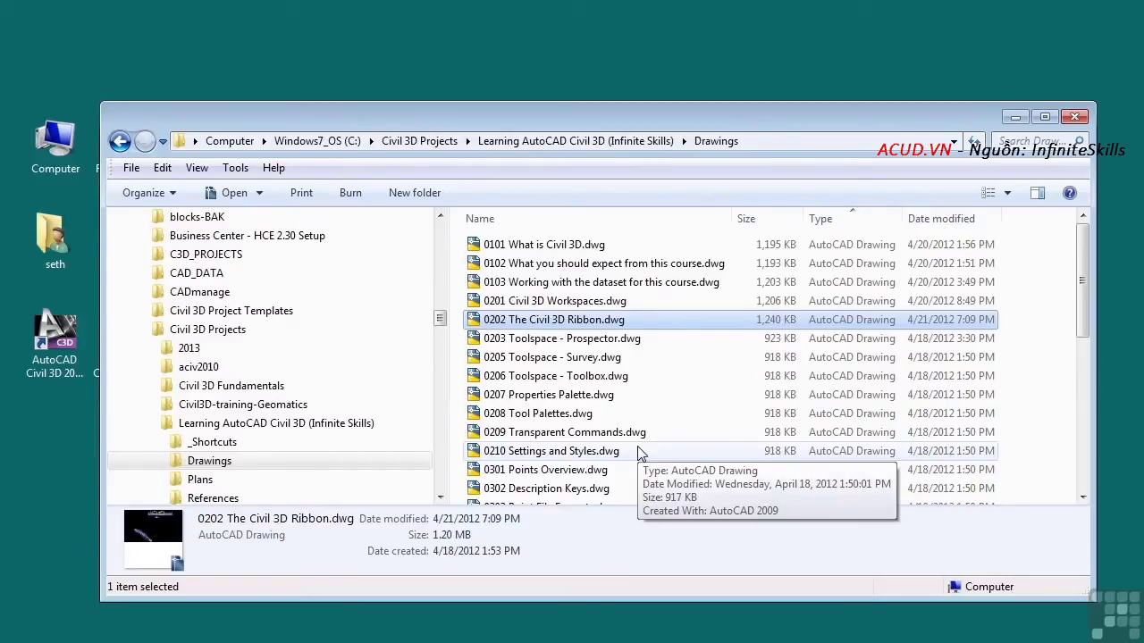
# Step: Bring up the 0202 The Civil 3D Ribbon drawing and examine the label types and the output and export commands
pyautogui.click(1015, 118)
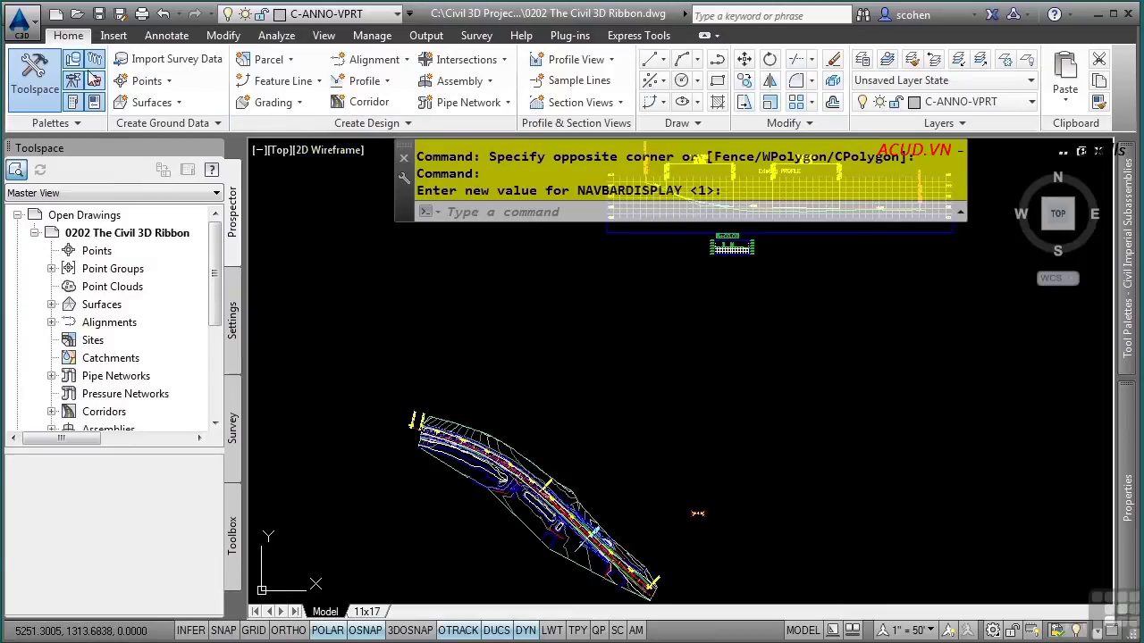
pyautogui.click(154, 37)
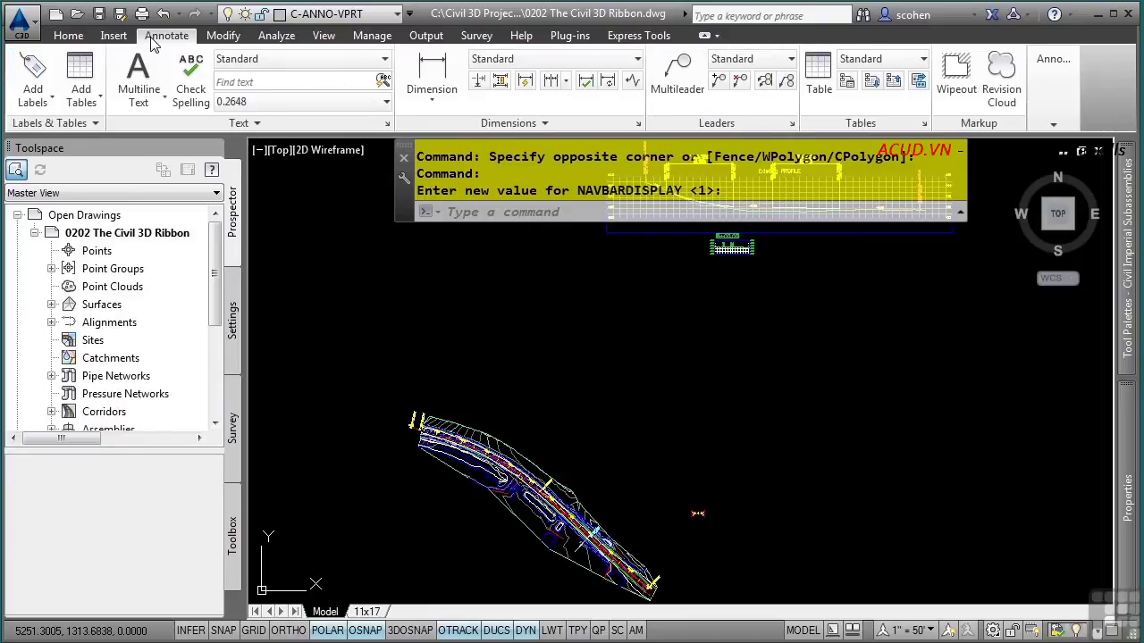
pyautogui.click(33, 106)
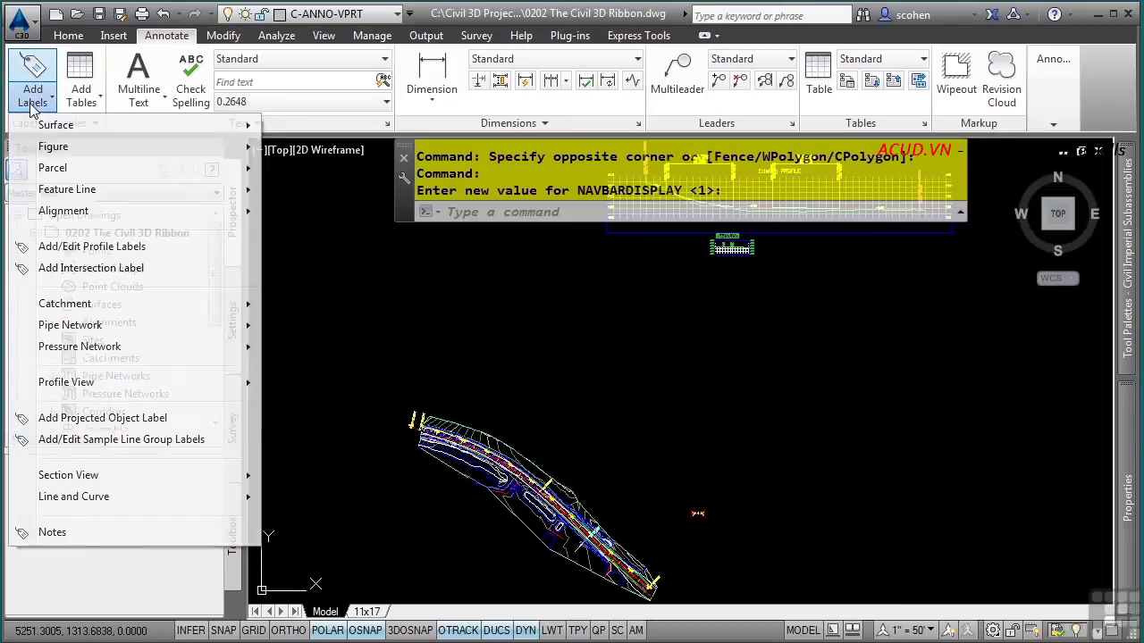
pyautogui.click(39, 105)
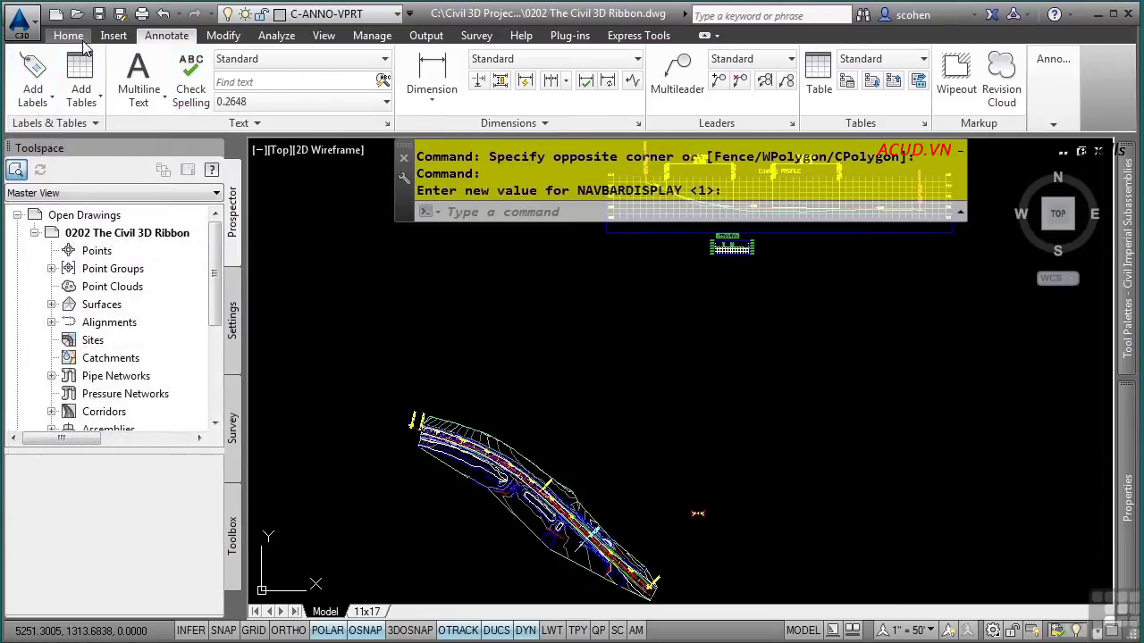
pyautogui.click(78, 39)
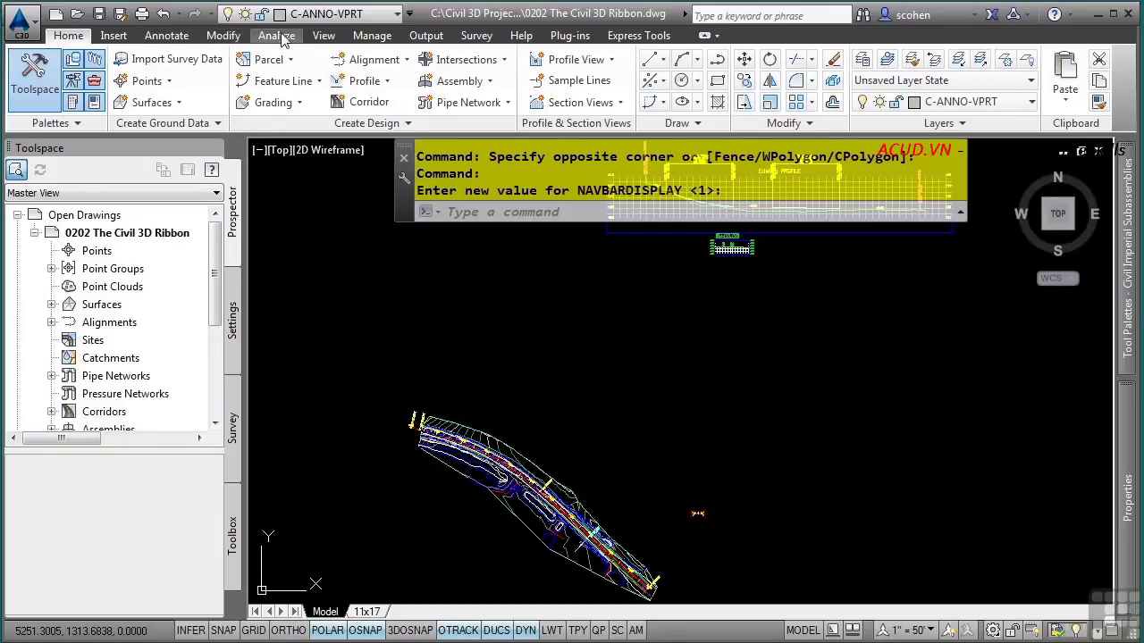
pyautogui.click(418, 39)
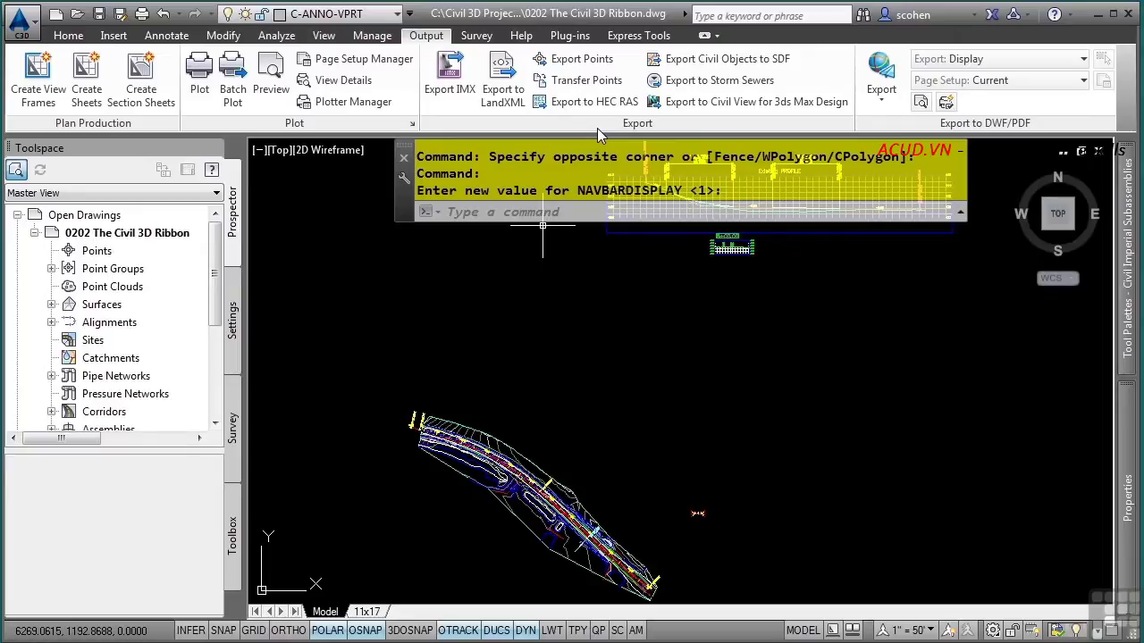
# Step: Examine the available methods for creating alignments among the design commands
pyautogui.click(69, 36)
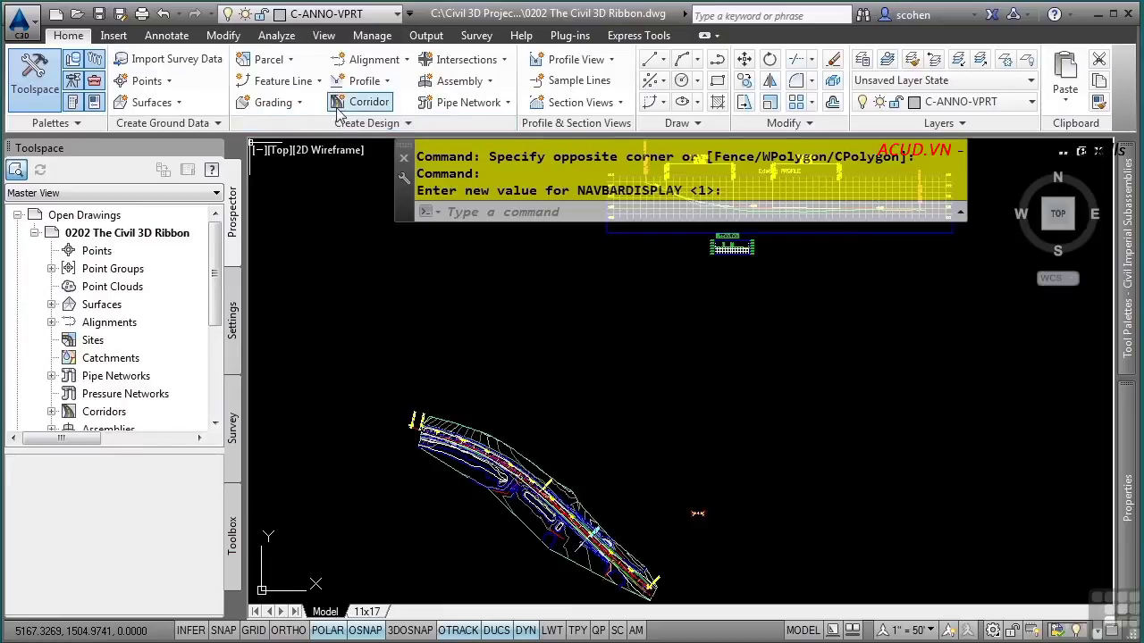
pyautogui.click(396, 60)
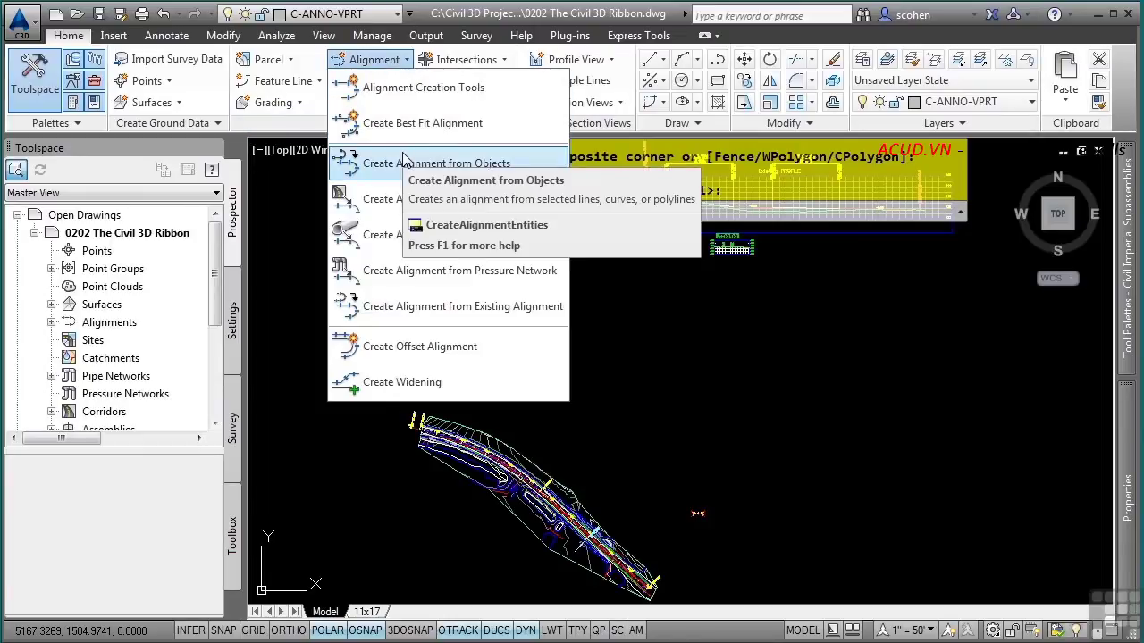
pyautogui.click(323, 184)
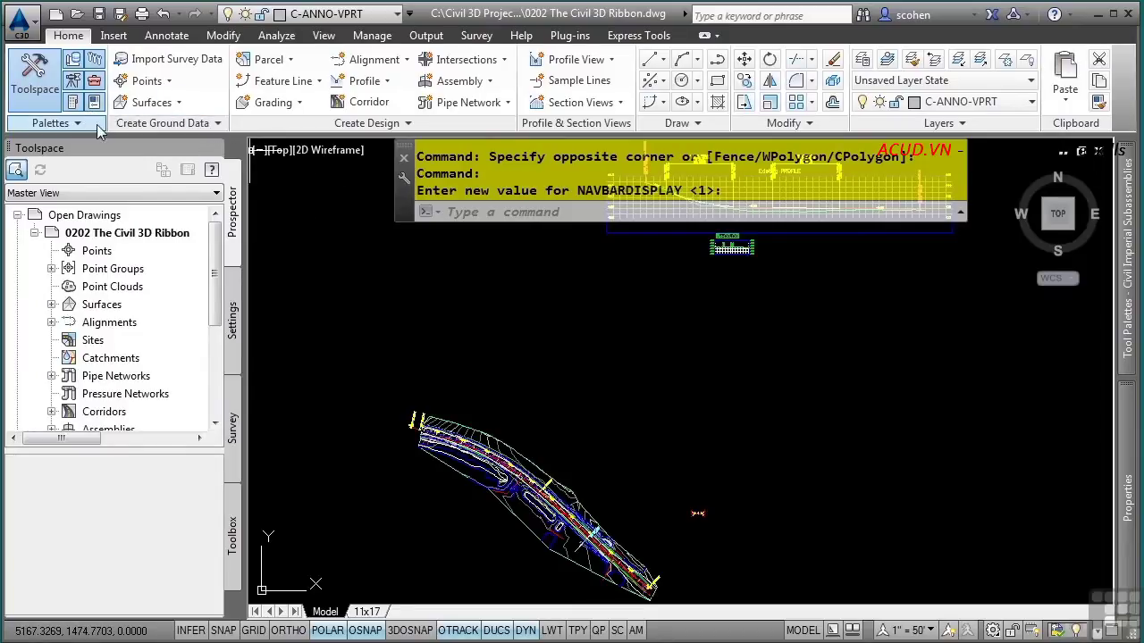
pyautogui.click(289, 125)
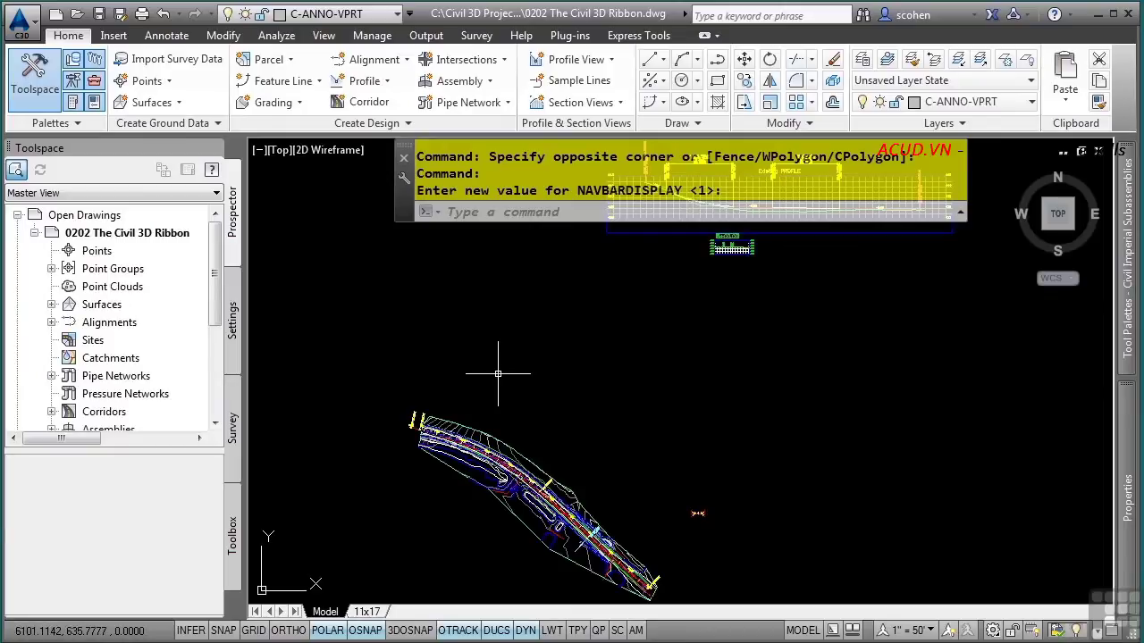
# Step: Select the road alignment near station 3+00 to examine its alignment-specific commands, and clear the selection
pyautogui.moveTo(497, 375)
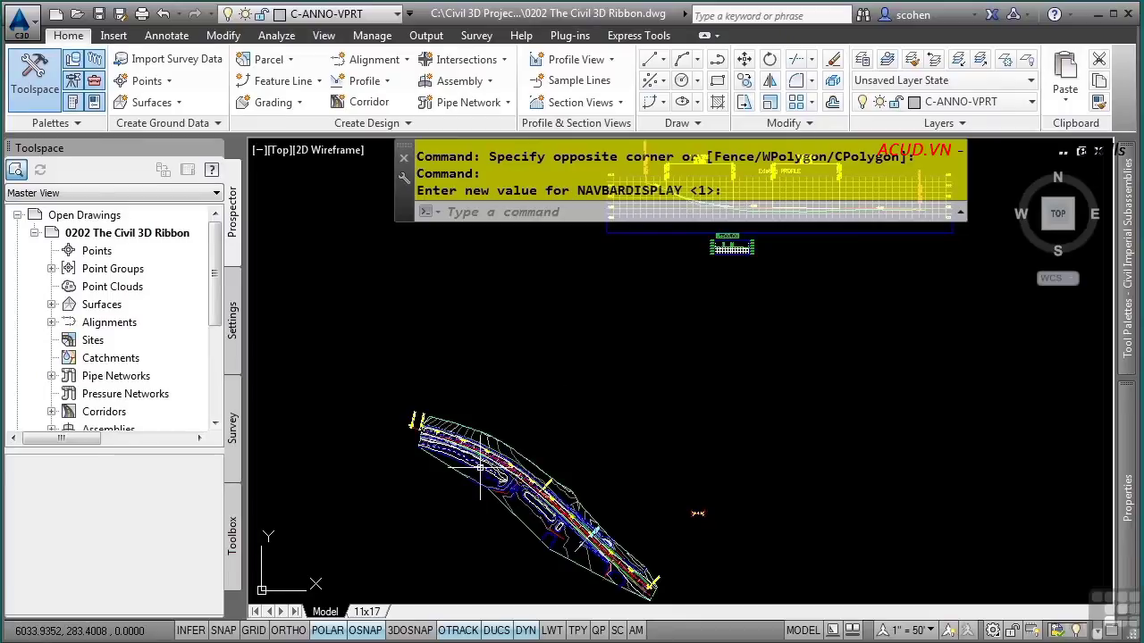
pyautogui.scroll(5, 485, 467)
pyautogui.scroll(8, 485, 467)
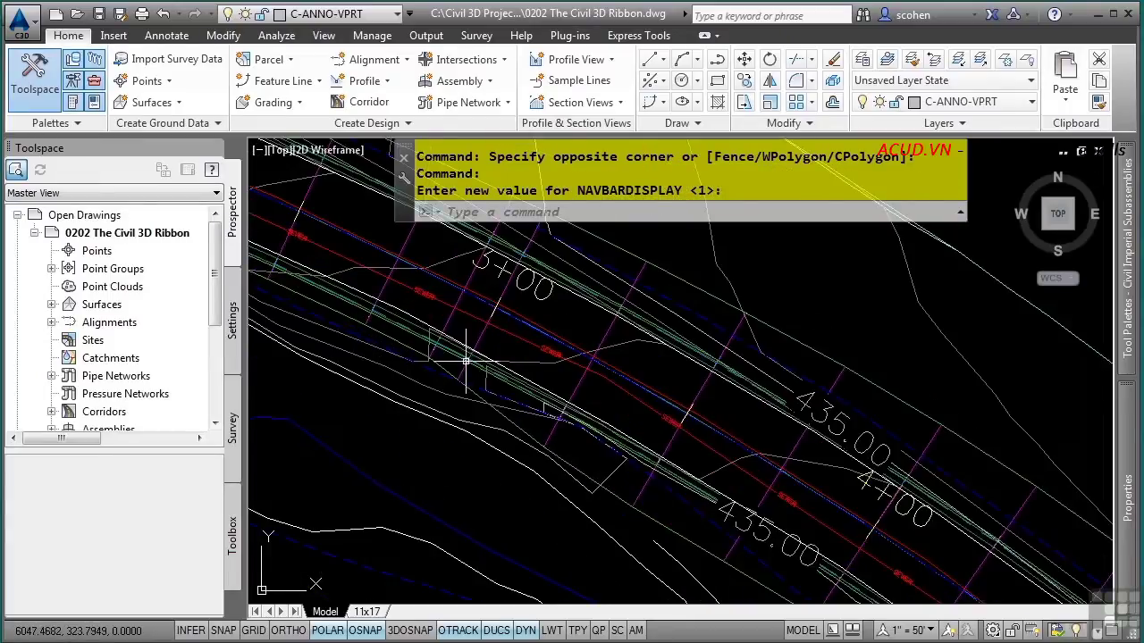
pyautogui.scroll(3, 527, 434)
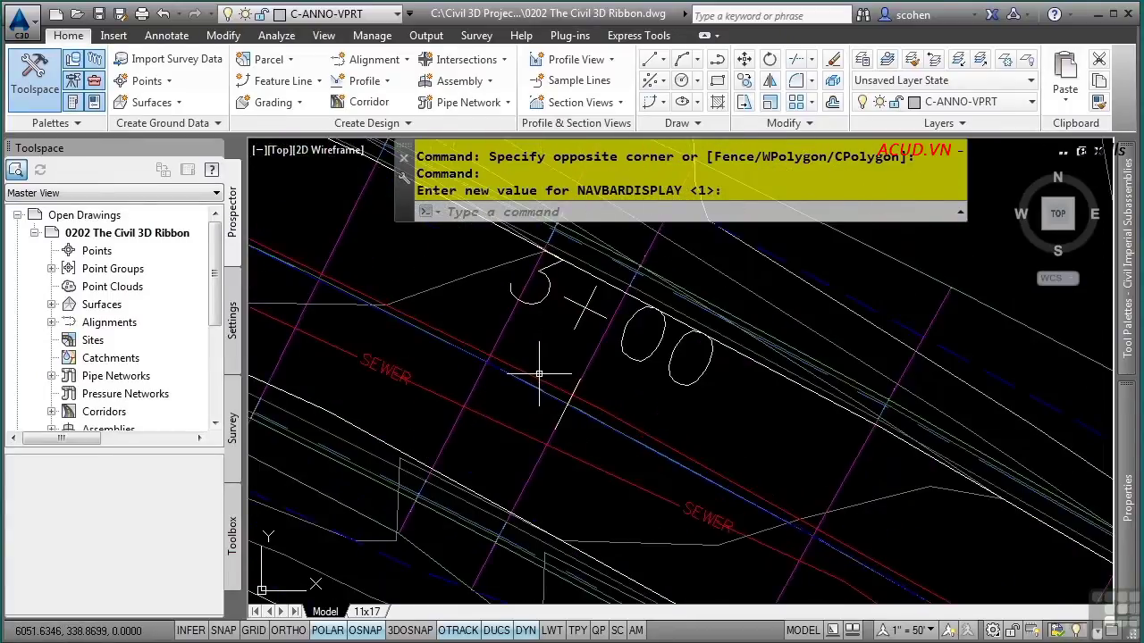
pyautogui.click(557, 381)
pyautogui.press('Escape')
pyautogui.press('Escape')
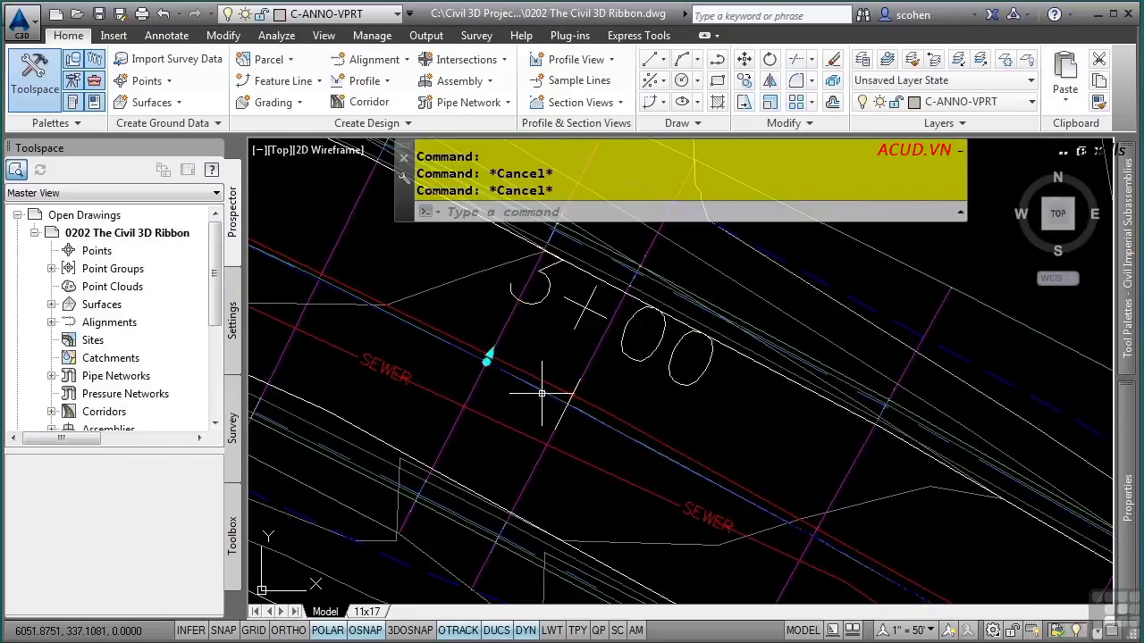
pyautogui.click(542, 393)
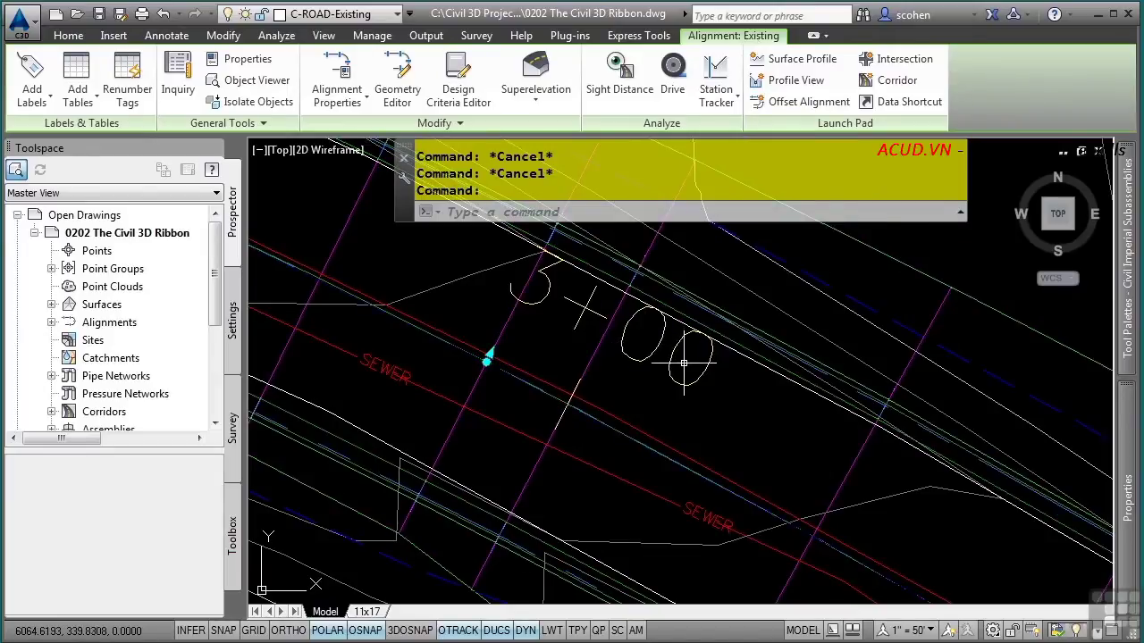
pyautogui.press('Escape')
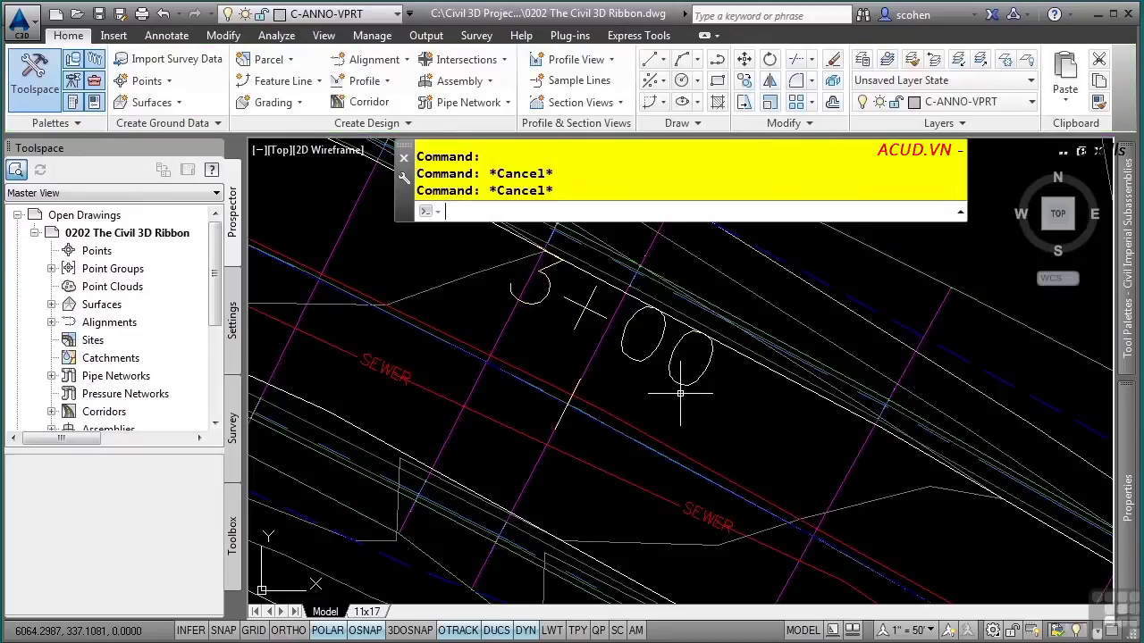
# Step: Select the EG surface beside the road to examine its surface-specific commands
pyautogui.scroll(-6, 681, 393)
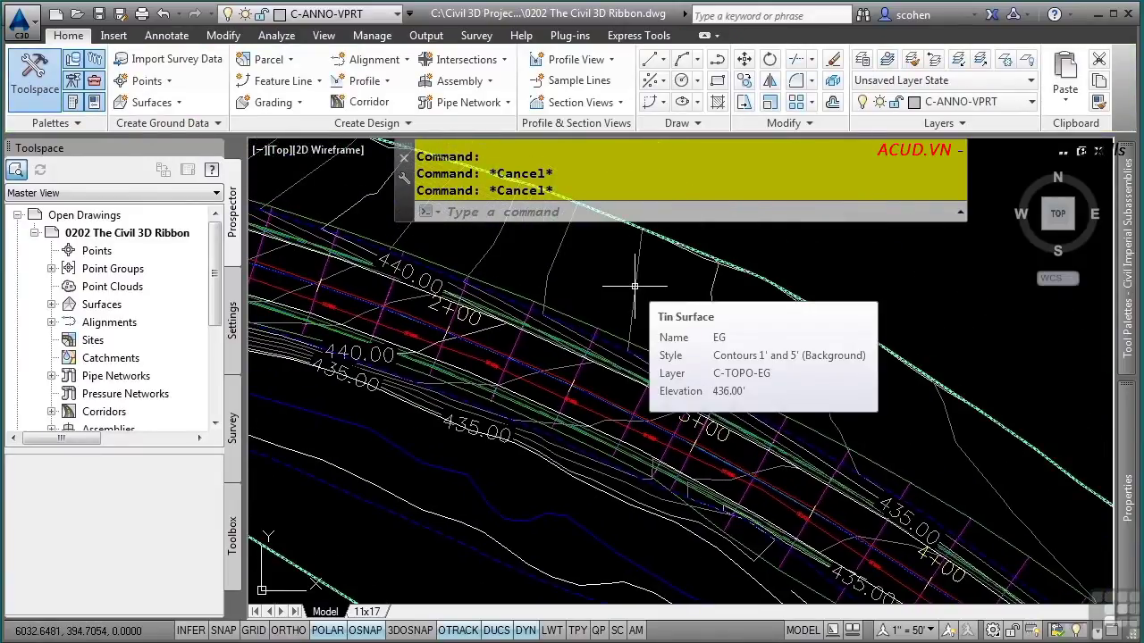
pyautogui.click(685, 313)
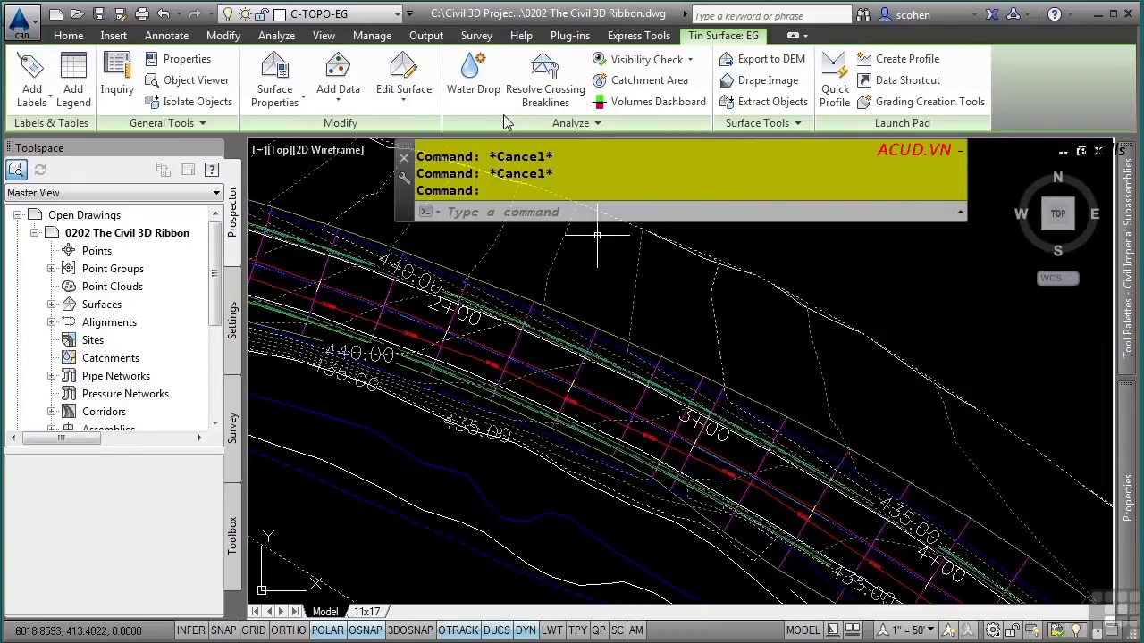
pyautogui.moveTo(573, 360)
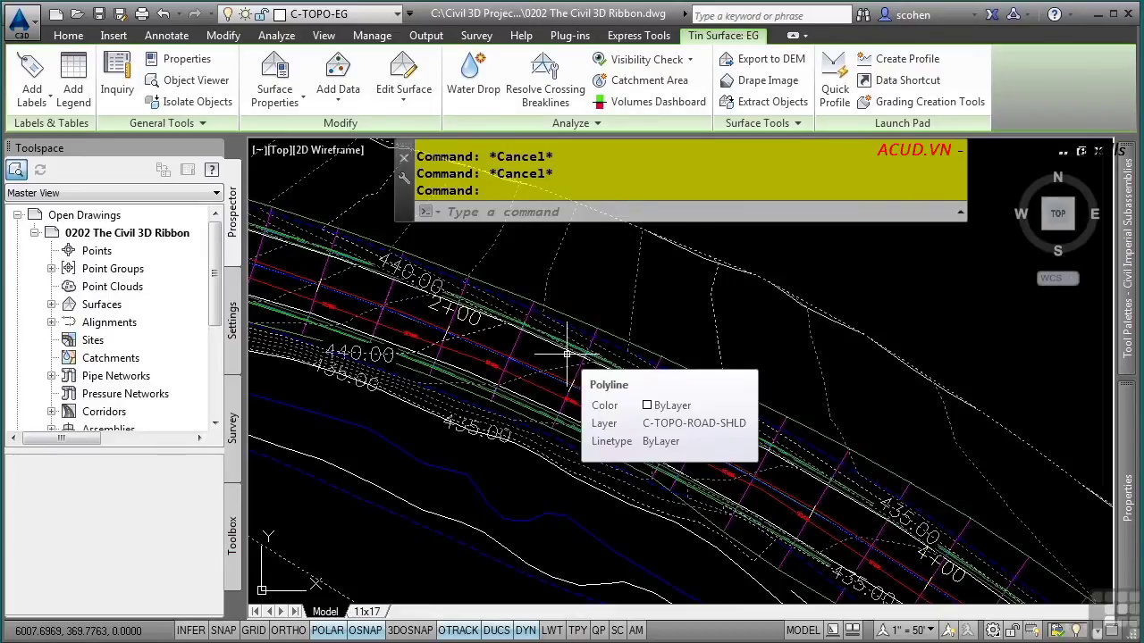
pyautogui.click(450, 211)
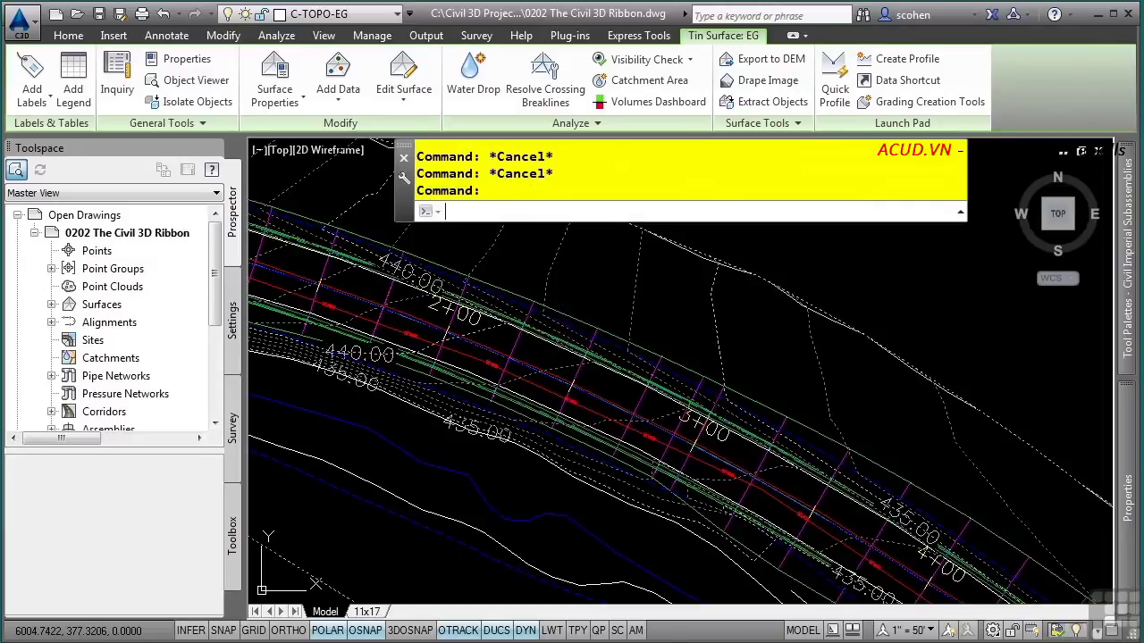
pyautogui.press('Escape')
pyautogui.moveTo(559, 332)
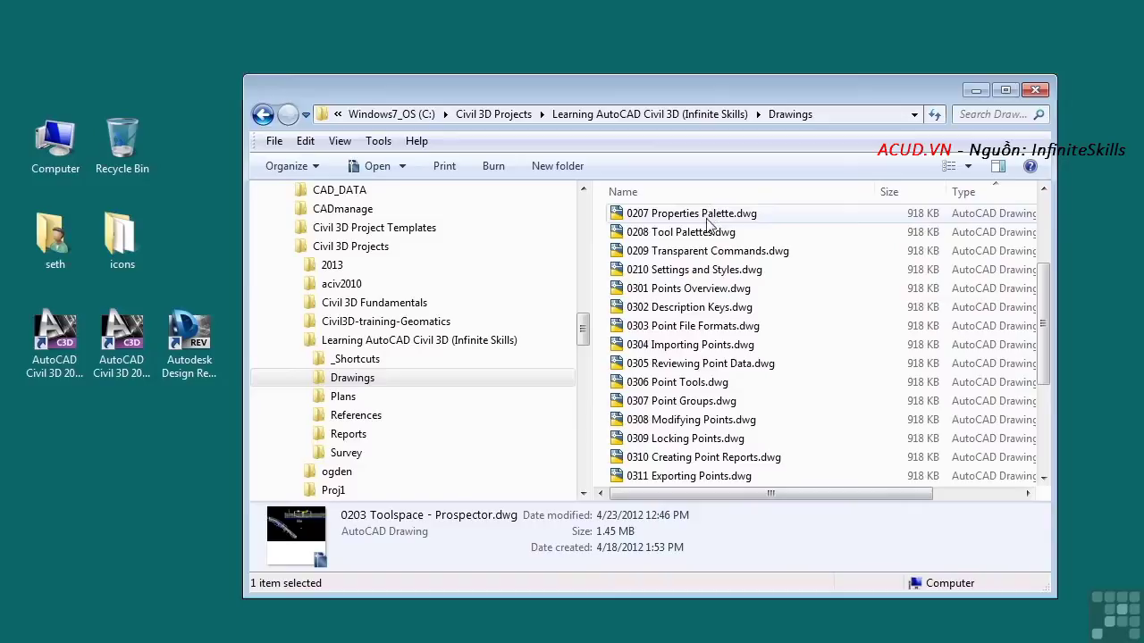
# Step: Bring up the 0203 Toolspace - Prospector drawing and collapse the Surfaces collection in its object tree
pyautogui.scroll(3, 688, 241)
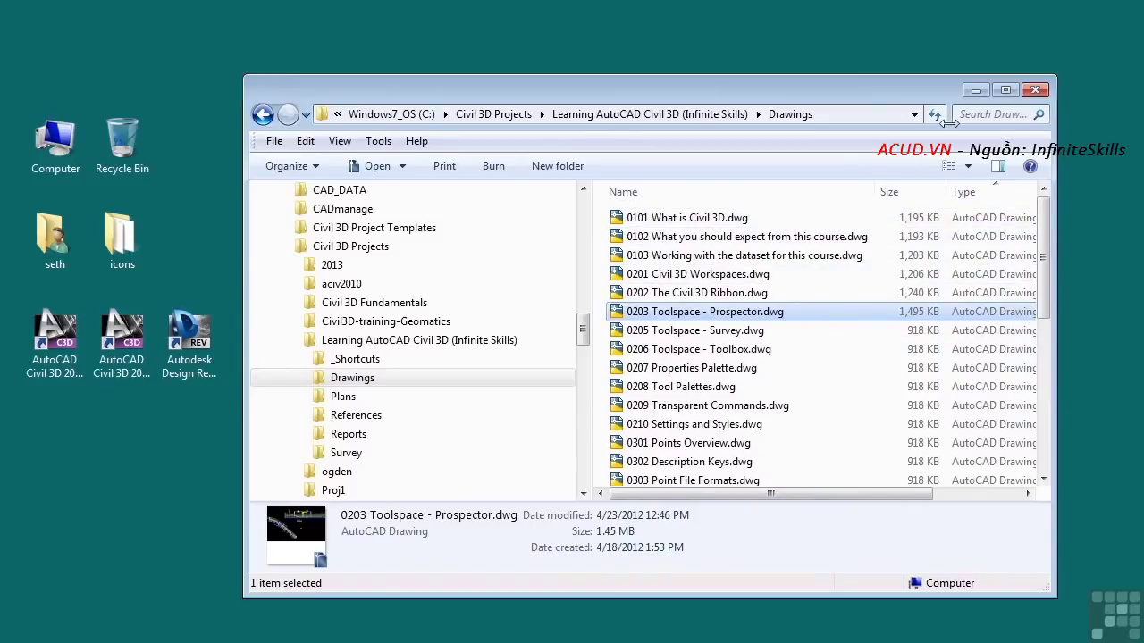
pyautogui.click(976, 91)
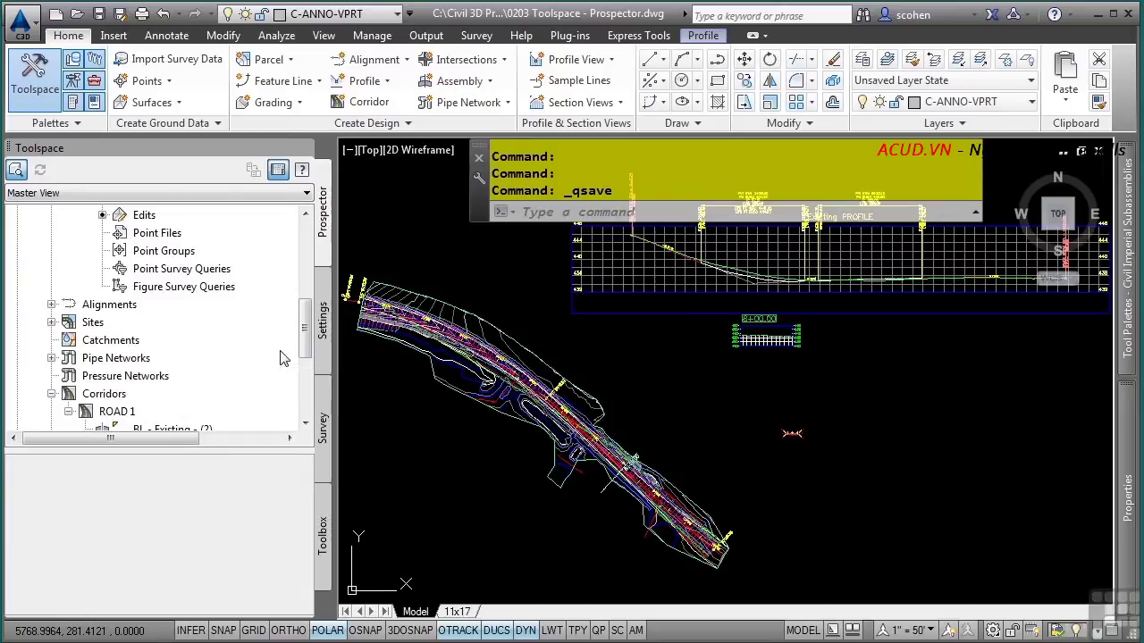
pyautogui.moveTo(307, 341); pyautogui.dragTo(308, 262)
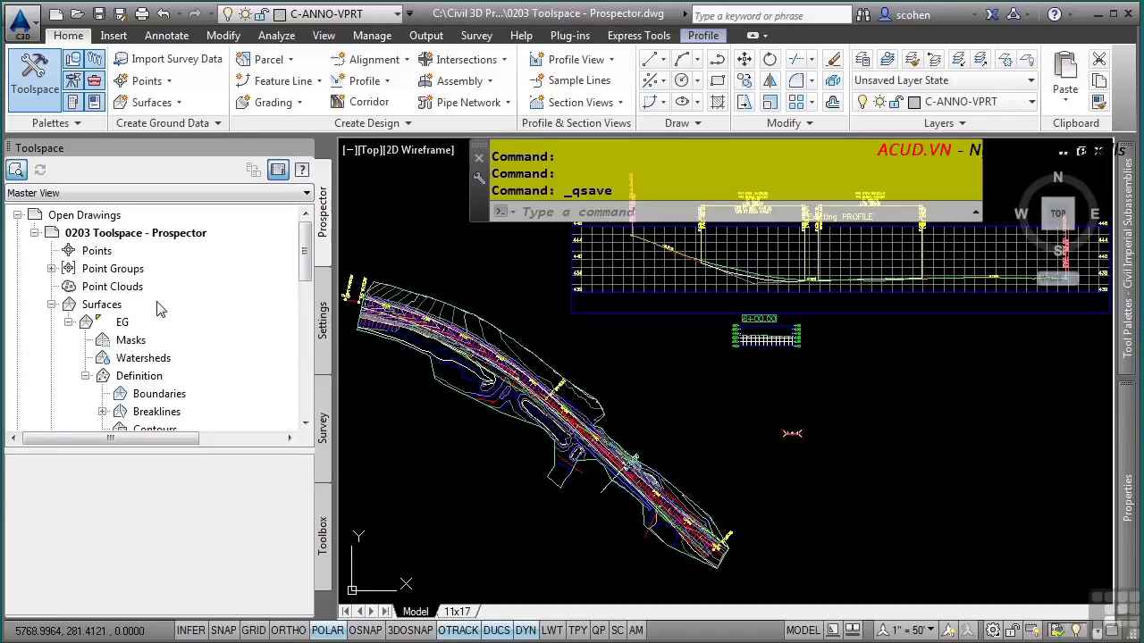
pyautogui.click(51, 305)
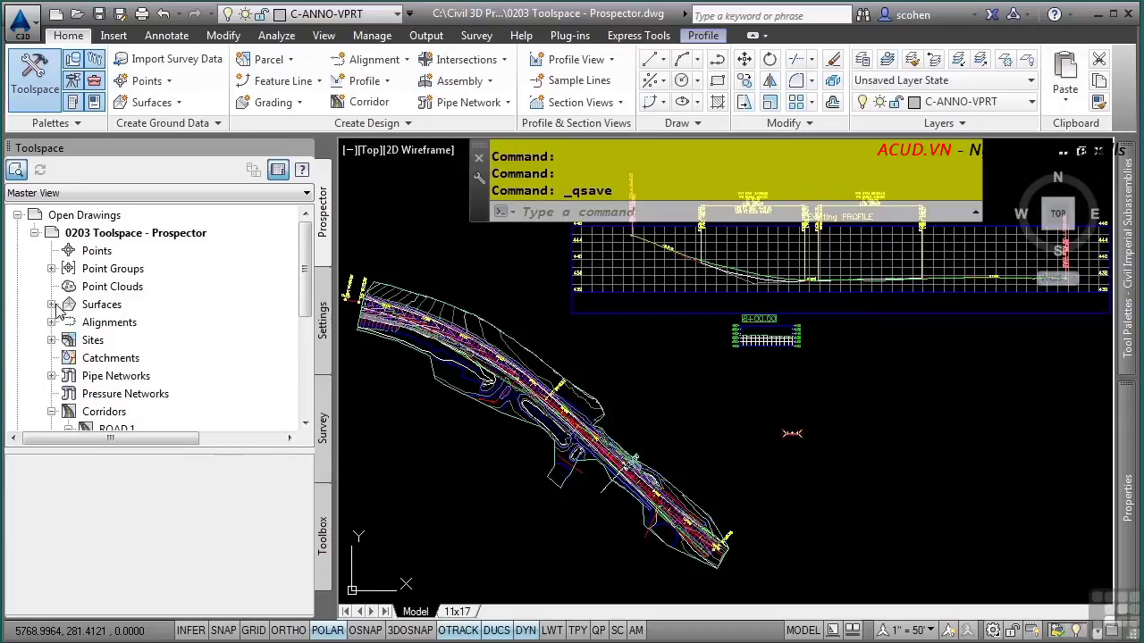
# Step: Expand the Surfaces collection and list the Existing 3D Breaklines in the EG surface's definition
pyautogui.click(53, 305)
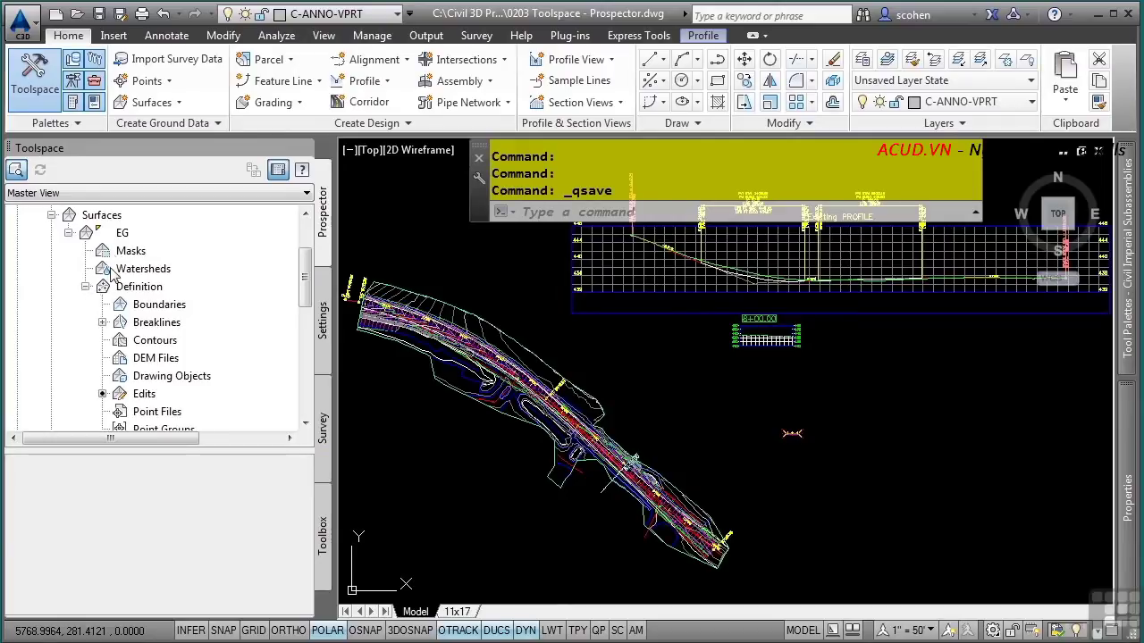
pyautogui.click(124, 327)
pyautogui.click(103, 322)
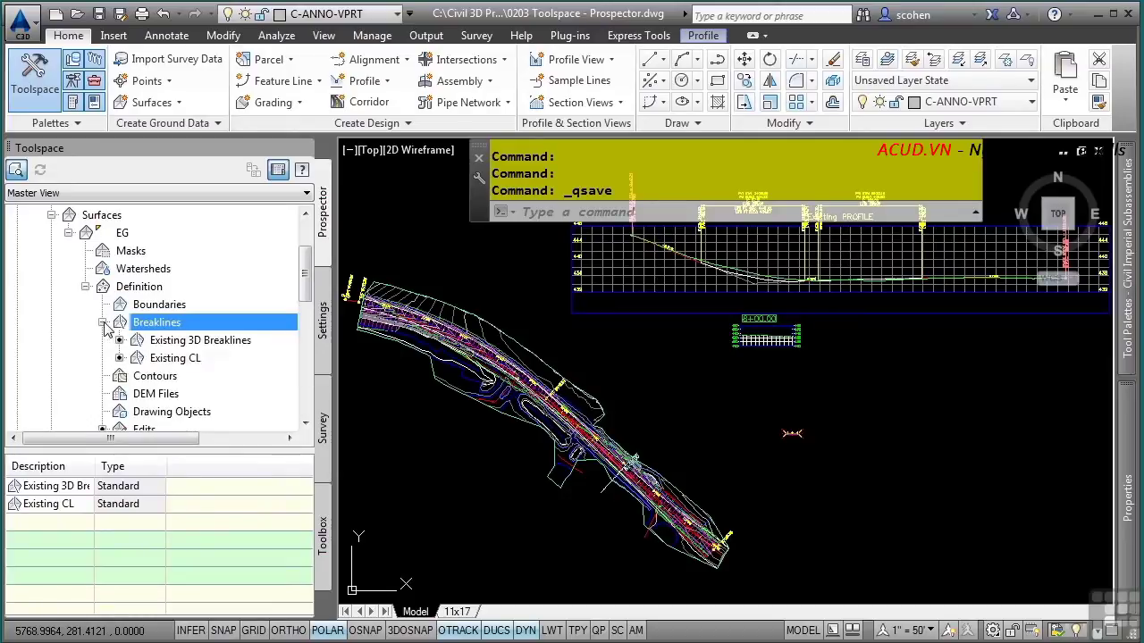
pyautogui.click(200, 343)
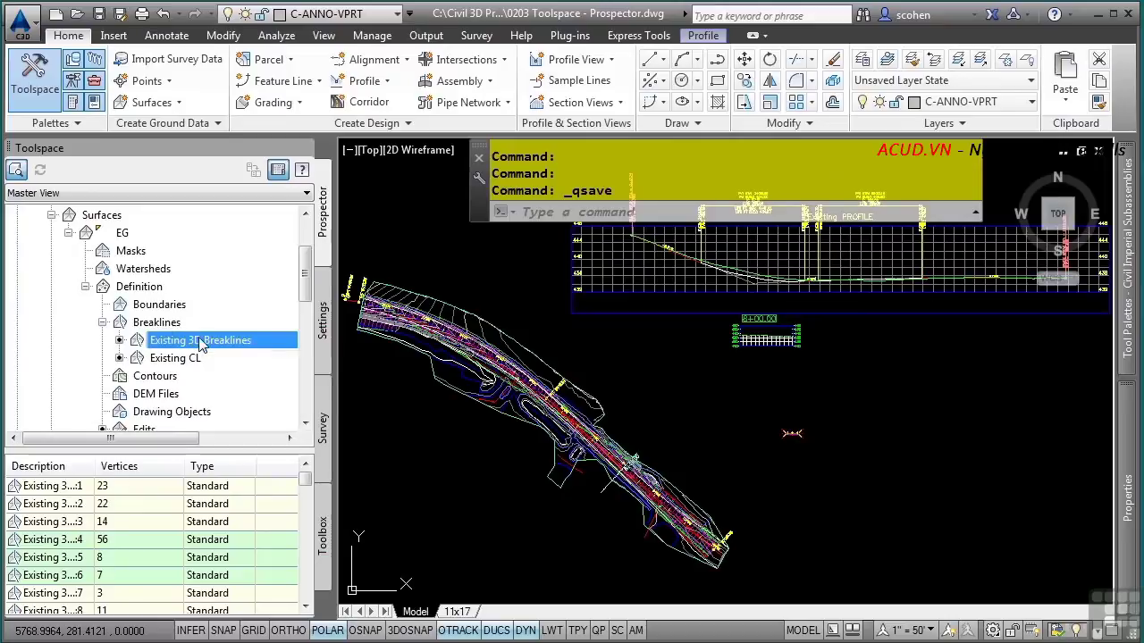
# Step: Find breakline 18 among the Existing 3D Breaklines and zoom the drawing to it
pyautogui.click(57, 521)
pyautogui.scroll(-1, 70, 529)
pyautogui.scroll(-2, 72, 529)
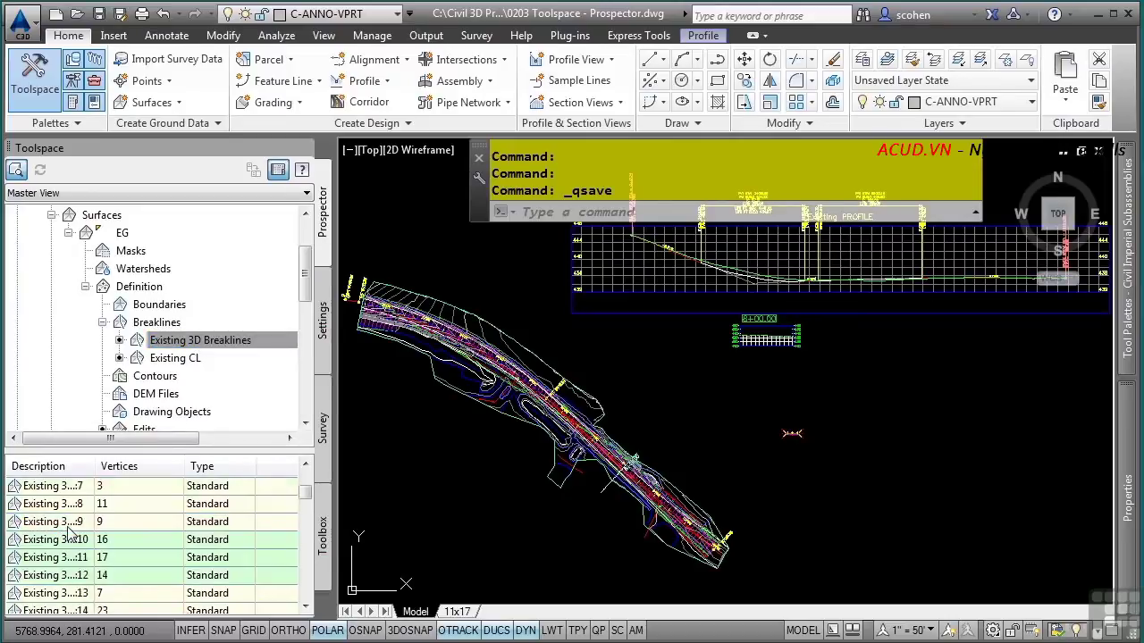
pyautogui.scroll(-2, 77, 527)
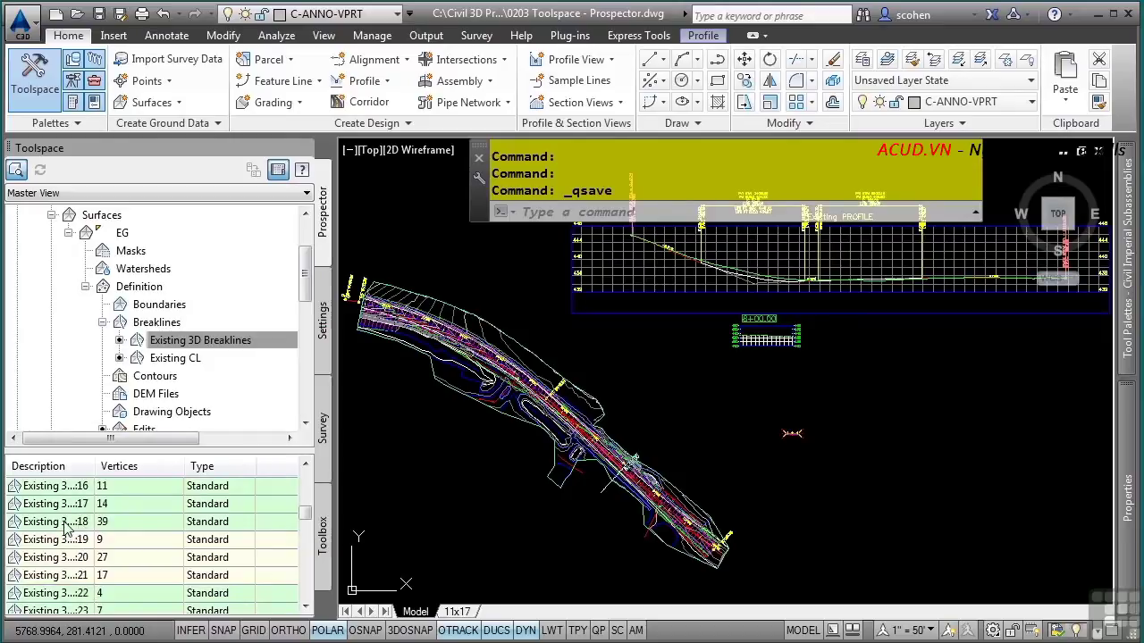
pyautogui.rightClick(56, 523)
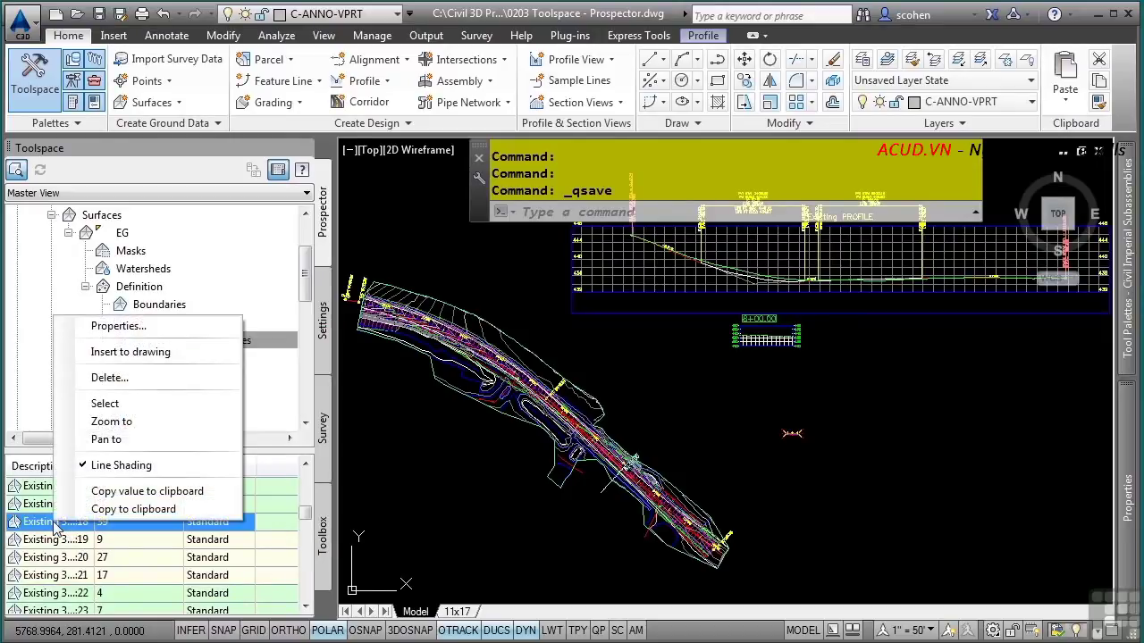
pyautogui.click(112, 422)
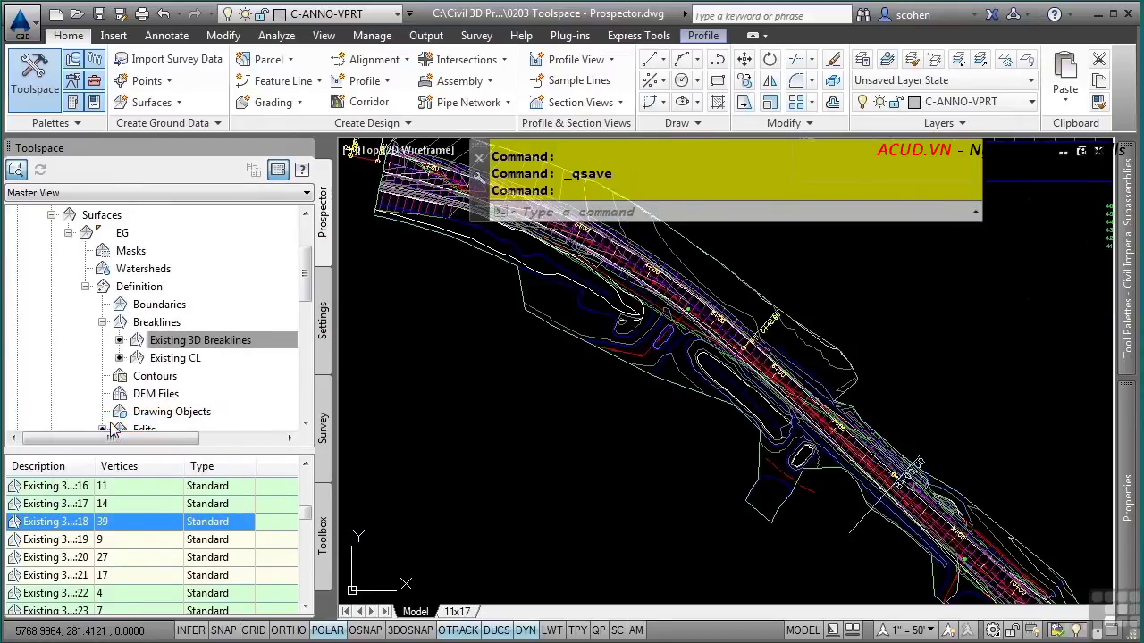
# Step: Collapse the EG surface and the Surfaces collection, and expand Alignments down to the contents of Centerline Alignments
pyautogui.click(68, 233)
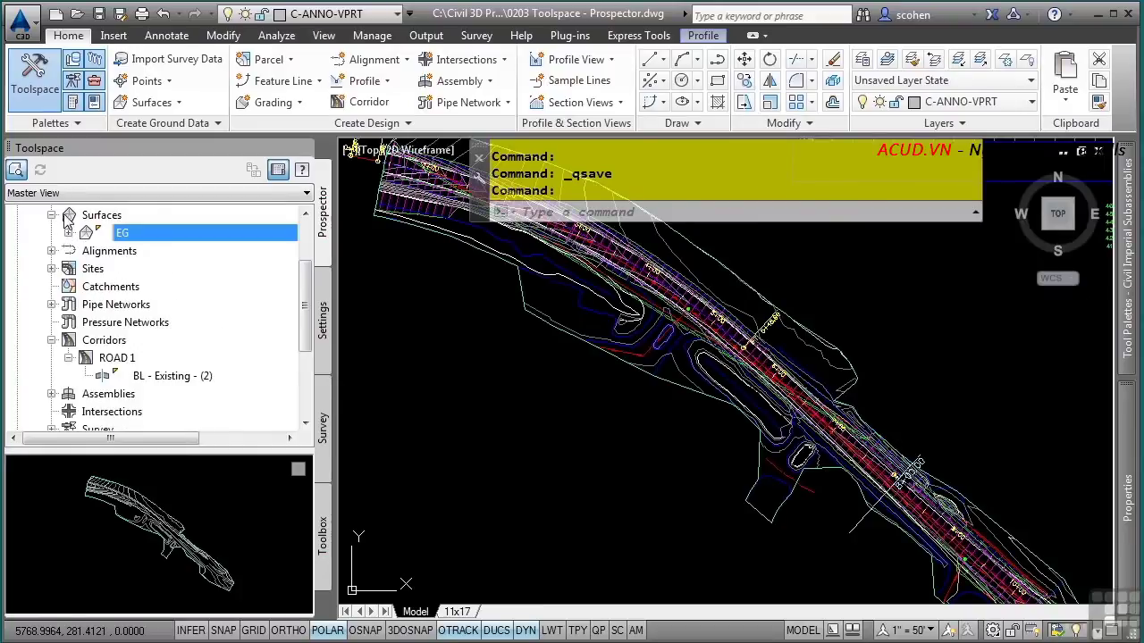
pyautogui.click(52, 216)
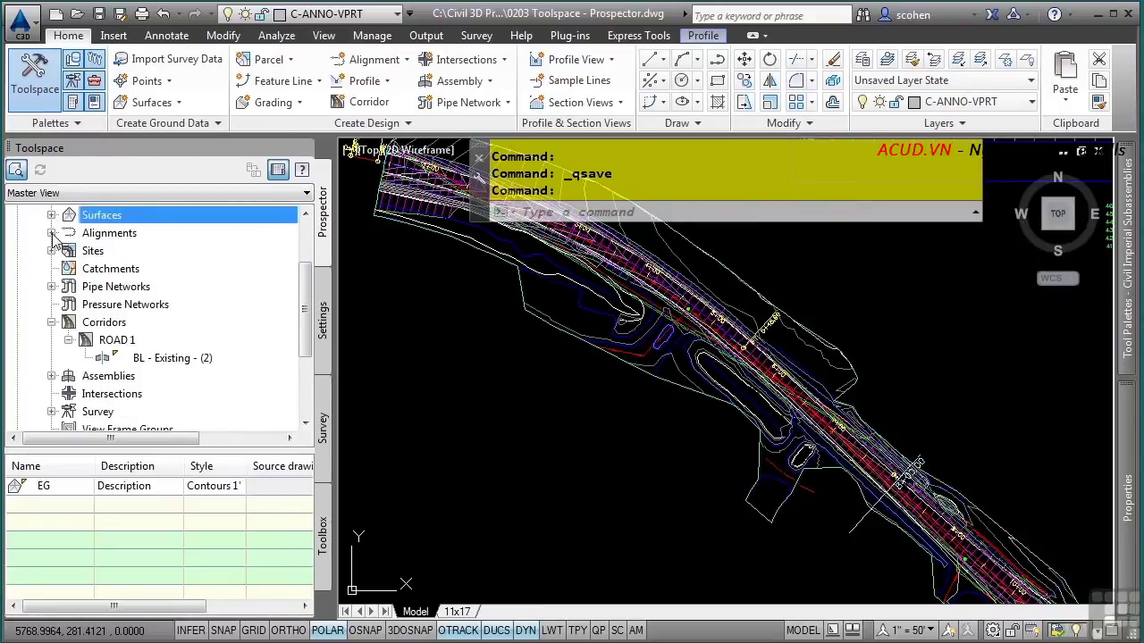
pyautogui.click(51, 234)
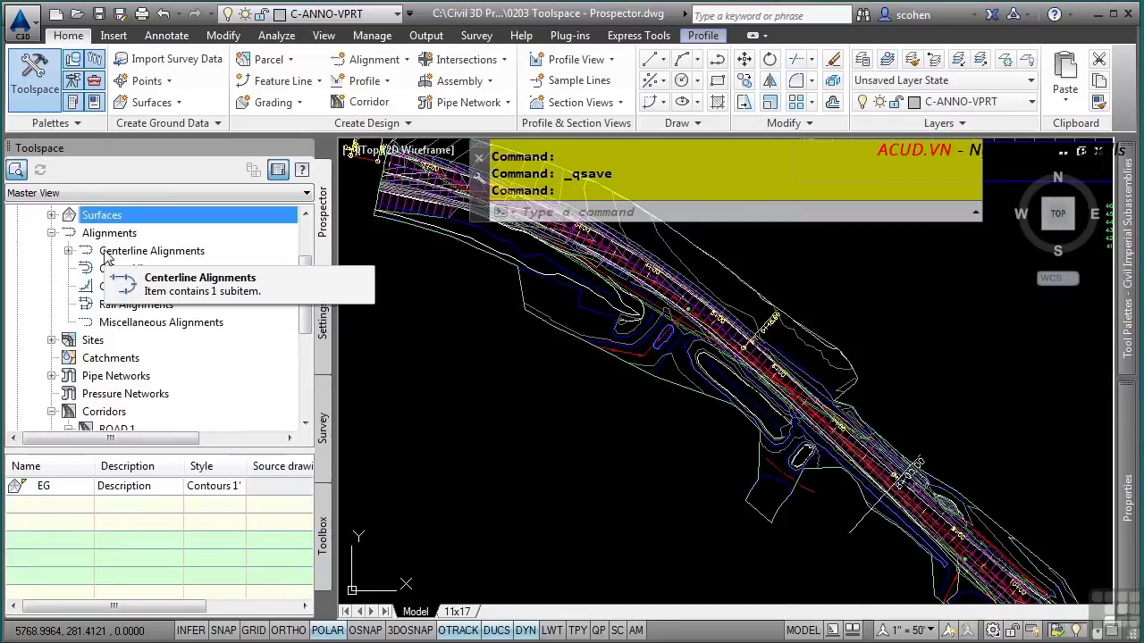
pyautogui.click(69, 251)
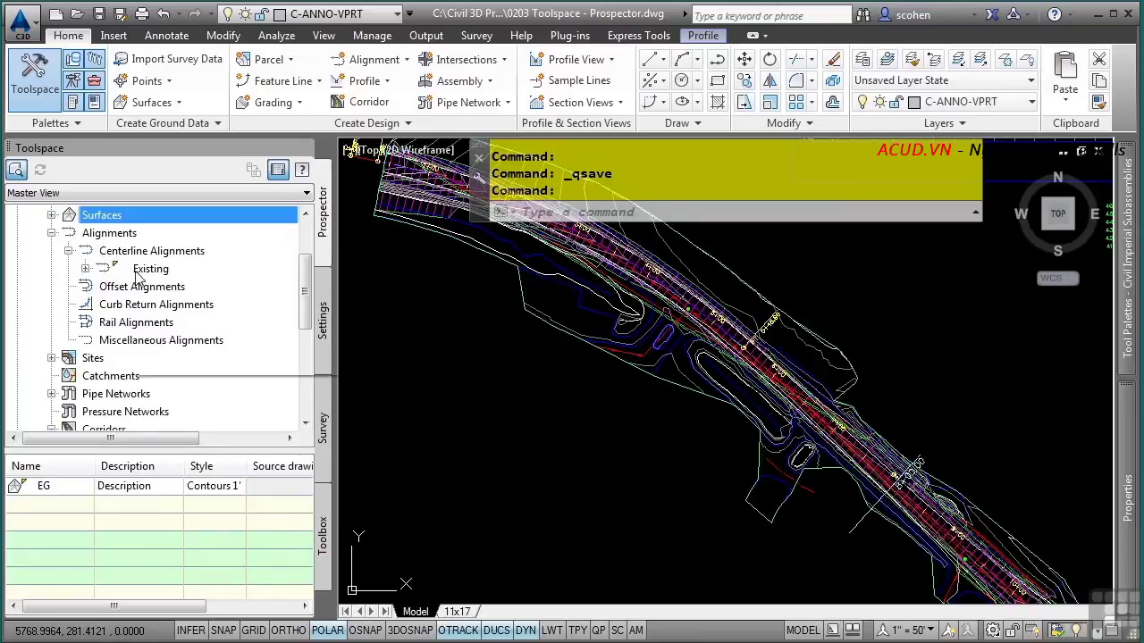
# Step: Select the Existing centerline alignment in the drawing through the object tree to examine its alignment-specific commands
pyautogui.moveTo(178, 283)
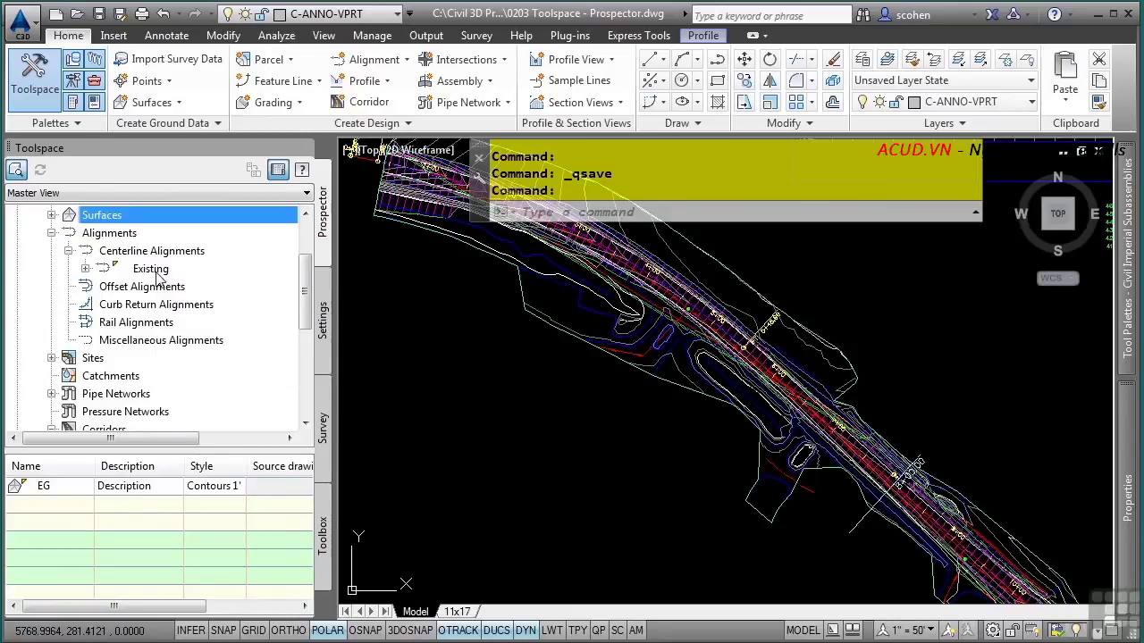
pyautogui.rightClick(152, 269)
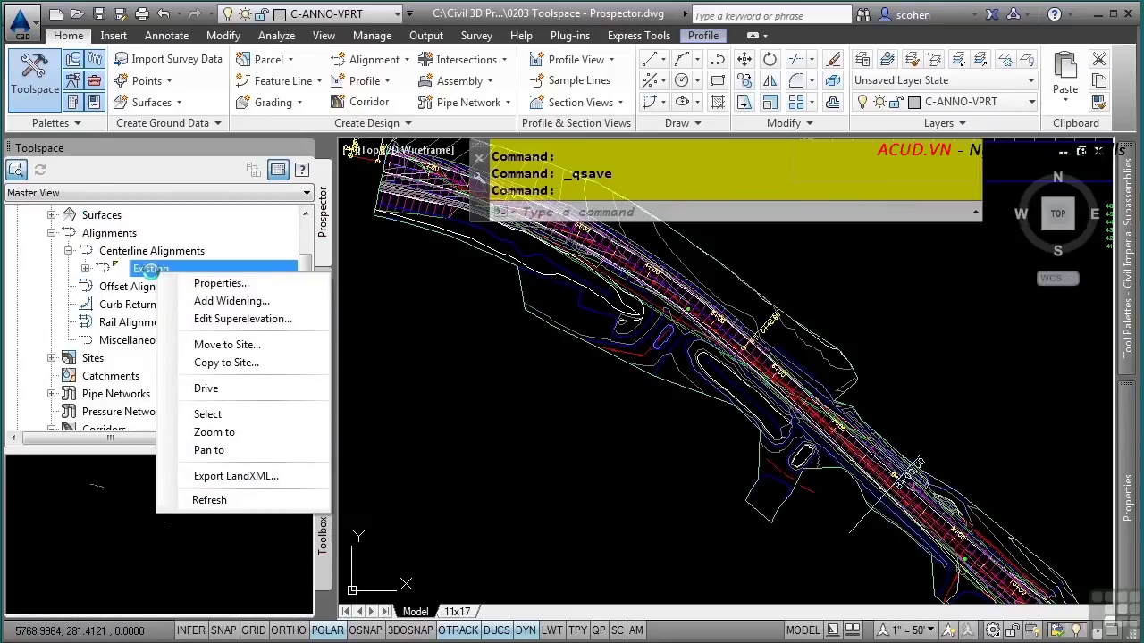
pyautogui.click(215, 414)
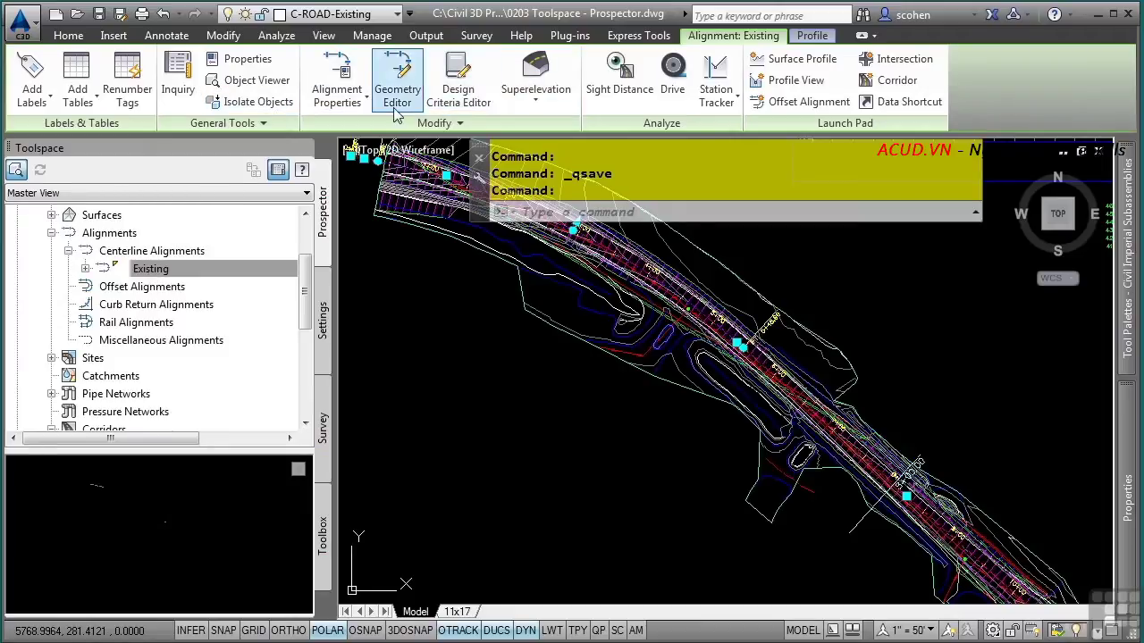
pyautogui.hotkey('ctrl', 's')
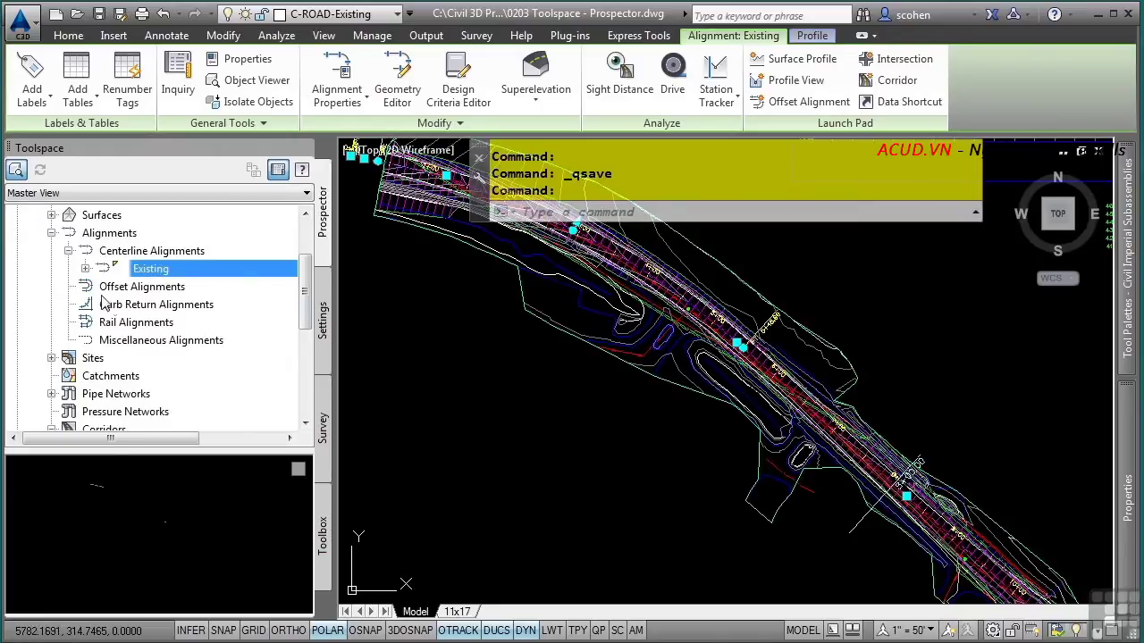
# Step: Expand the Existing alignment to list its profiles, profile views and sample line groups
pyautogui.click(85, 269)
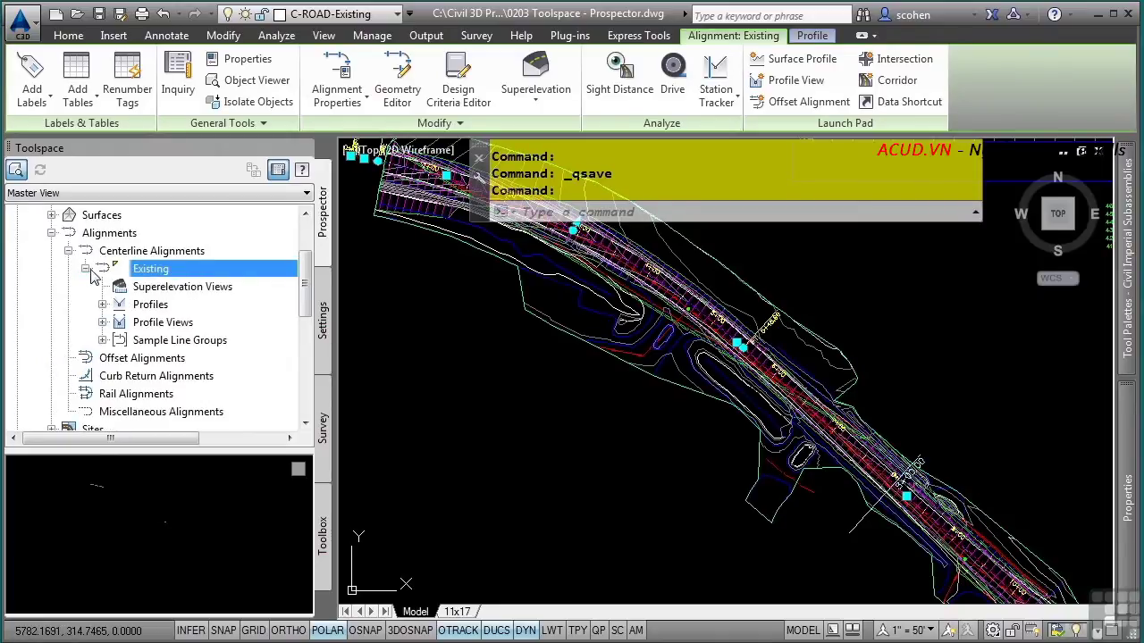
pyautogui.click(103, 305)
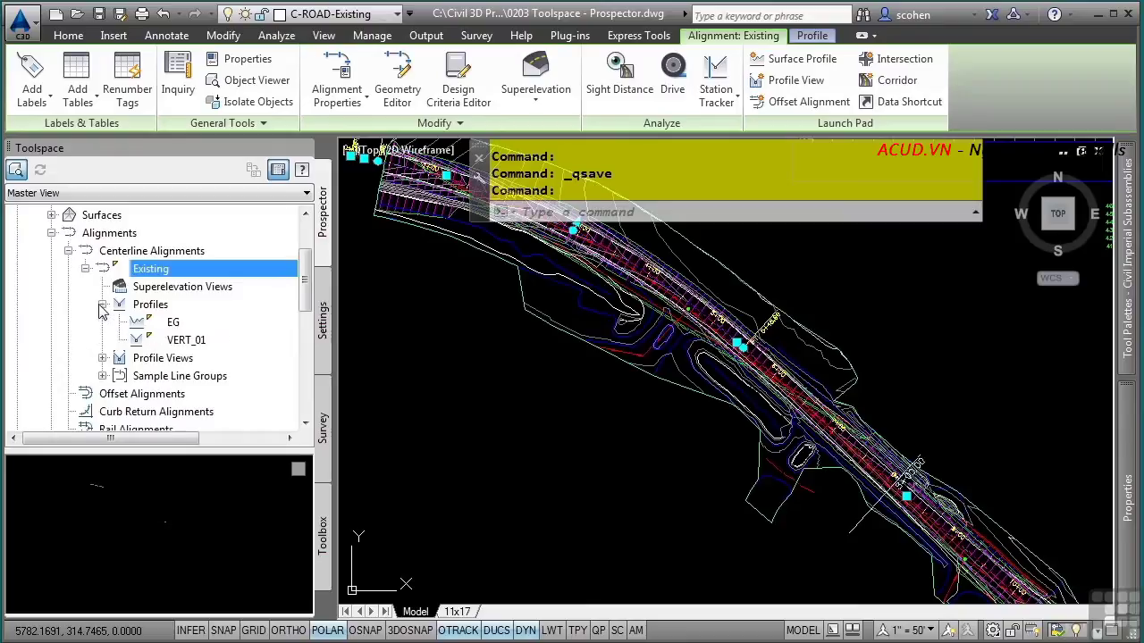
pyautogui.click(102, 358)
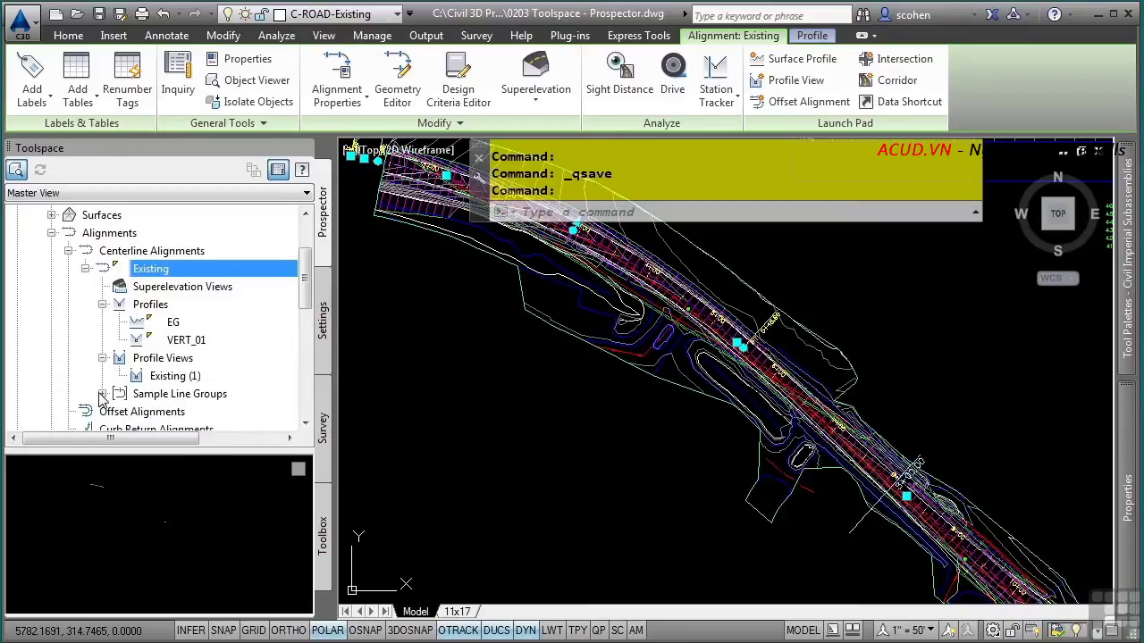
pyautogui.click(102, 394)
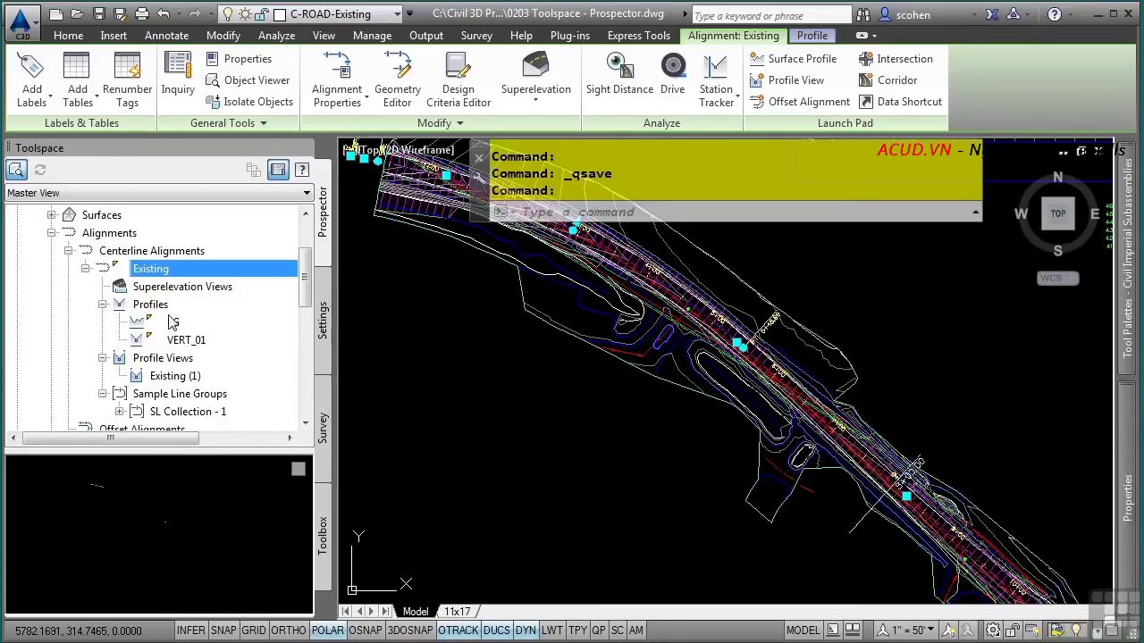
# Step: Zoom the drawing to the Existing (1) profile view through the object tree, and clear the alignment selection
pyautogui.rightClick(166, 381)
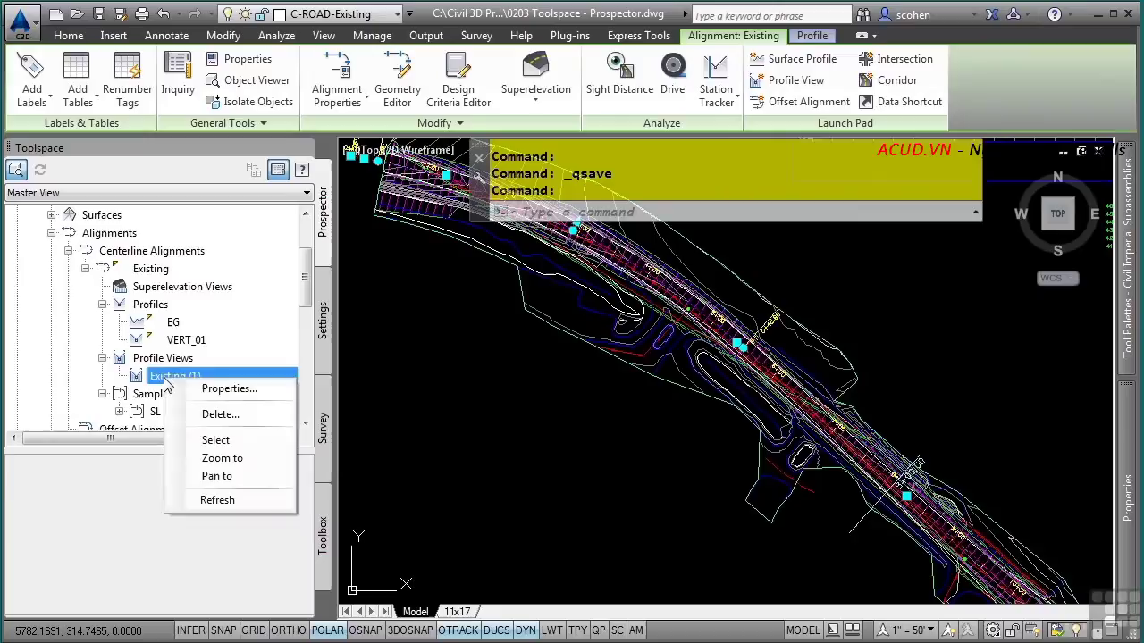
pyautogui.click(202, 459)
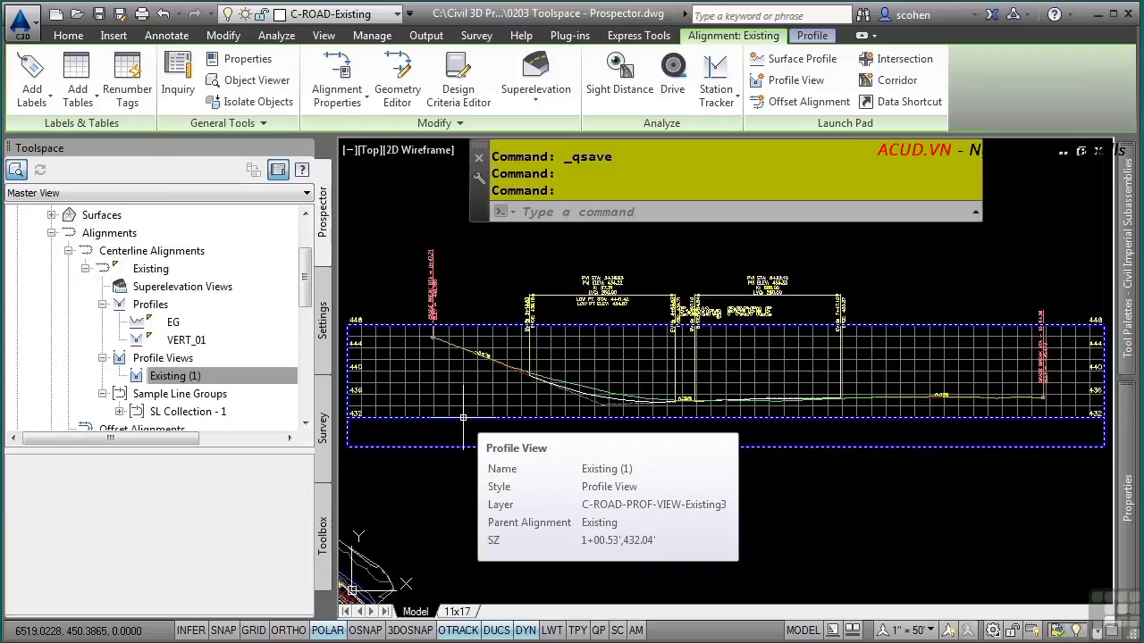
pyautogui.middleClick(659, 463)
pyautogui.middleClick(660, 463)
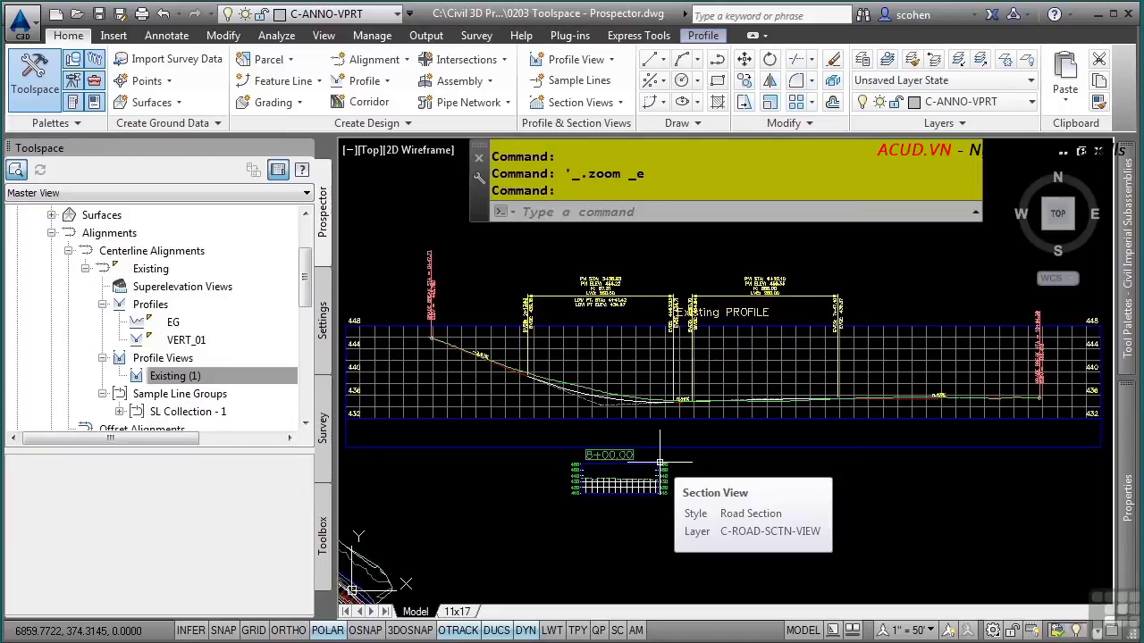
pyautogui.click(403, 357)
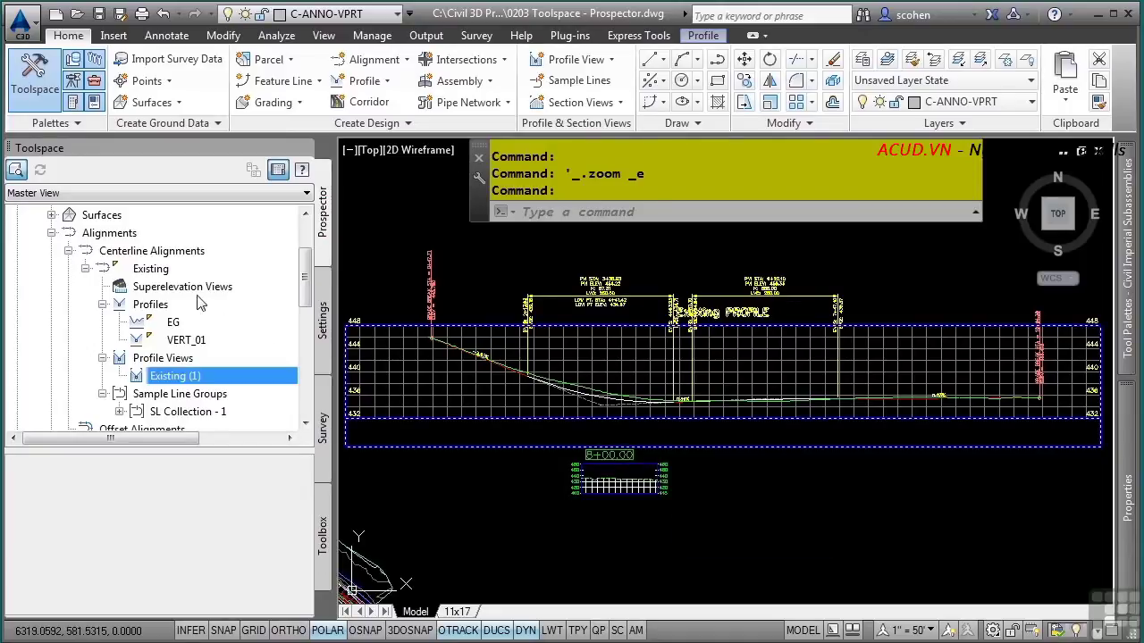
# Step: Collapse the Existing alignment and look over the remaining object collections down to Corridors
pyautogui.moveTo(117, 271)
pyautogui.click(84, 269)
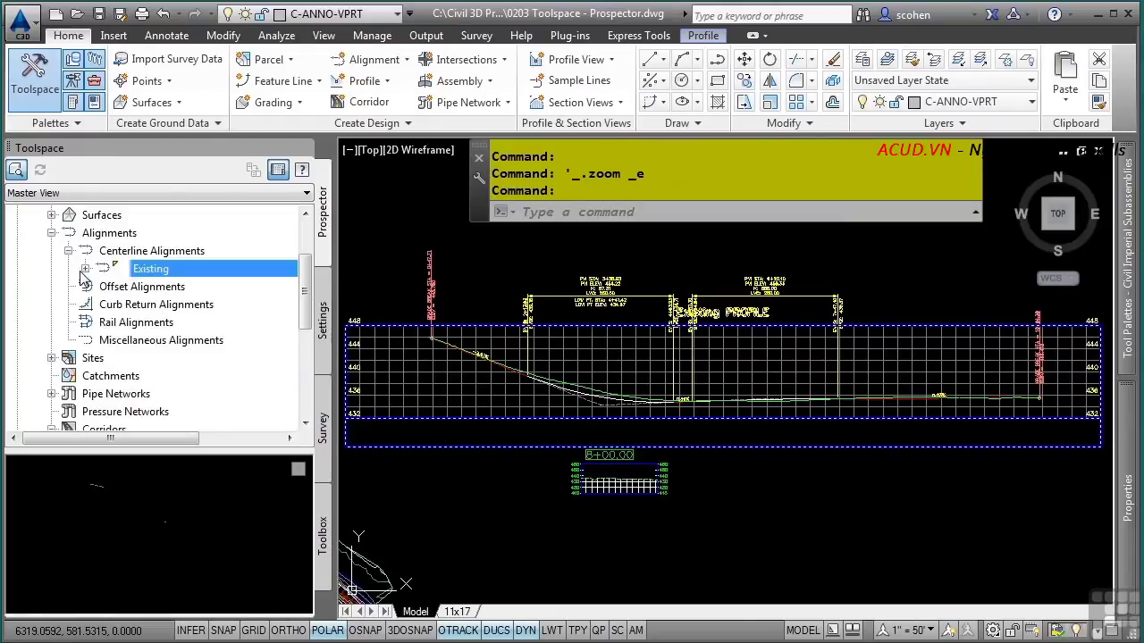
pyautogui.scroll(-1, 82, 273)
pyautogui.scroll(-1, 82, 283)
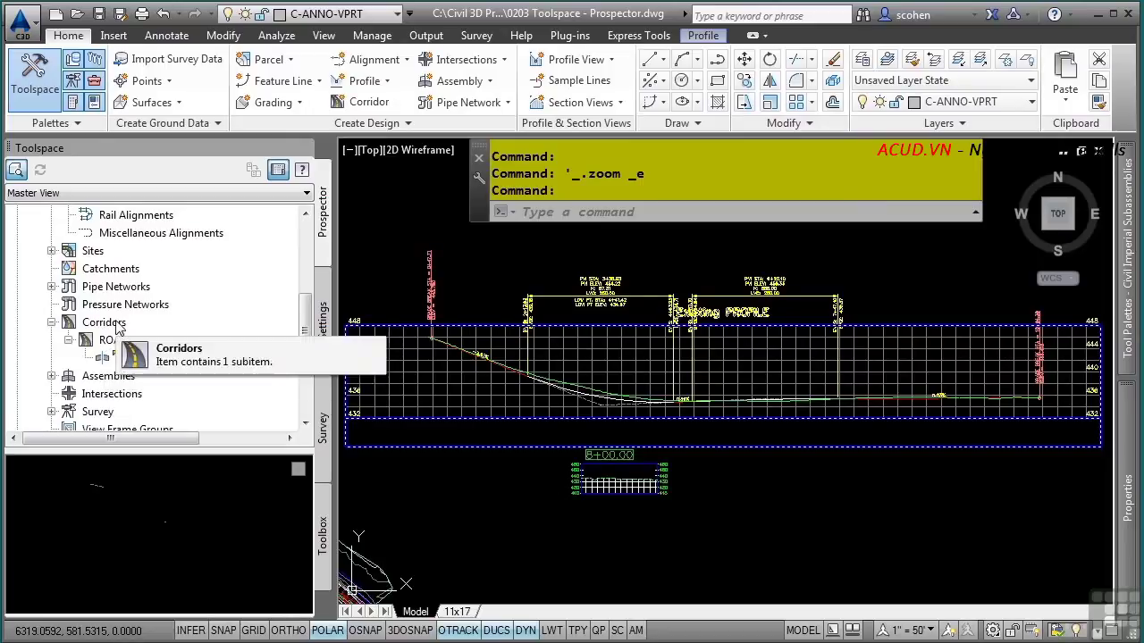
pyautogui.scroll(3, 125, 329)
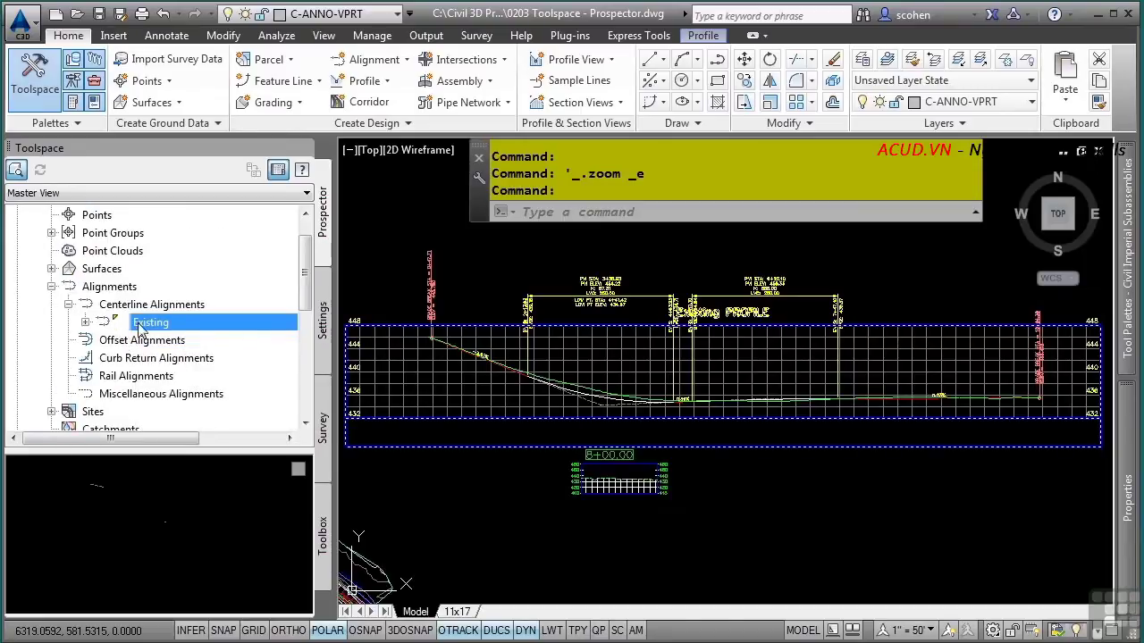
# Step: Examine the commands offered for the Existing centerline alignment in the object tree without choosing one
pyautogui.rightClick(152, 327)
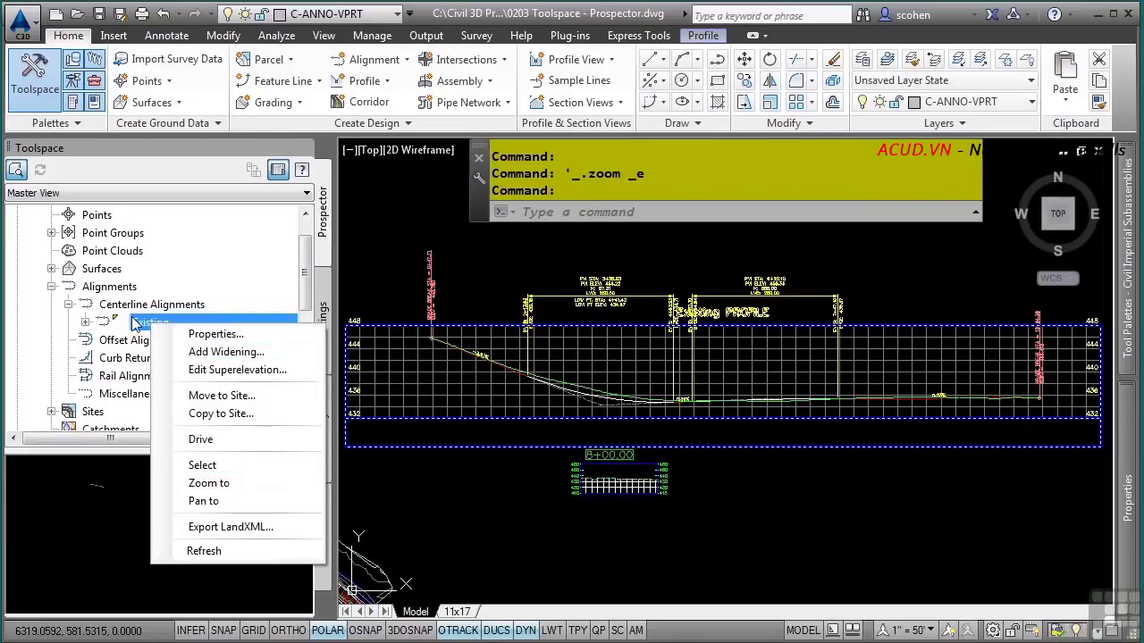
pyautogui.click(134, 324)
pyautogui.moveTo(134, 324)
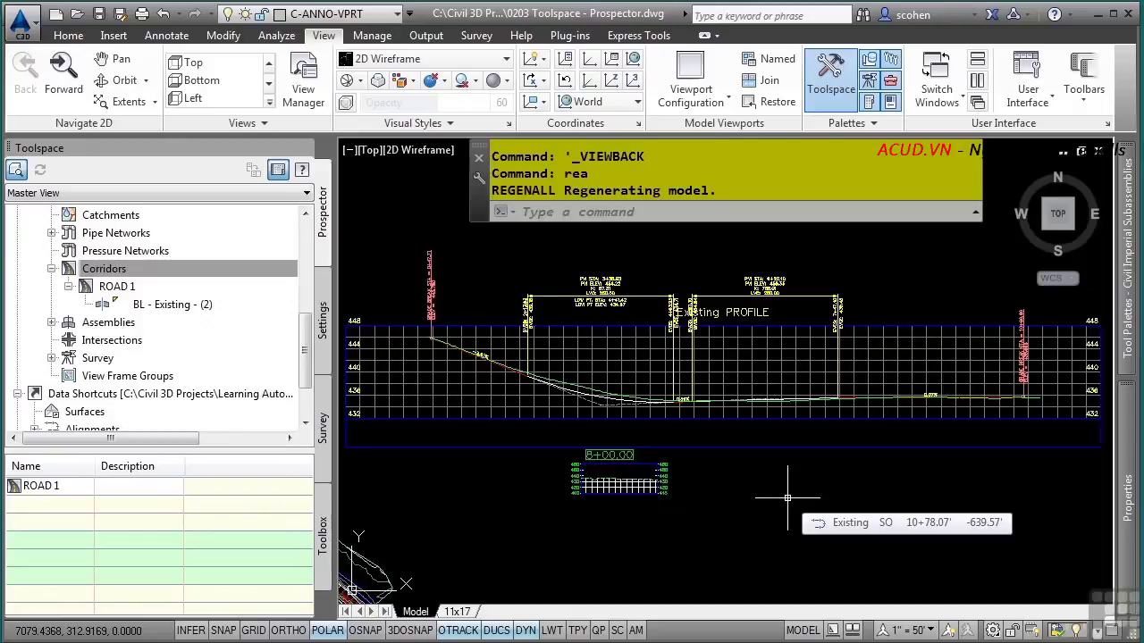
# Step: Stretch the end of the Existing alignment along its line to about station 11+03
pyautogui.moveTo(787, 498); pyautogui.dragTo(588, 430, button='middle')
pyautogui.scroll(5, 588, 430)
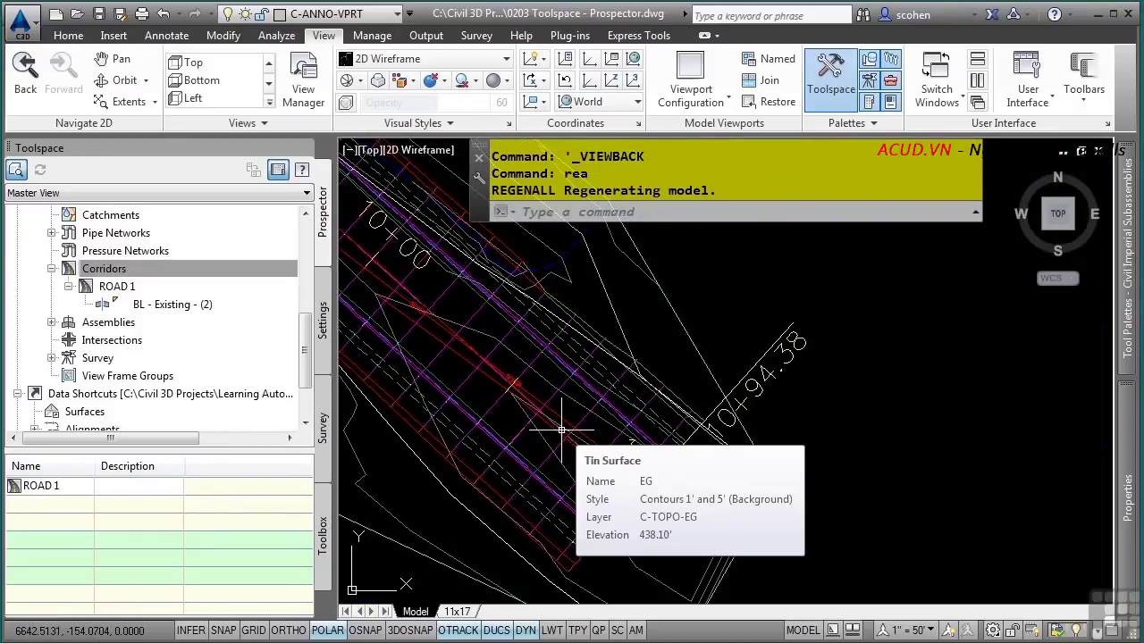
pyautogui.click(619, 483)
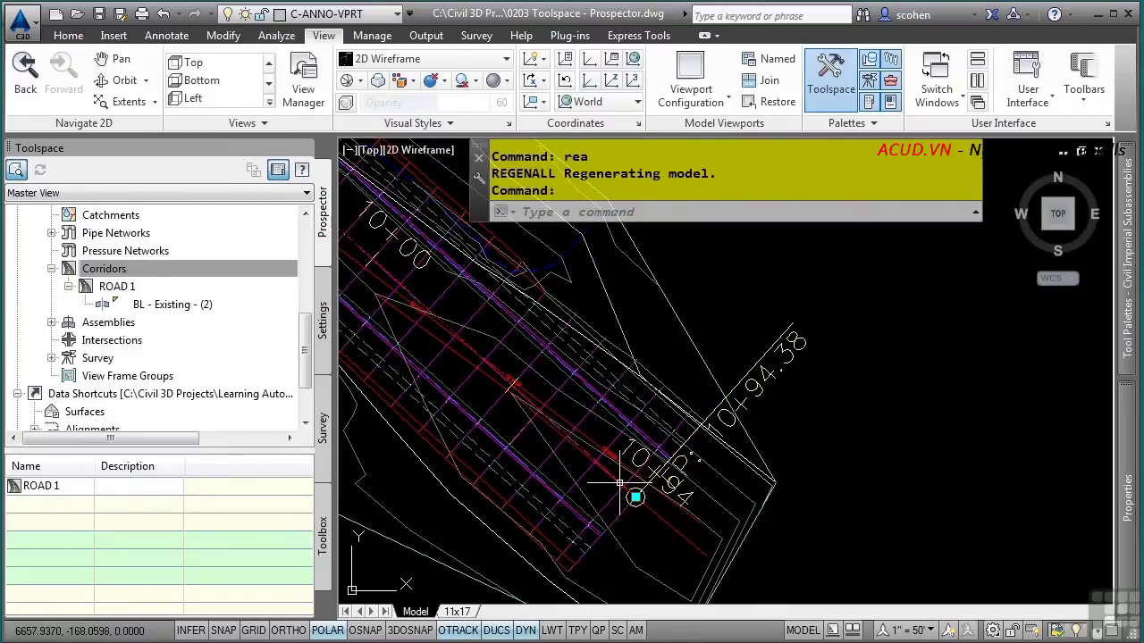
pyautogui.click(635, 496)
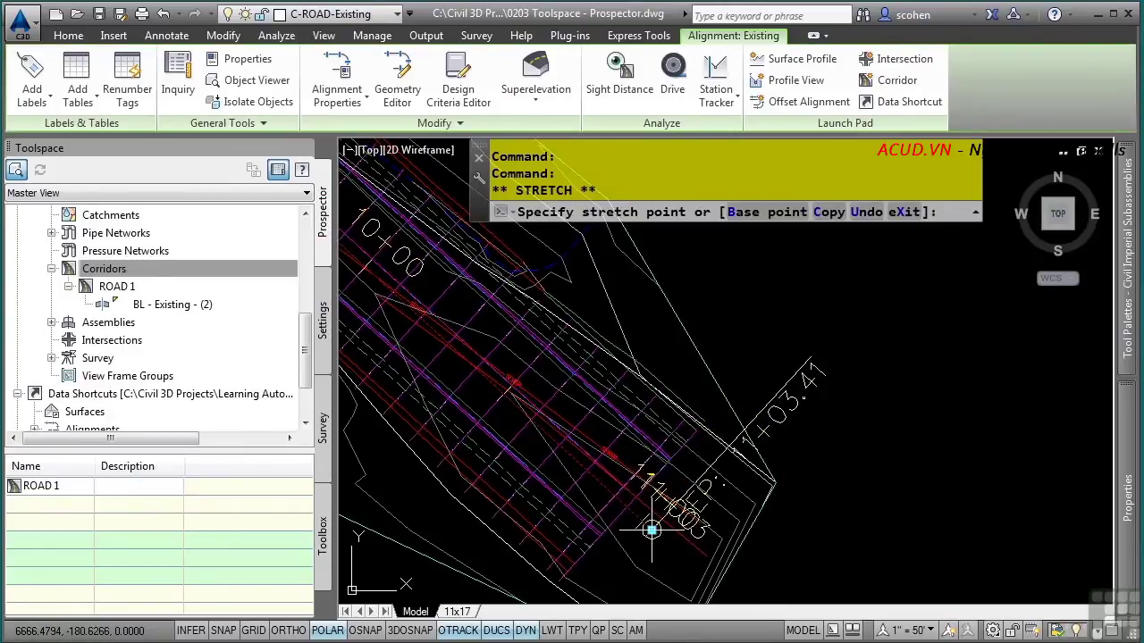
pyautogui.click(652, 530)
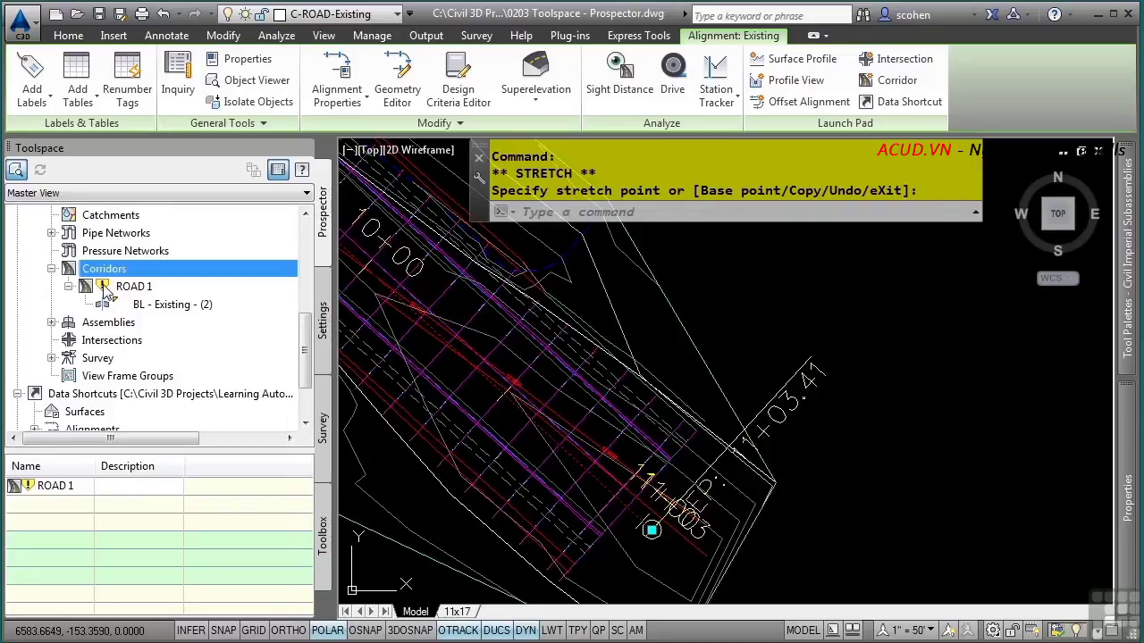
# Step: Rebuild the out-of-date ROAD 1 corridor from the object tree
pyautogui.moveTo(103, 288)
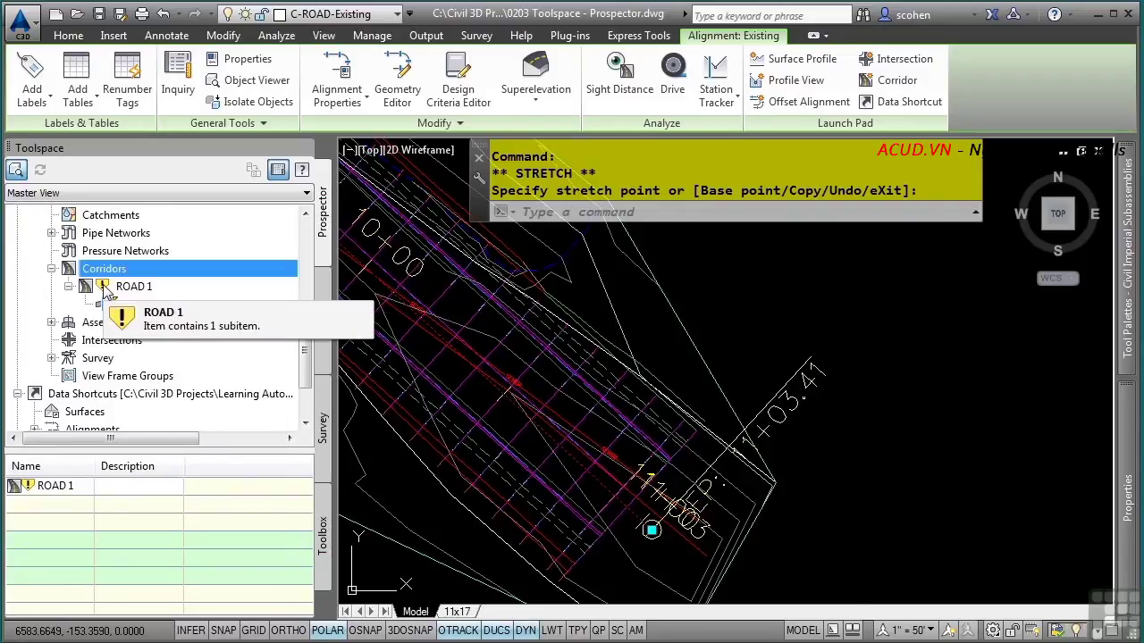
pyautogui.click(109, 291)
pyautogui.rightClick(114, 294)
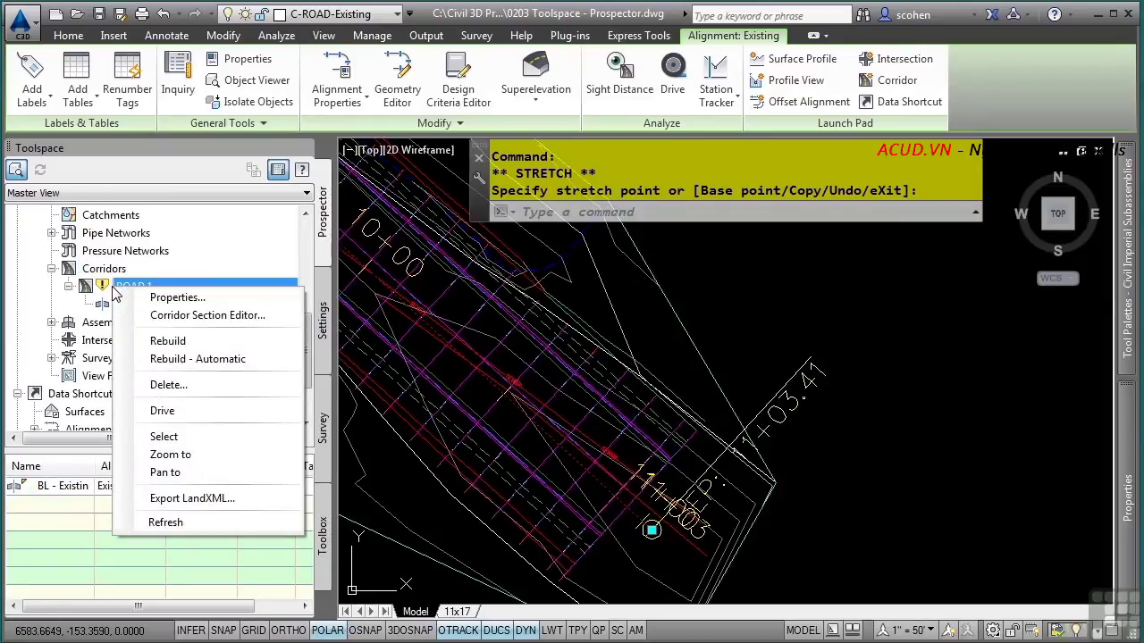
pyautogui.click(165, 341)
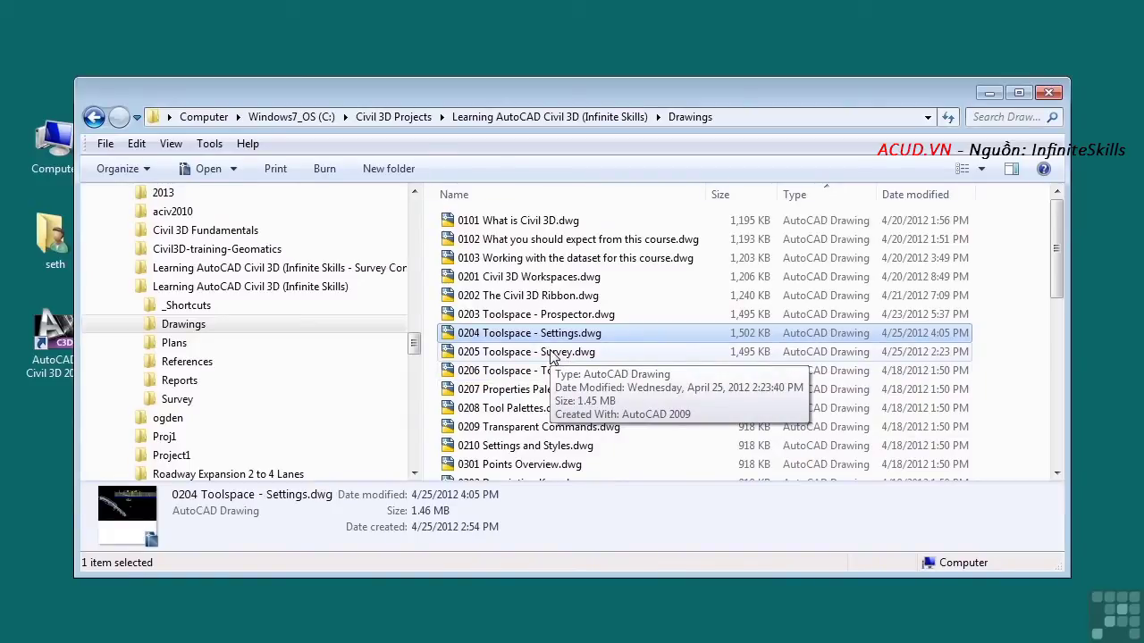
# Step: Switch from the file browser to the 0204 Toolspace - Settings drawing in Civil 3D and clear the contour label selection
pyautogui.click(992, 94)
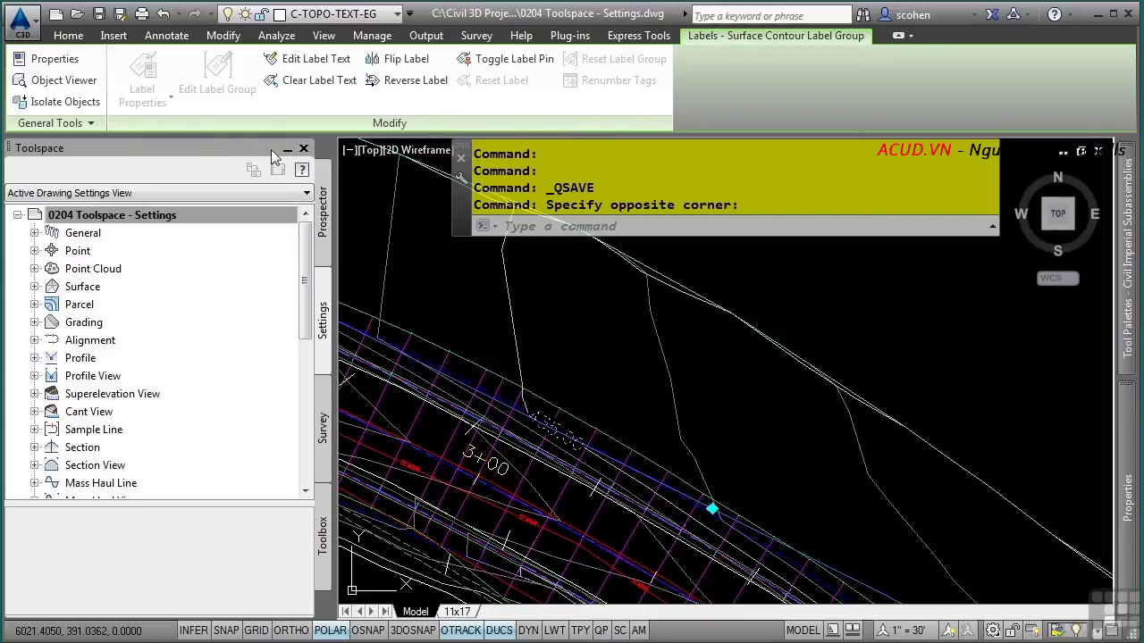
pyautogui.scroll(-4, 628, 409)
pyautogui.moveTo(674, 510); pyautogui.dragTo(659, 383, button='middle')
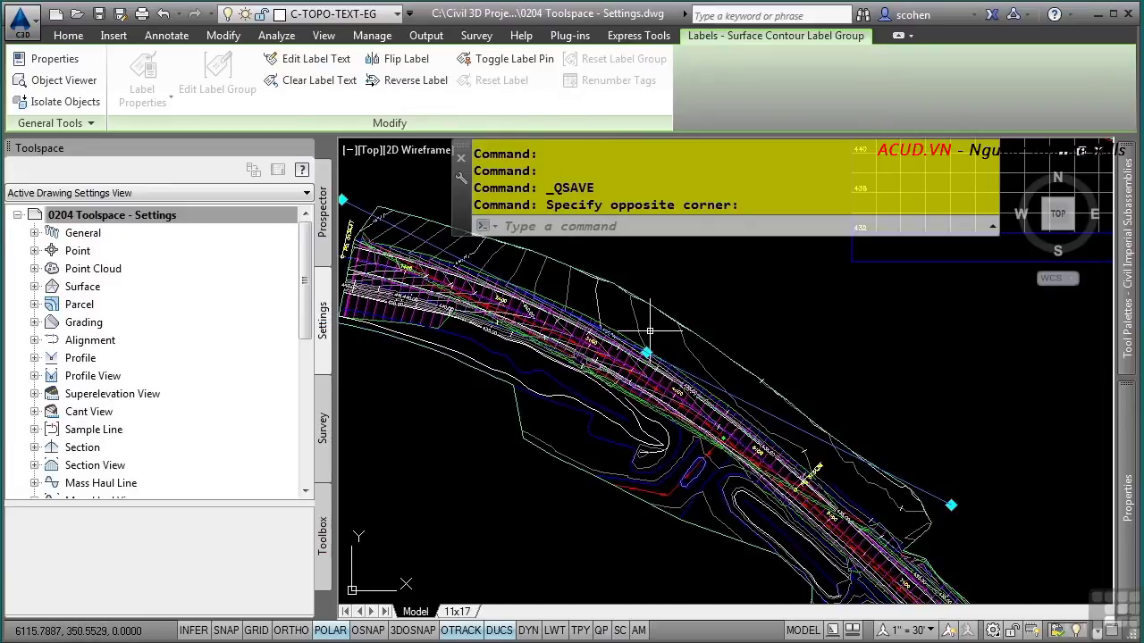
pyautogui.moveTo(647, 328)
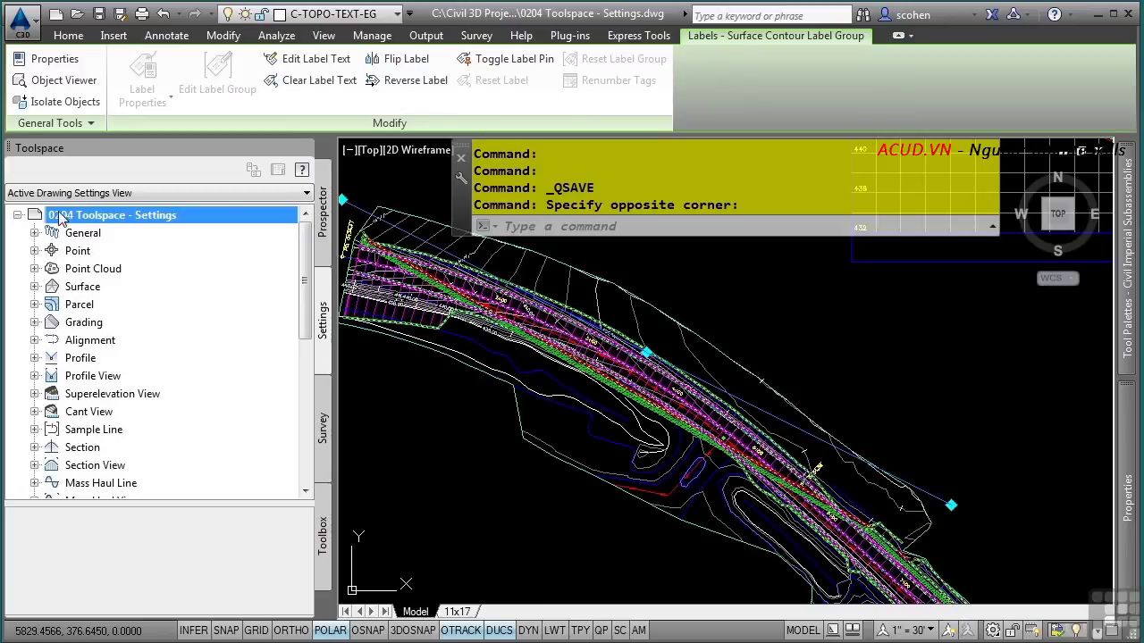
pyautogui.click(324, 311)
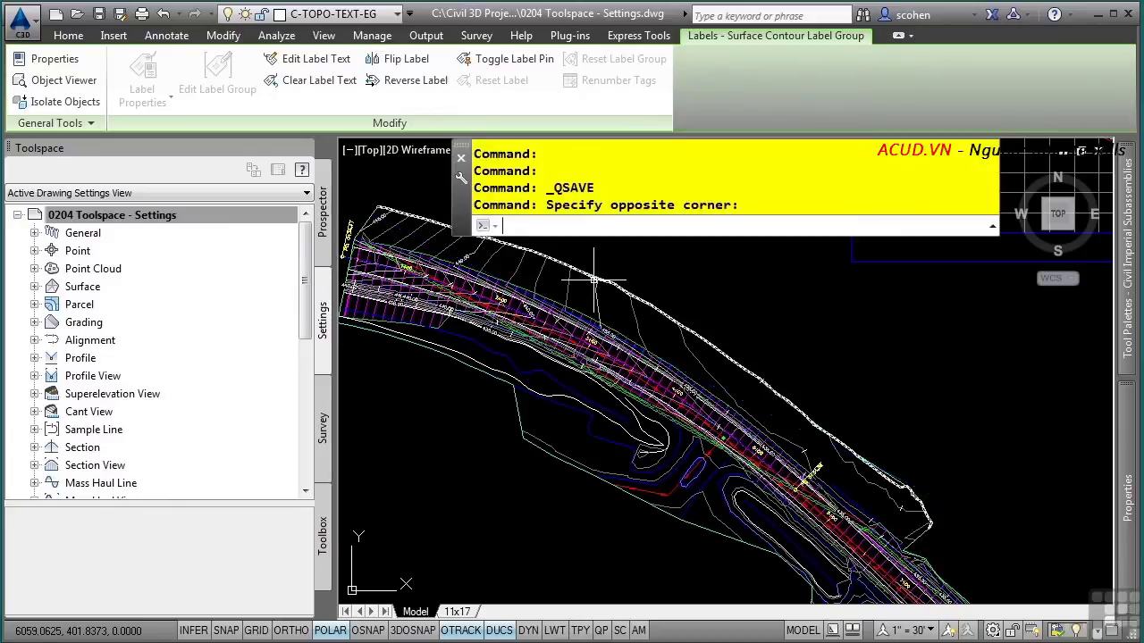
pyautogui.press('Escape')
# Step: Select the EG surface and examine its surface properties, including the assigned surface style, without changing anything
pyautogui.moveTo(577, 286)
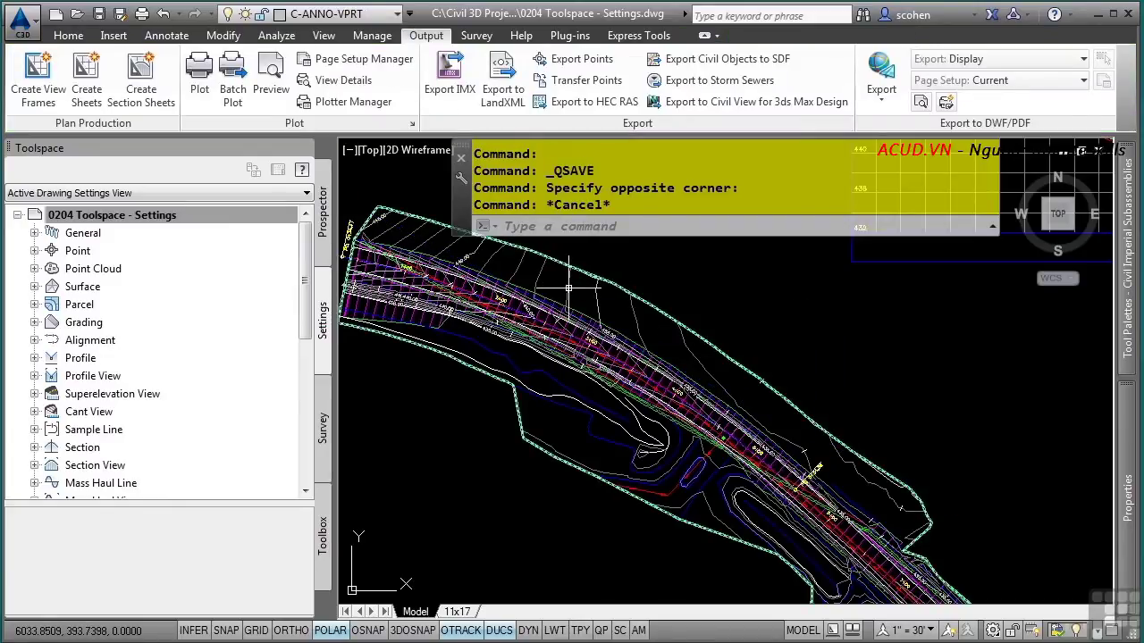
pyautogui.click(568, 288)
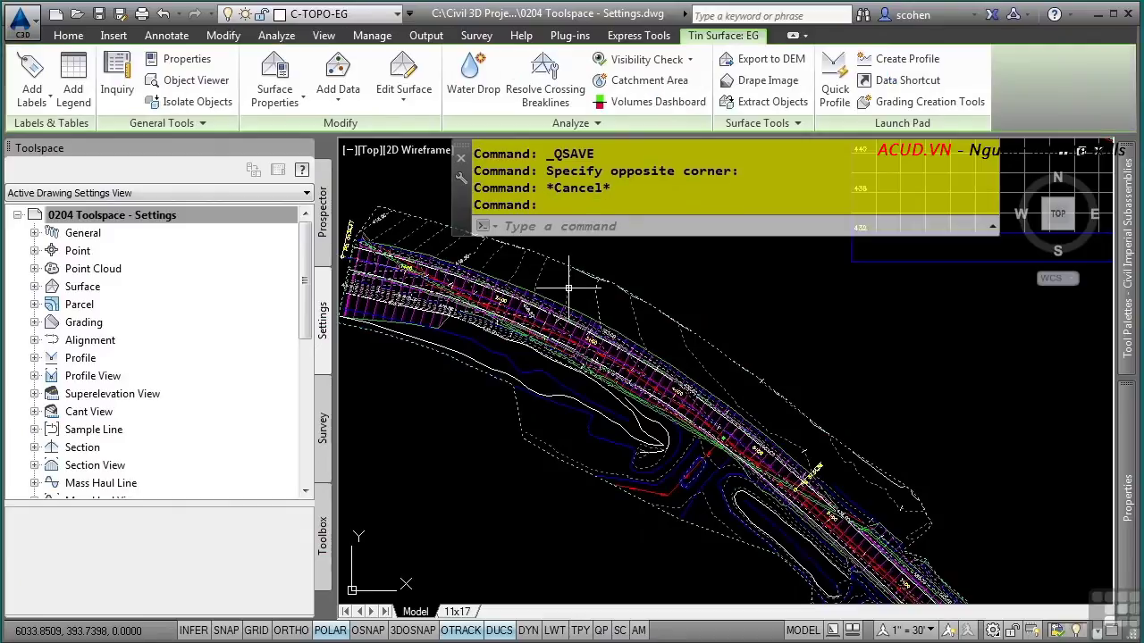
pyautogui.click(274, 85)
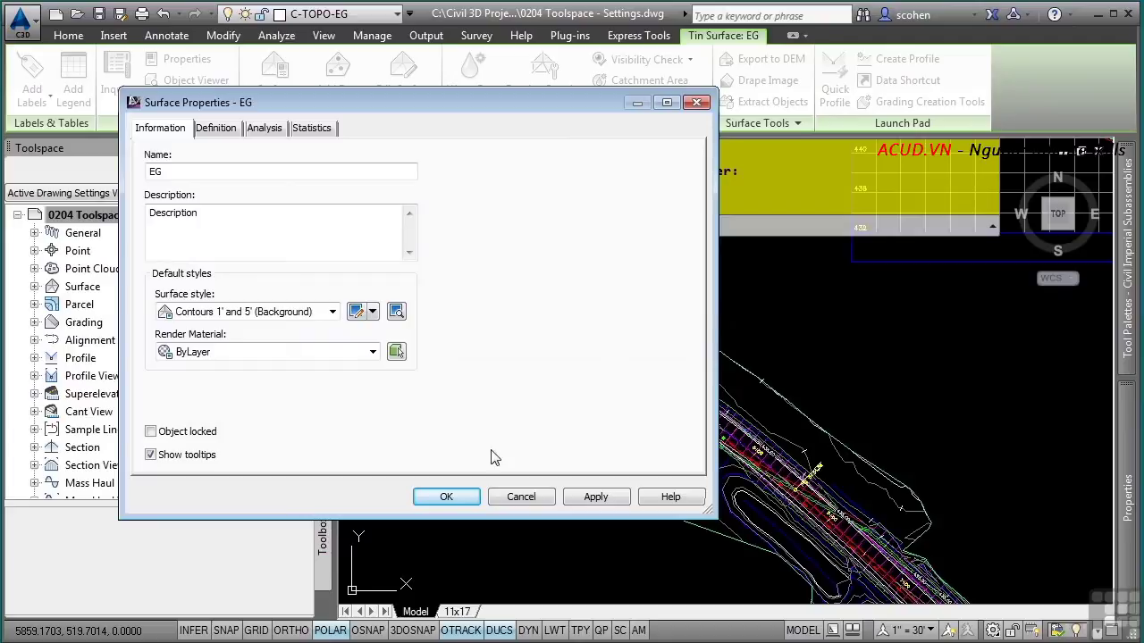
pyautogui.click(522, 497)
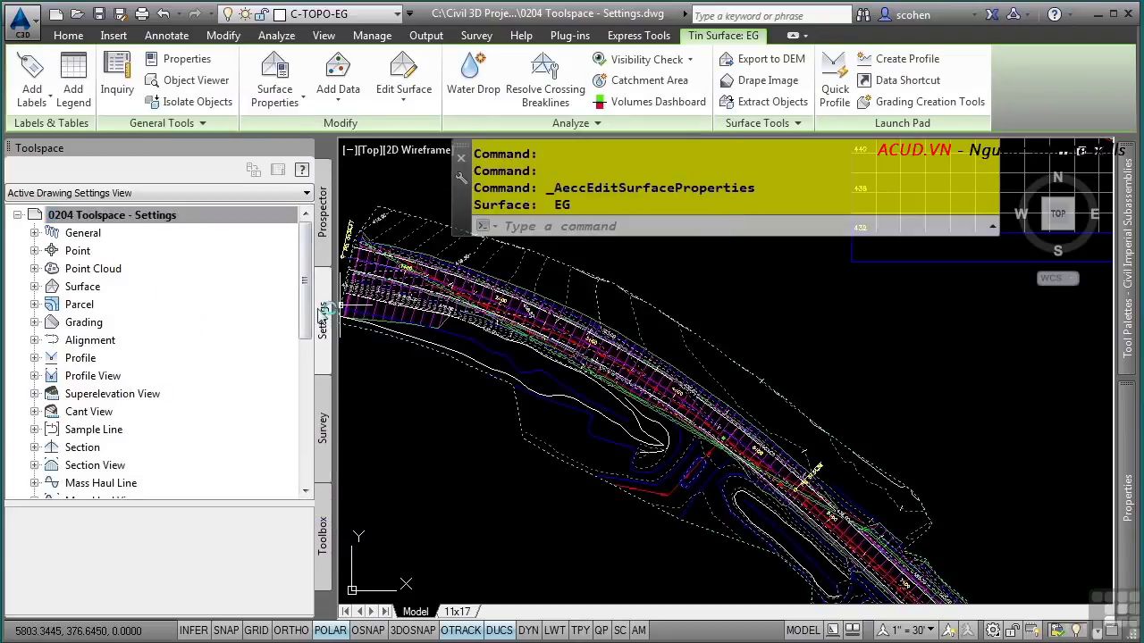
# Step: Expand the surface styles in the drawing settings and open Contours 1' and 5' (Background) for editing
pyautogui.click(34, 287)
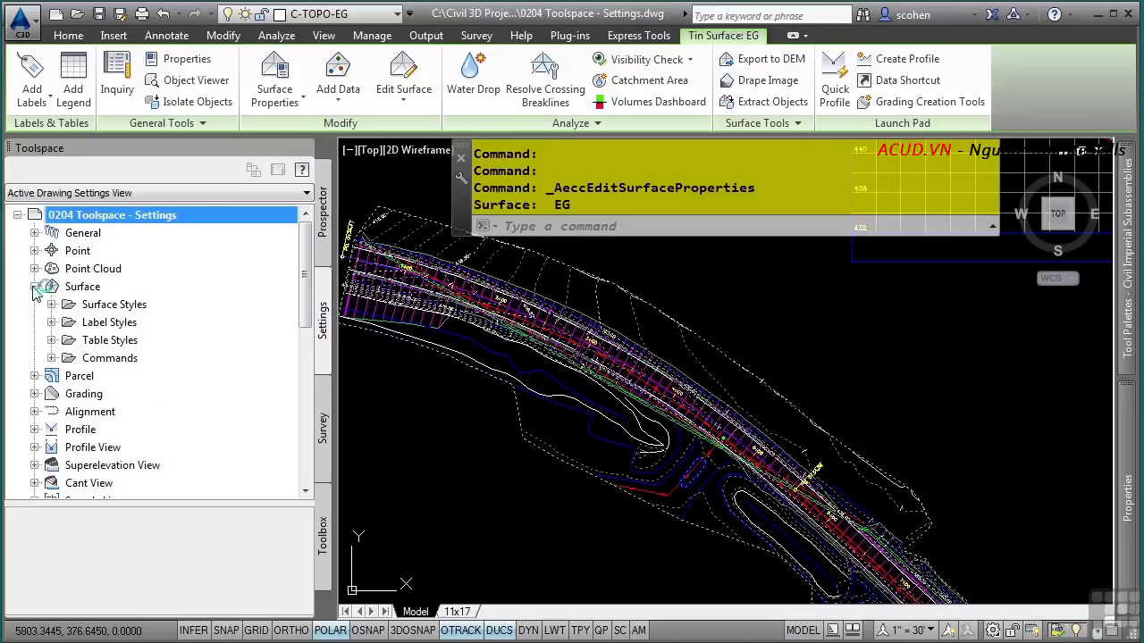
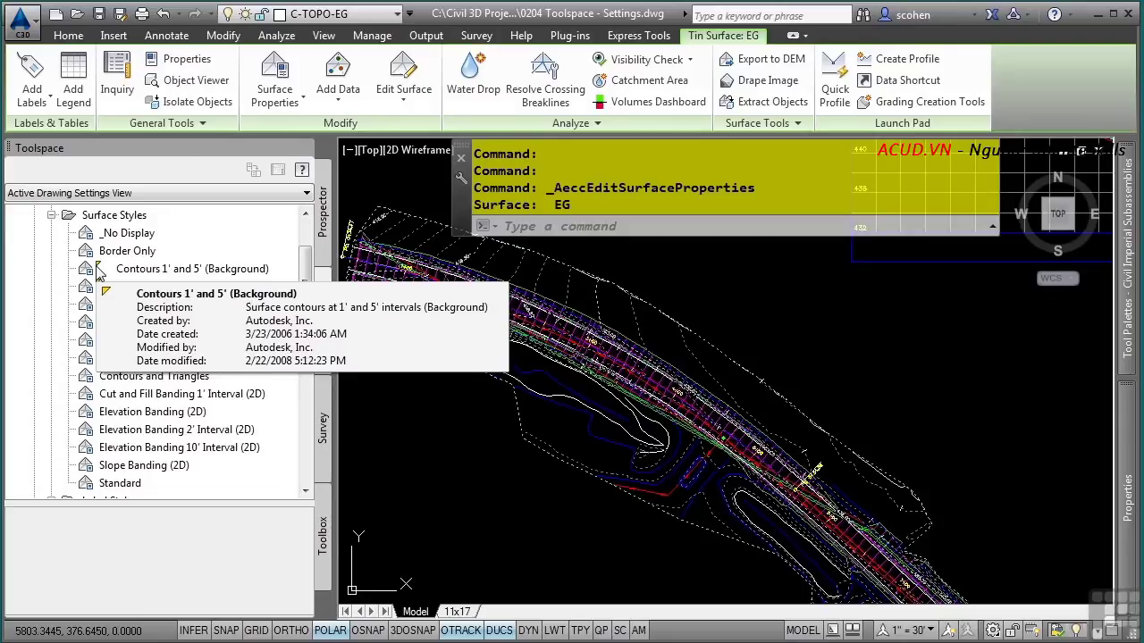
pyautogui.moveTo(204, 275)
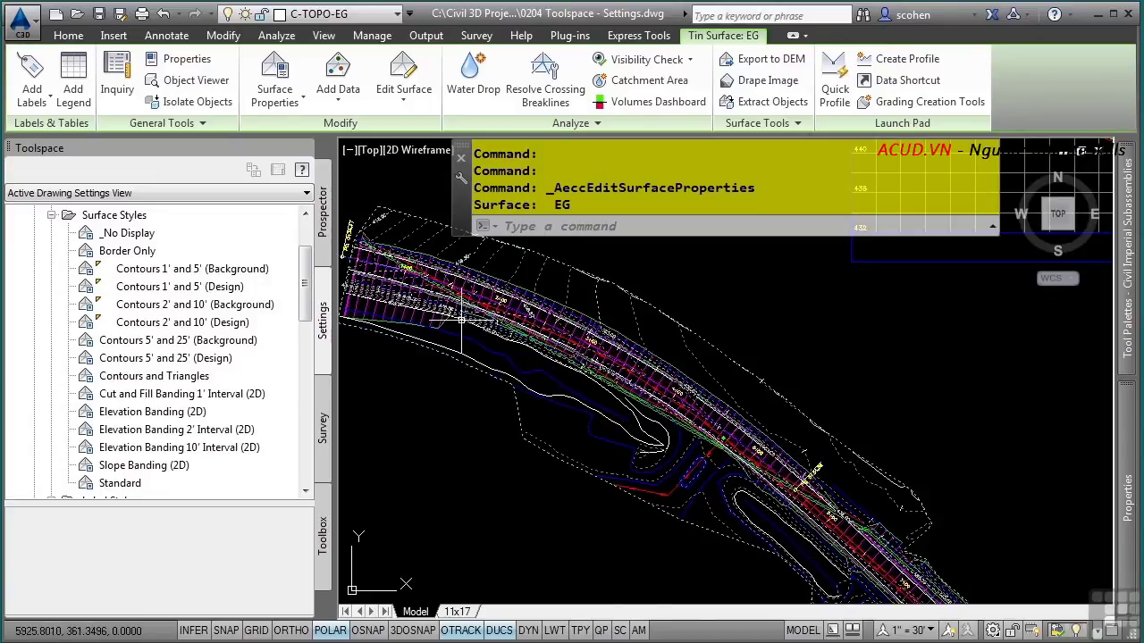
pyautogui.rightClick(175, 273)
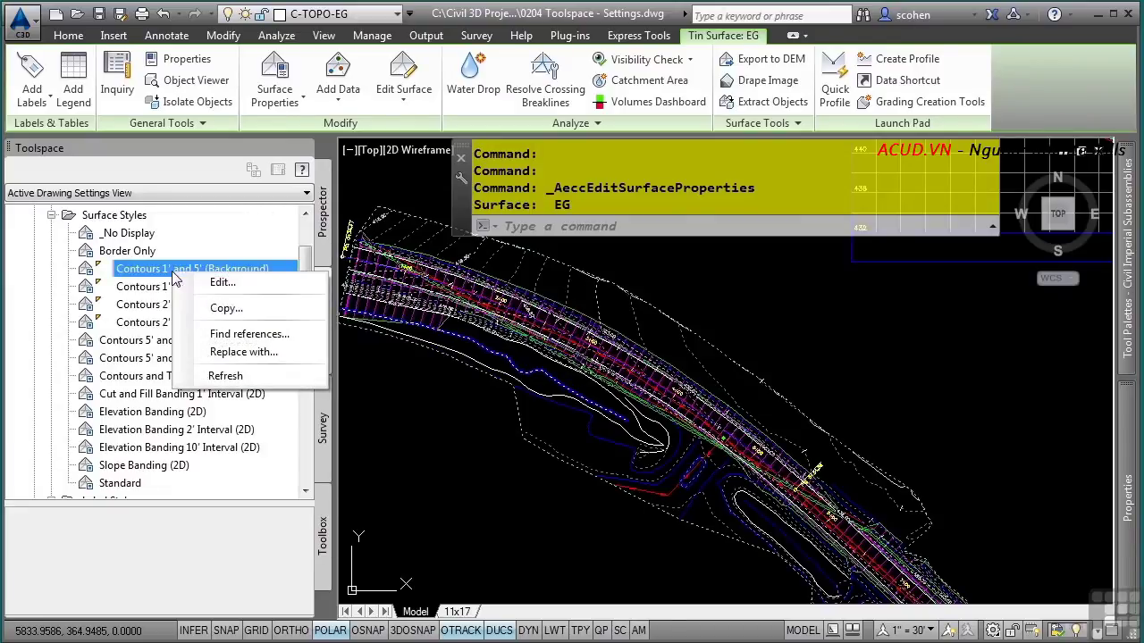
pyautogui.click(220, 283)
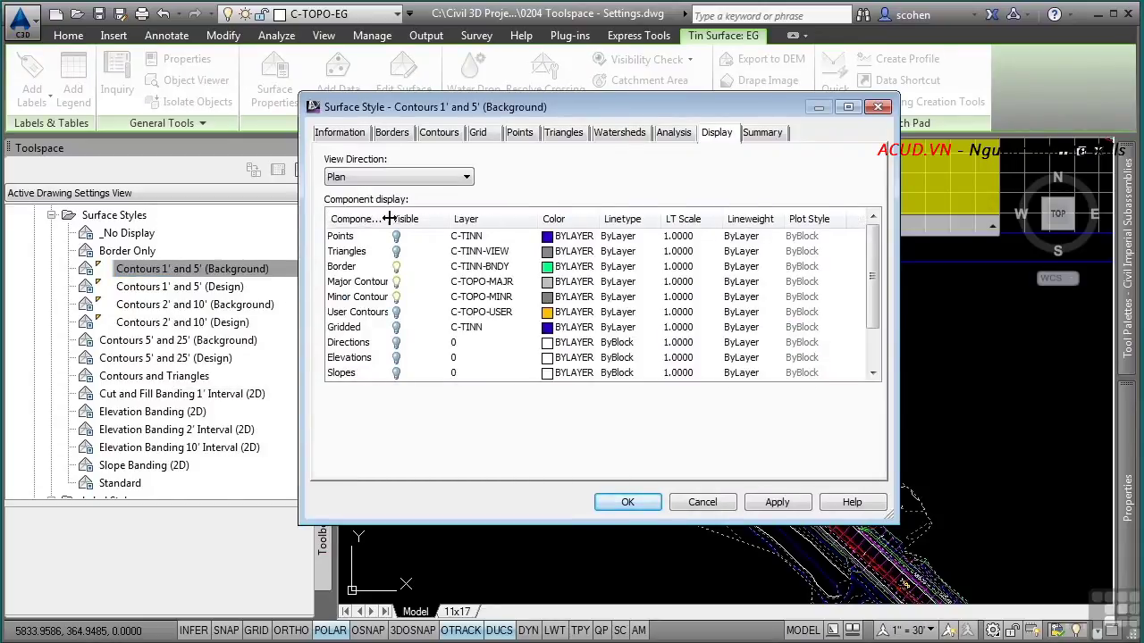
# Step: Examine the surface style's information, borders, contours and component display settings
pyautogui.click(355, 132)
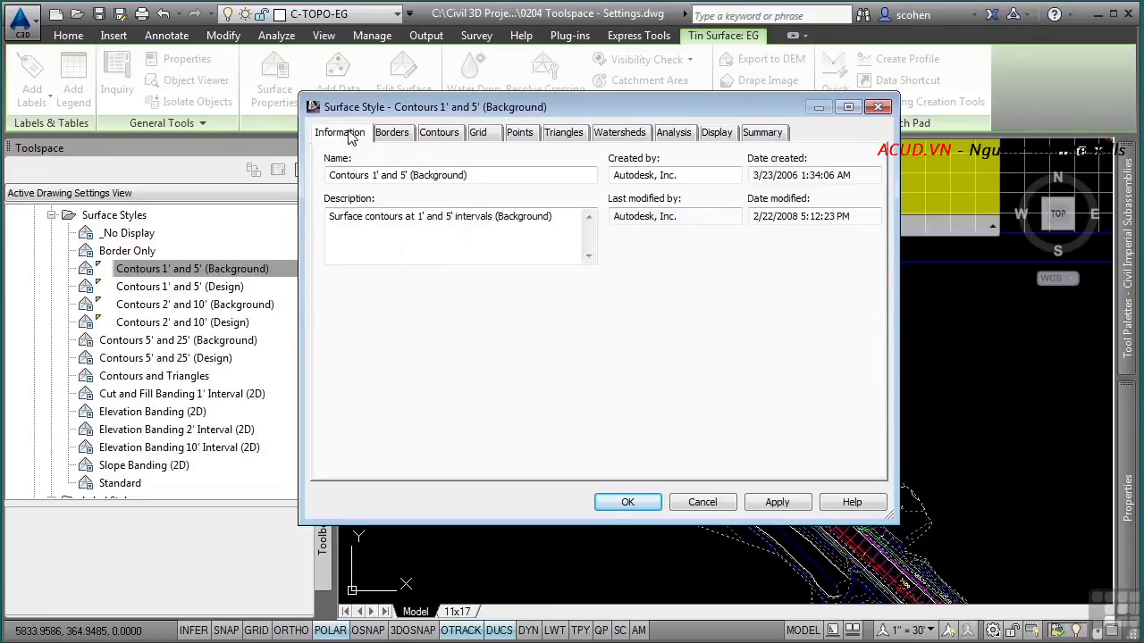
pyautogui.click(398, 133)
pyautogui.click(431, 132)
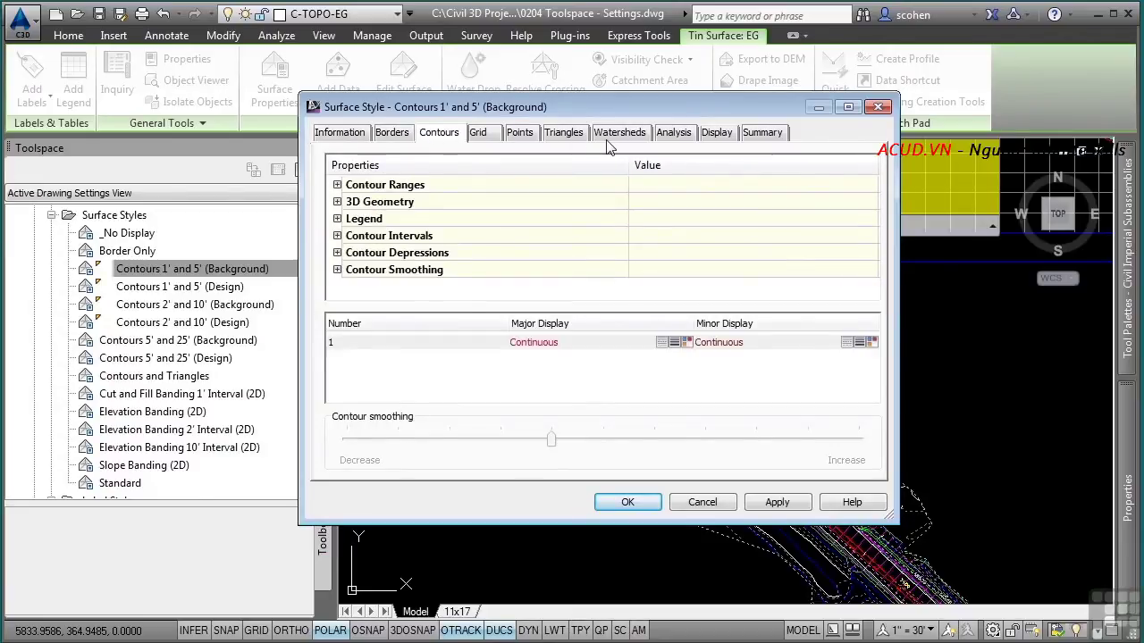
pyautogui.click(714, 138)
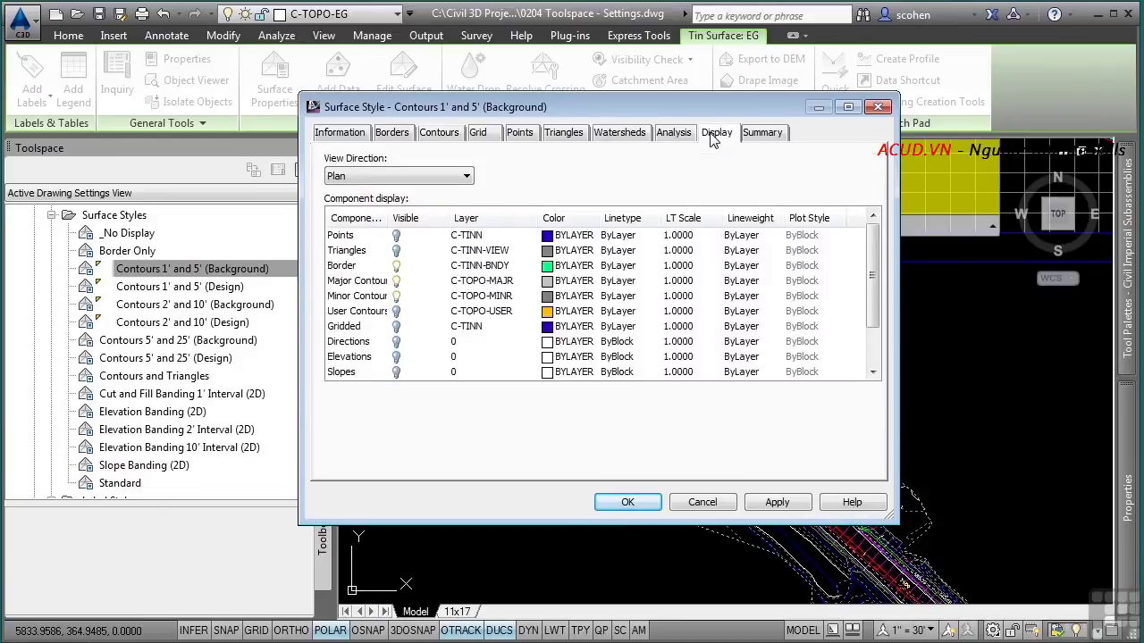
# Step: Make the Points component visible in Plan view, and review the component display for the Model and Section view directions
pyautogui.click(396, 236)
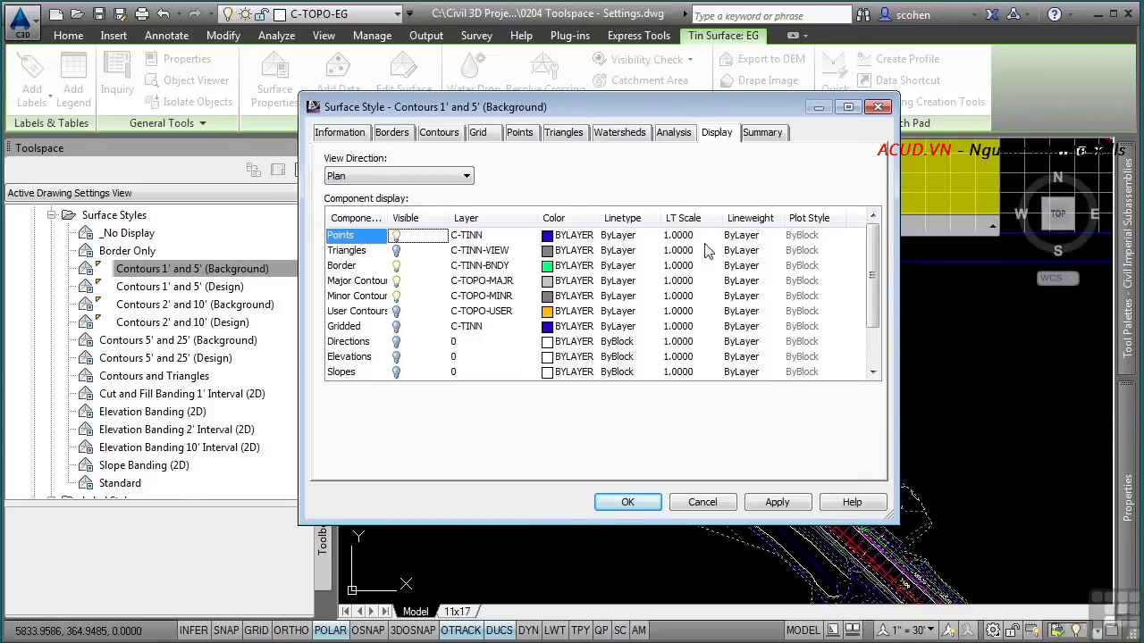
pyautogui.click(407, 176)
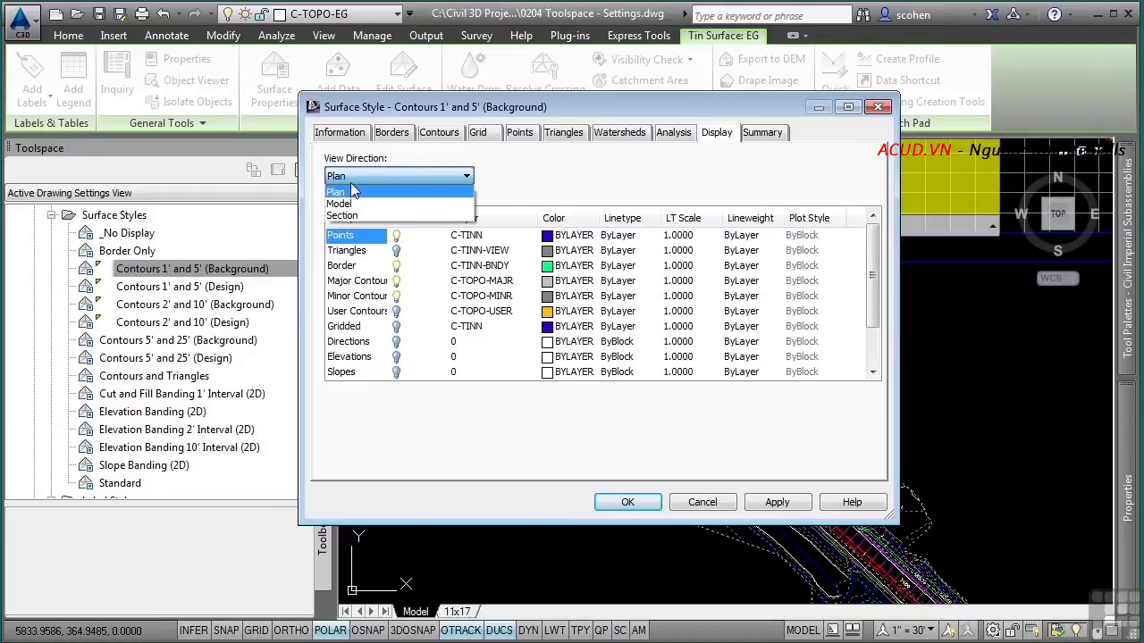
pyautogui.click(340, 205)
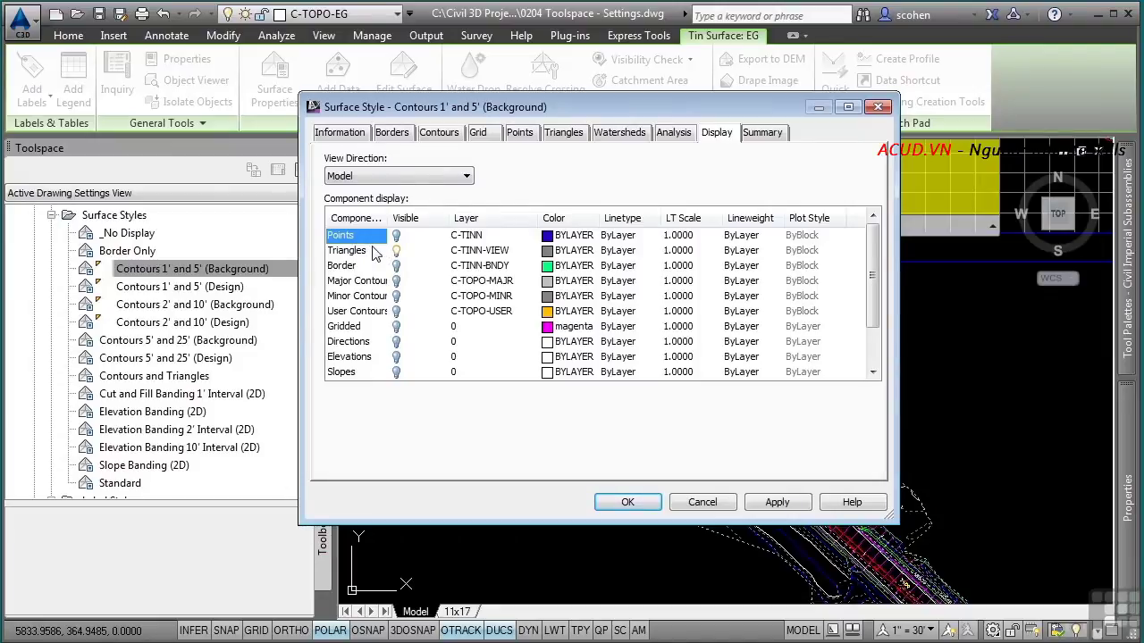
pyautogui.click(398, 177)
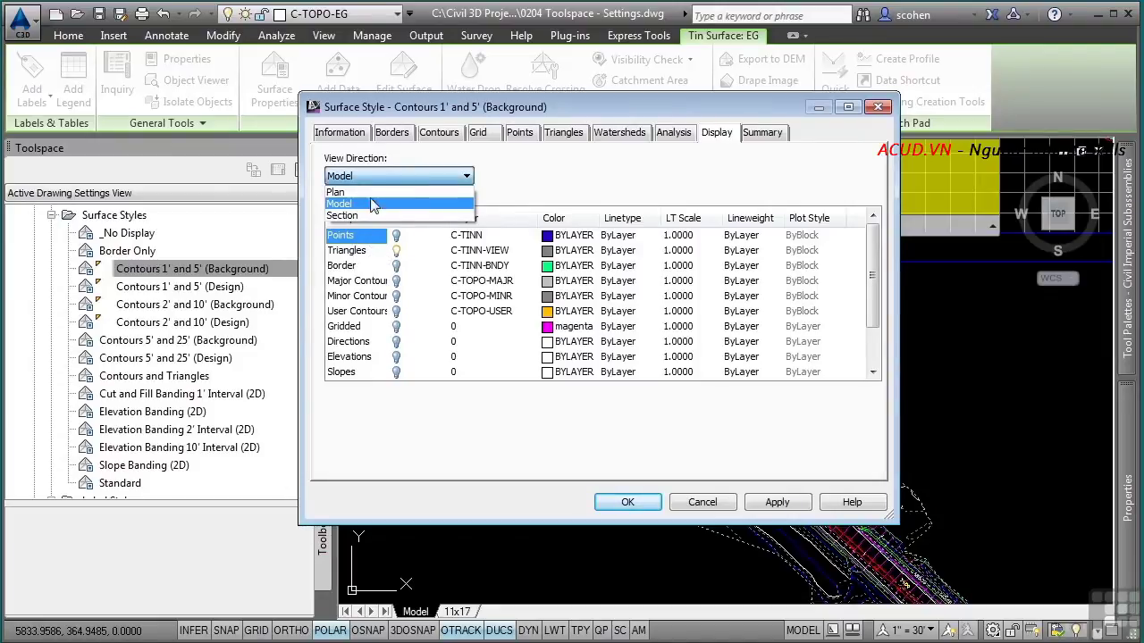
pyautogui.click(364, 217)
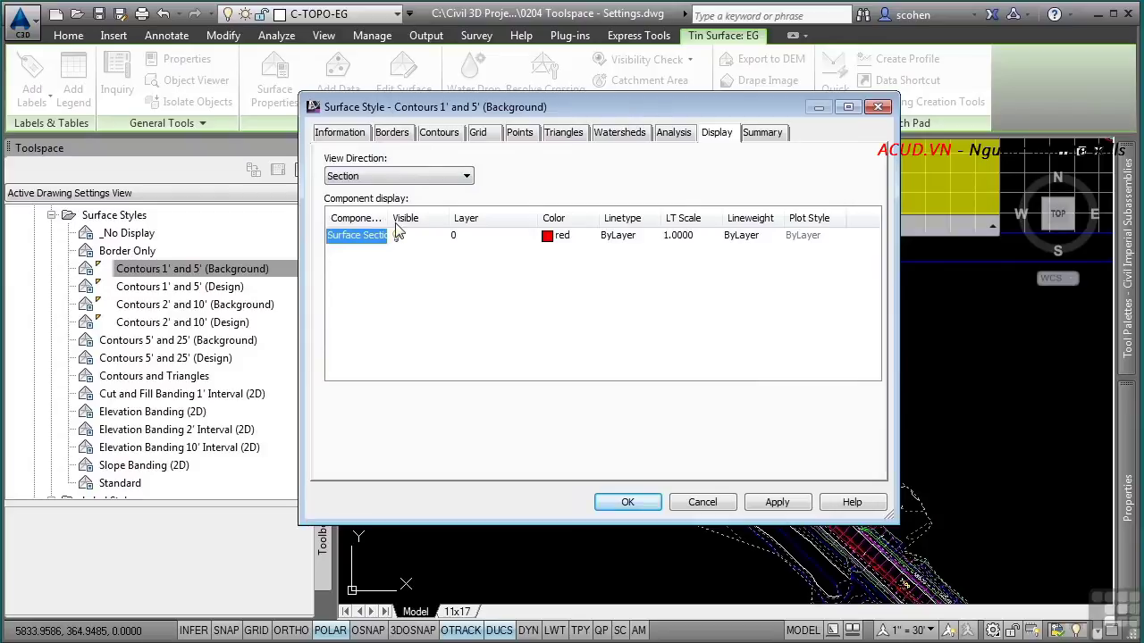
pyautogui.click(396, 233)
pyautogui.click(462, 178)
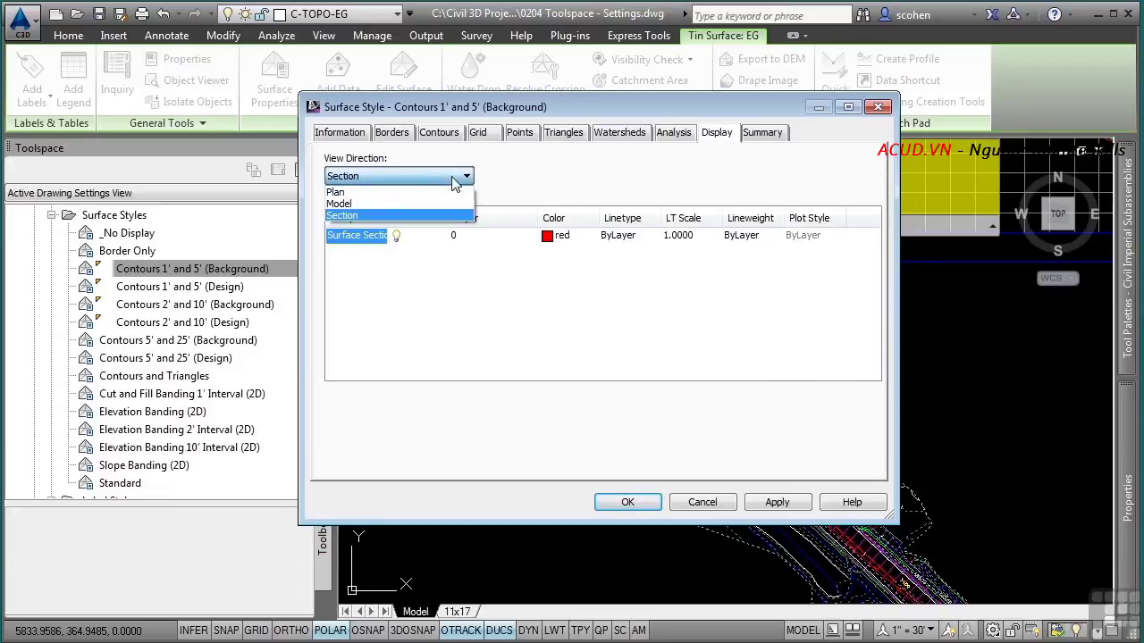
pyautogui.click(430, 190)
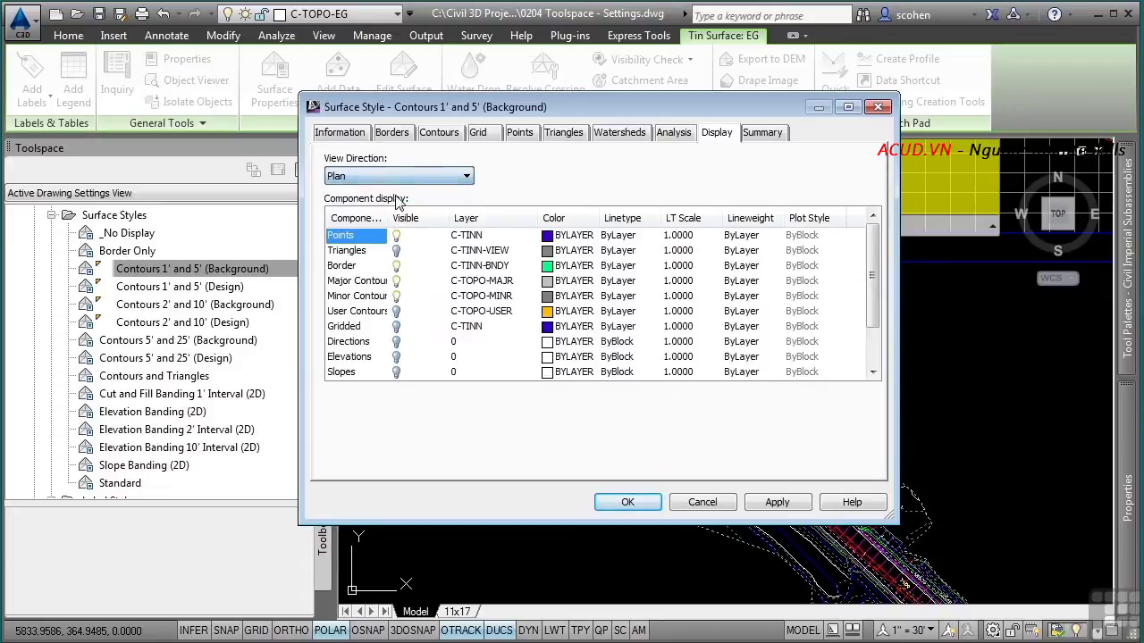
# Step: Apply the surface style's display change and move the dialog aside temporarily to inspect the surface in the drawing
pyautogui.click(395, 249)
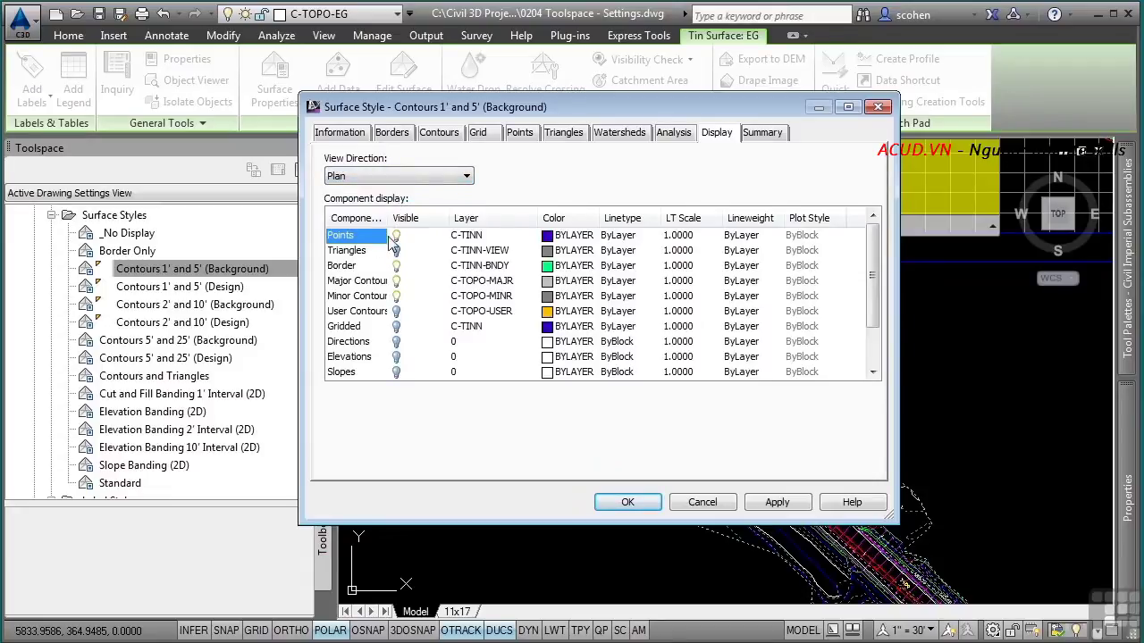
pyautogui.click(777, 502)
pyautogui.moveTo(756, 114); pyautogui.dragTo(375, 107)
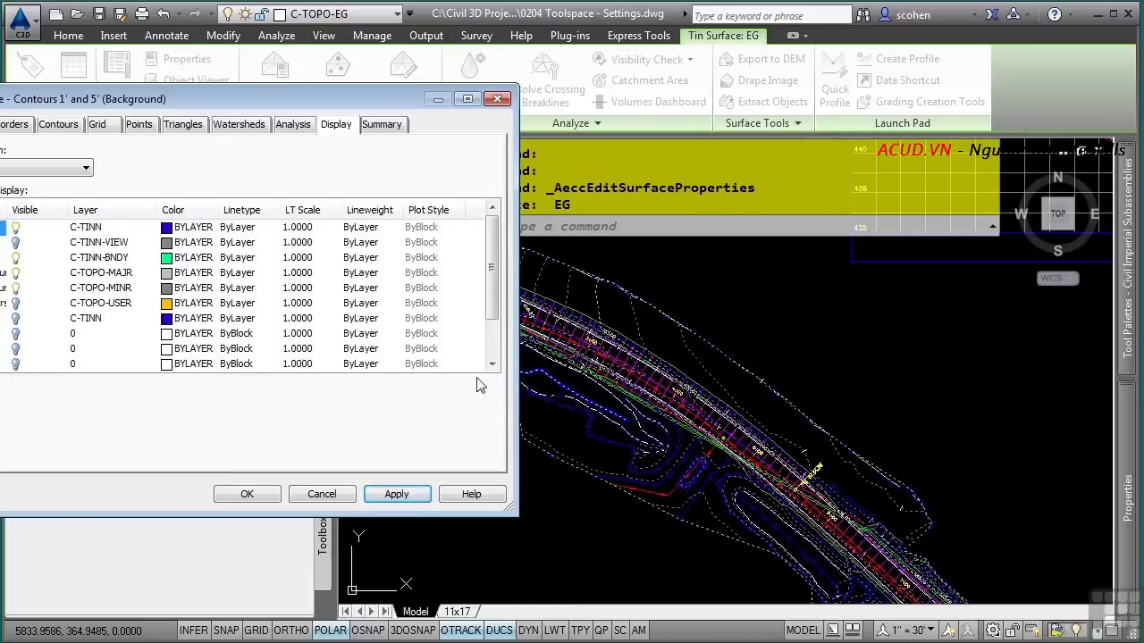
pyautogui.moveTo(285, 105); pyautogui.dragTo(608, 127)
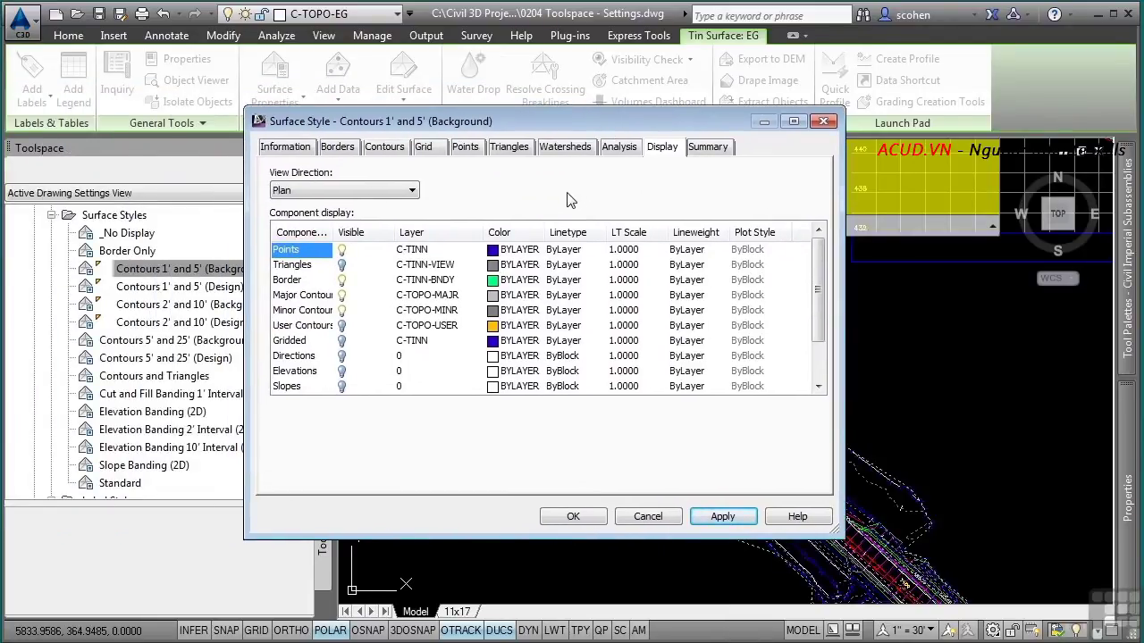
# Step: Turn off the Points component in the surface style, accept the style, and clear the surface selection
pyautogui.click(341, 250)
pyautogui.click(578, 518)
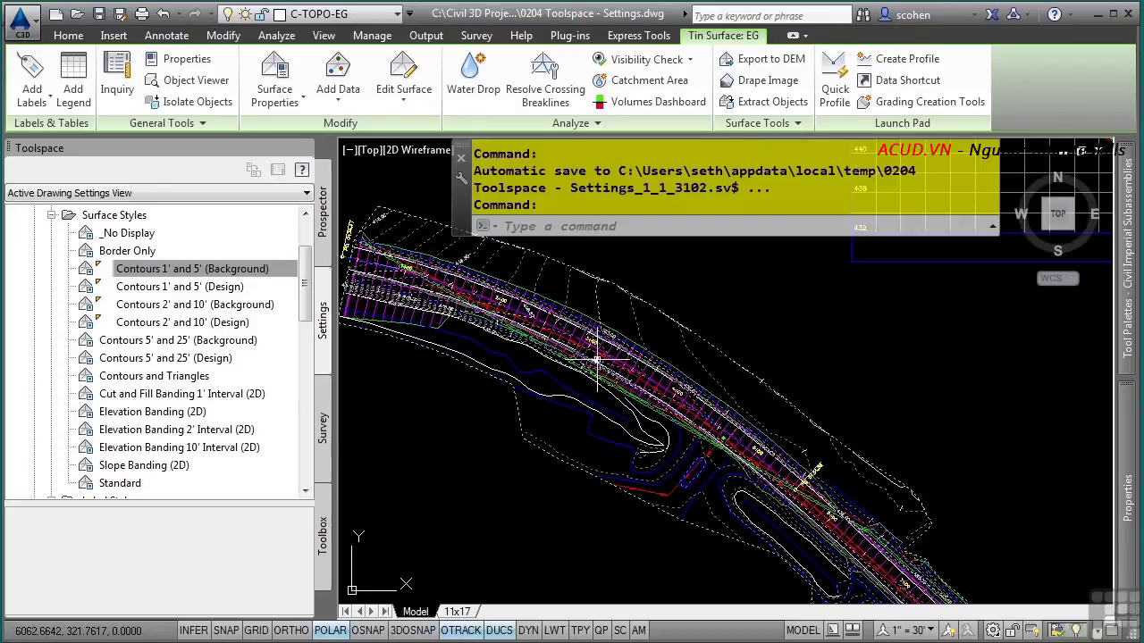
pyautogui.press('Escape')
pyautogui.press('Escape')
pyautogui.moveTo(506, 351); pyautogui.dragTo(704, 424, button='middle')
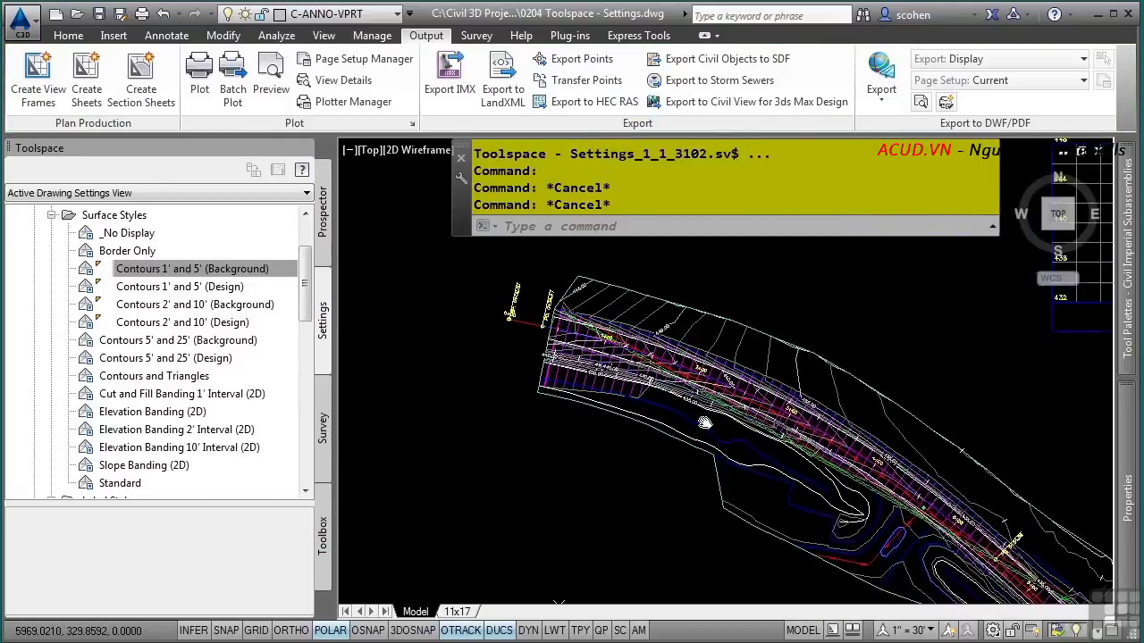
# Step: Open the Existing alignment's style for editing and review its information, design and marker settings
pyautogui.scroll(3, 519, 342)
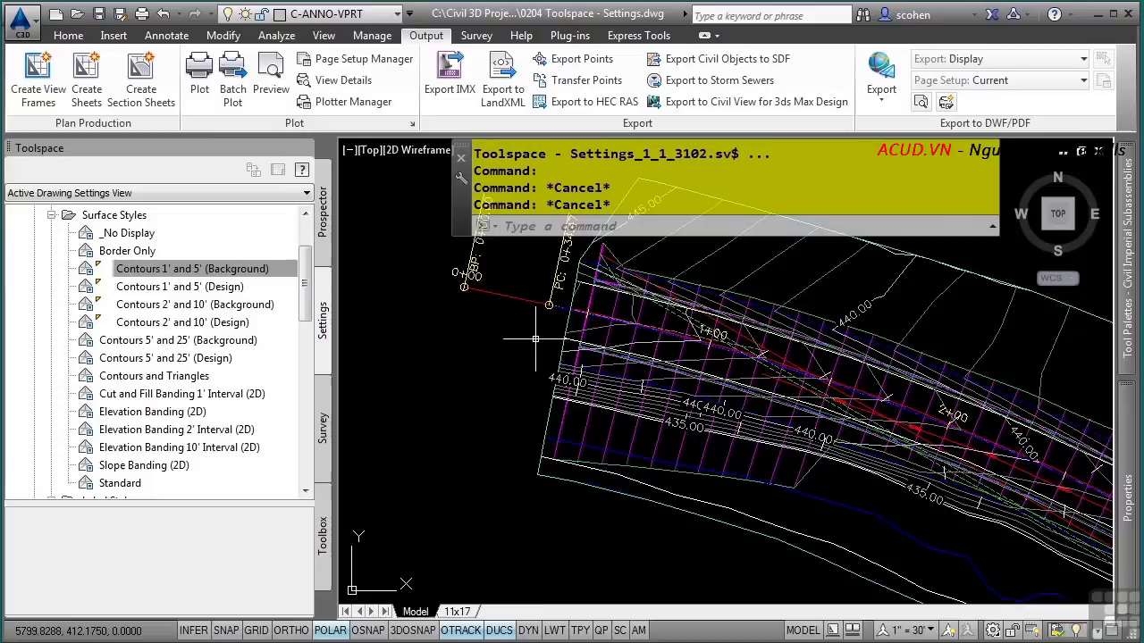
pyautogui.click(502, 295)
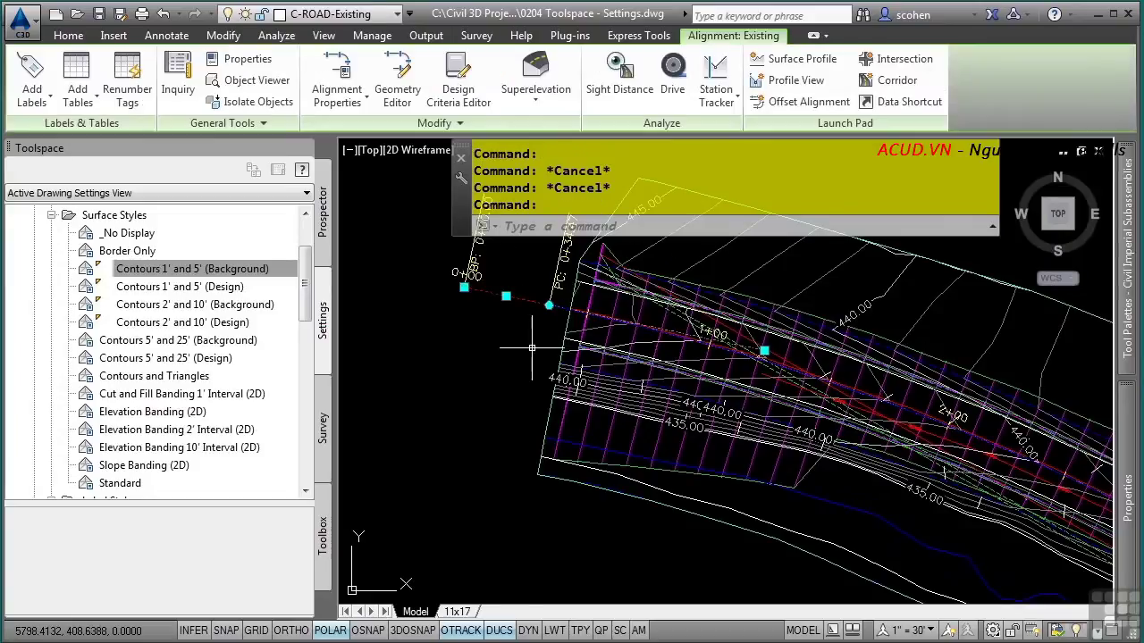
pyautogui.moveTo(489, 331)
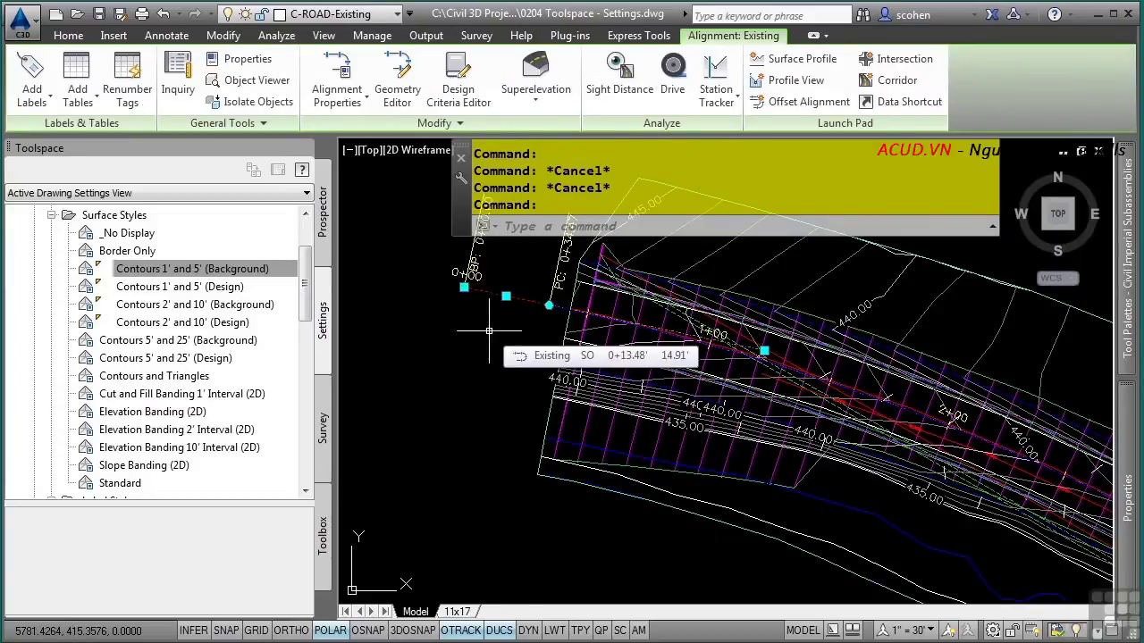
pyautogui.rightClick(420, 321)
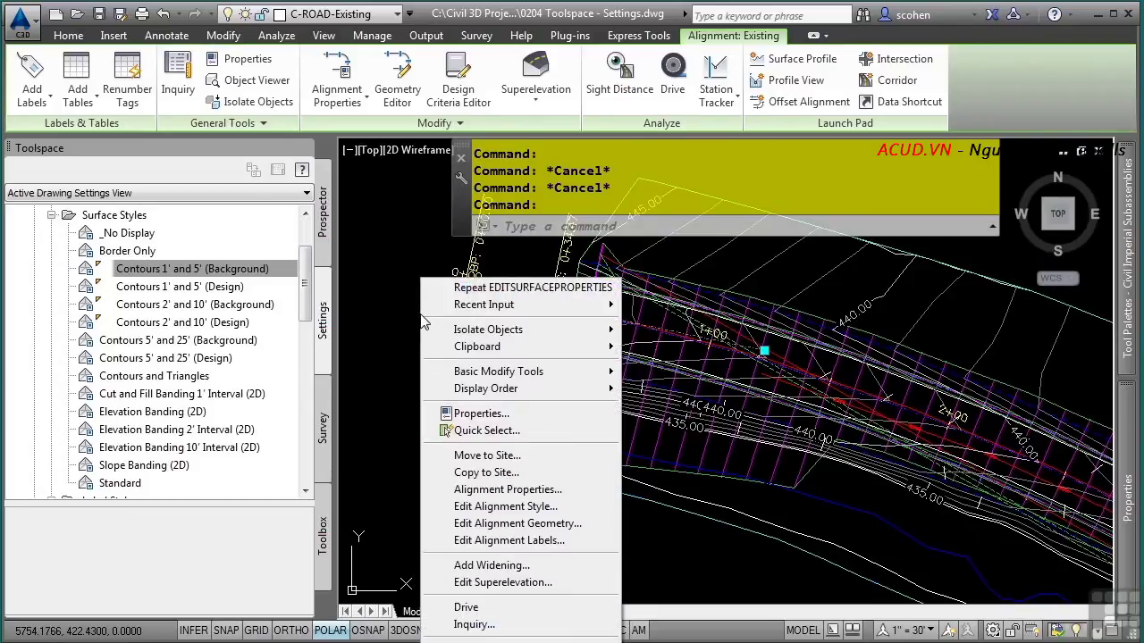
pyautogui.click(536, 507)
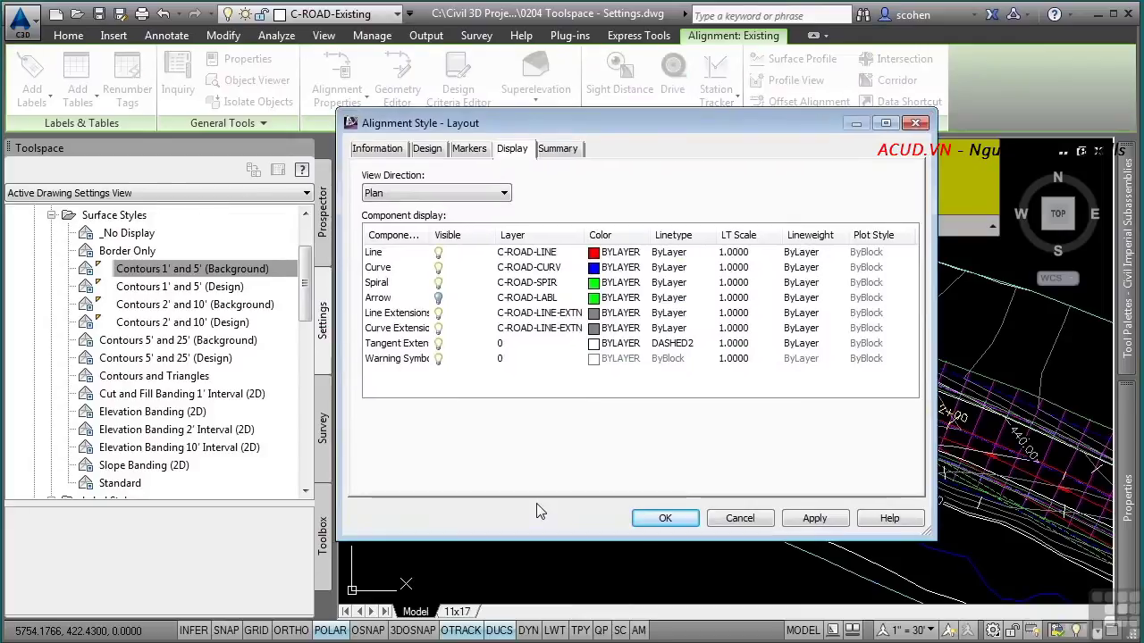
pyautogui.click(379, 149)
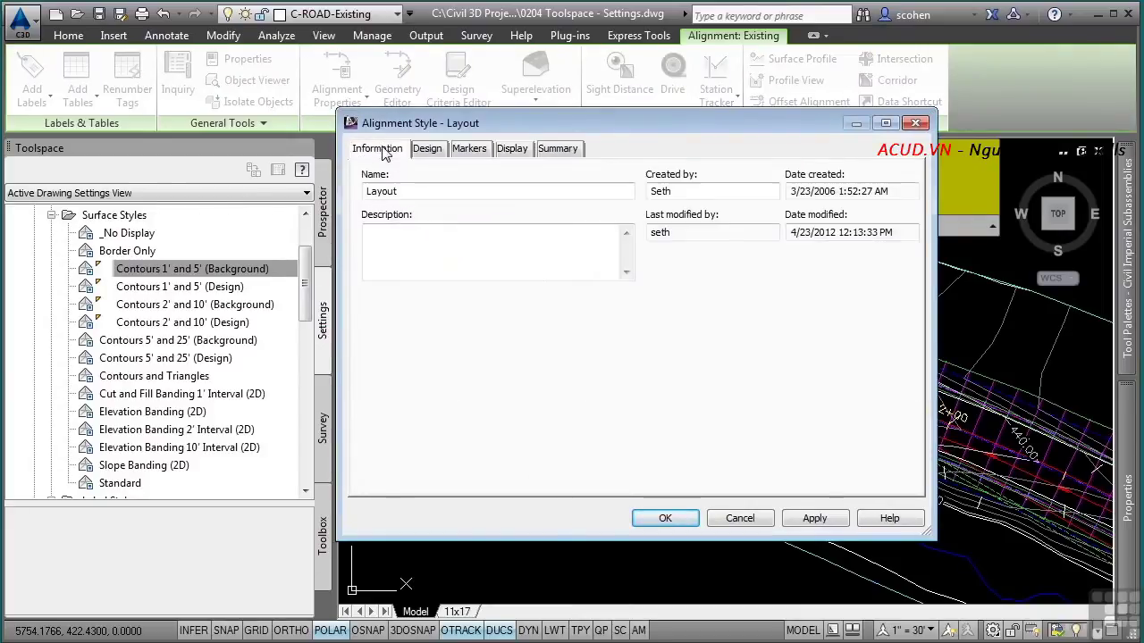
pyautogui.click(426, 149)
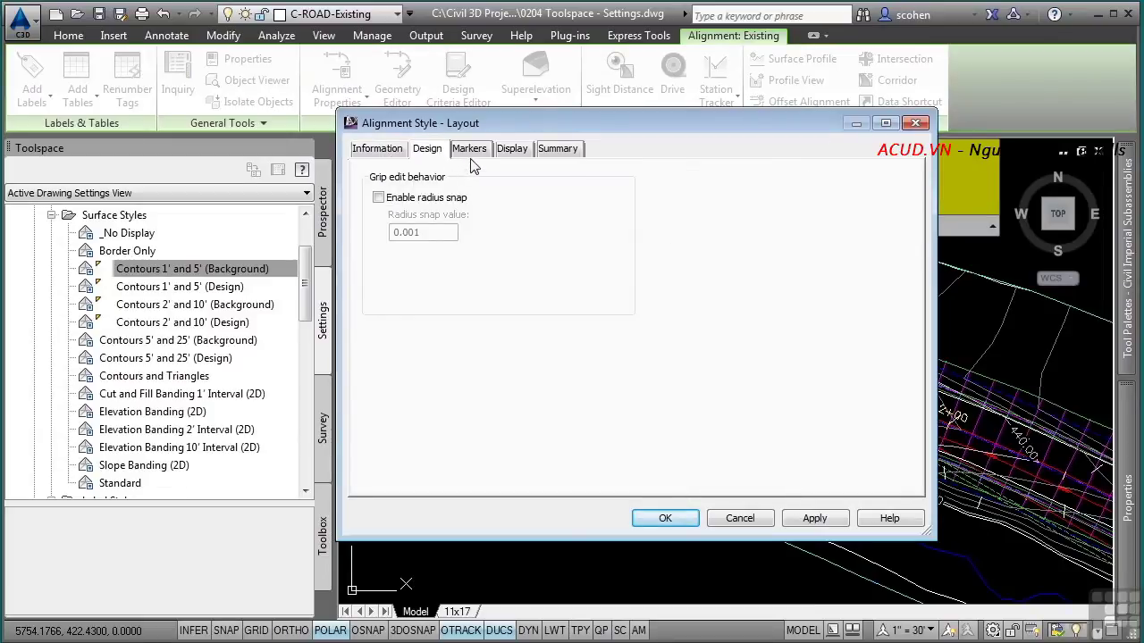
pyautogui.click(471, 150)
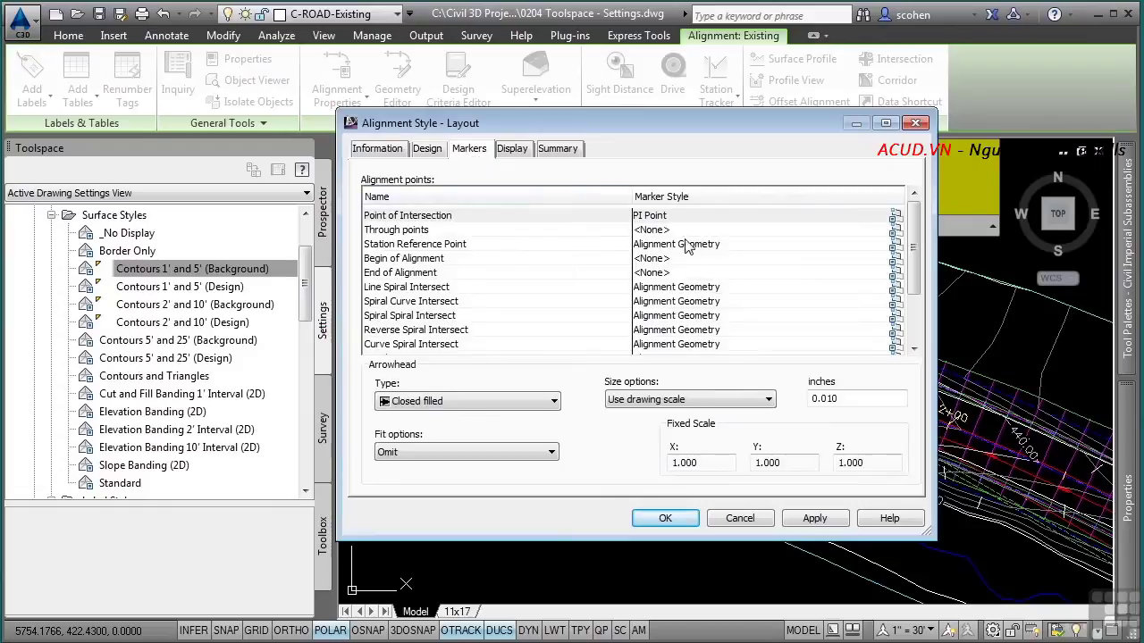
# Step: Make the Arrow component visible in Plan view of the alignment style, accept the style, and clear the alignment selection
pyautogui.click(515, 151)
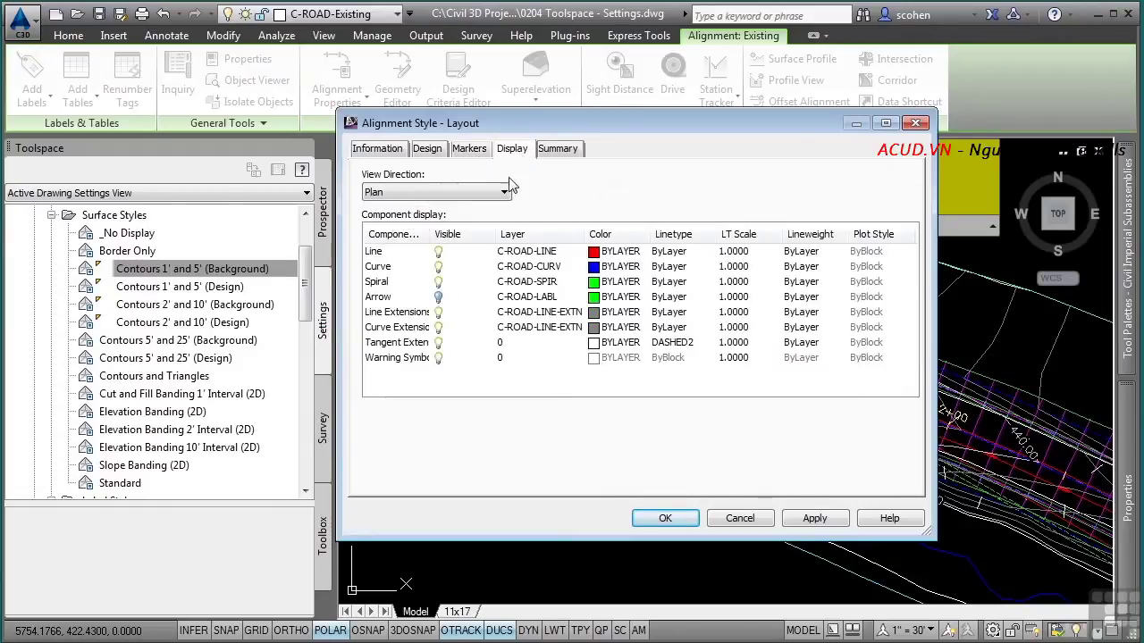
pyautogui.click(441, 298)
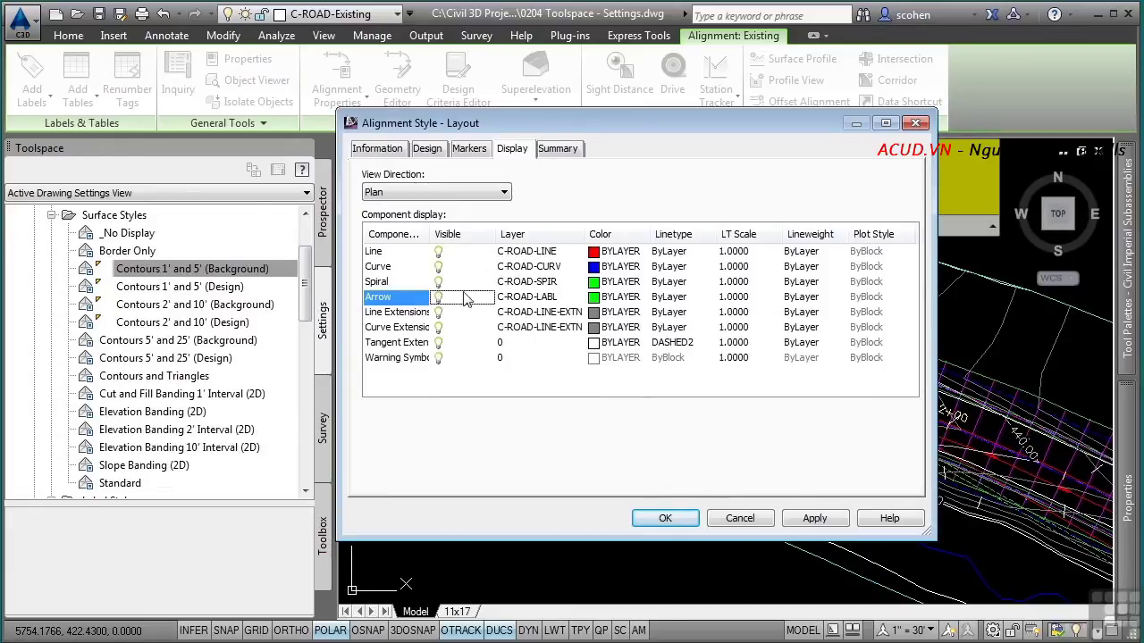
pyautogui.click(665, 518)
pyautogui.press('Escape')
# Step: Inspect the direction arrow on the alignment's first tangent up close, and return to the full drawing extents
pyautogui.scroll(8, 683, 331)
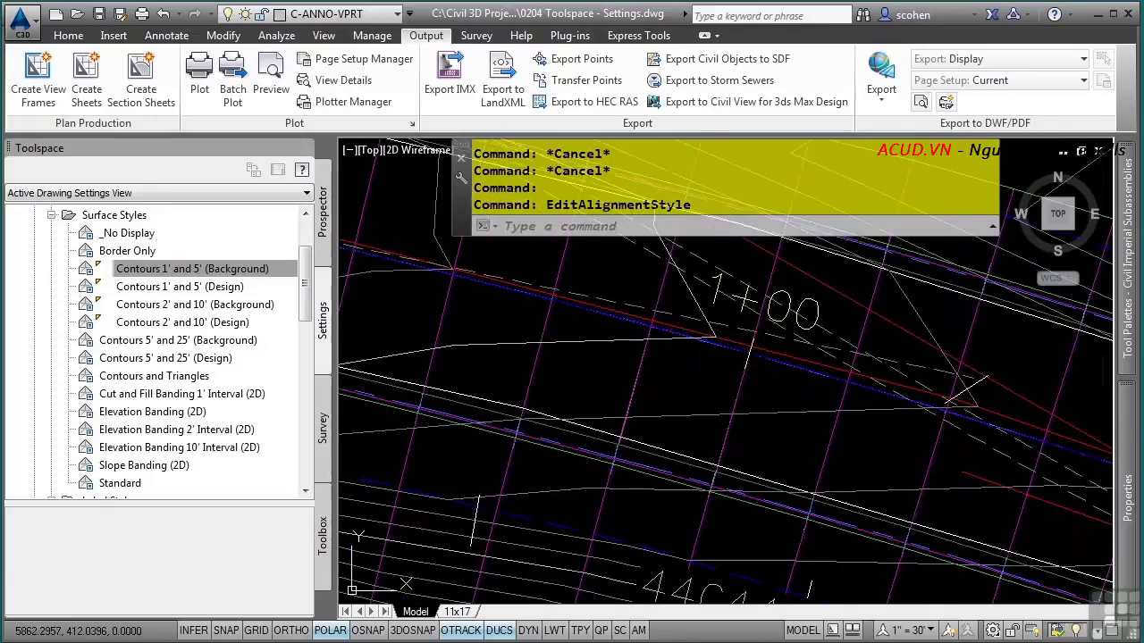
pyautogui.scroll(6, 683, 330)
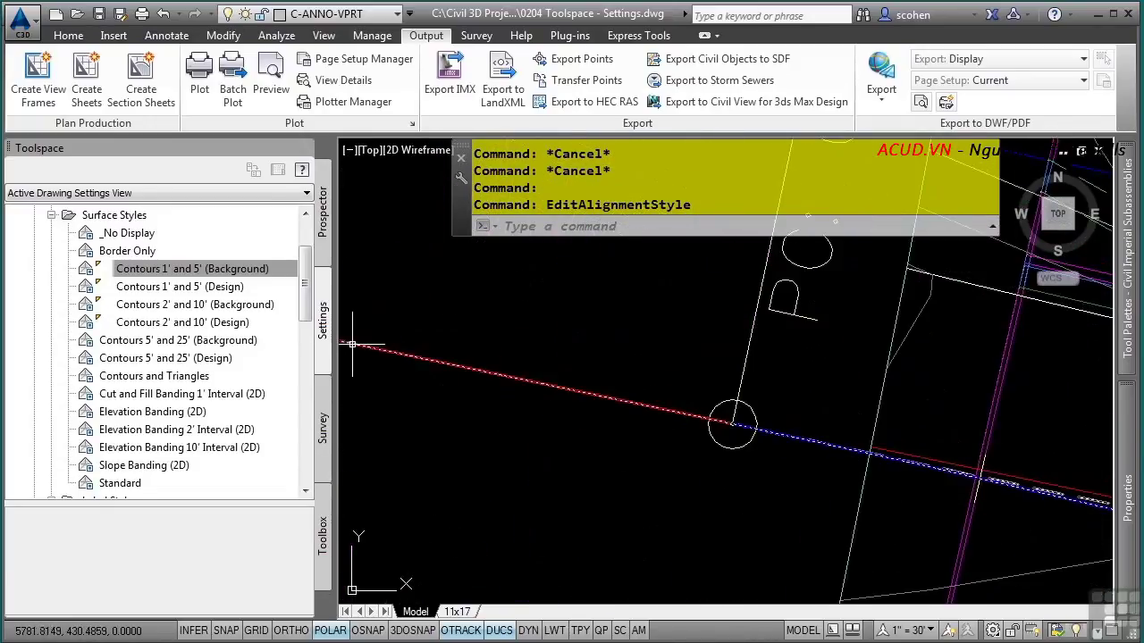
pyautogui.moveTo(399, 344); pyautogui.dragTo(604, 408, button='middle')
pyautogui.scroll(2, 635, 402)
pyautogui.scroll(-1, 661, 435)
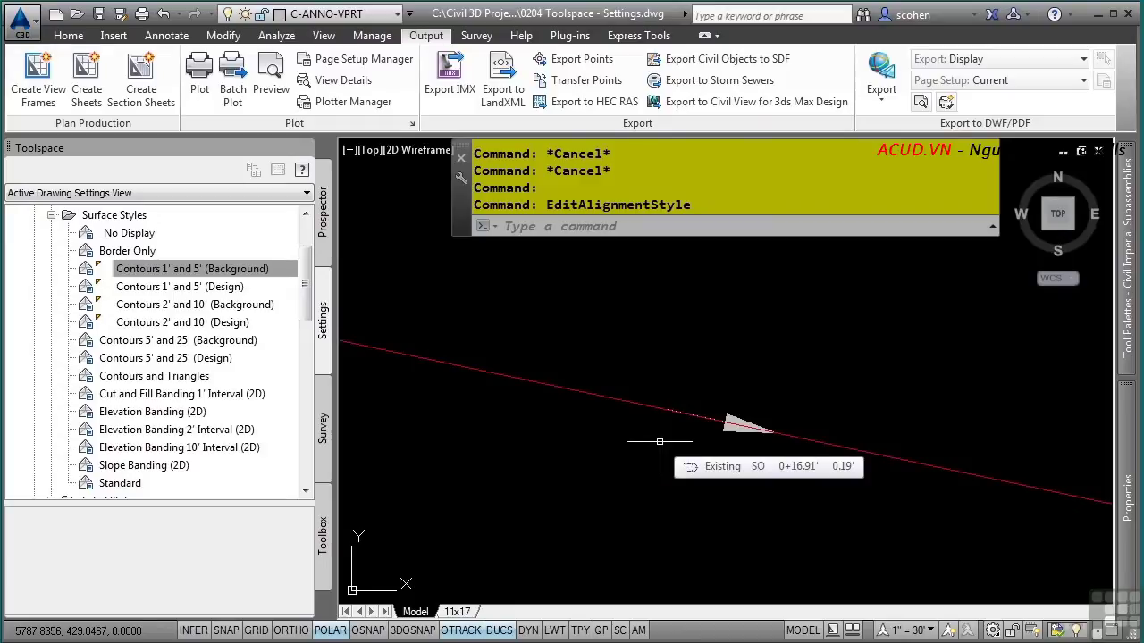
pyautogui.middleClick(659, 442)
pyautogui.middleClick(659, 441)
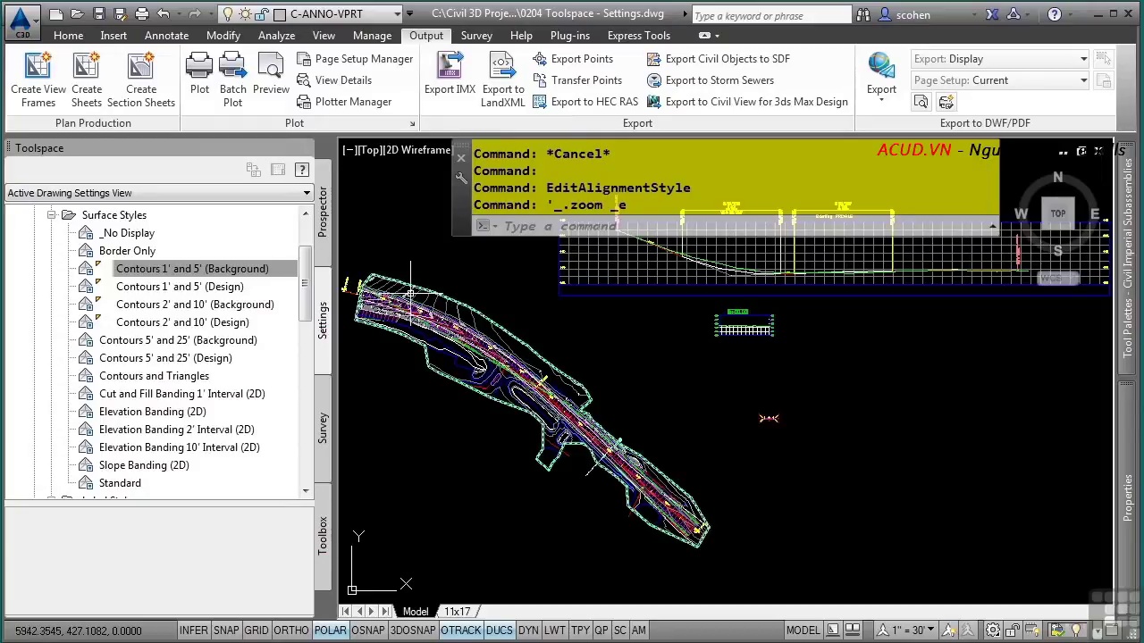
# Step: Select the surface contour label group through the 440.00 label beside the north side of the corridor
pyautogui.scroll(5, 409, 292)
pyautogui.scroll(5, 469, 327)
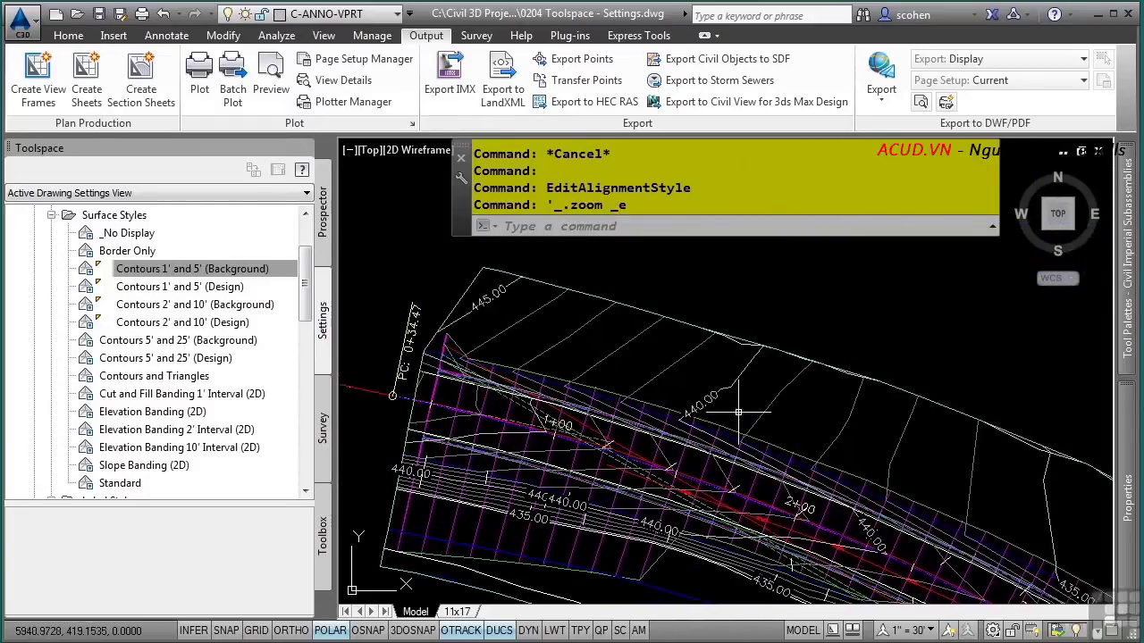
pyautogui.moveTo(775, 411)
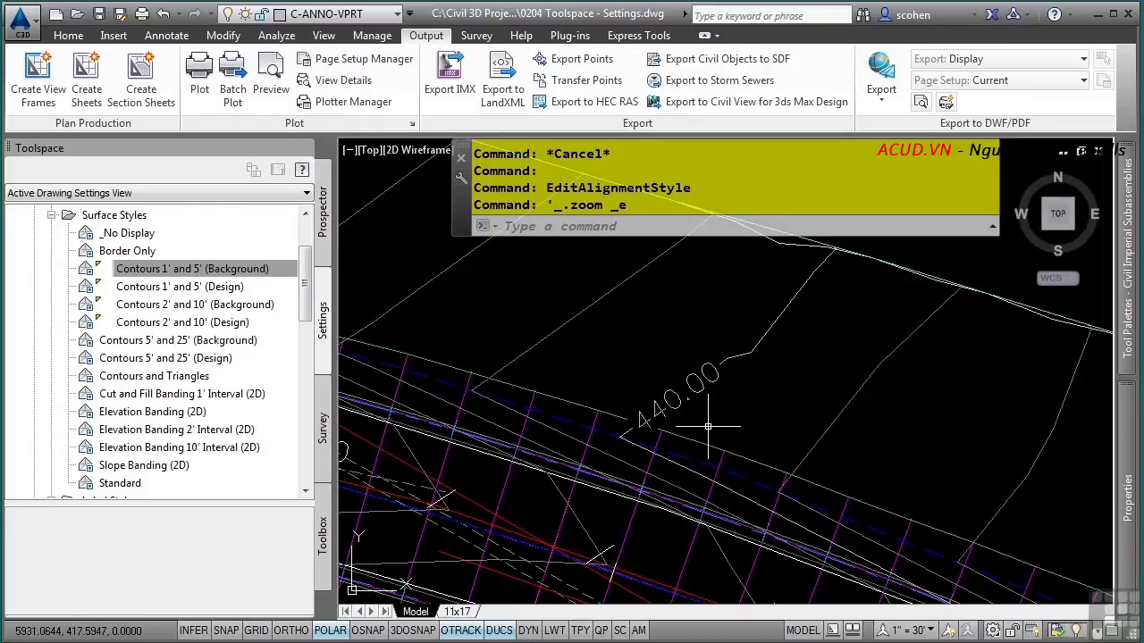
pyautogui.moveTo(695, 413)
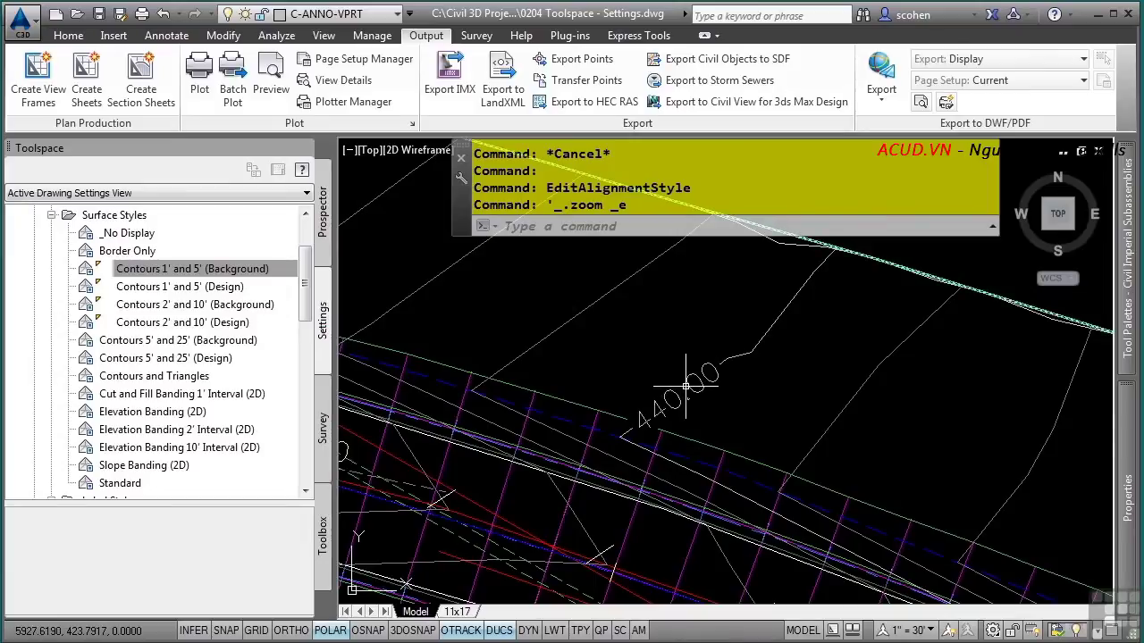
pyautogui.click(689, 386)
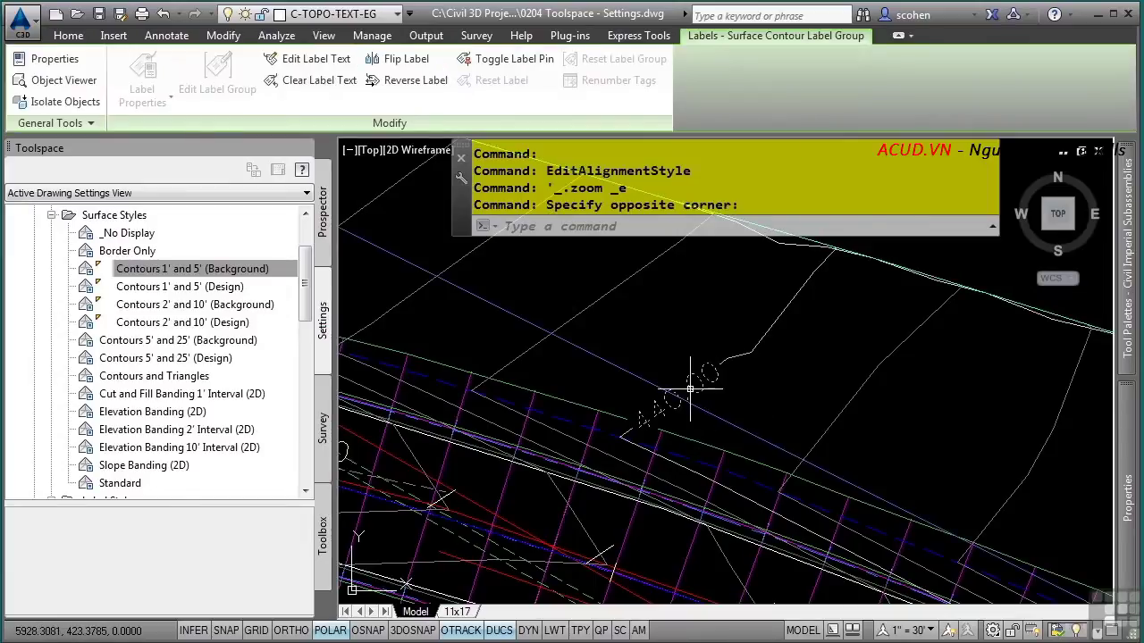
pyautogui.scroll(-5, 689, 387)
pyautogui.scroll(2, 689, 389)
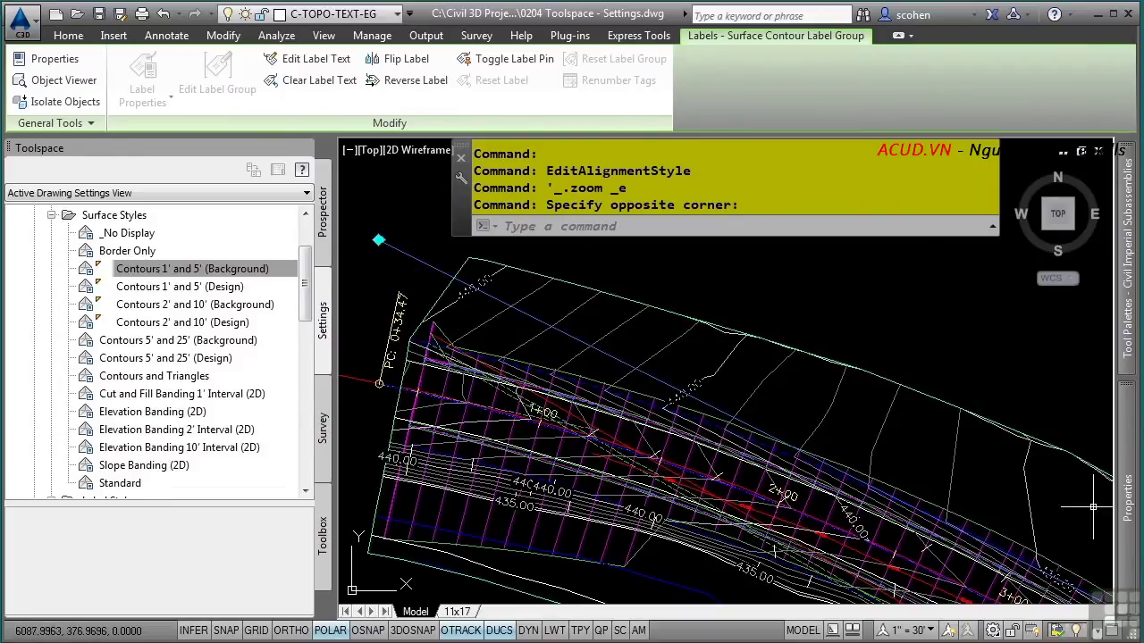
# Step: Review the label styles available for major contours in the selected group's properties and choose Existing Major Labels
pyautogui.moveTo(1131, 518)
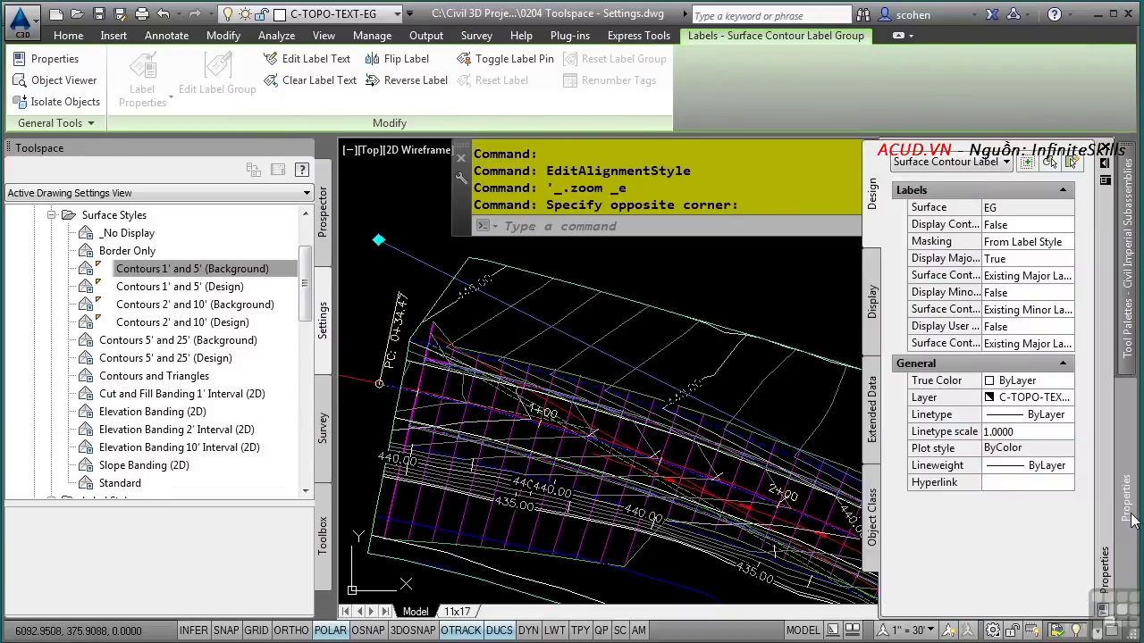
pyautogui.click(1055, 283)
pyautogui.click(1056, 282)
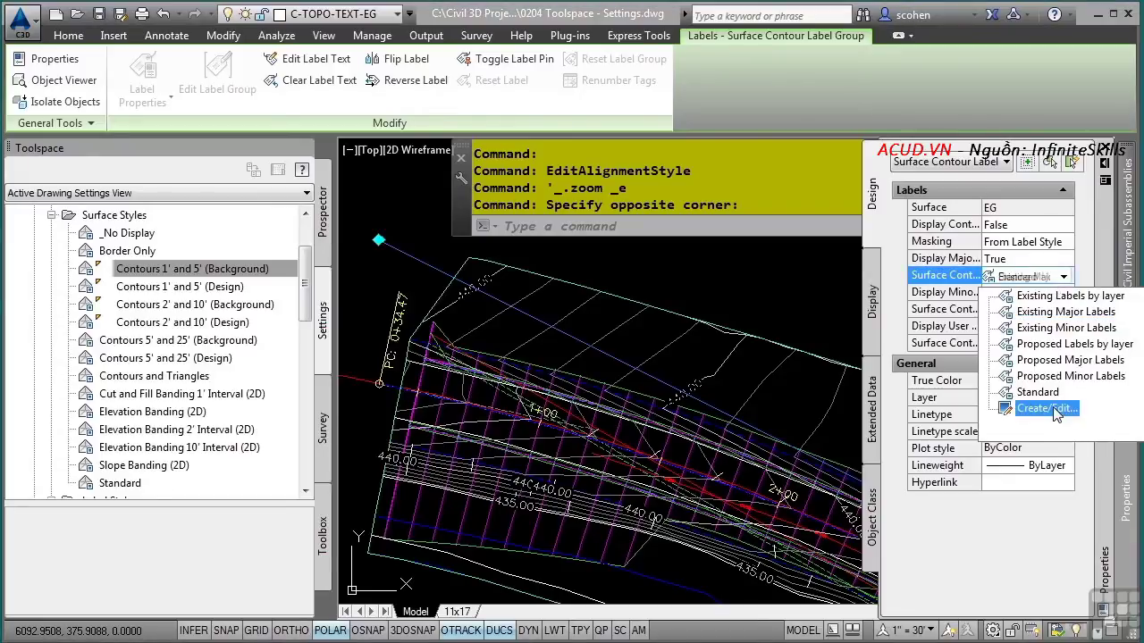
pyautogui.click(1065, 312)
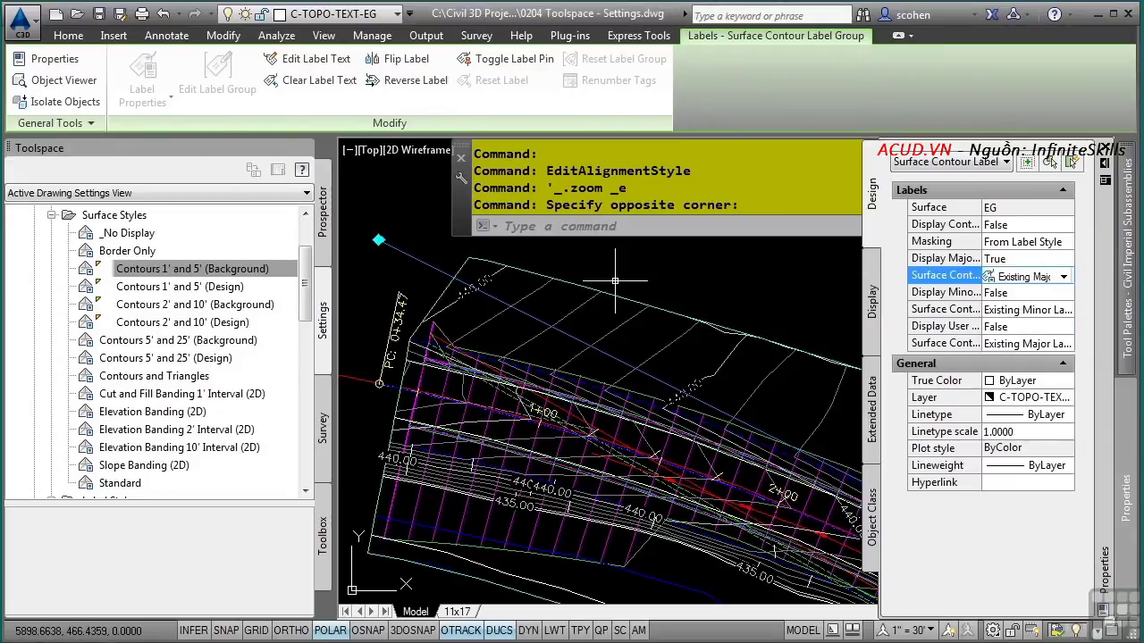
# Step: Collapse the surface styles, expand the surface's contour label styles in the settings tree, and open Existing Major Labels for editing
pyautogui.click(51, 215)
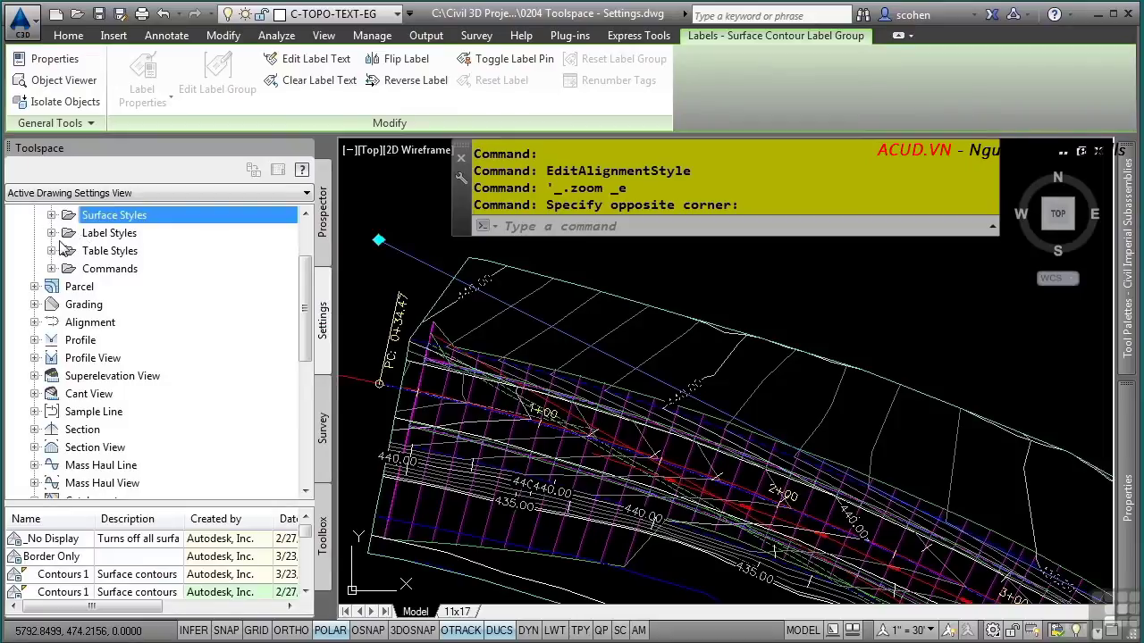
pyautogui.scroll(1, 64, 248)
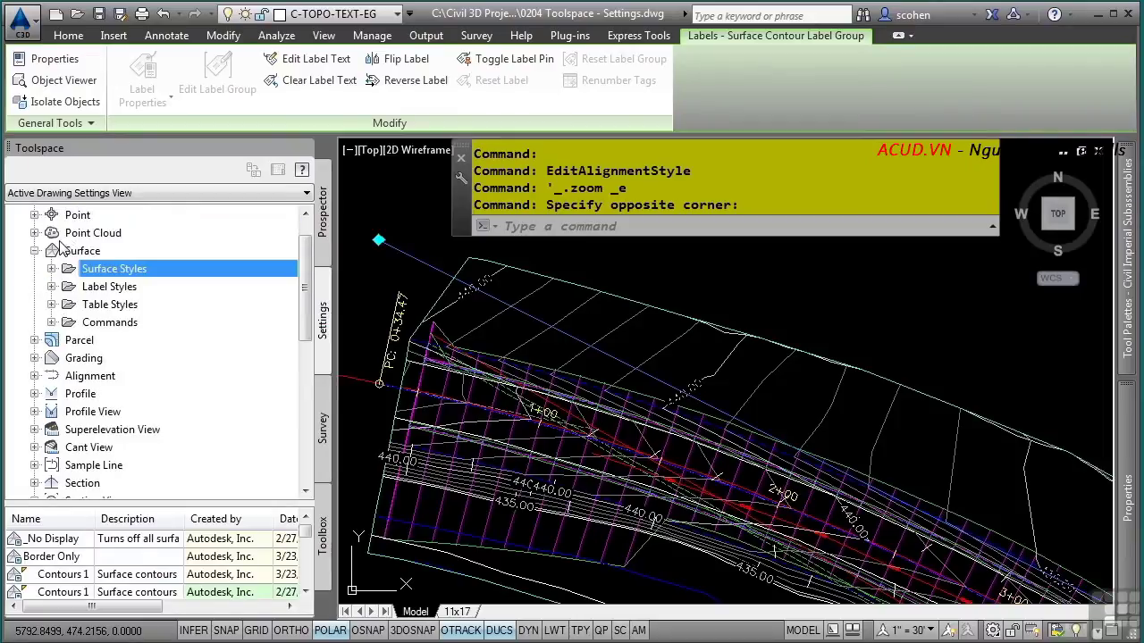
pyautogui.click(53, 287)
pyautogui.click(68, 305)
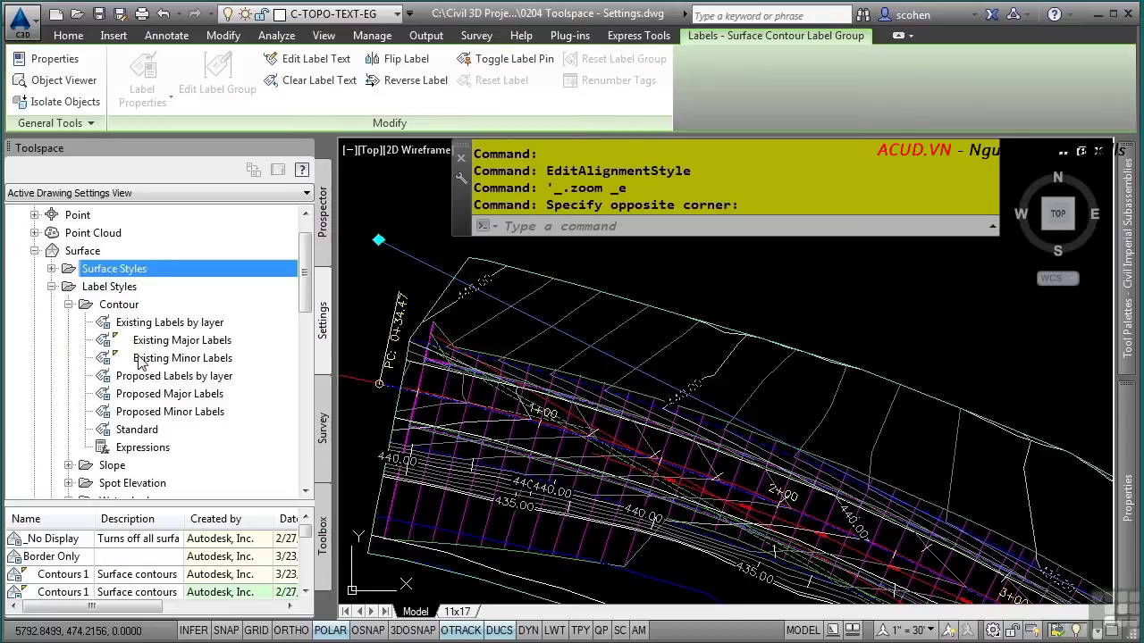
pyautogui.moveTo(121, 345)
pyautogui.moveTo(167, 347)
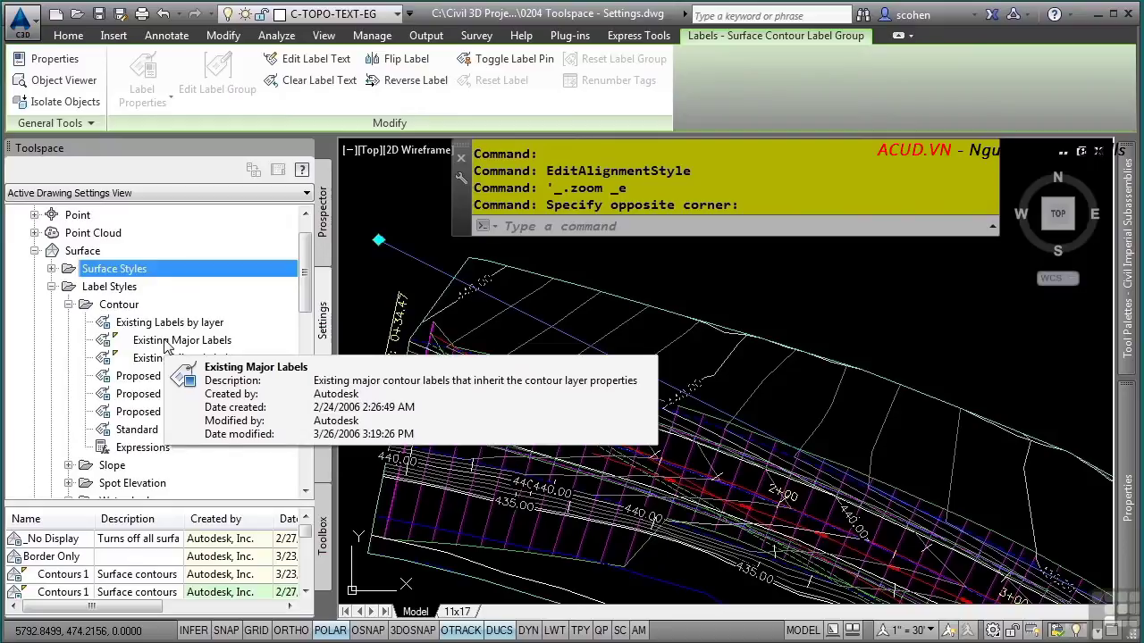
pyautogui.click(167, 345)
pyautogui.rightClick(166, 345)
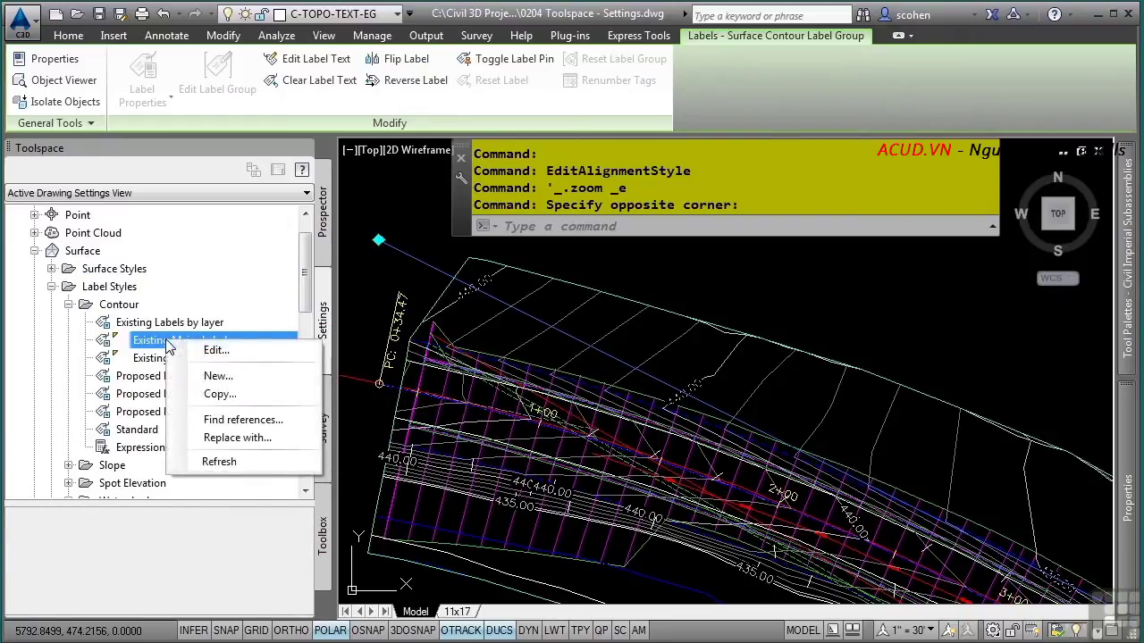
pyautogui.click(212, 349)
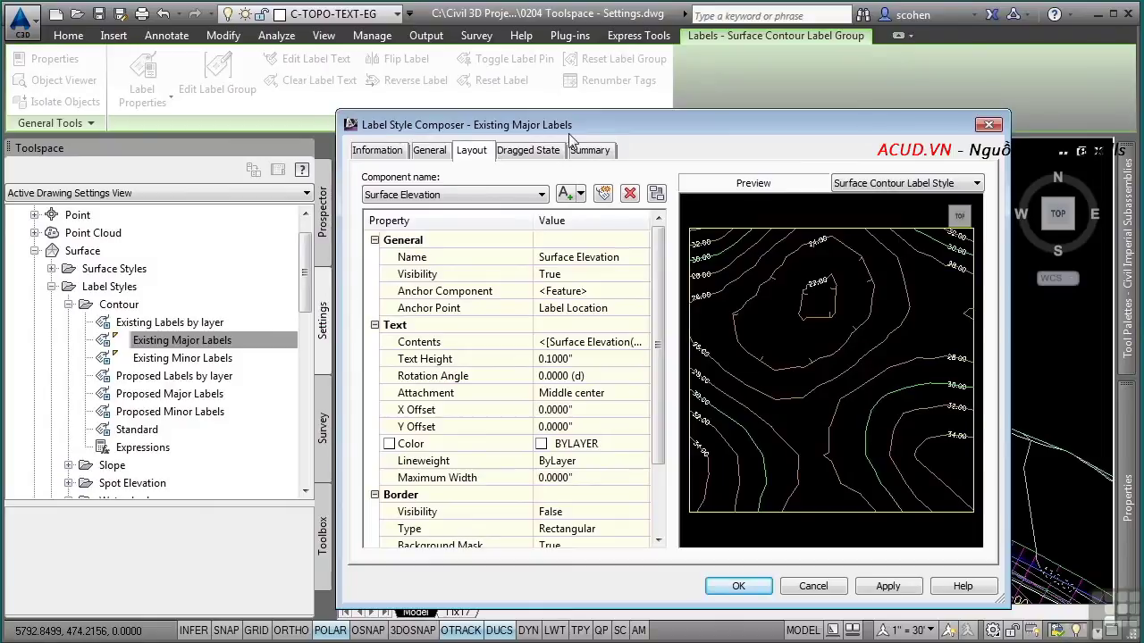
# Step: Review the information, general and layout settings of the Existing Major Labels style
pyautogui.click(374, 156)
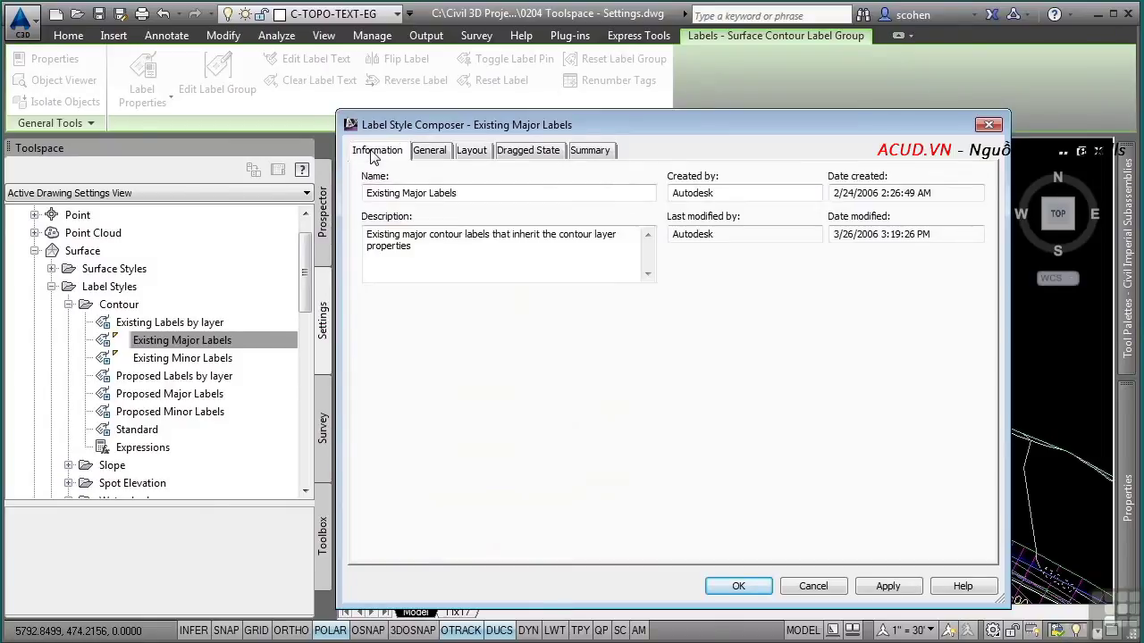
pyautogui.click(428, 153)
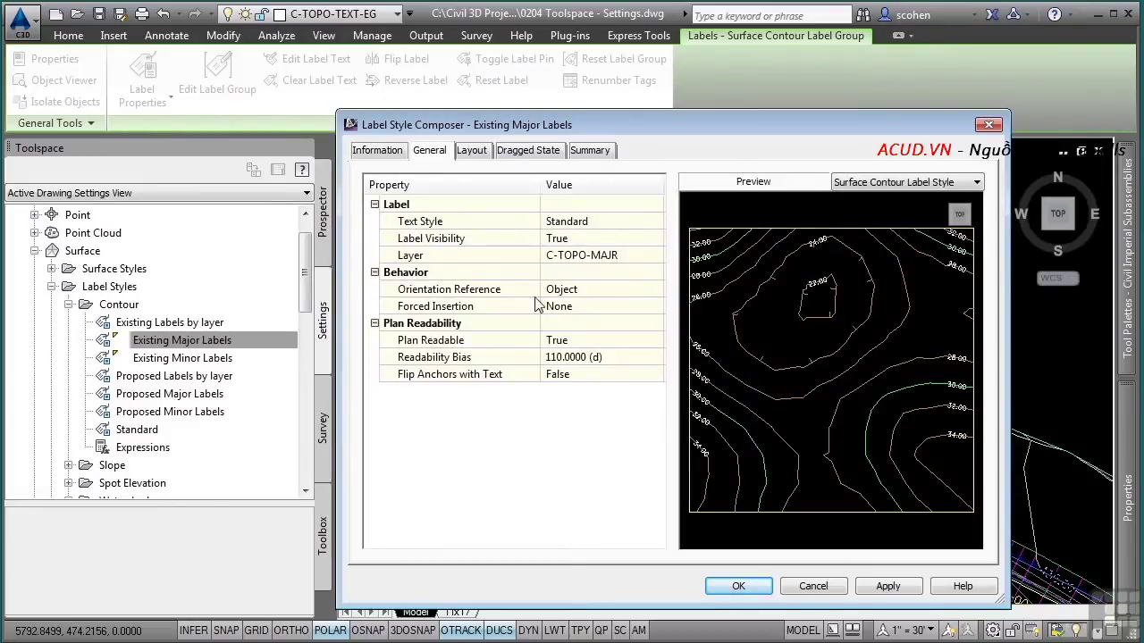
pyautogui.click(481, 152)
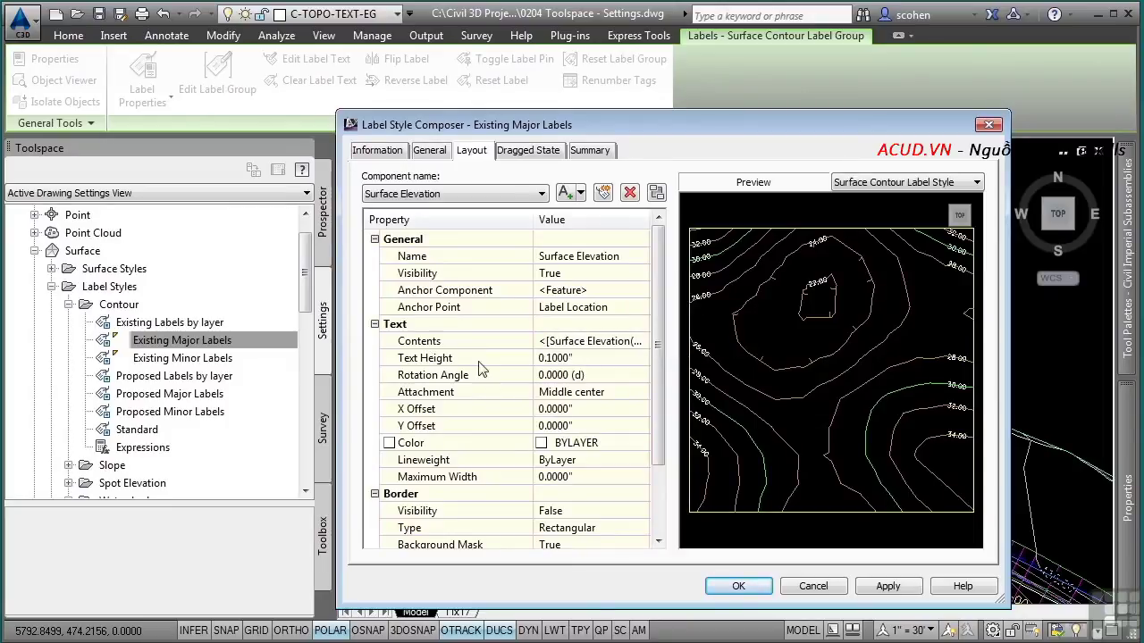
# Step: Open the Surface Elevation component's text contents, check the available properties, and select the existing Surface Elevation expression for editing
pyautogui.click(574, 347)
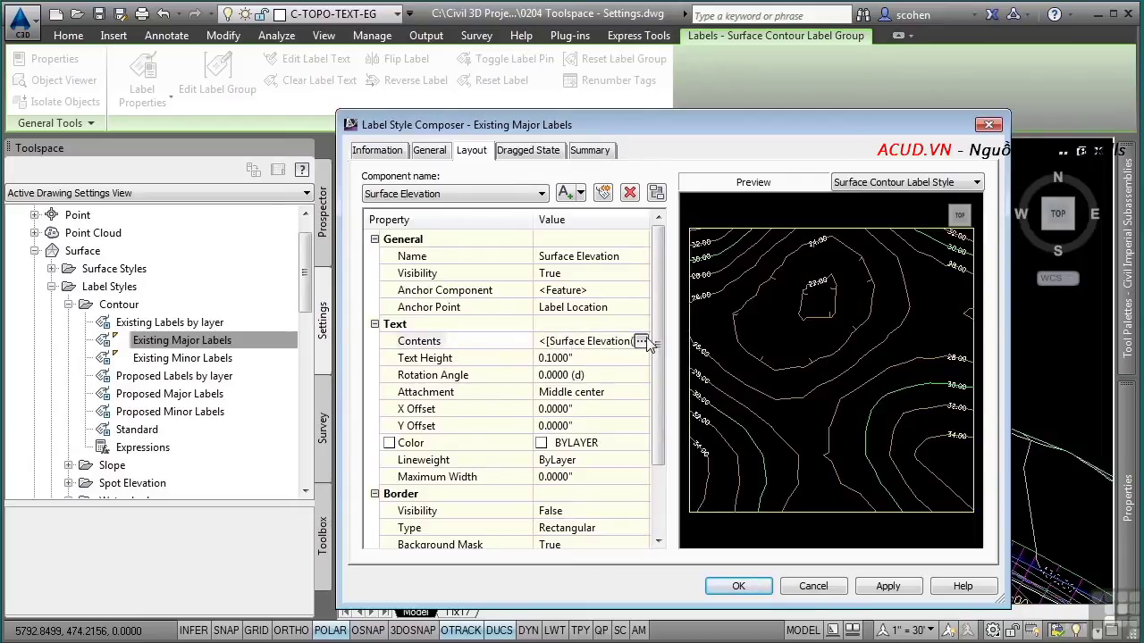
pyautogui.click(641, 341)
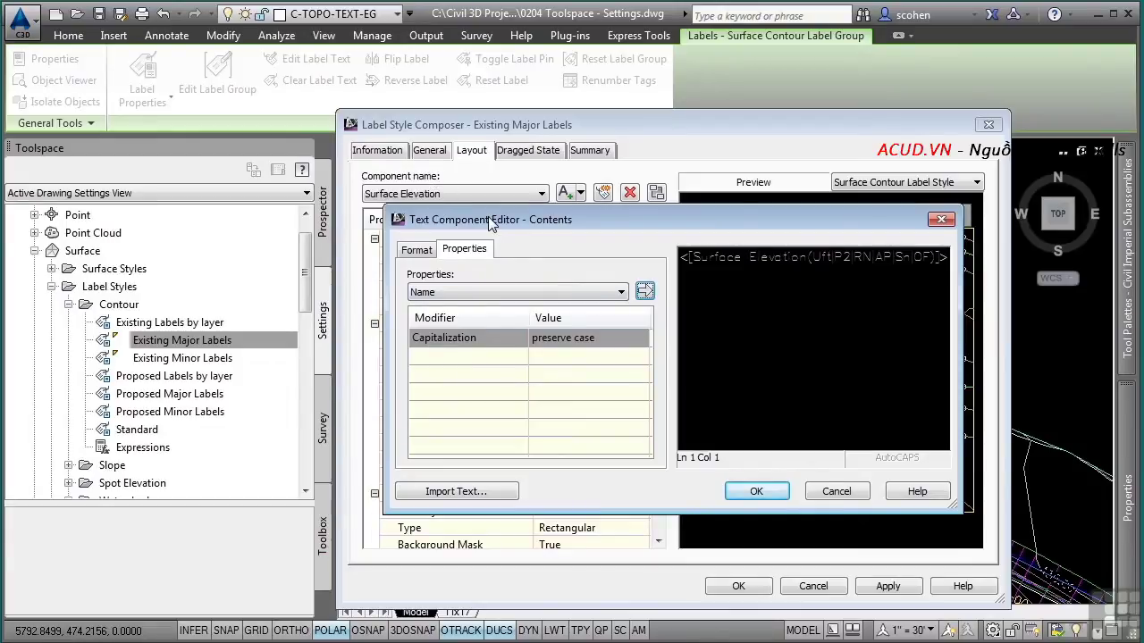
pyautogui.click(504, 292)
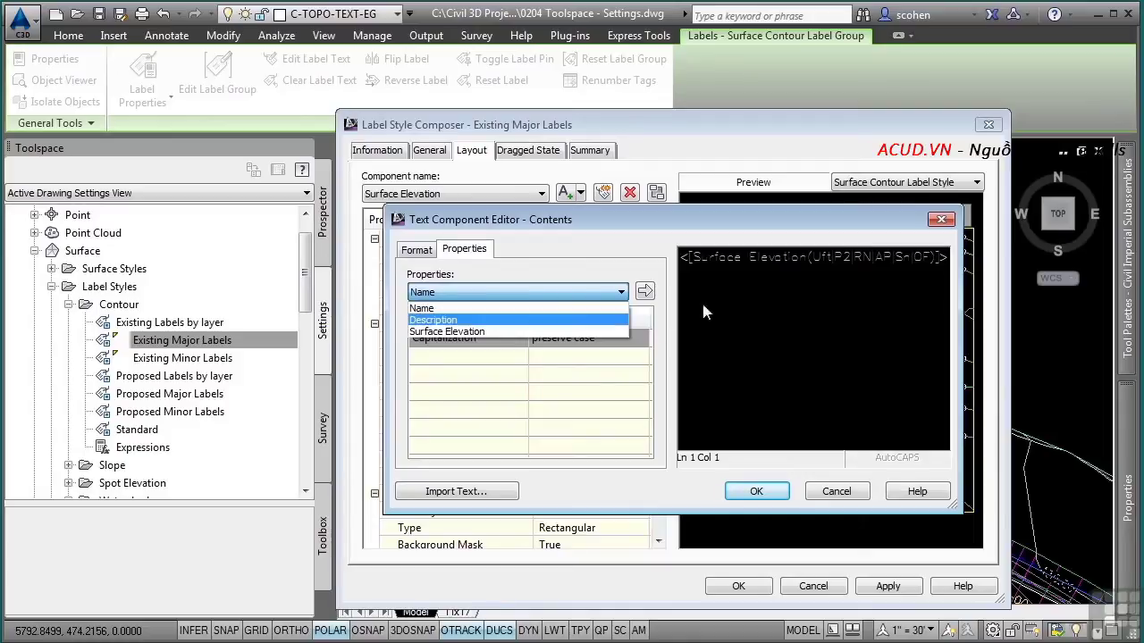
pyautogui.click(789, 260)
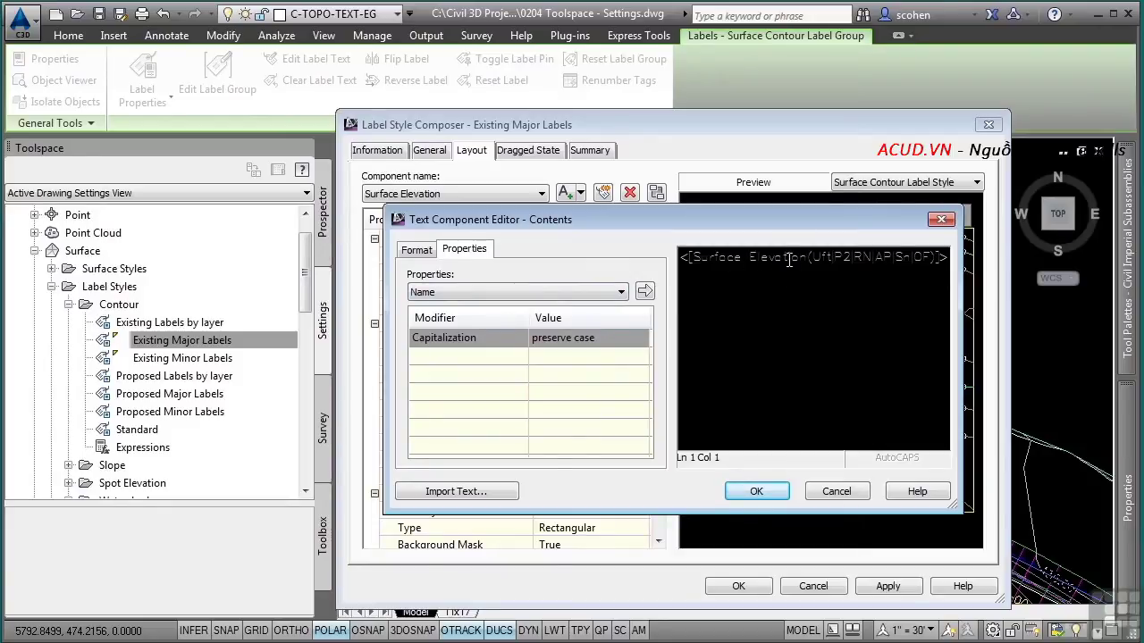
pyautogui.click(795, 259)
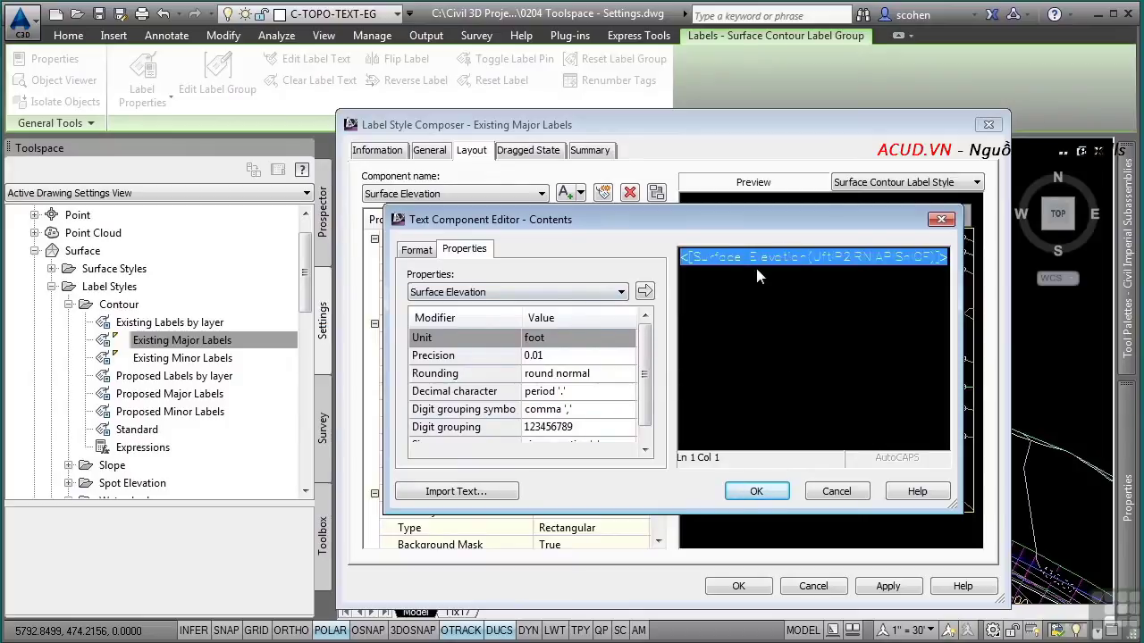
# Step: Set the Surface Elevation precision to 1 and update the selected label expression with it
pyautogui.click(537, 355)
pyautogui.click(540, 356)
pyautogui.click(541, 371)
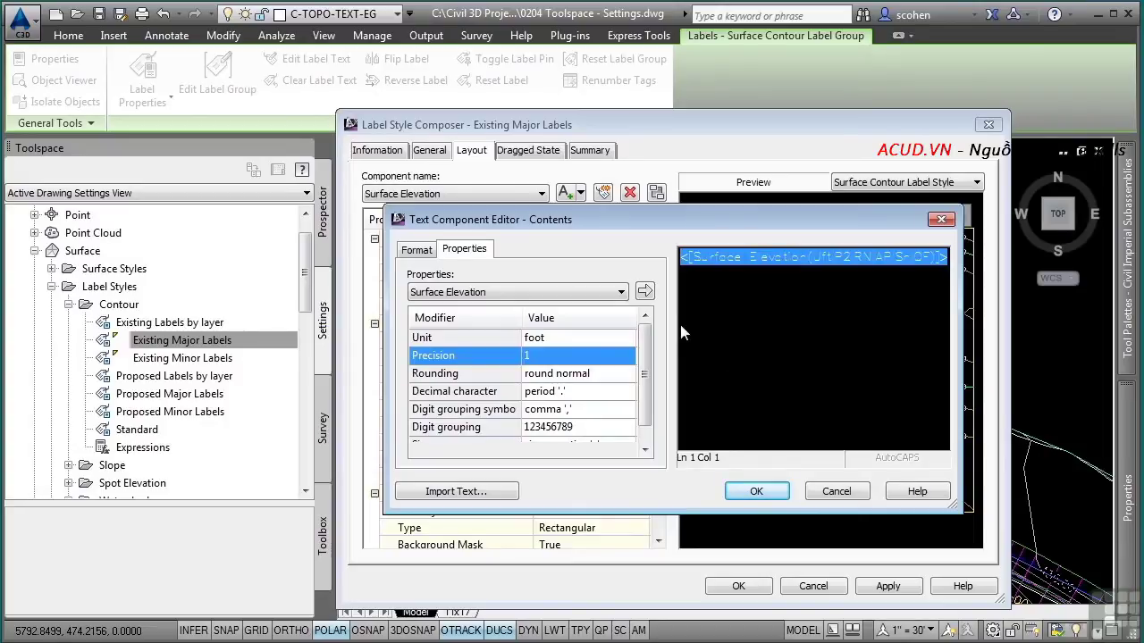
pyautogui.click(645, 292)
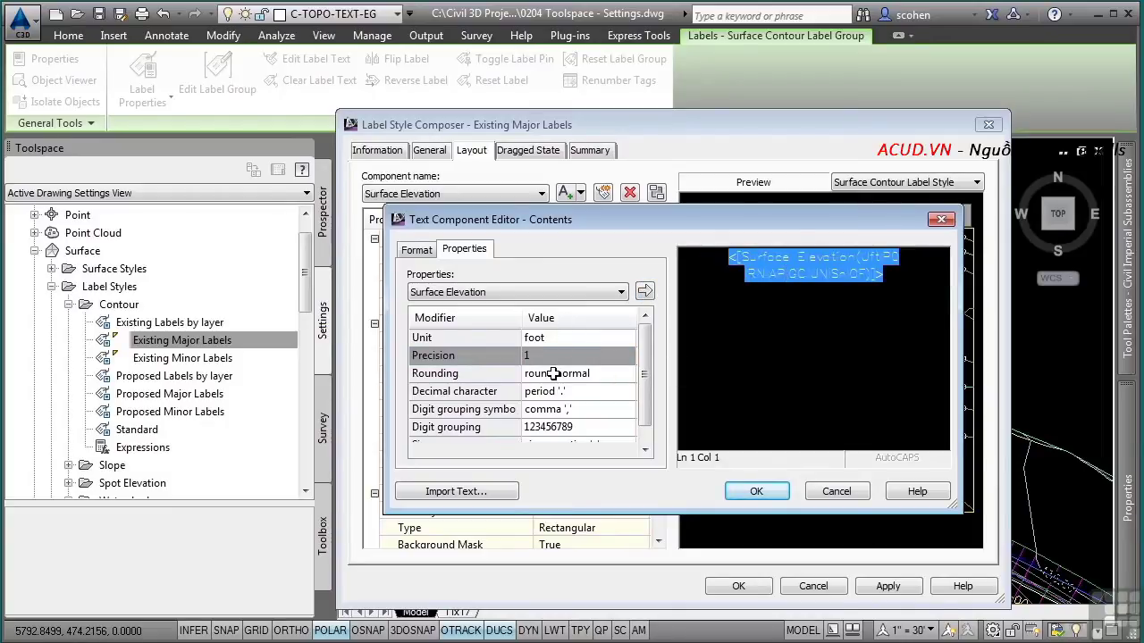
# Step: Check the other properties available for the label text, including Description, and accept the edited contents and the Existing Major Labels style
pyautogui.click(619, 294)
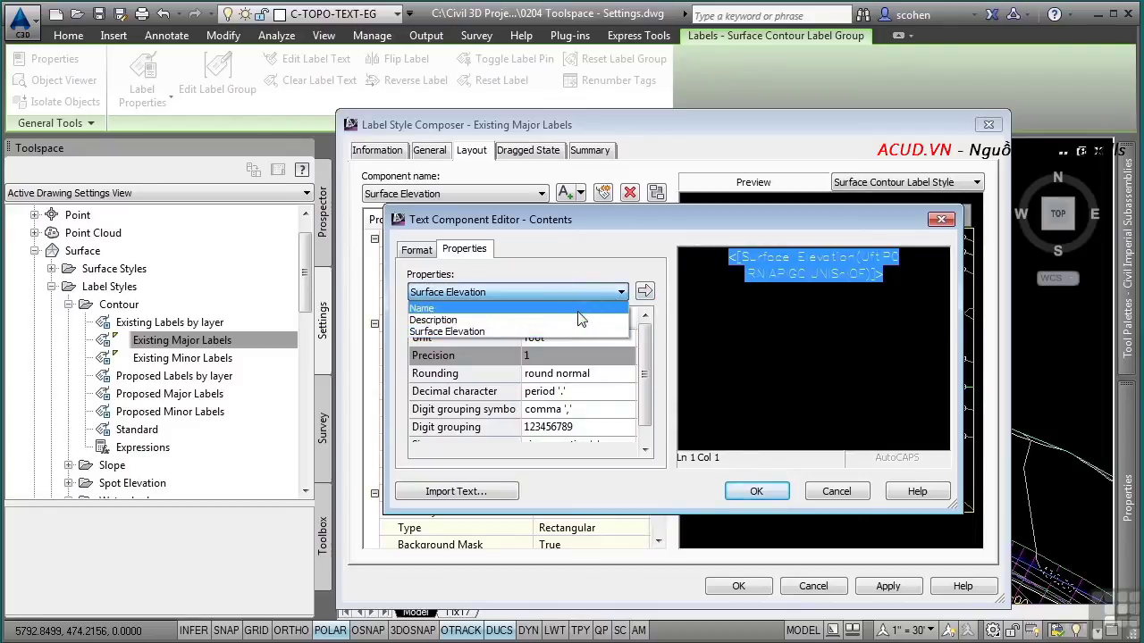
pyautogui.click(531, 320)
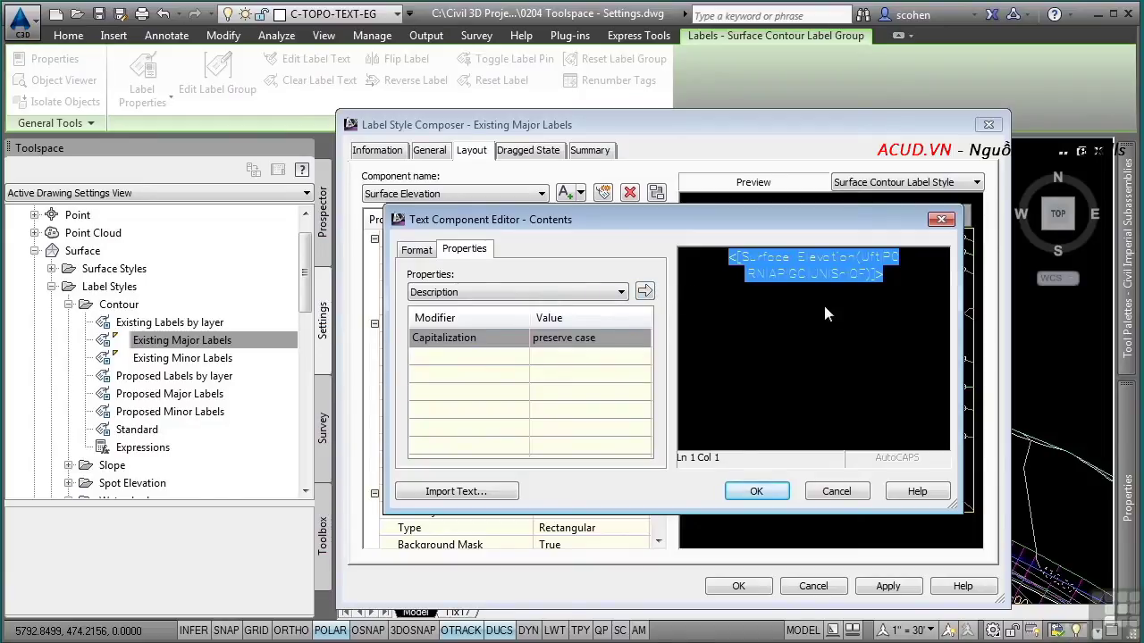
pyautogui.click(755, 493)
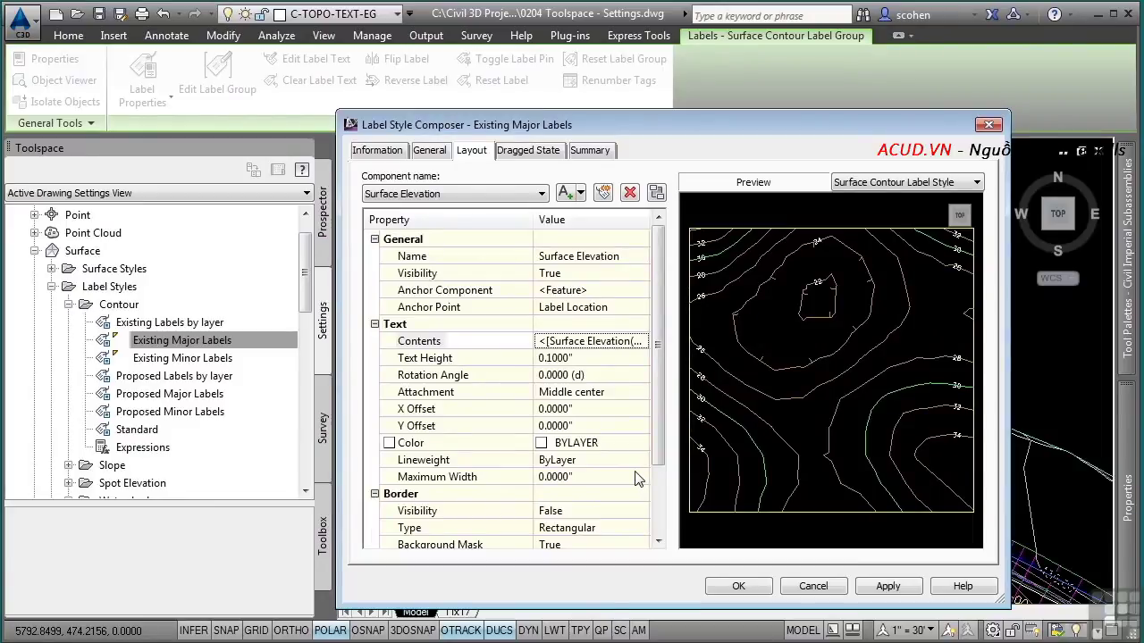
pyautogui.click(720, 588)
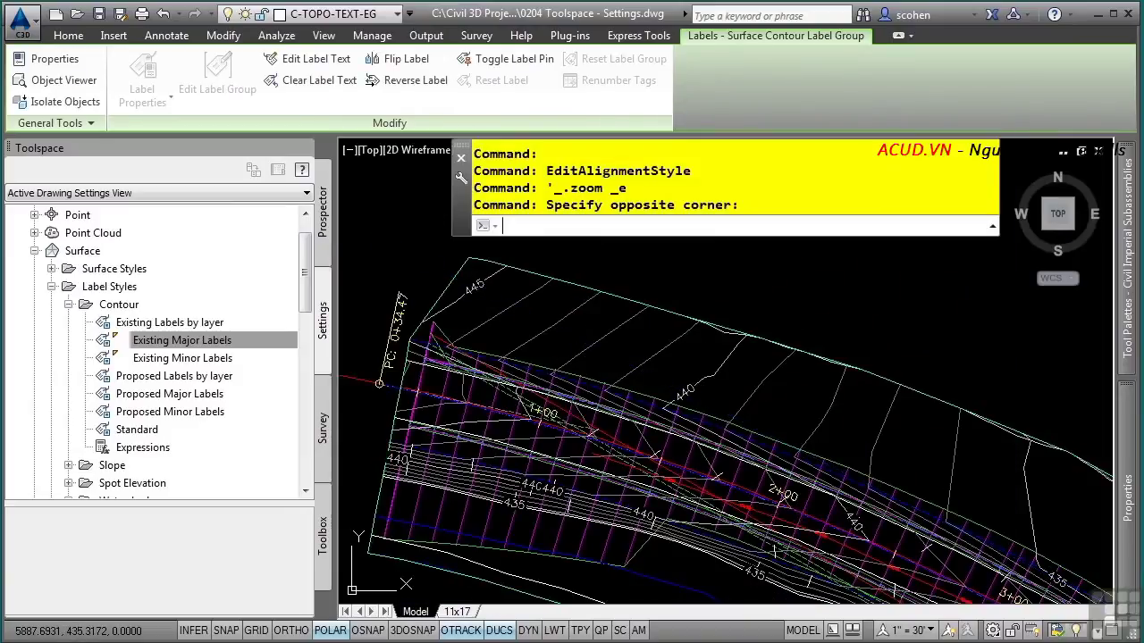
# Step: Deselect the contour labels, inspect the 440 label beside the corridor up close, and return to the drawing extents
pyautogui.press('Escape')
pyautogui.press('Escape')
pyautogui.scroll(4, 679, 425)
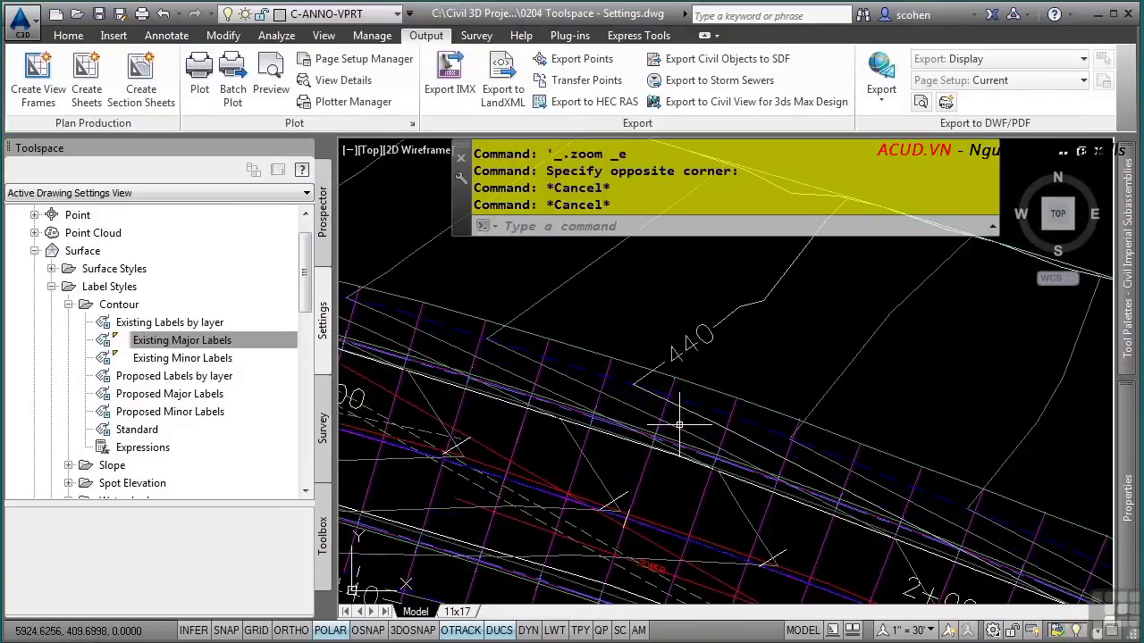
pyautogui.middleClick(845, 535)
pyautogui.middleClick(844, 534)
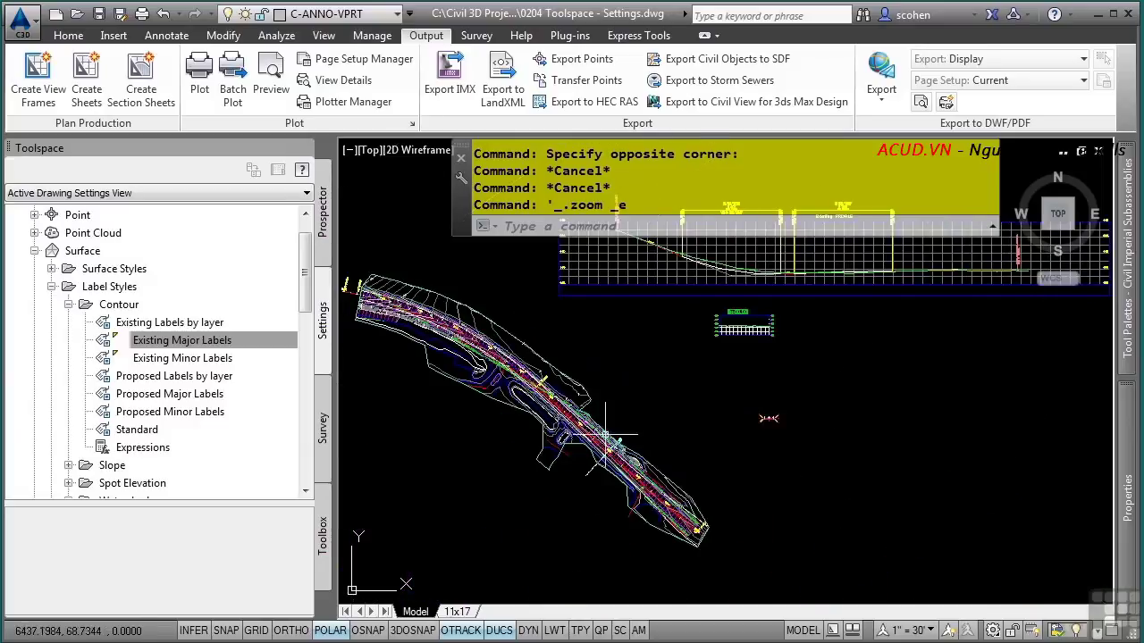
# Step: Examine the settings options offered for the drawing, the Surface feature, and the AddSurfaceBoundaries command in the settings tree
pyautogui.click(35, 251)
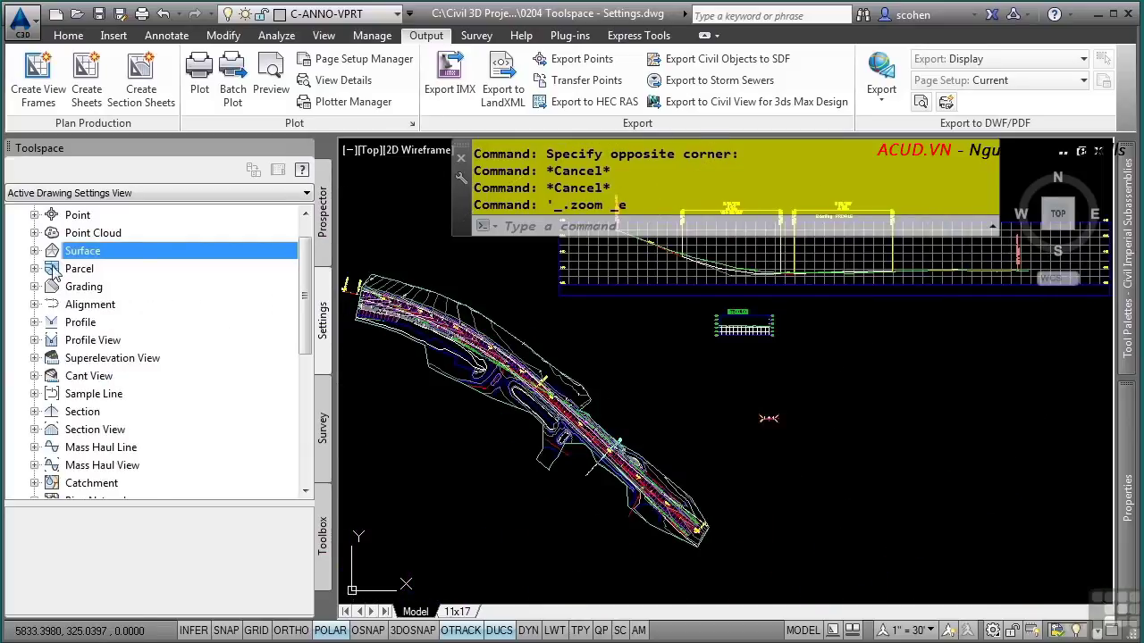
pyautogui.scroll(1, 98, 303)
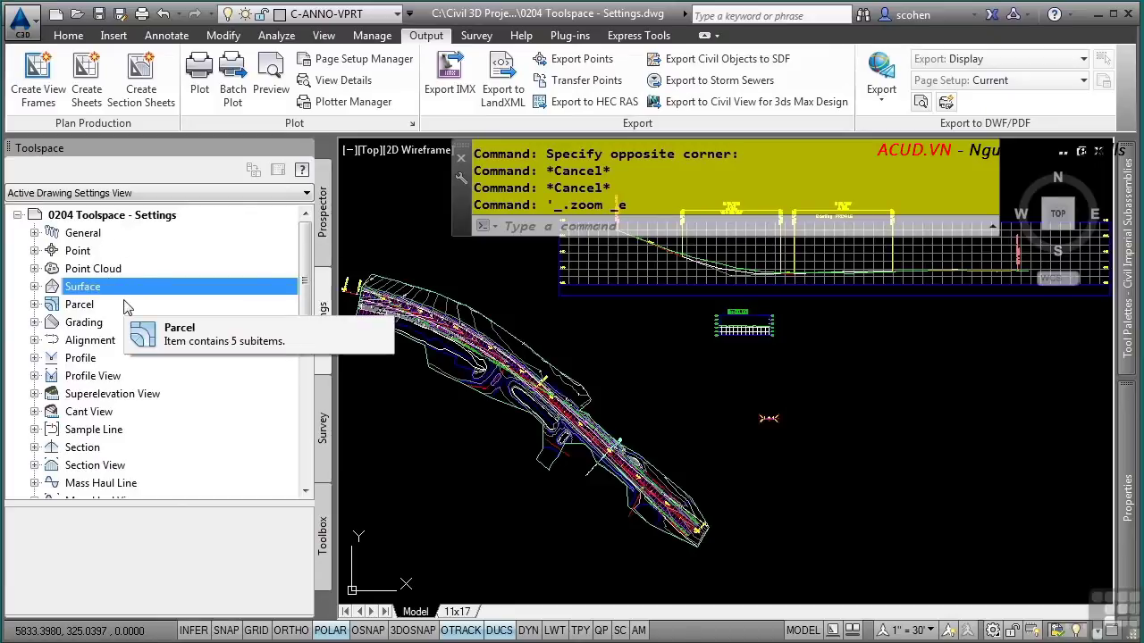
pyautogui.rightClick(132, 221)
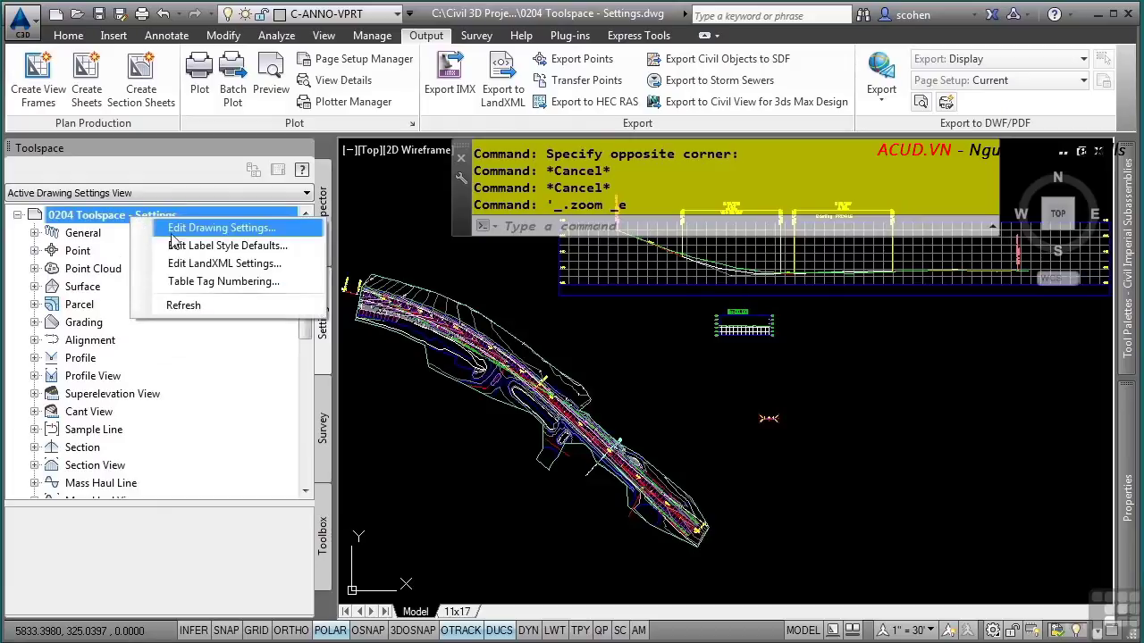
pyautogui.rightClick(55, 289)
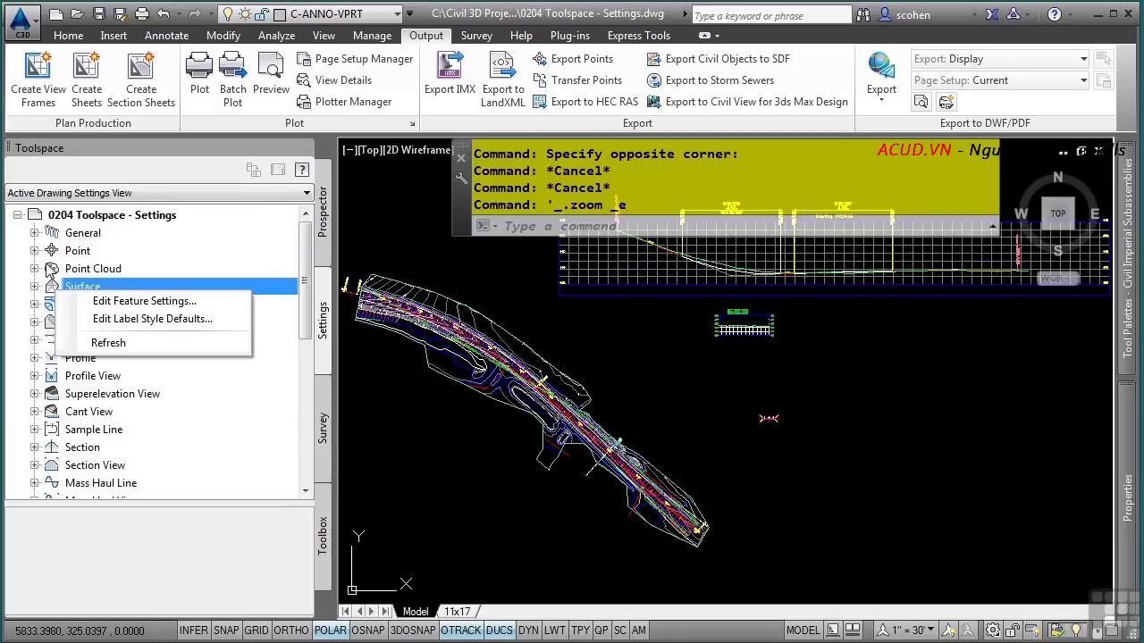
pyautogui.click(34, 287)
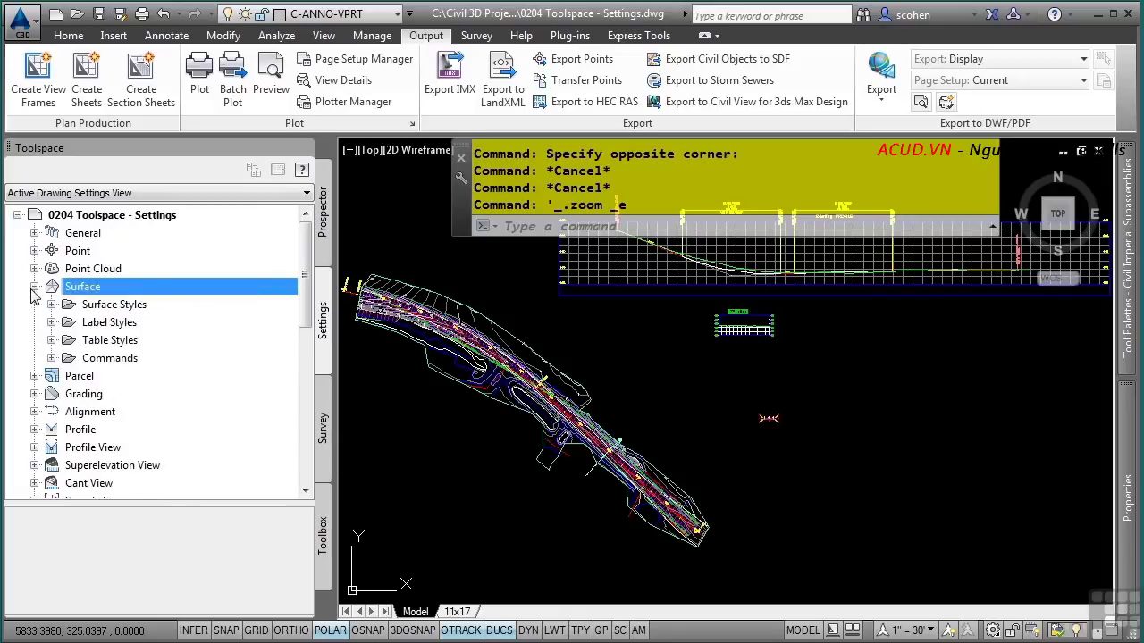
pyautogui.click(51, 358)
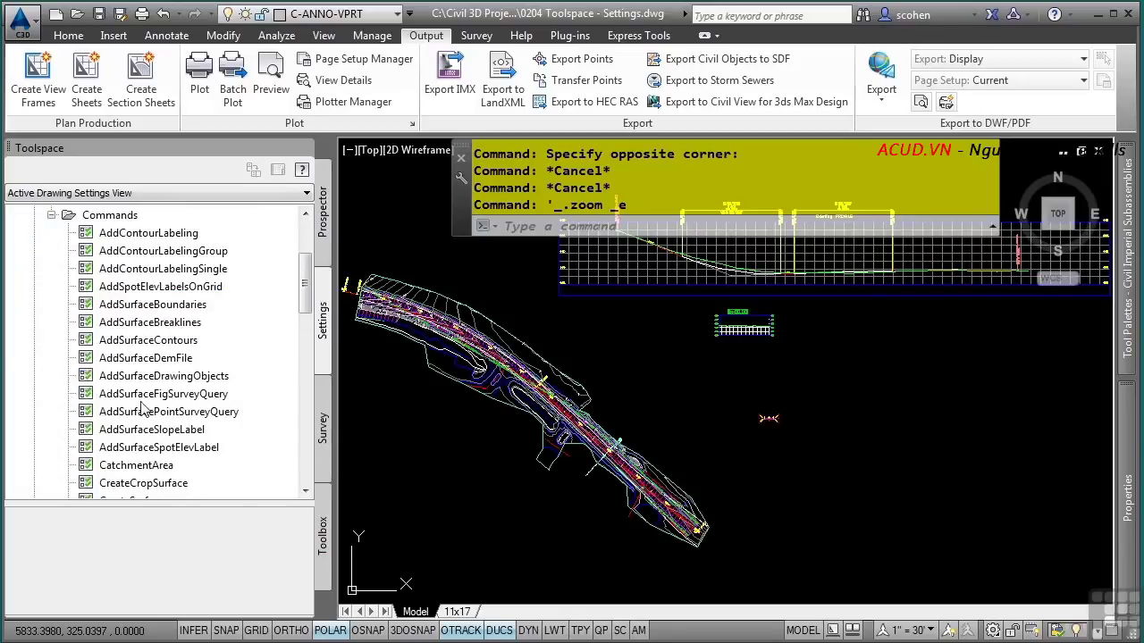
pyautogui.rightClick(140, 308)
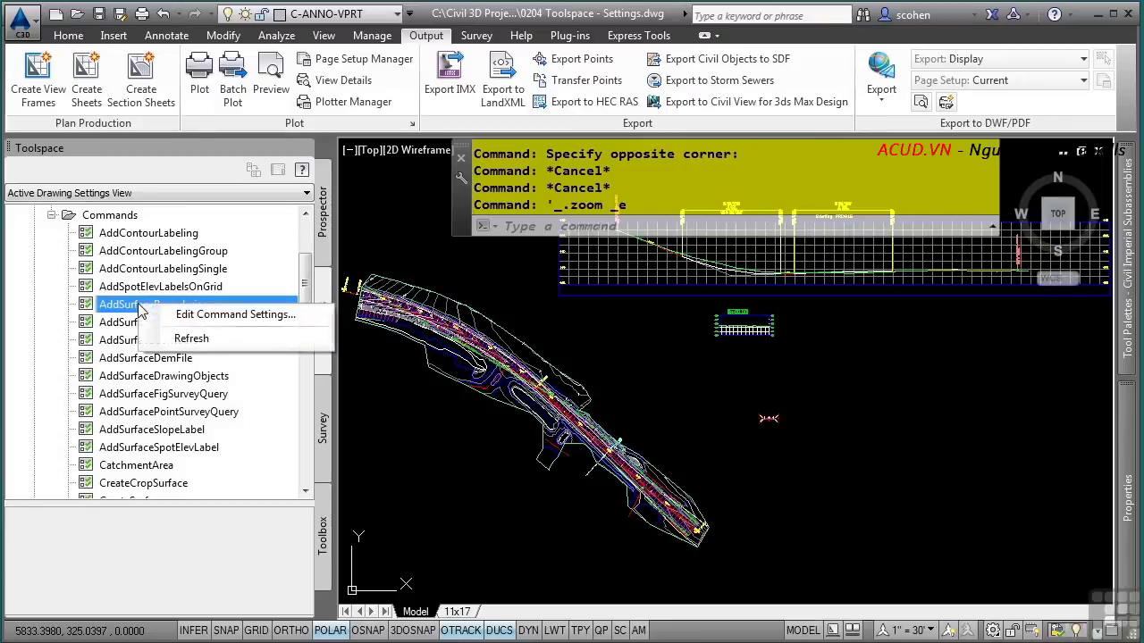
pyautogui.click(191, 338)
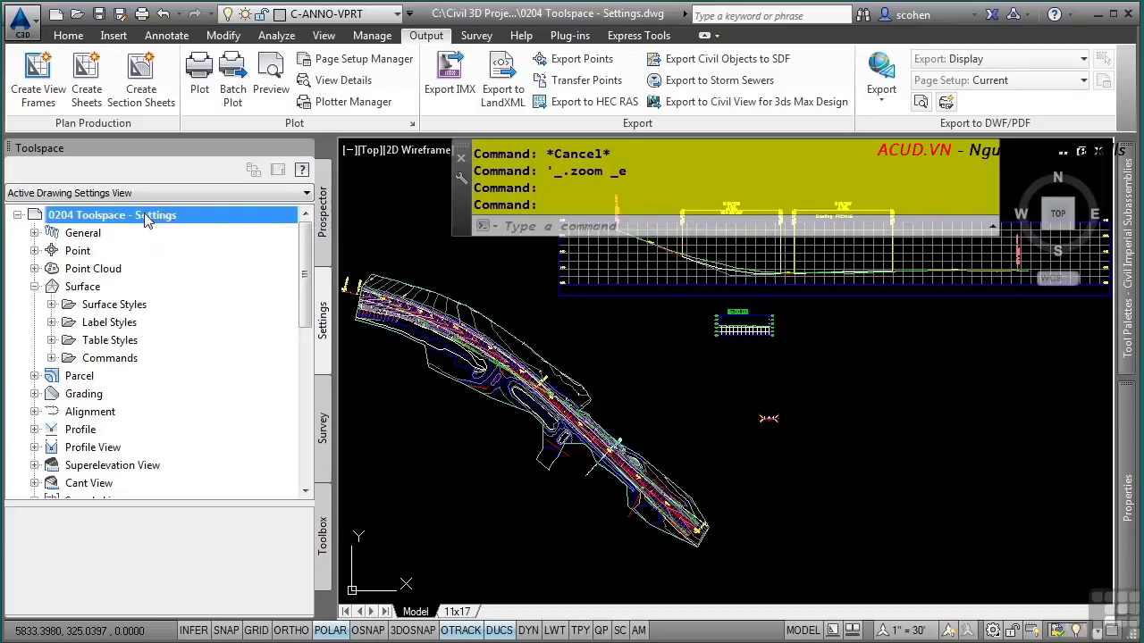
# Step: Open the drawing settings and review the units and zone, transformation, object layers and abbreviations
pyautogui.rightClick(164, 219)
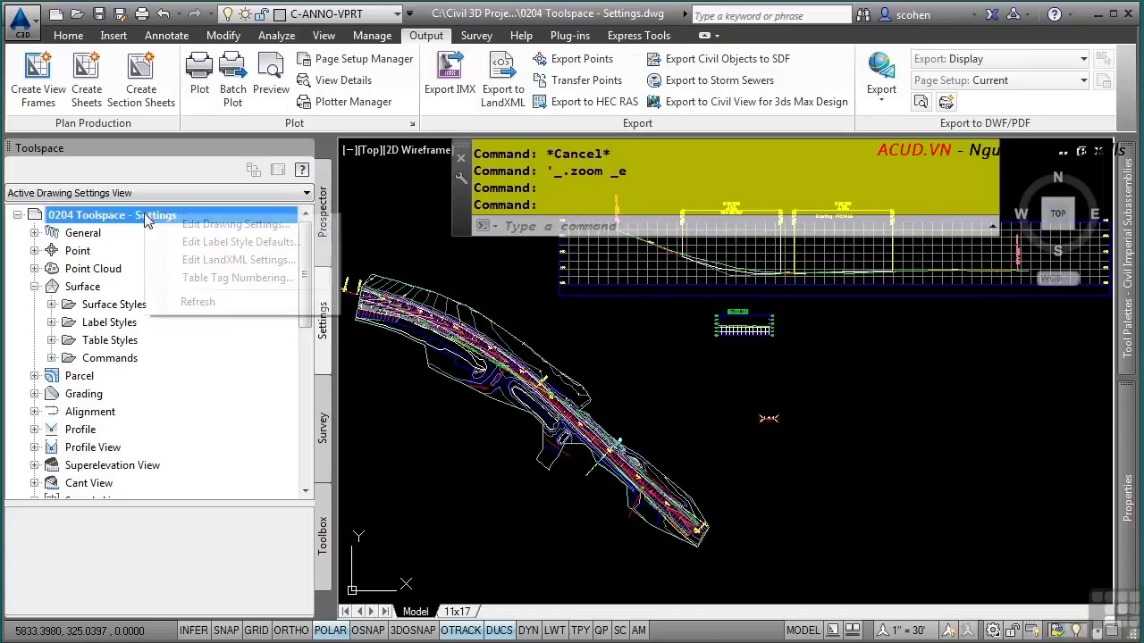
pyautogui.click(192, 224)
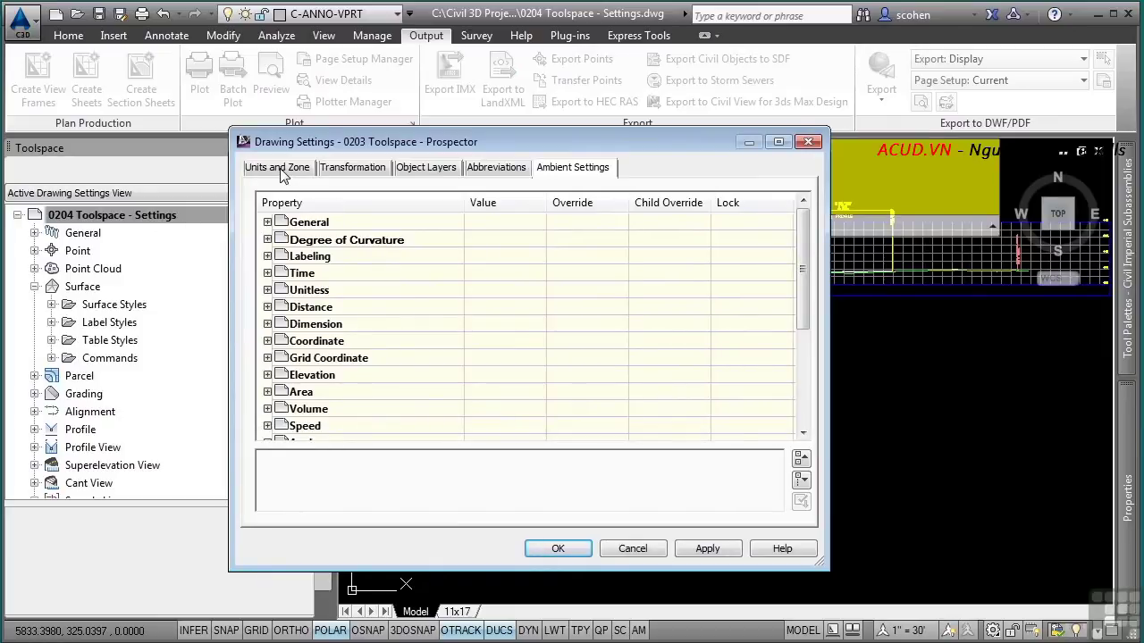
pyautogui.click(279, 168)
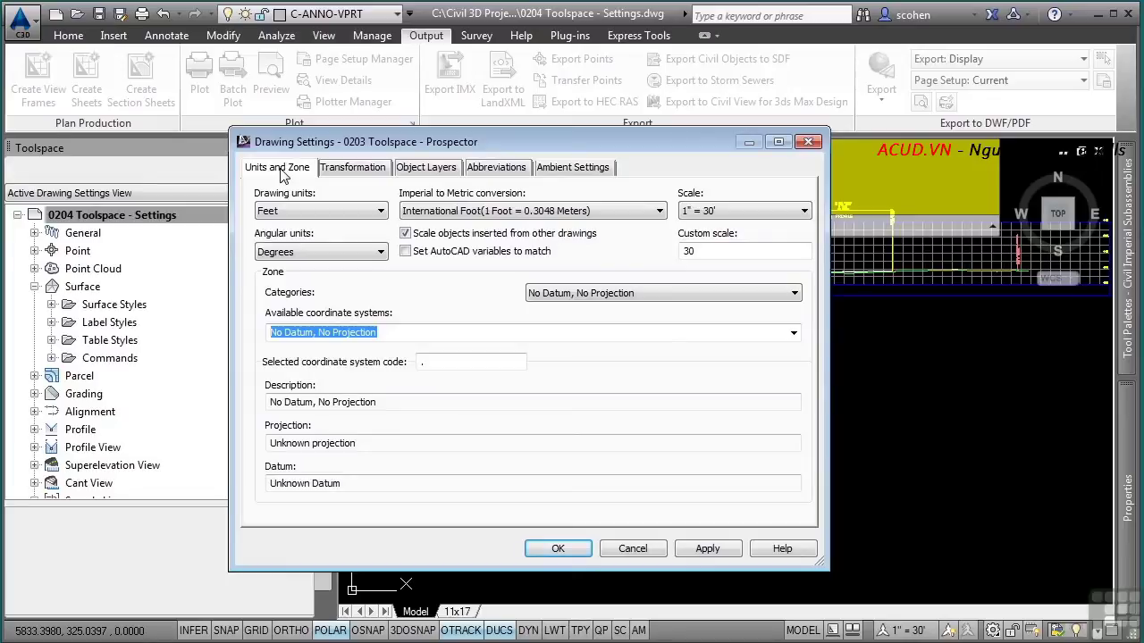
pyautogui.click(362, 169)
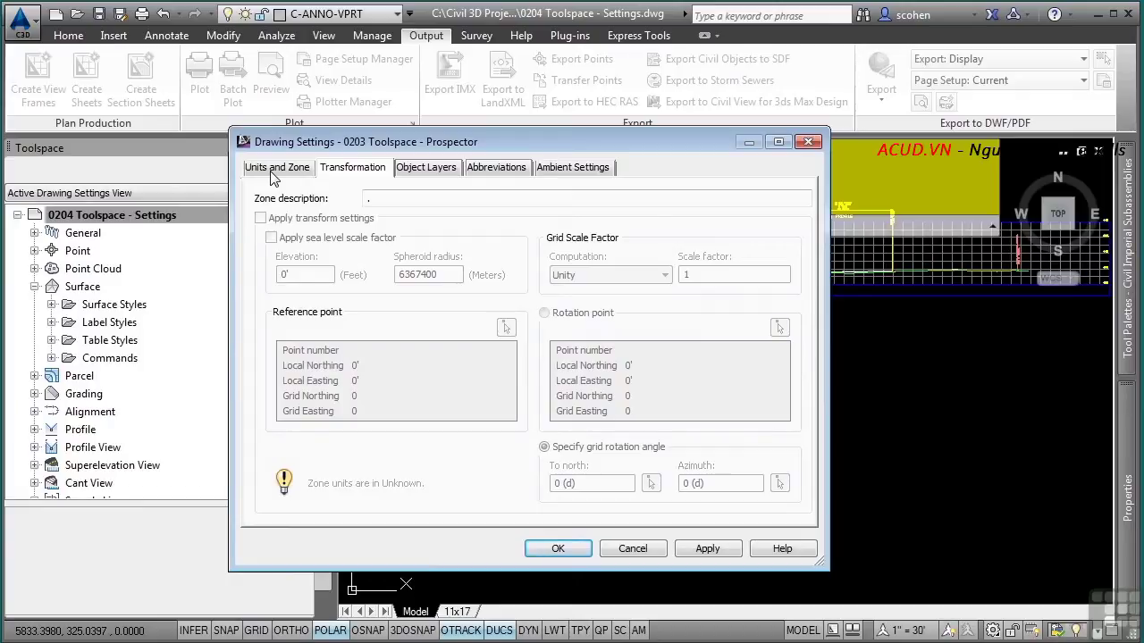
pyautogui.click(413, 170)
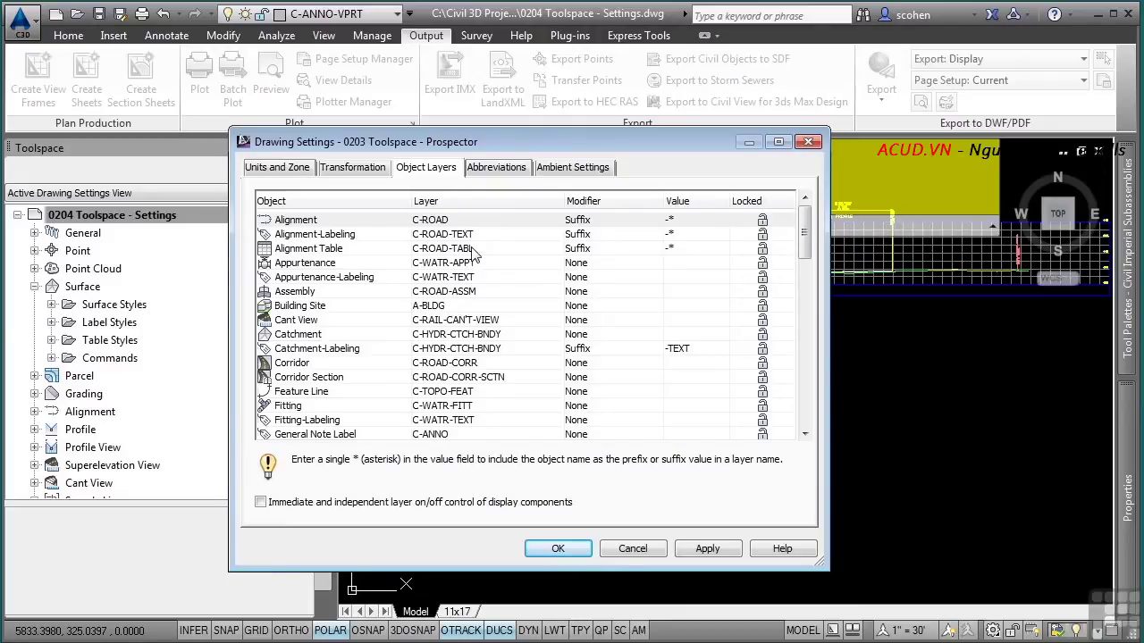
pyautogui.click(515, 169)
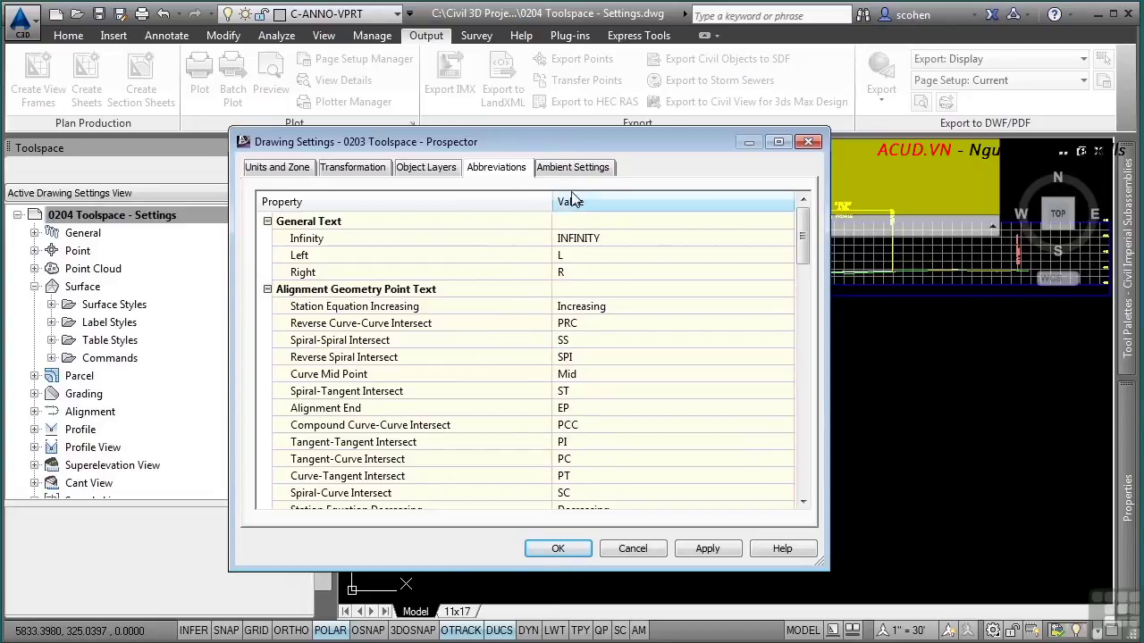
# Step: Expand all categories of the drawing's ambient settings, review them from General through Distance, and close the drawing settings
pyautogui.click(587, 170)
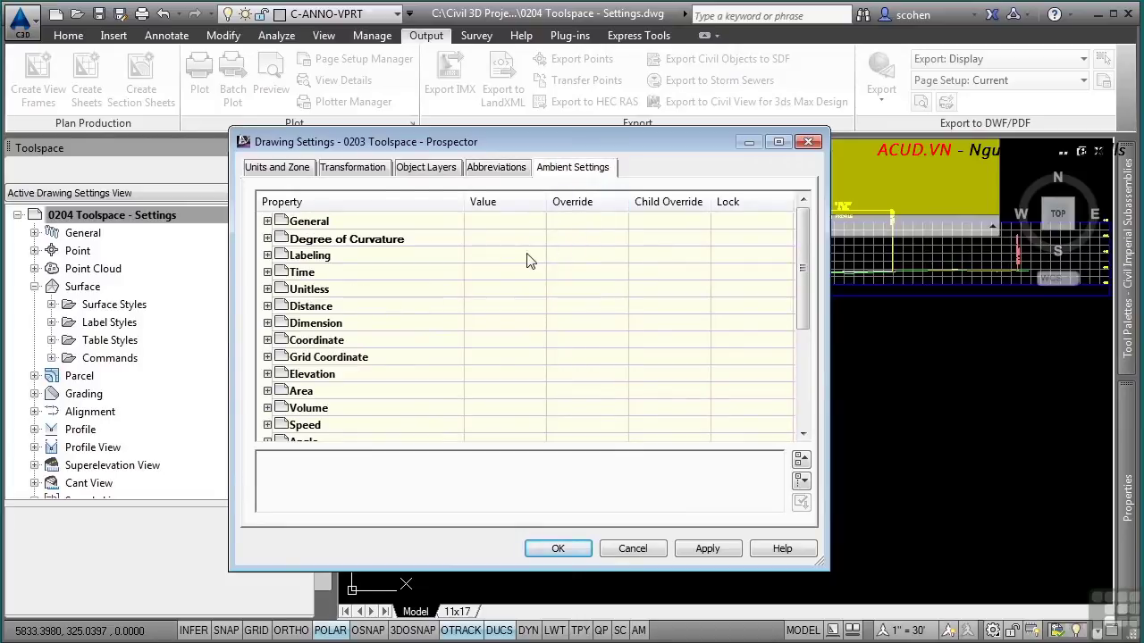
pyautogui.click(802, 483)
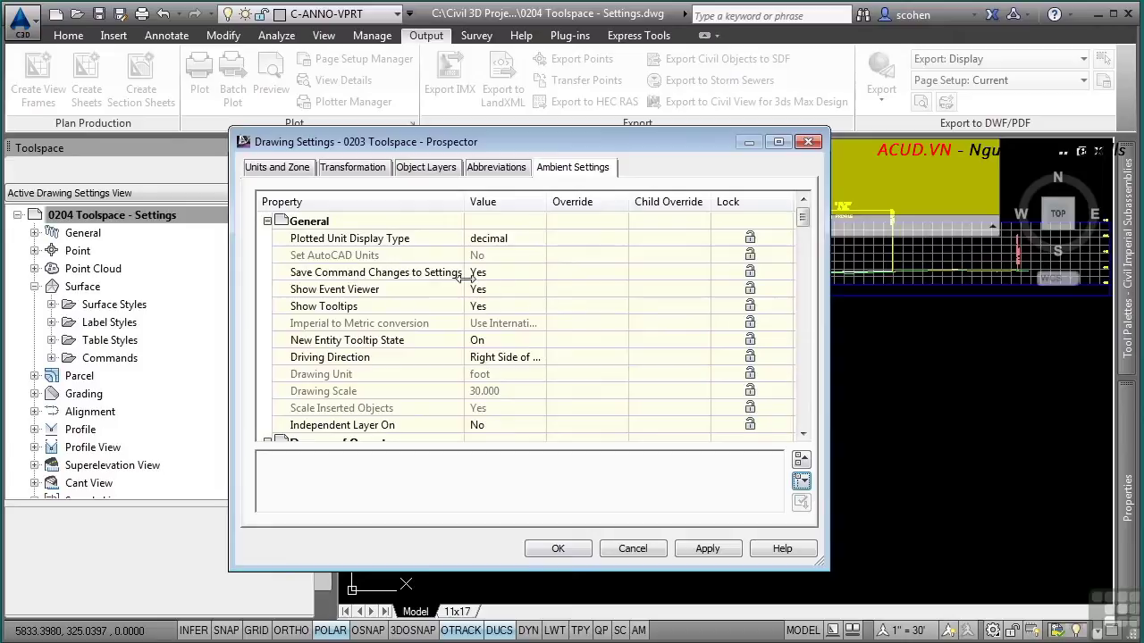
pyautogui.click(329, 306)
pyautogui.scroll(-3, 334, 313)
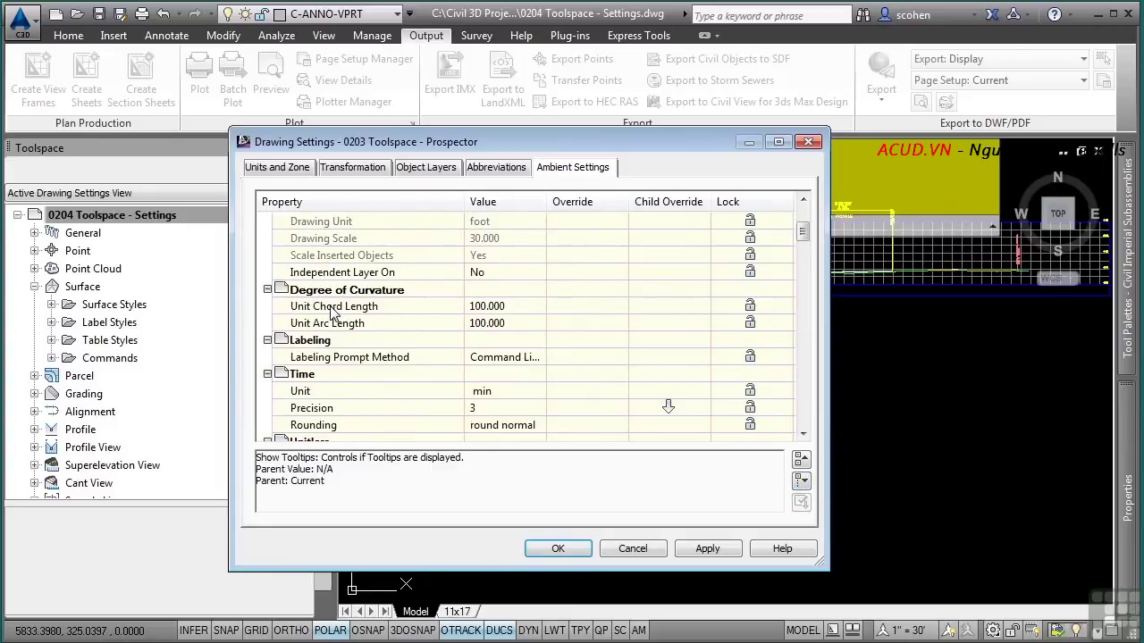
pyautogui.scroll(-1, 331, 310)
pyautogui.scroll(-1, 333, 312)
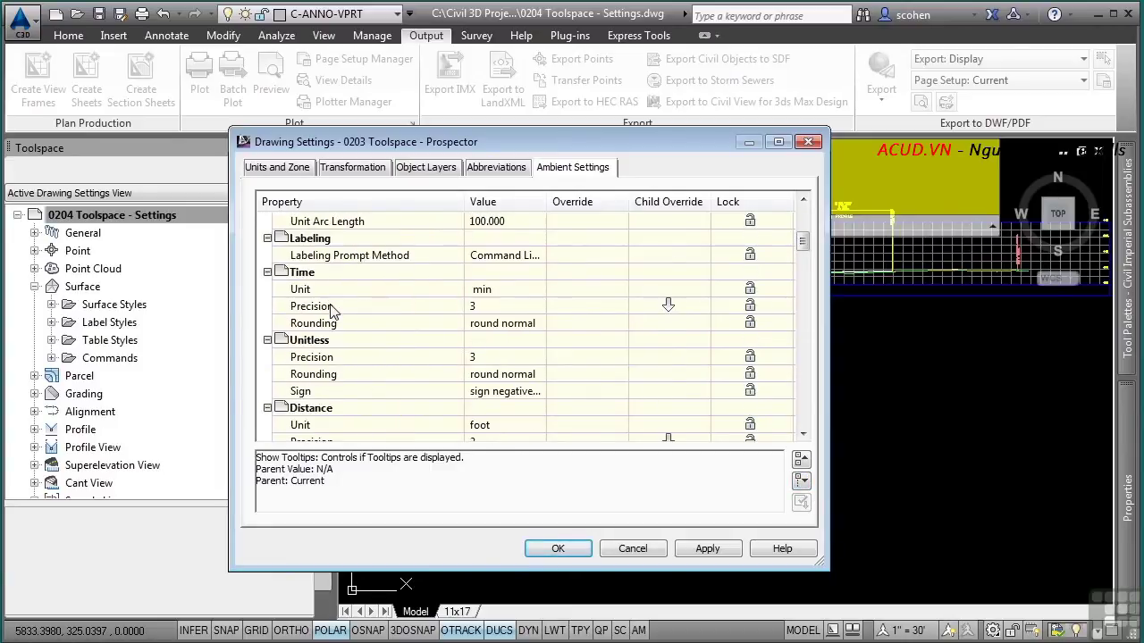
pyautogui.scroll(-2, 340, 322)
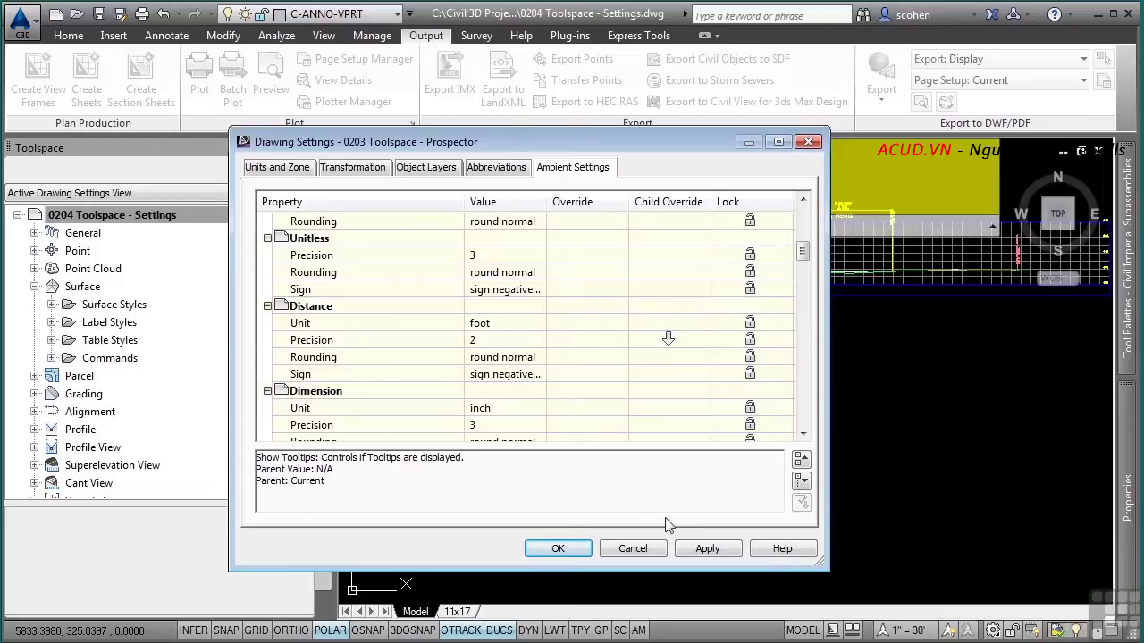
pyautogui.click(558, 549)
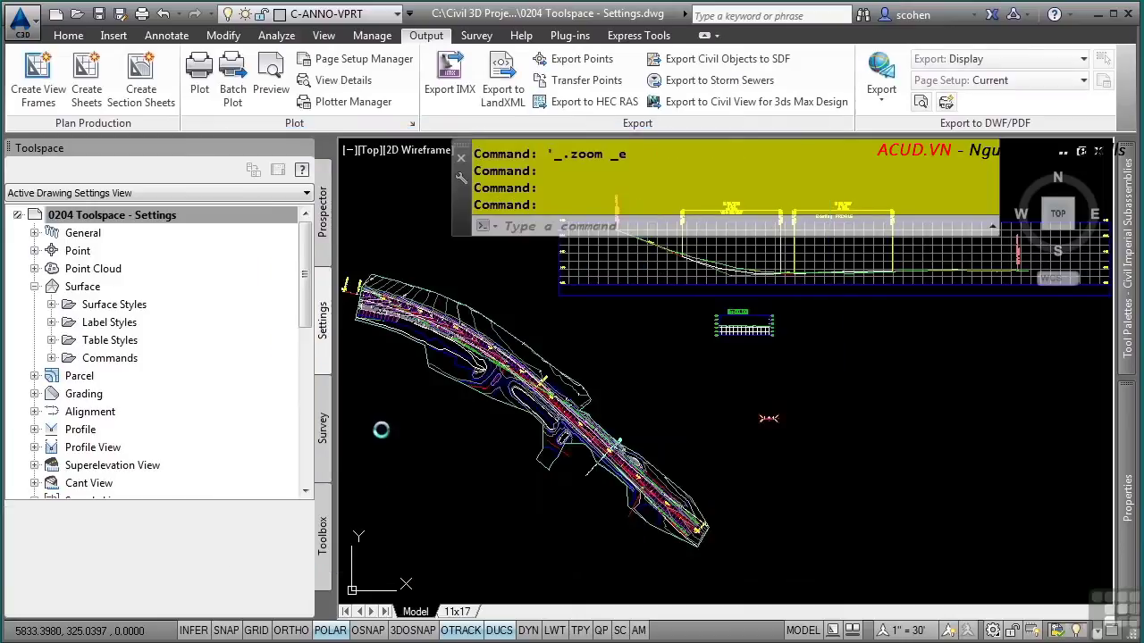
# Step: Review the default styles, surface defaults and contour labeling defaults in the Surface feature settings, and close them without changes
pyautogui.rightClick(96, 295)
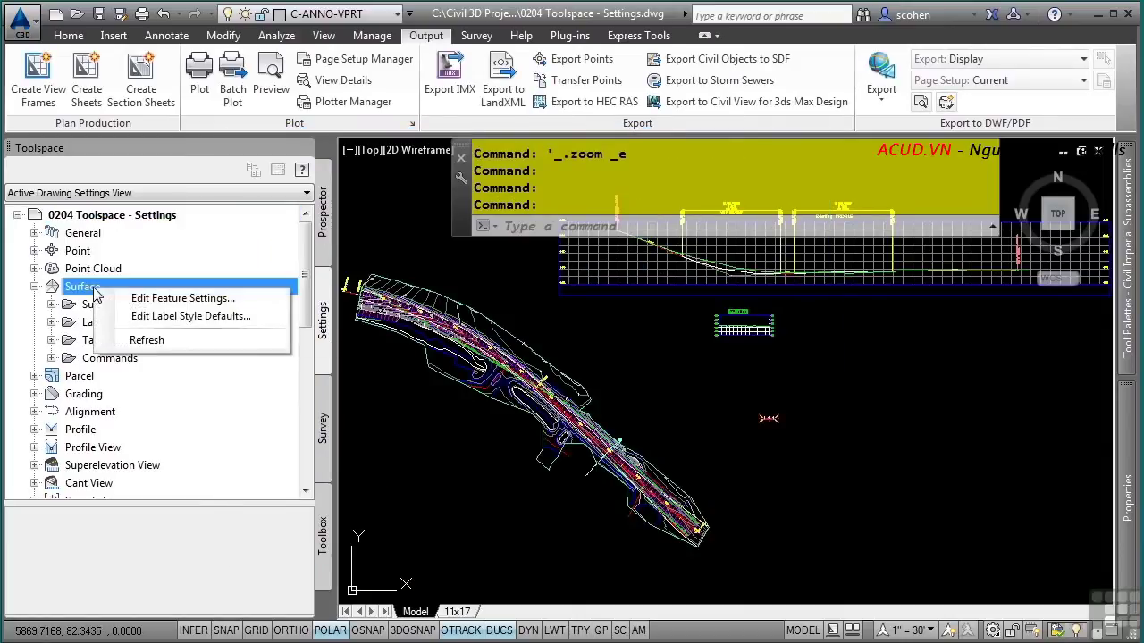
pyautogui.click(152, 302)
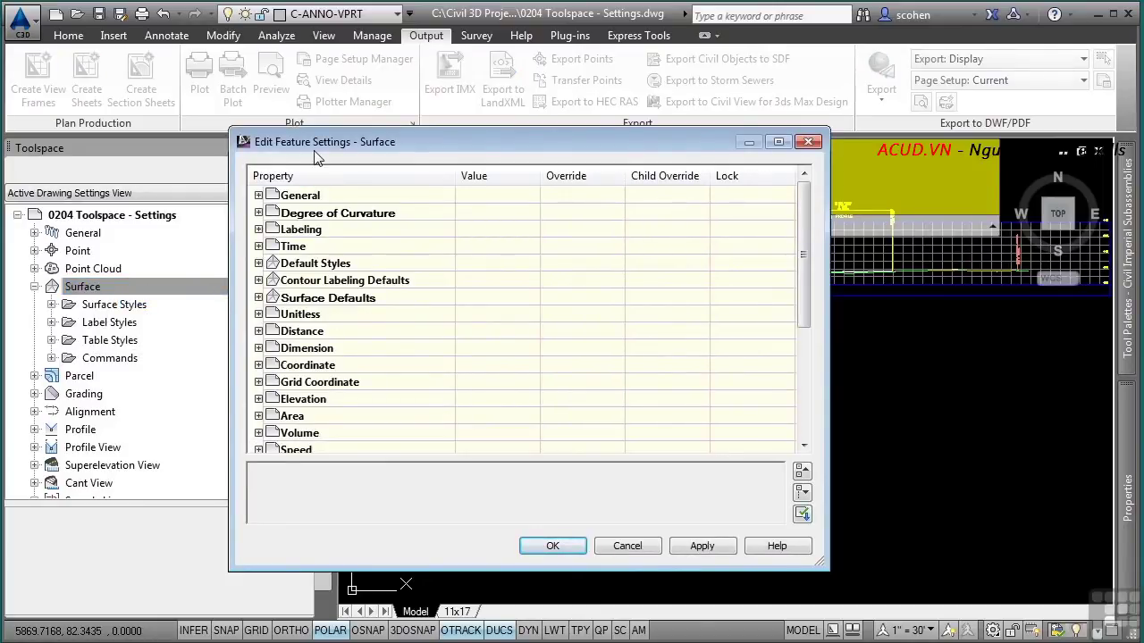
pyautogui.click(259, 263)
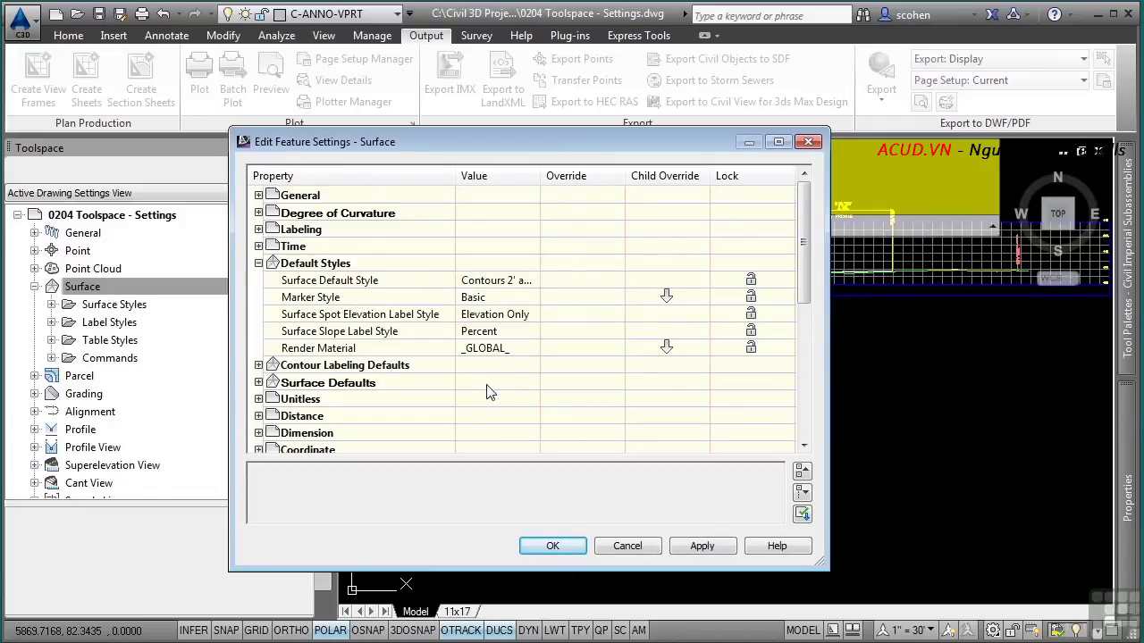
pyautogui.click(259, 384)
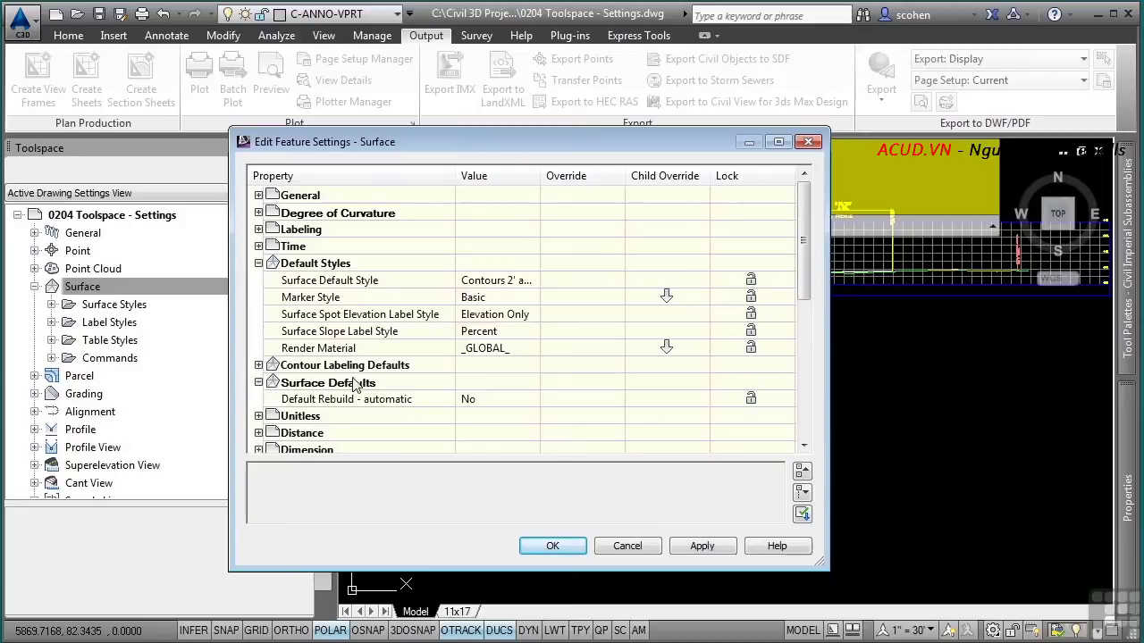
pyautogui.click(259, 366)
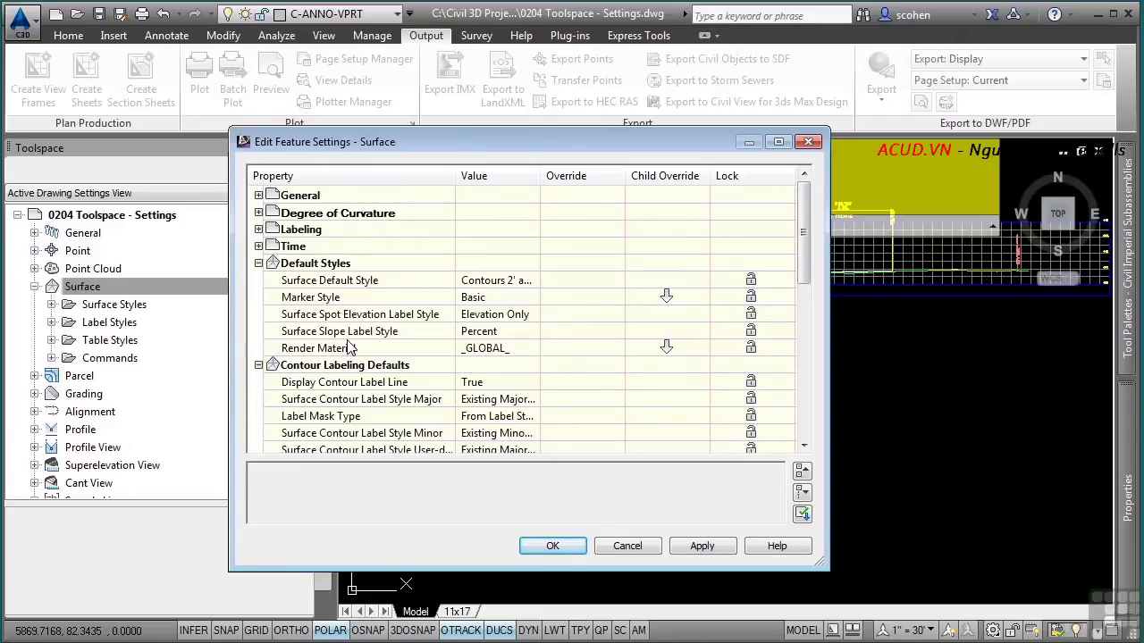
pyautogui.click(627, 547)
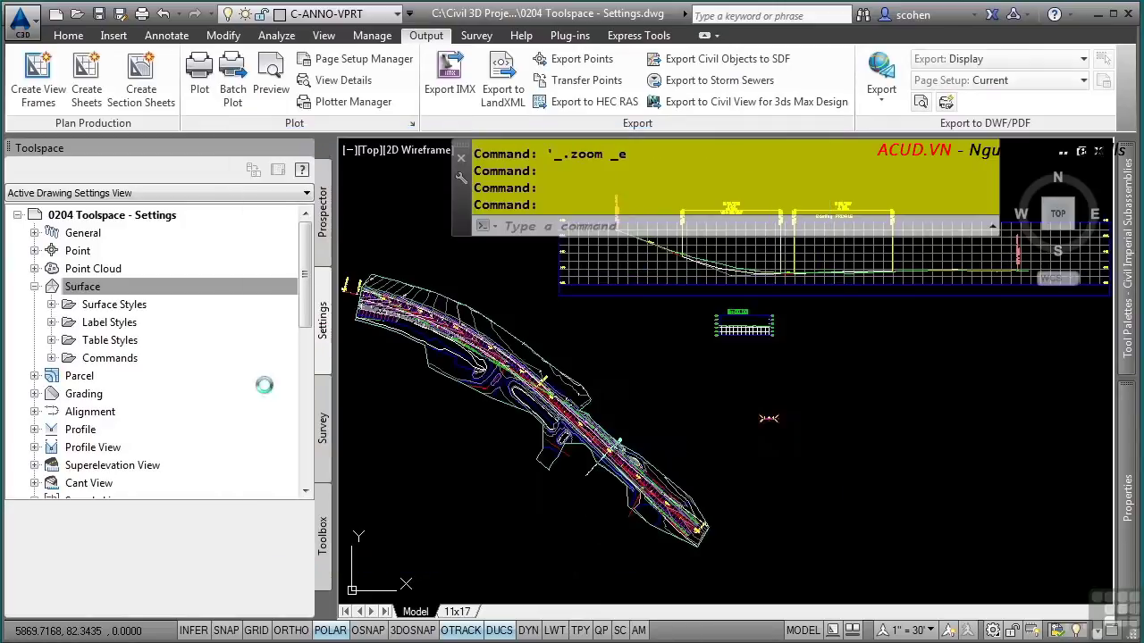
# Step: Review the add data options in the AddSurfaceContours command settings, and collapse the Surface branch of the settings tree
pyautogui.click(52, 358)
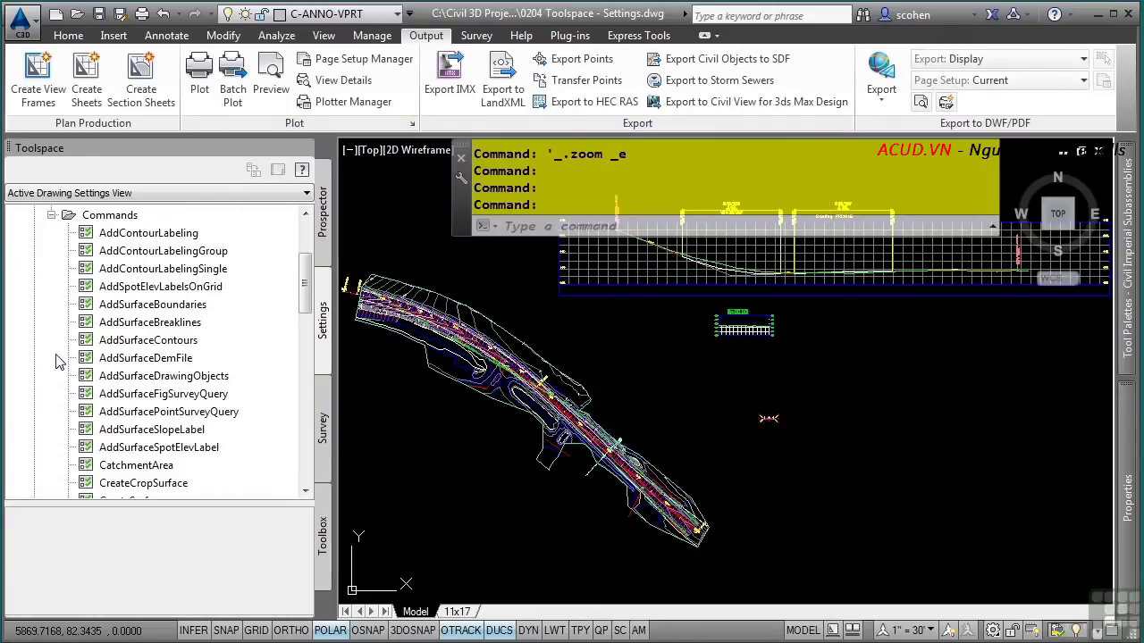
pyautogui.rightClick(166, 348)
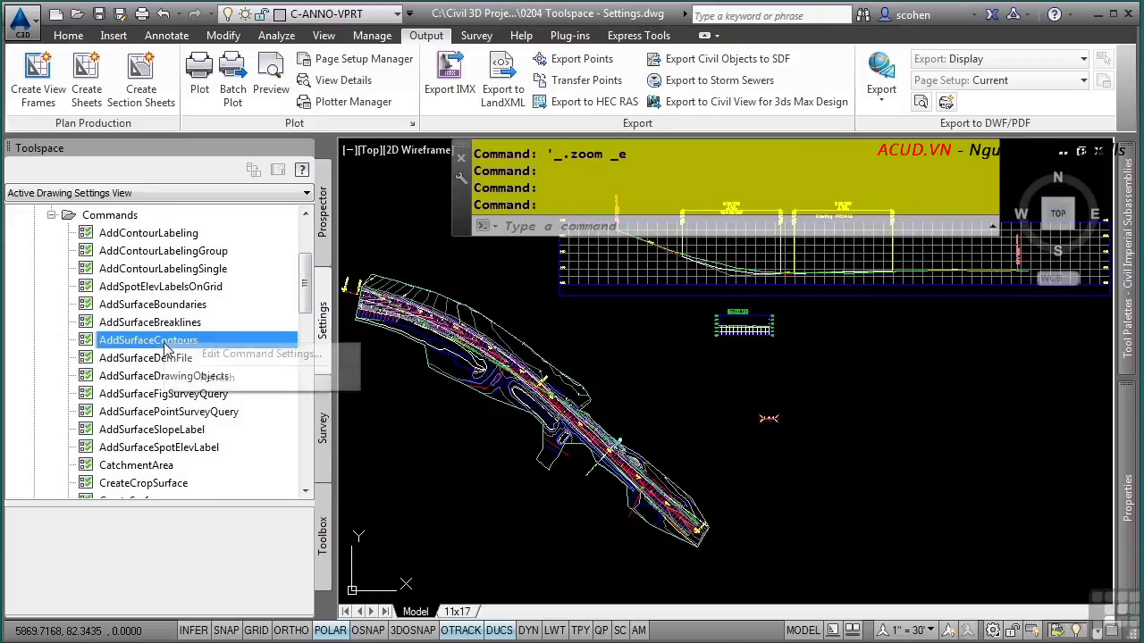
pyautogui.click(229, 358)
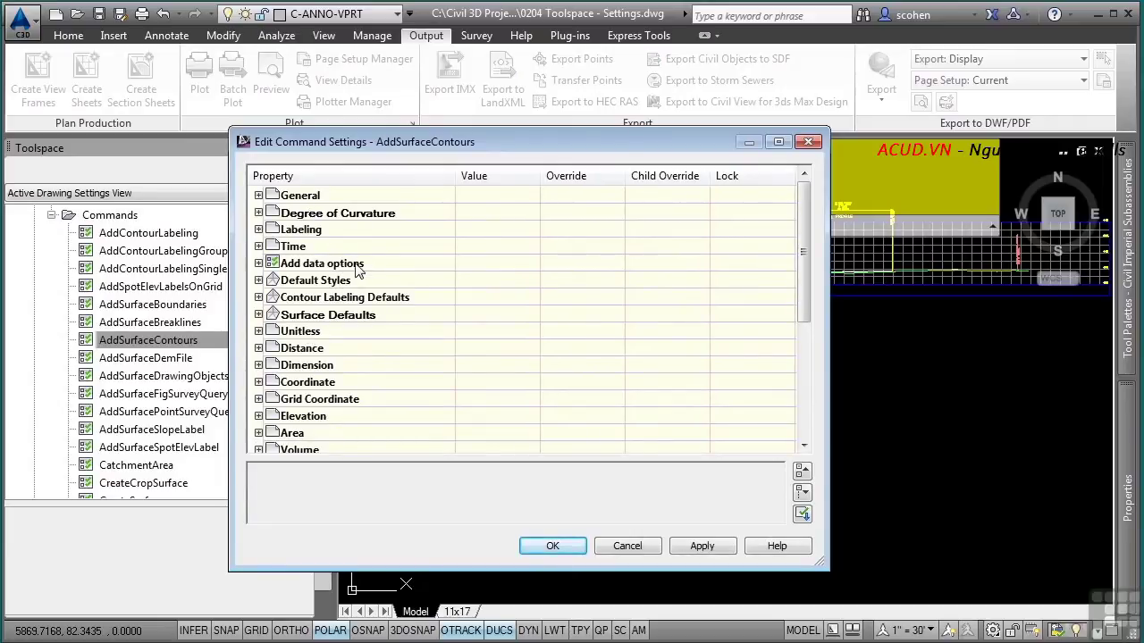
pyautogui.click(258, 263)
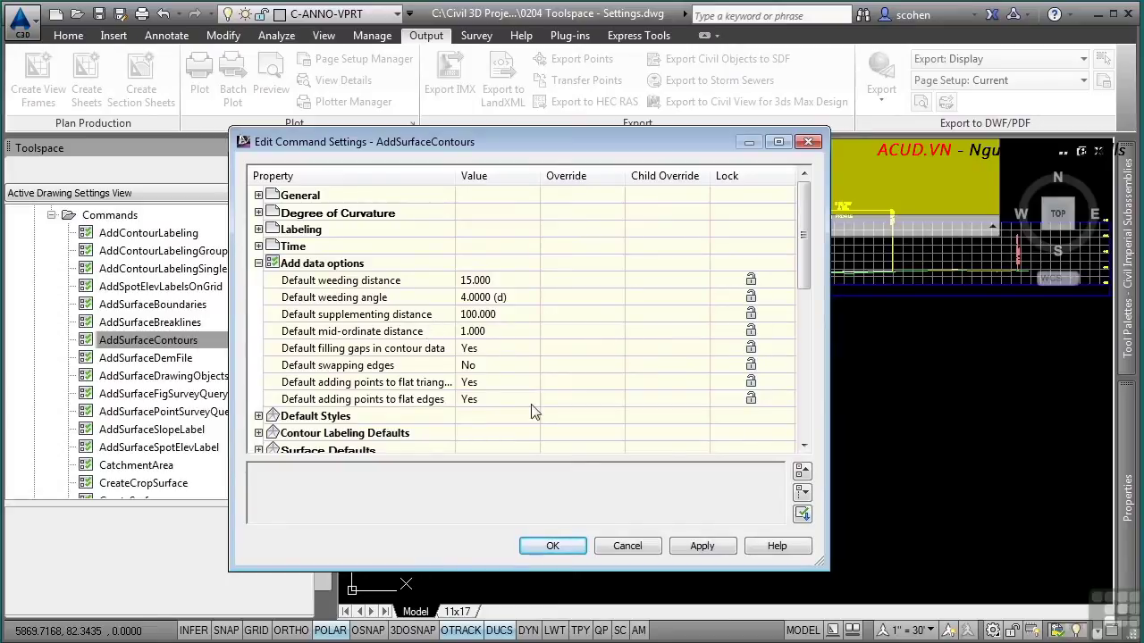
pyautogui.click(626, 546)
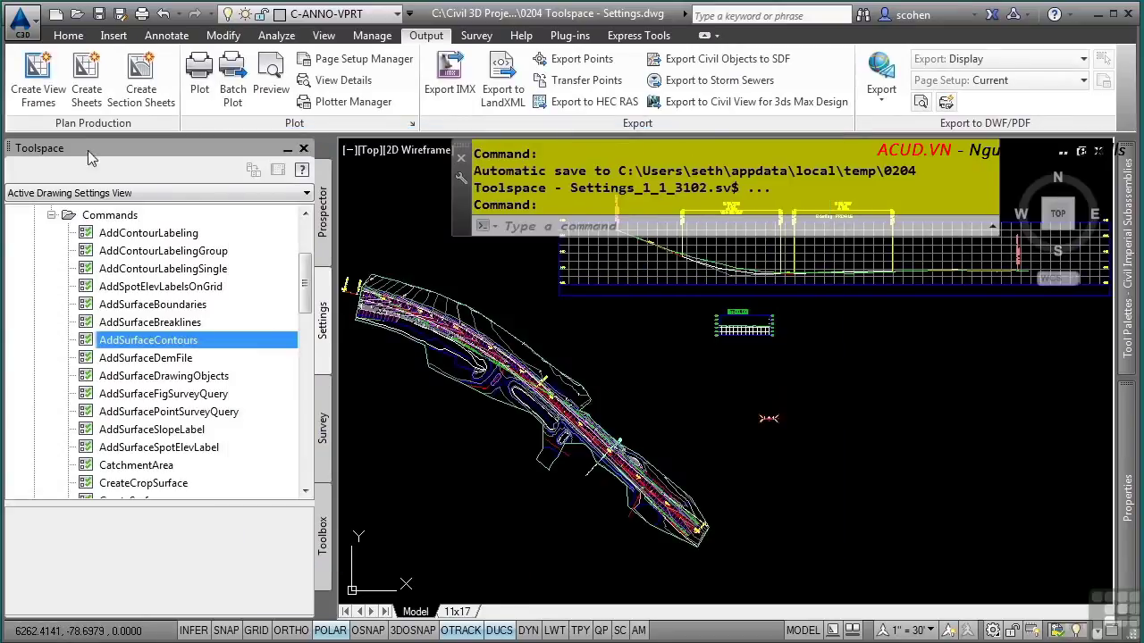
pyautogui.click(51, 215)
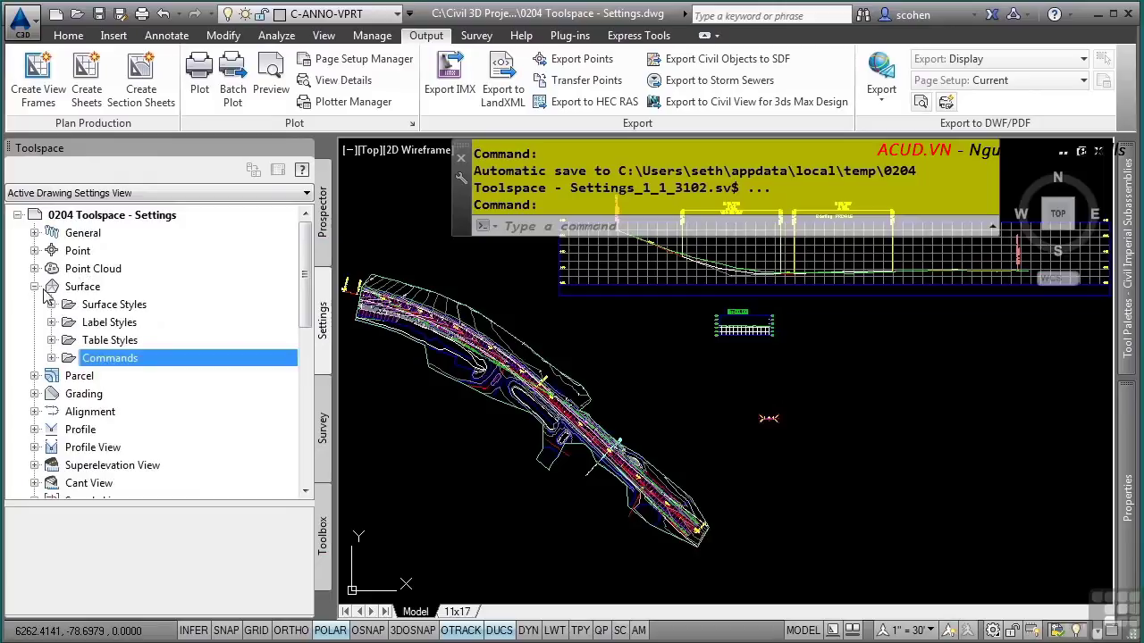
pyautogui.click(34, 286)
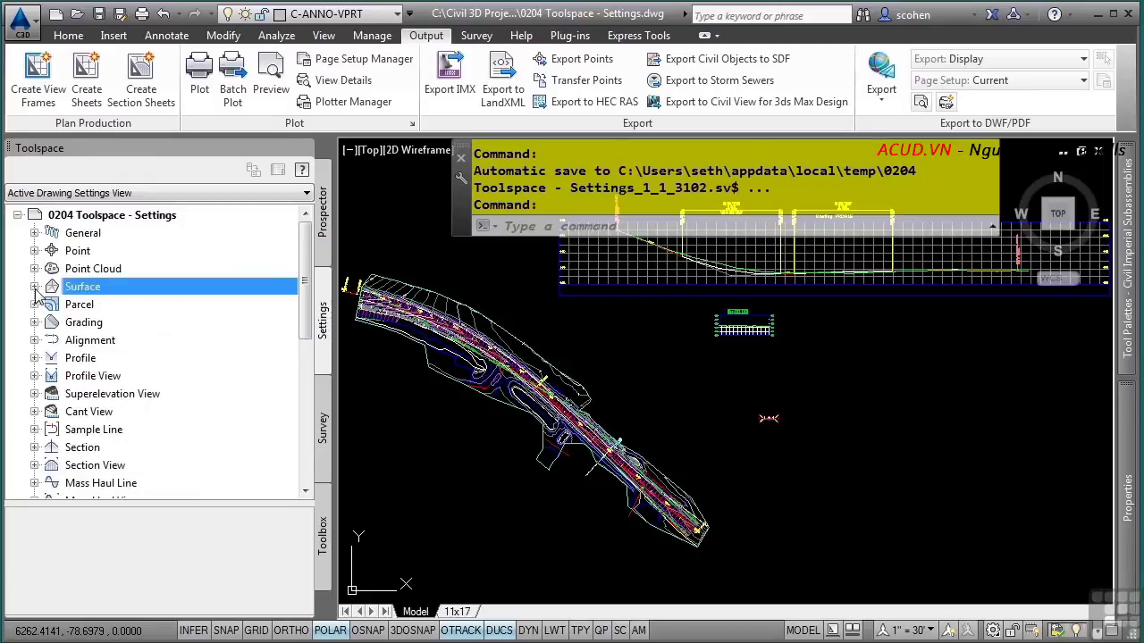
# Step: Expand all of the drawing's label style defaults, mark the Layer property to override its child styles, and discard the change
pyautogui.rightClick(148, 218)
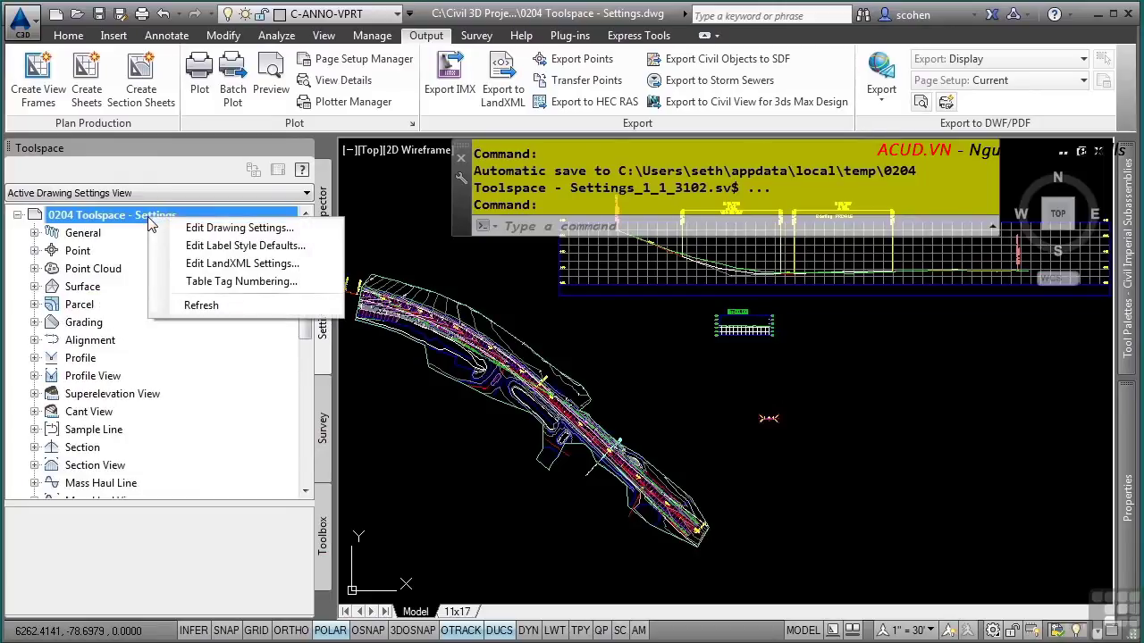
pyautogui.click(190, 246)
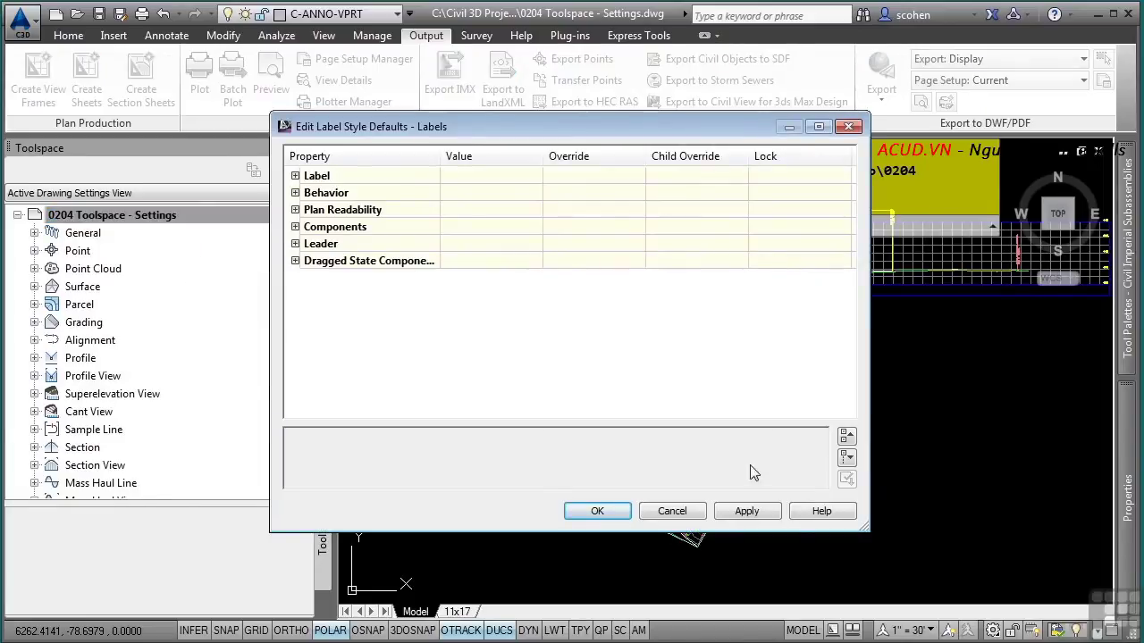
pyautogui.click(846, 459)
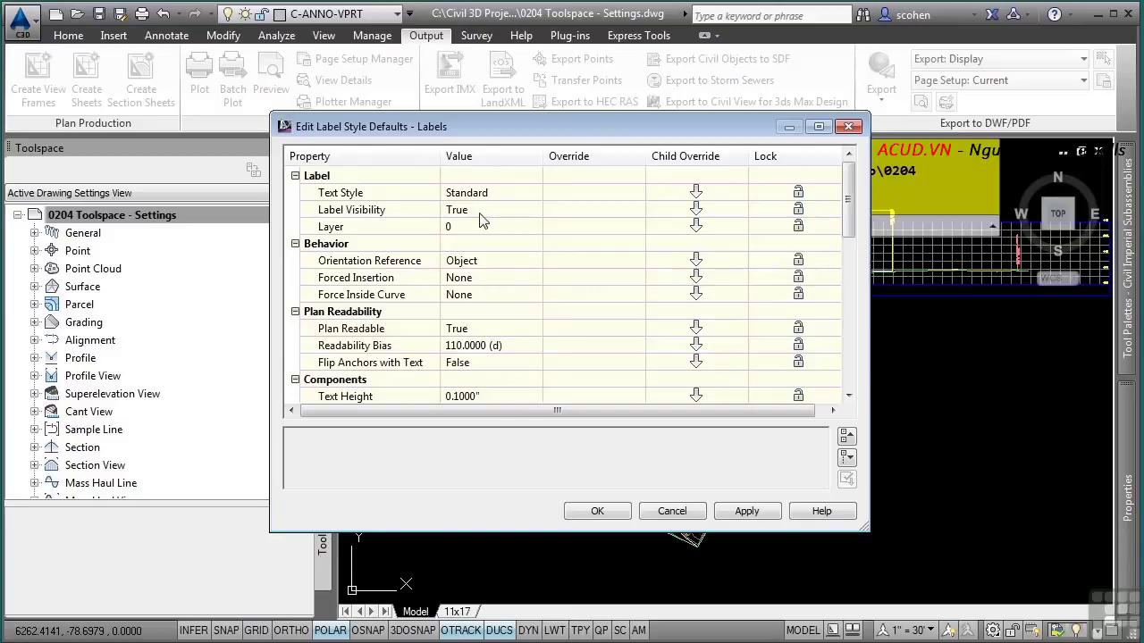
pyautogui.click(696, 230)
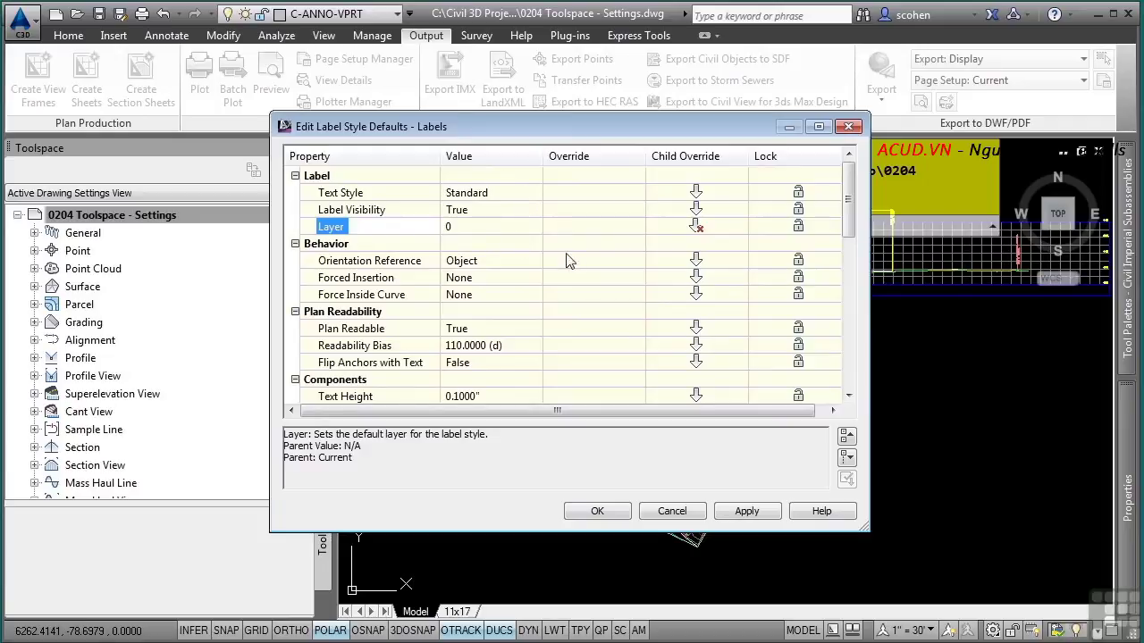
pyautogui.click(672, 511)
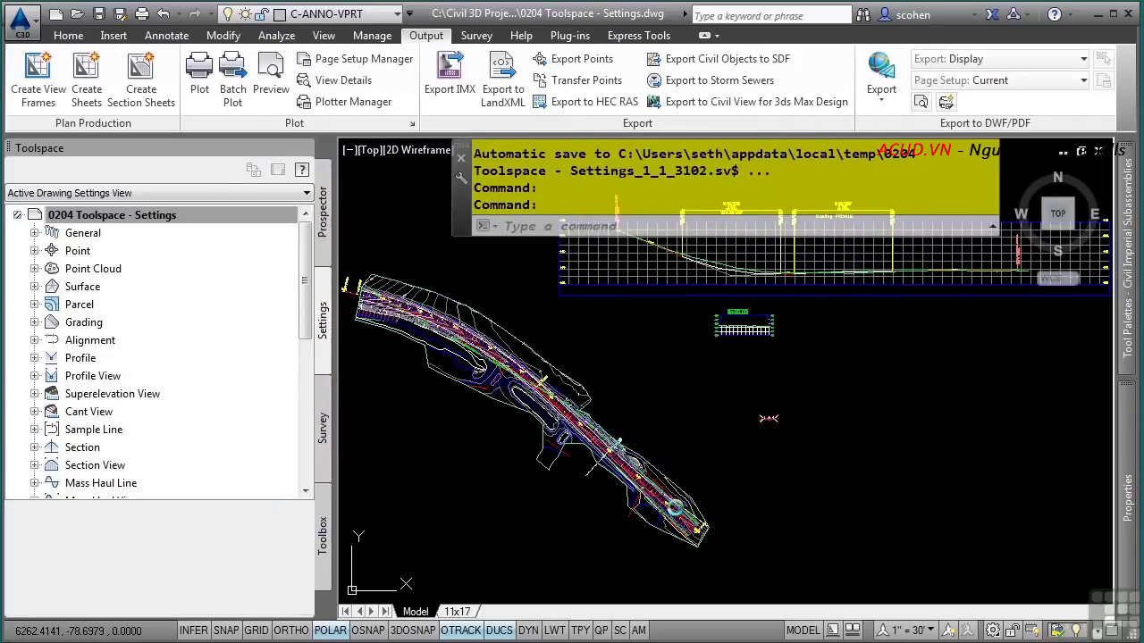
# Step: Try to import styles and settings into the drawing
pyautogui.moveTo(586, 390)
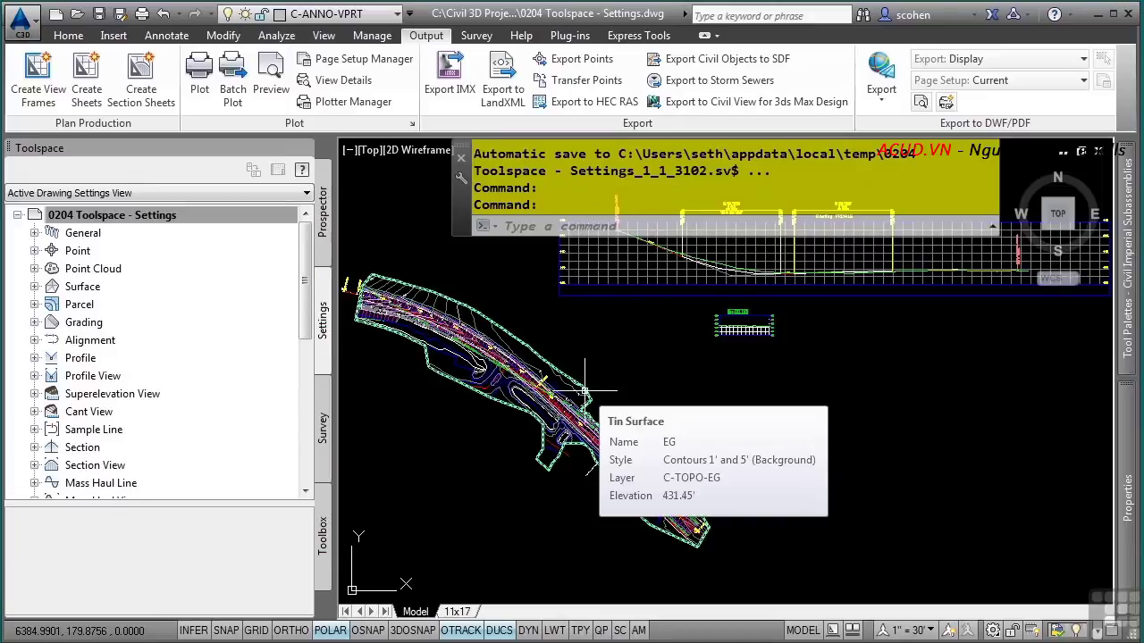
pyautogui.moveTo(490, 369)
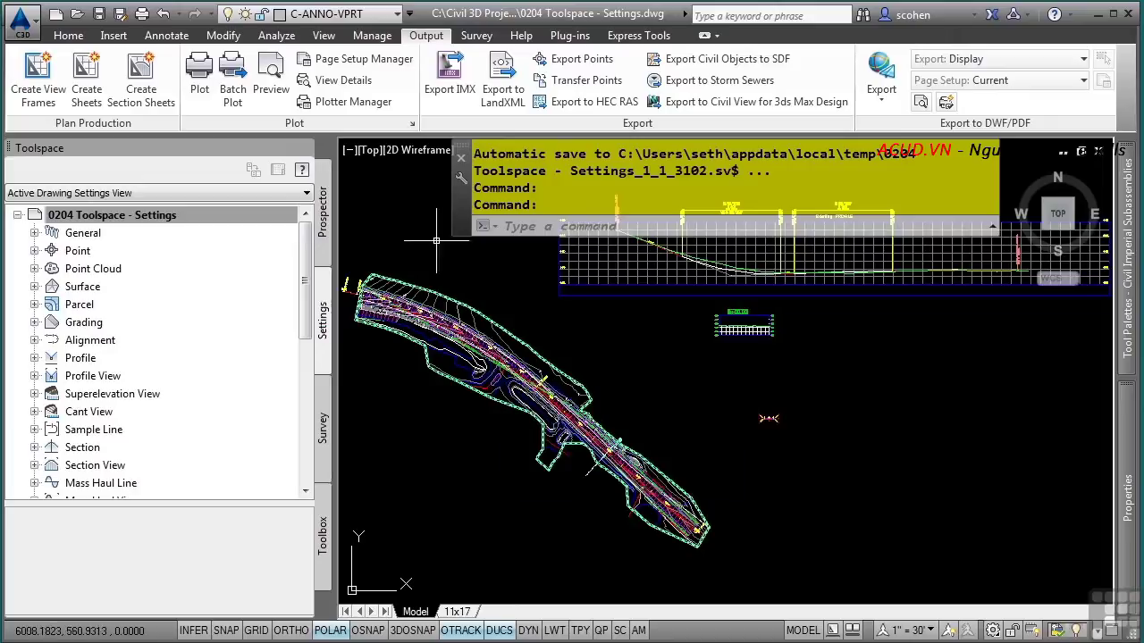
pyautogui.click(376, 37)
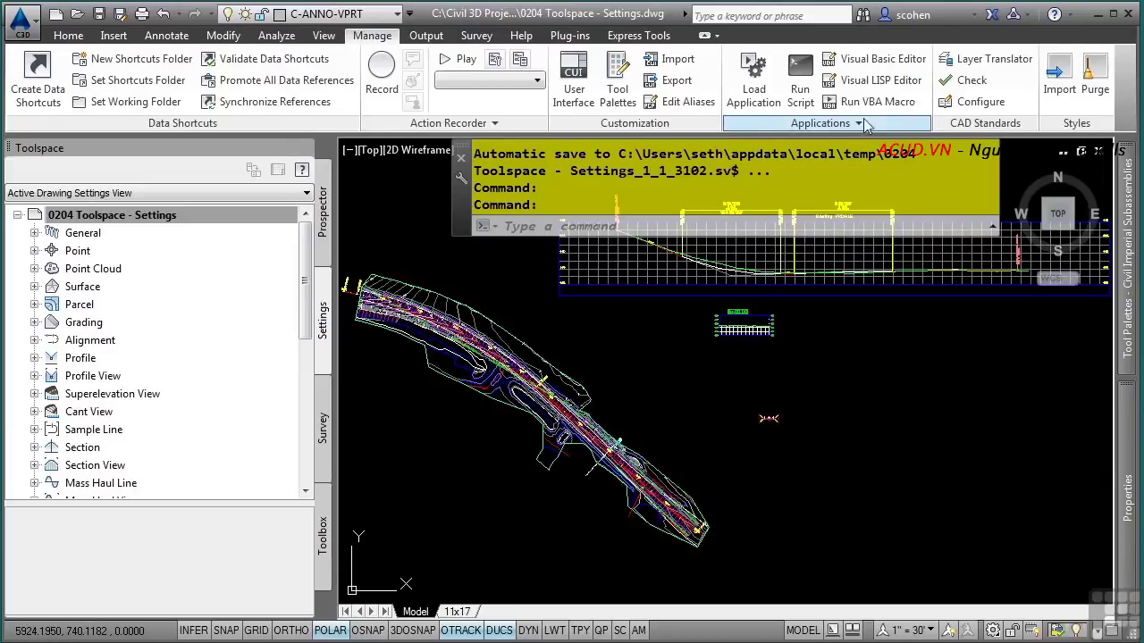
pyautogui.click(1072, 89)
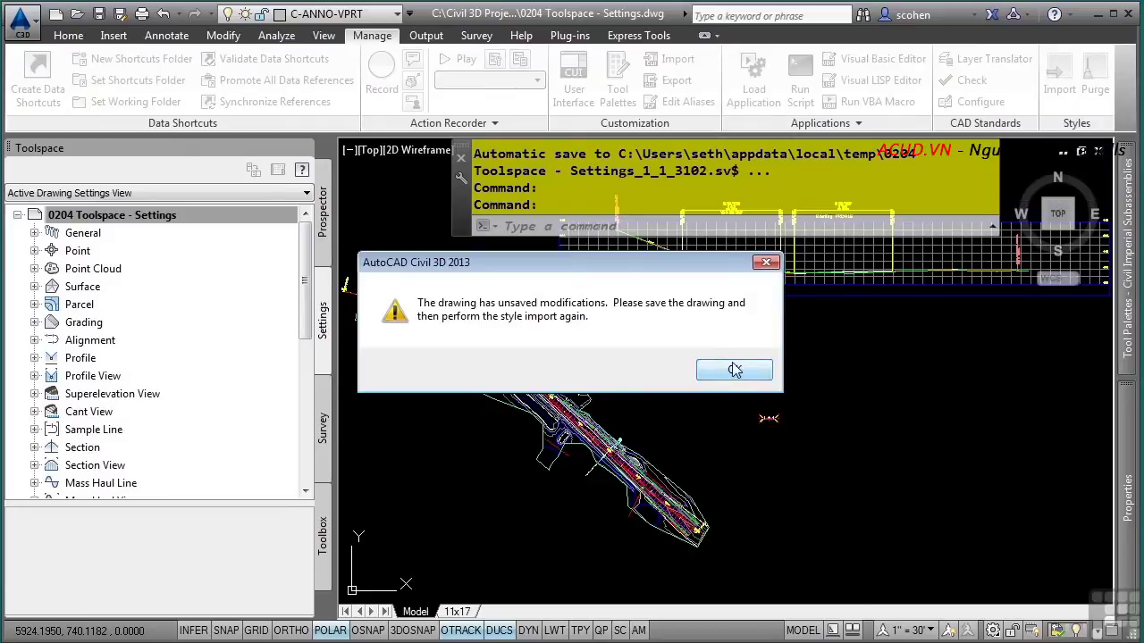
pyautogui.click(732, 372)
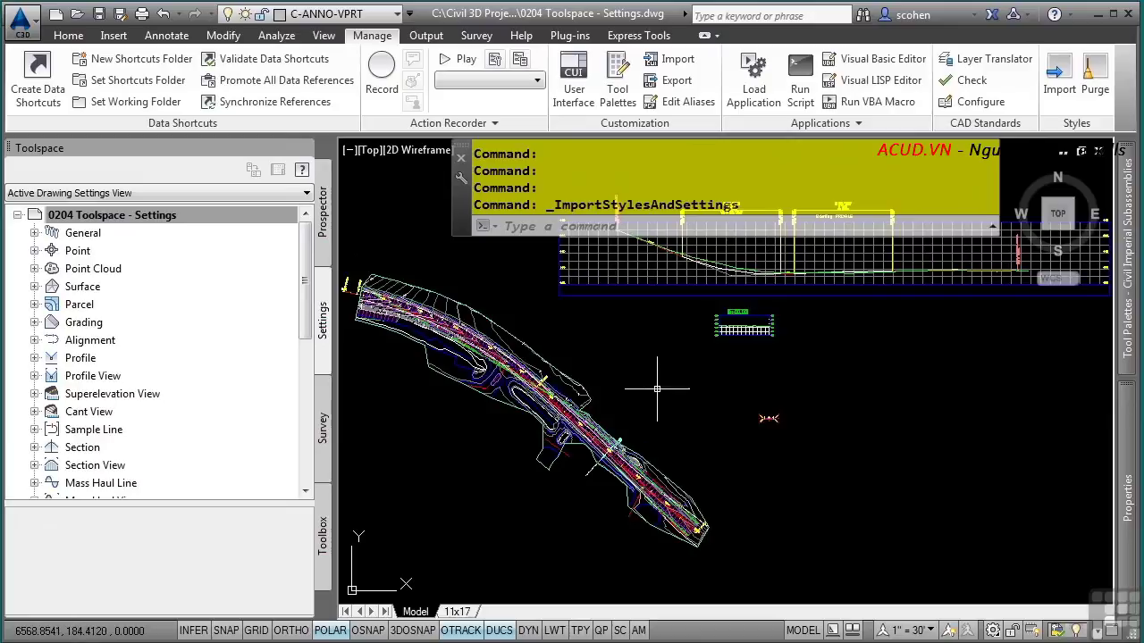
# Step: Load _AutoCAD Civil 3D (Metric) NCS.dwt as the style import source, clear the preselected styles, inspect the alignment styles, and cancel
pyautogui.click(1059, 89)
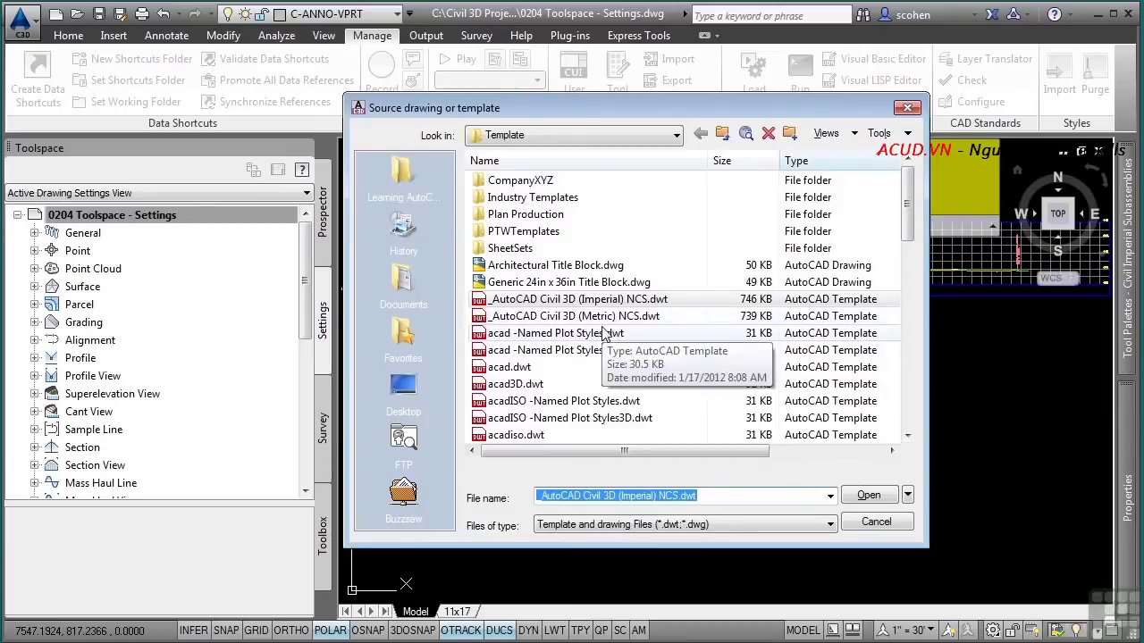
pyautogui.doubleClick(559, 317)
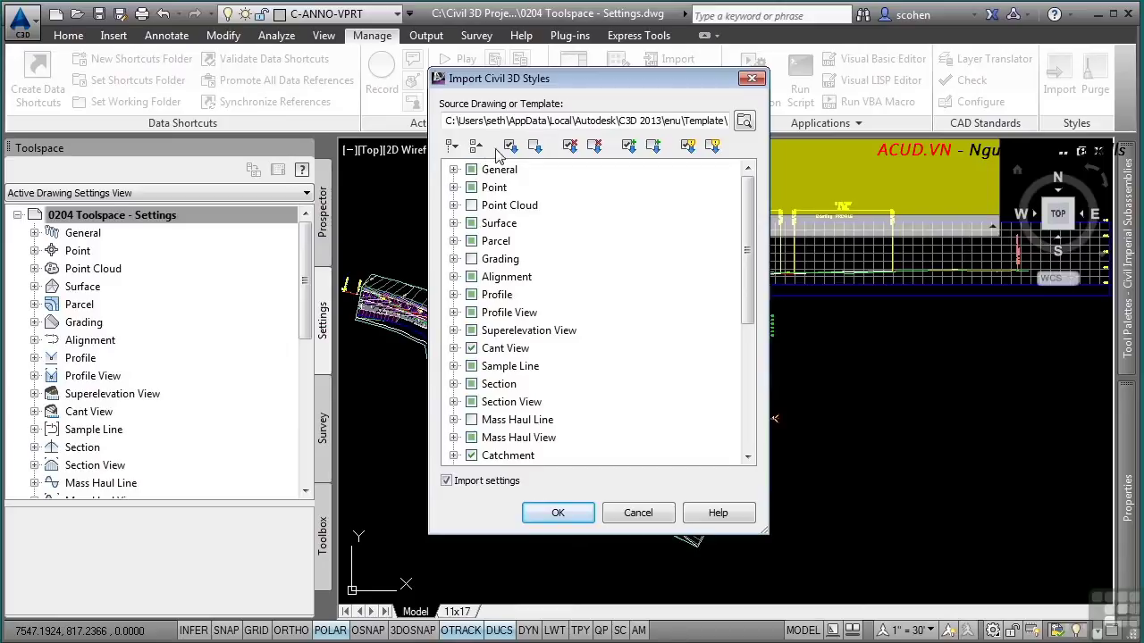
pyautogui.click(534, 146)
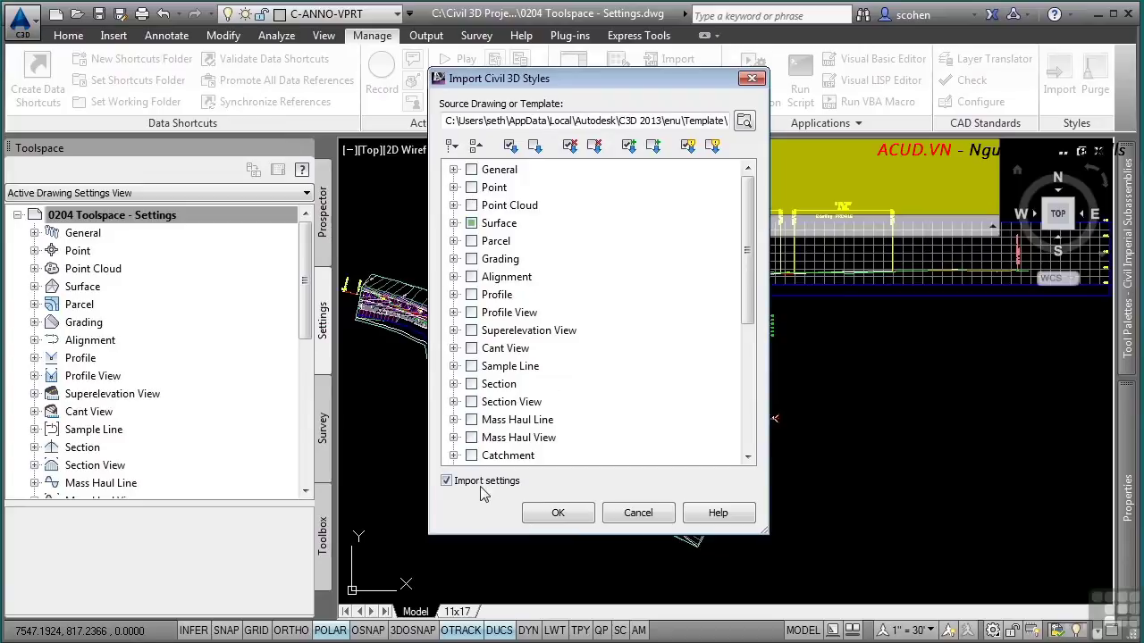
pyautogui.click(454, 277)
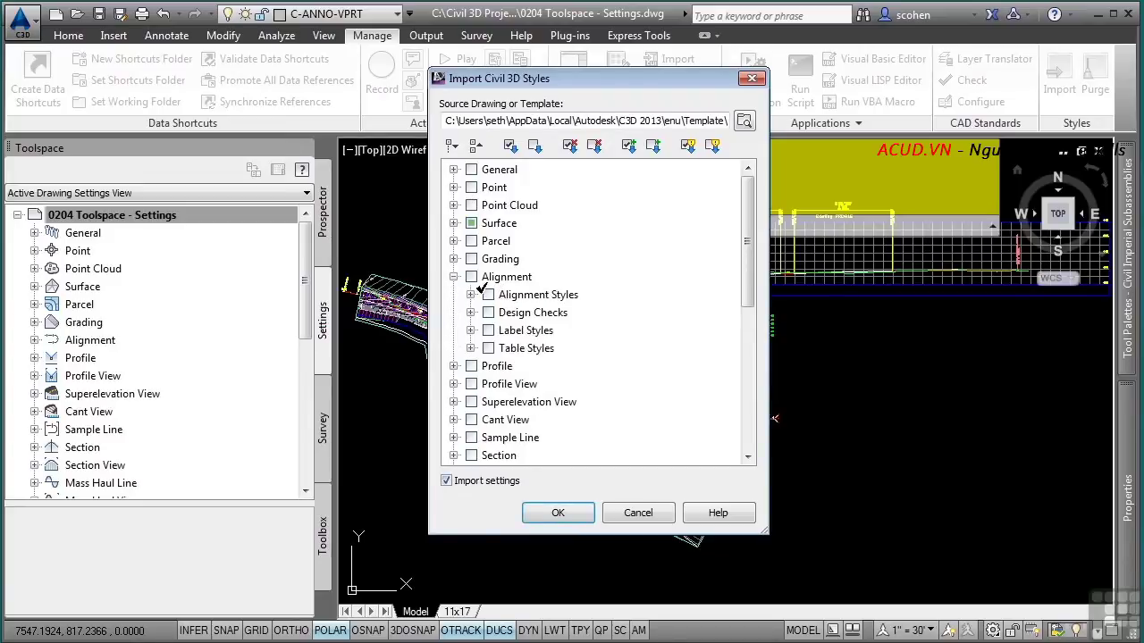
pyautogui.click(471, 295)
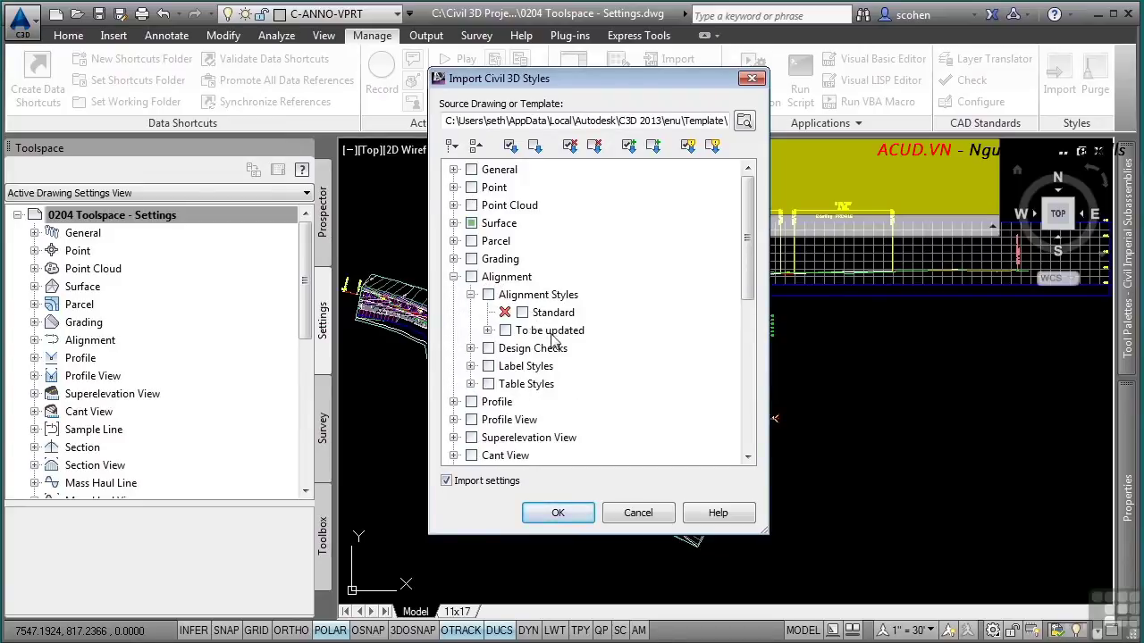
pyautogui.click(638, 512)
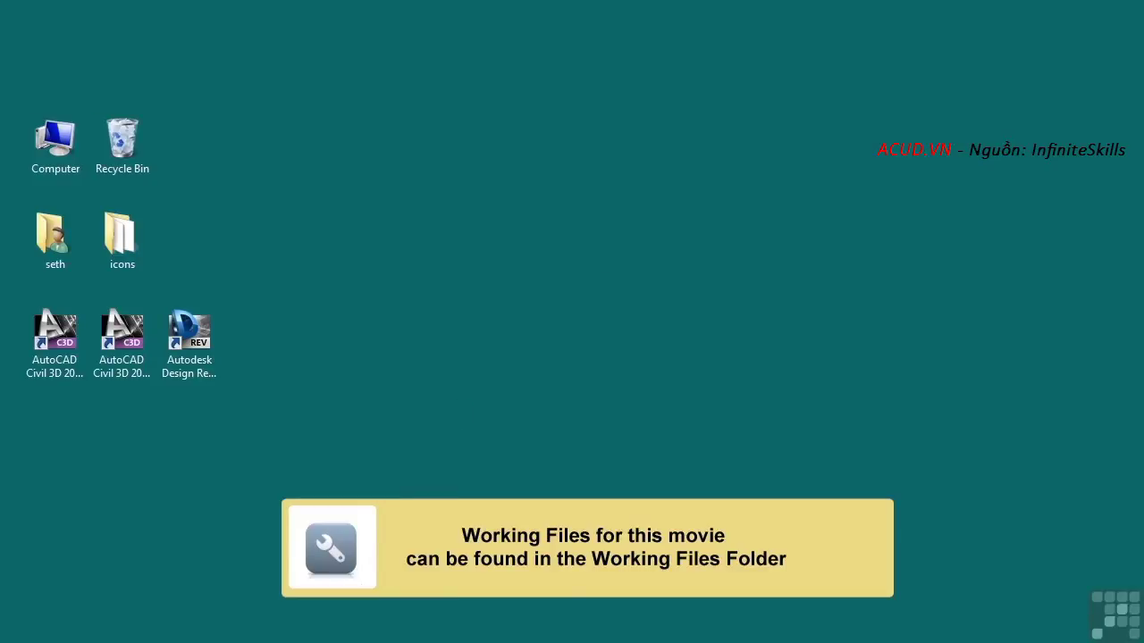
# Step: Switch to the 0205 Toolspace - Survey.dwg drawing in Civil 3D and set the survey databases' working folder to Civil 3D Projects
pyautogui.hotkey('alt', 'Tab')
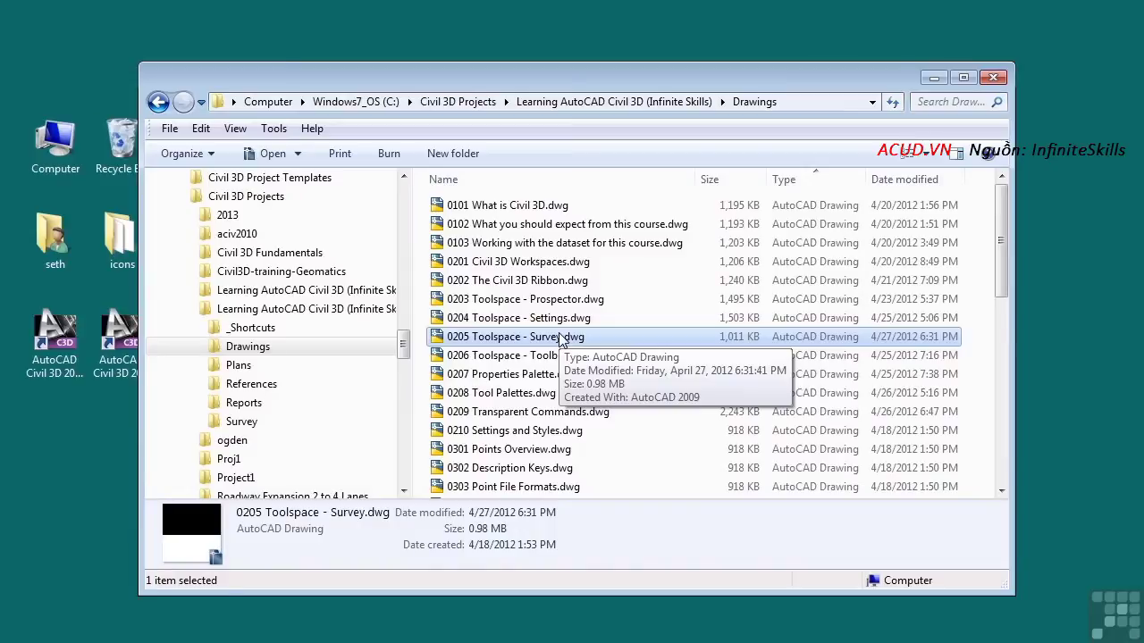
pyautogui.click(934, 79)
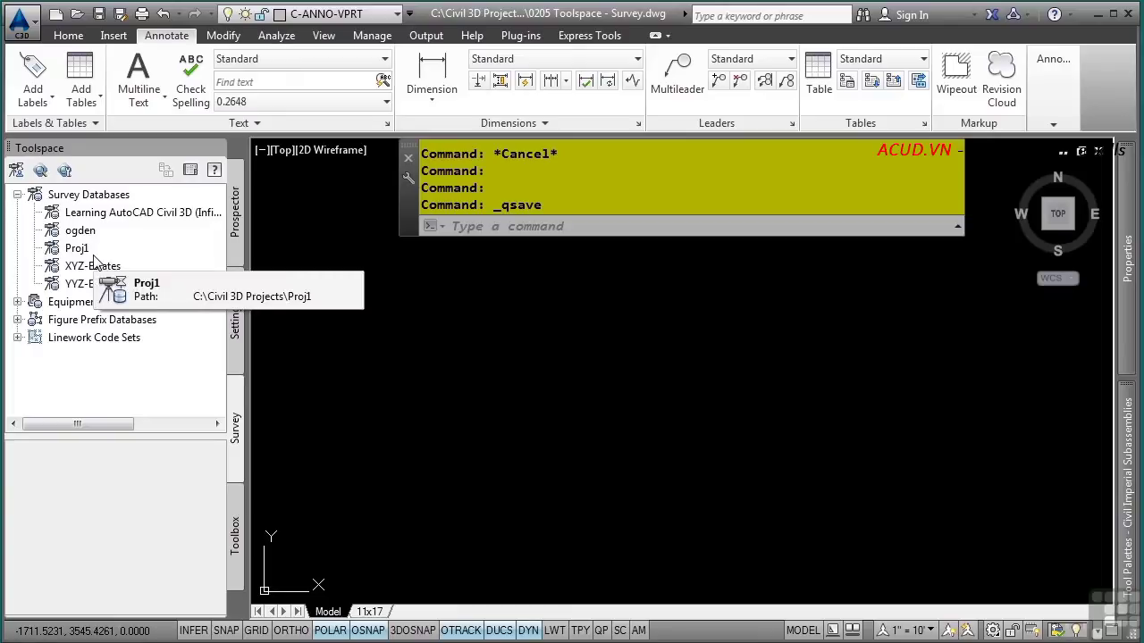
pyautogui.rightClick(83, 198)
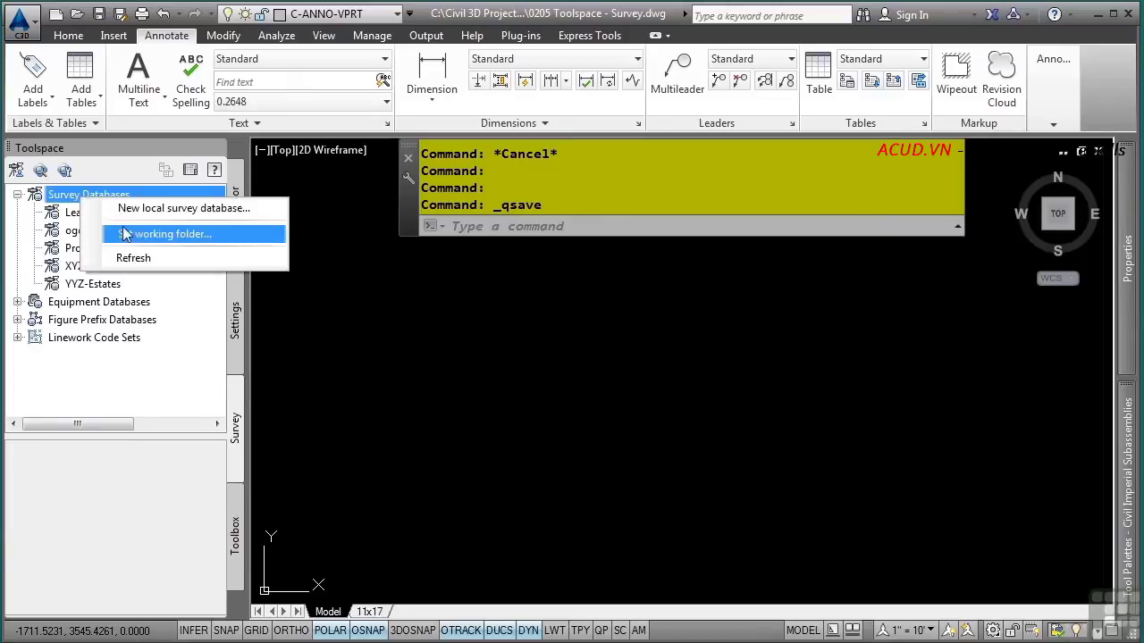
pyautogui.click(152, 234)
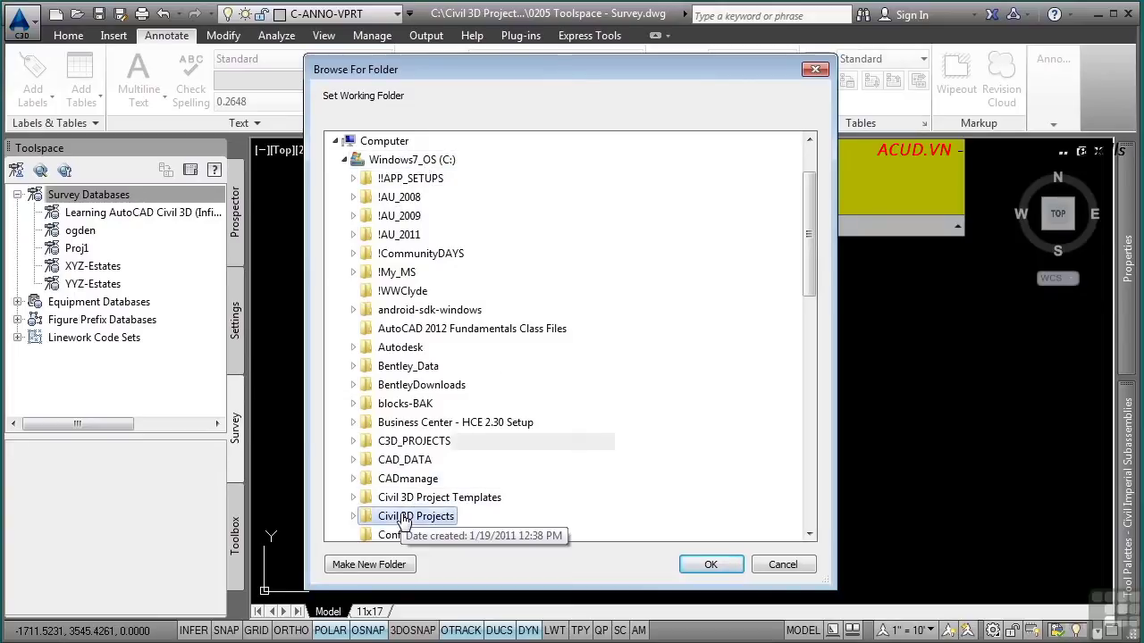
pyautogui.click(711, 564)
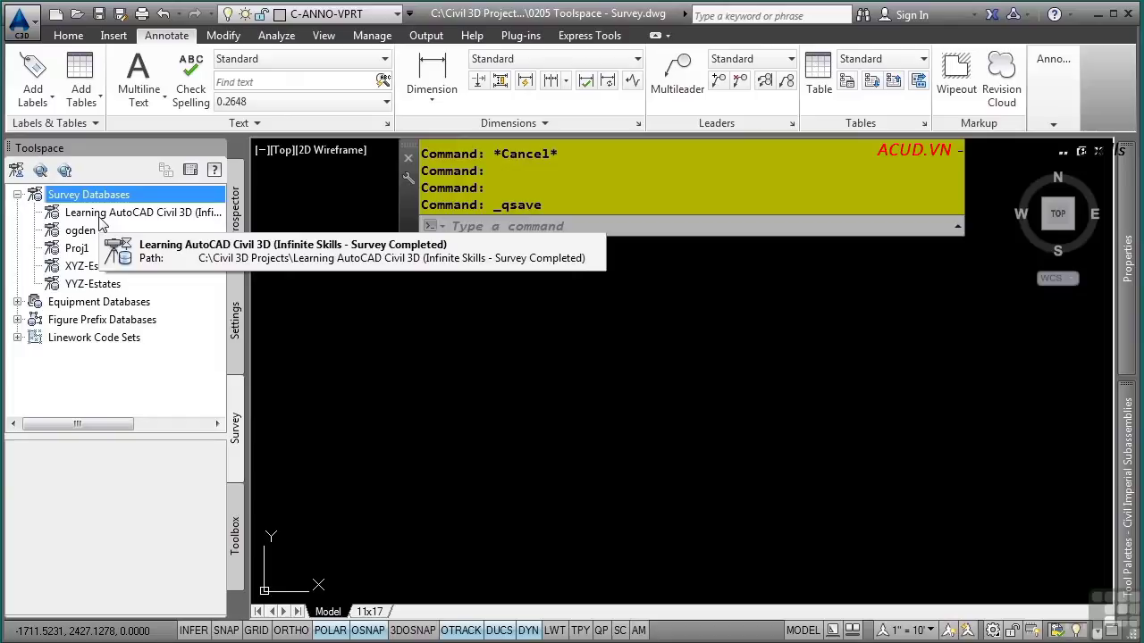
# Step: Open the Learning AutoCAD Civil 3D (Infinite Skills - Survey Completed) survey database for editing and expand its Points-EG.csv import event
pyautogui.rightClick(101, 224)
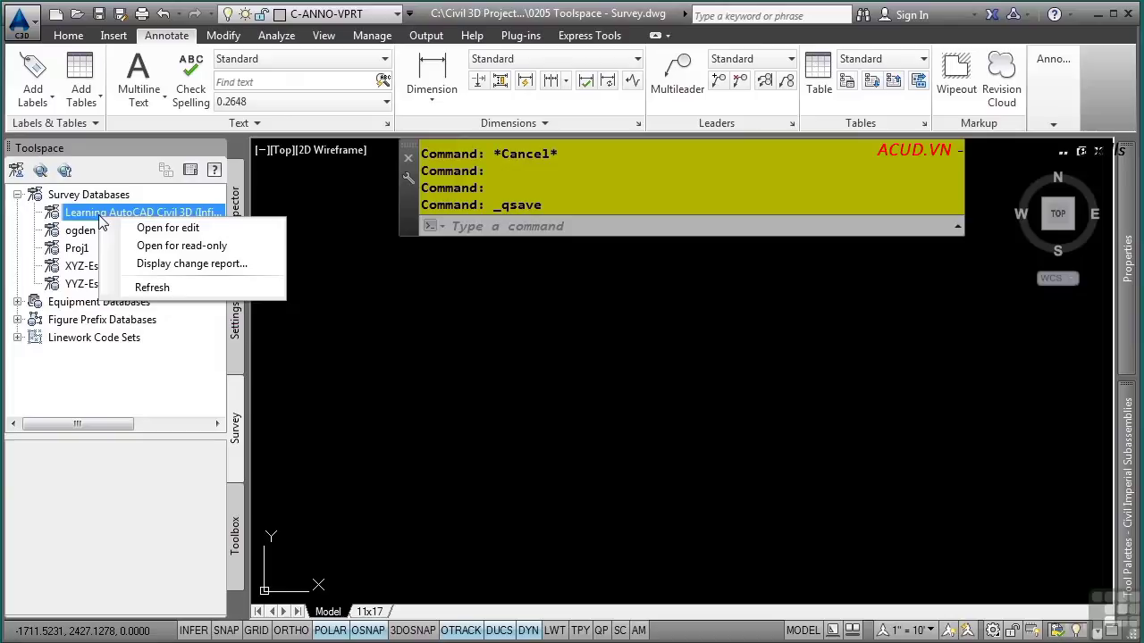
pyautogui.click(149, 228)
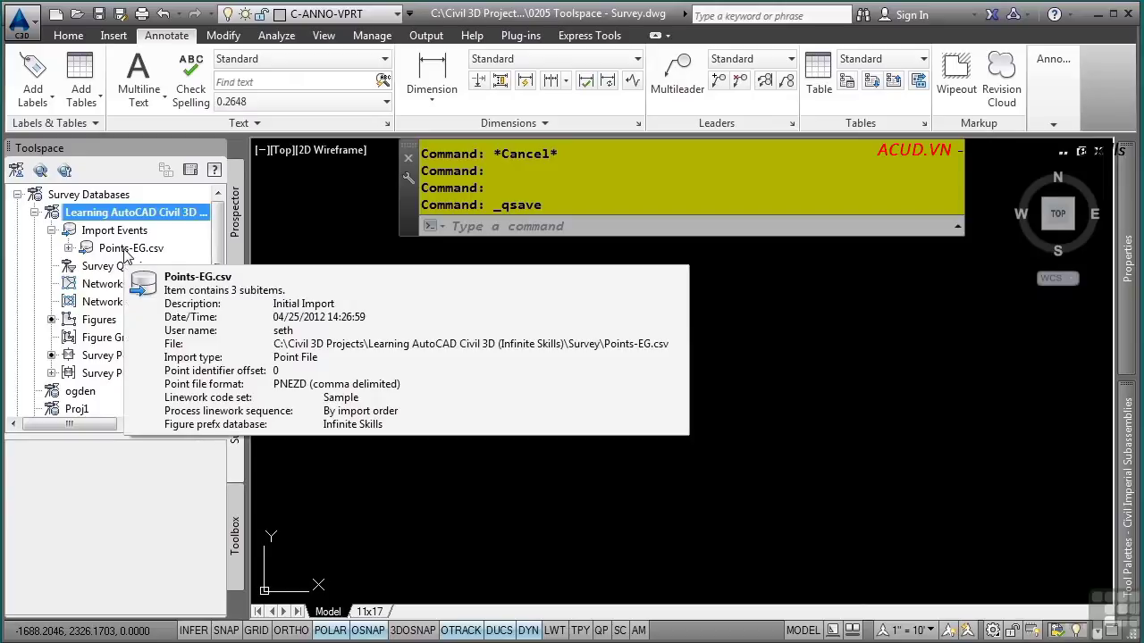
pyautogui.click(69, 249)
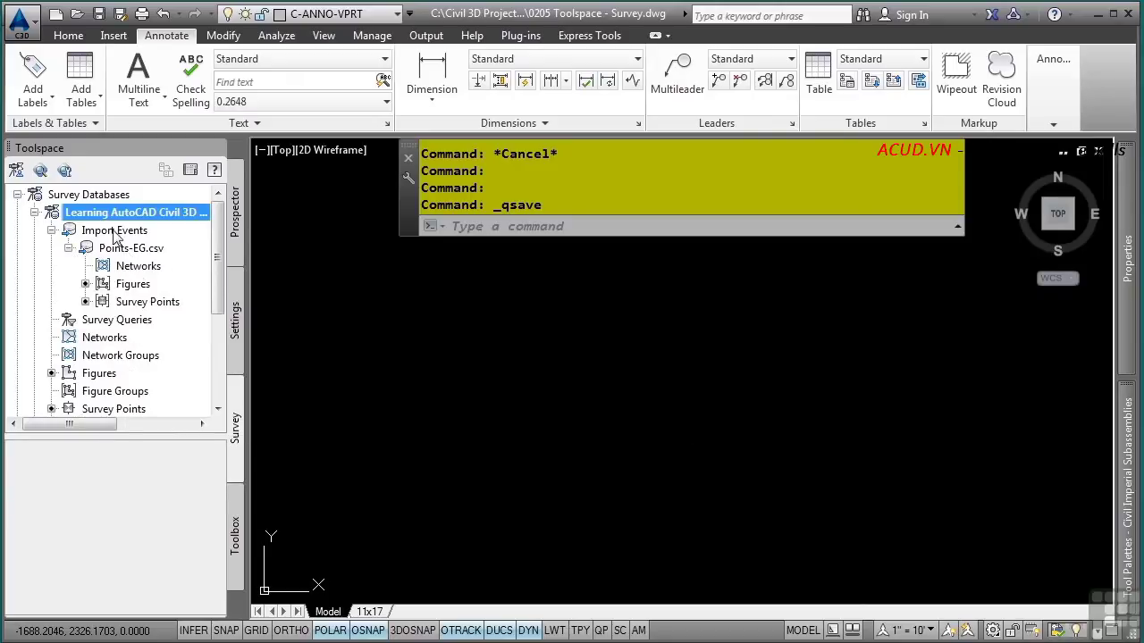
# Step: Insert the figures and the survey points of the Points-EG.csv import event into the drawing
pyautogui.click(132, 283)
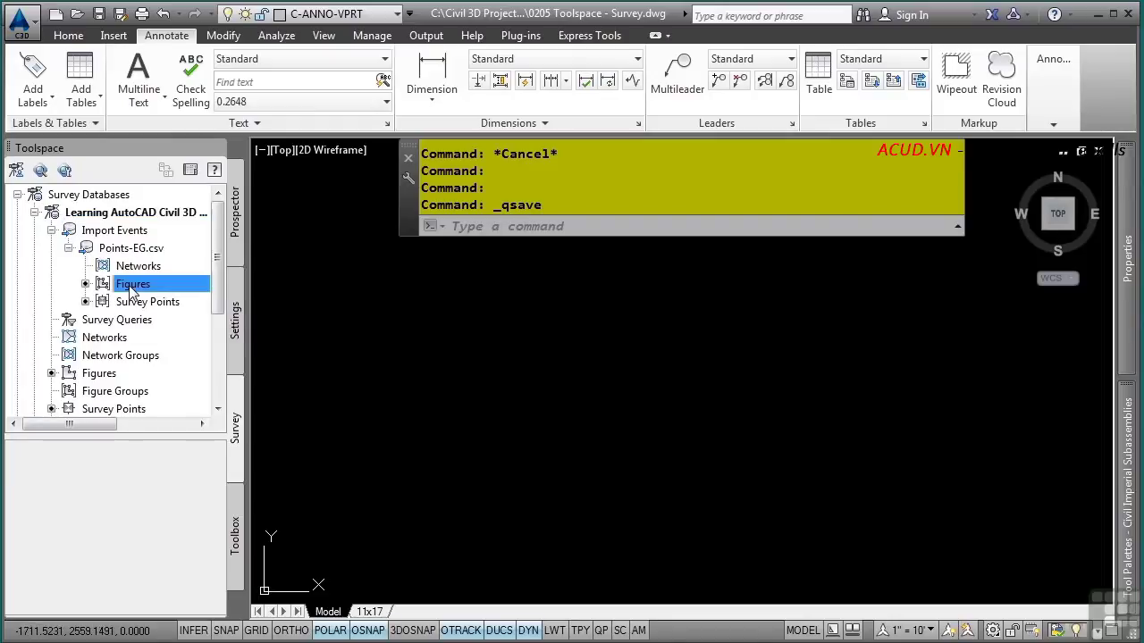
pyautogui.rightClick(133, 284)
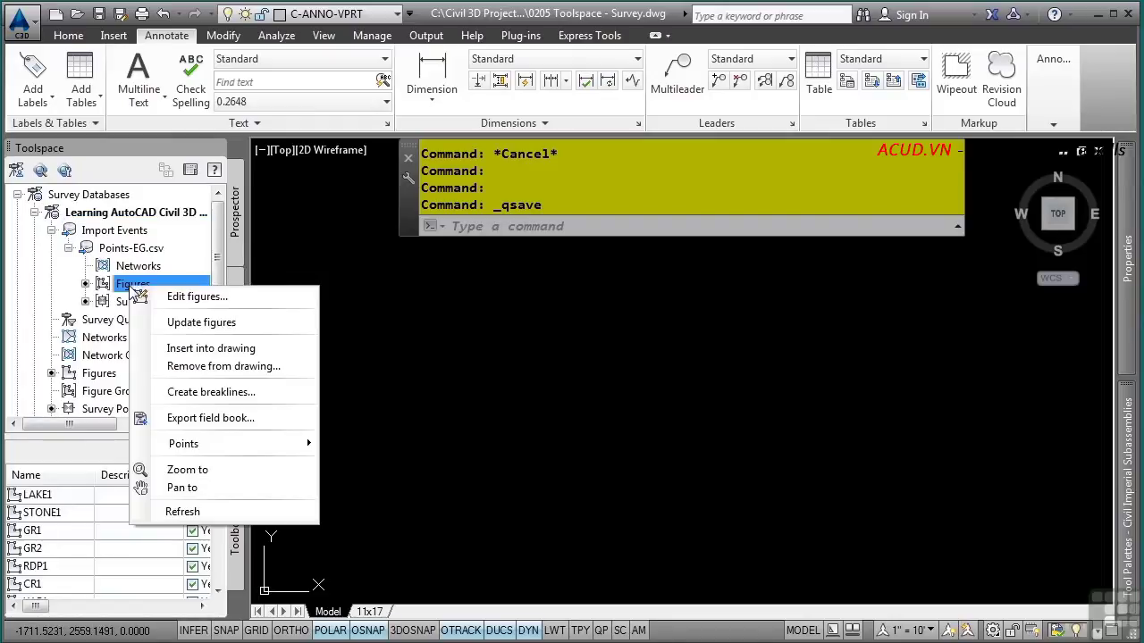
pyautogui.click(207, 350)
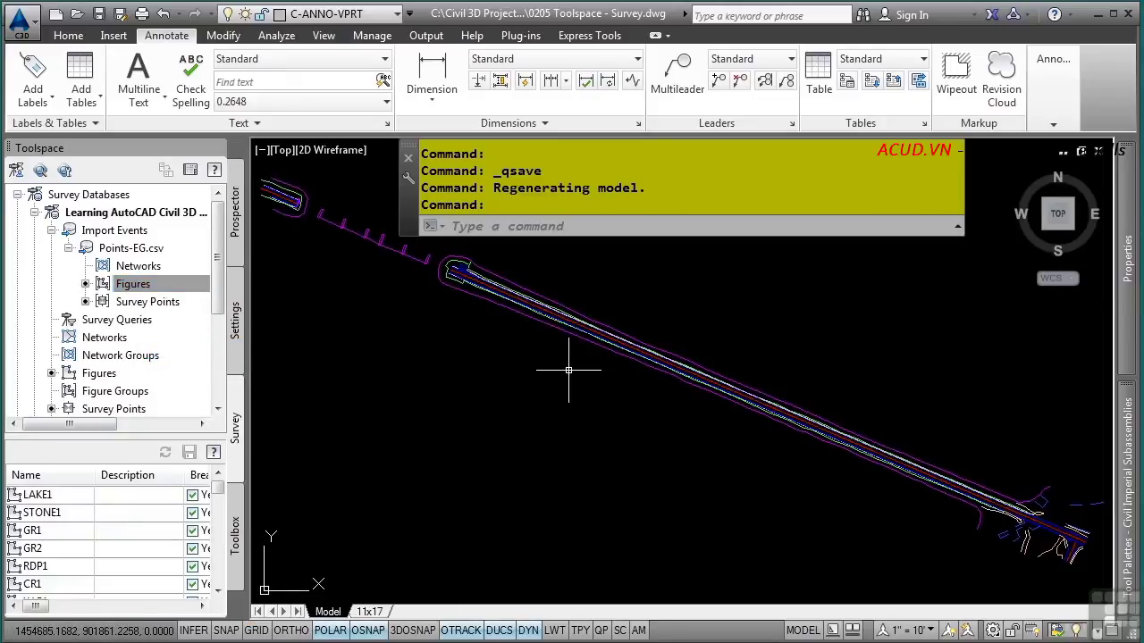
pyautogui.click(129, 286)
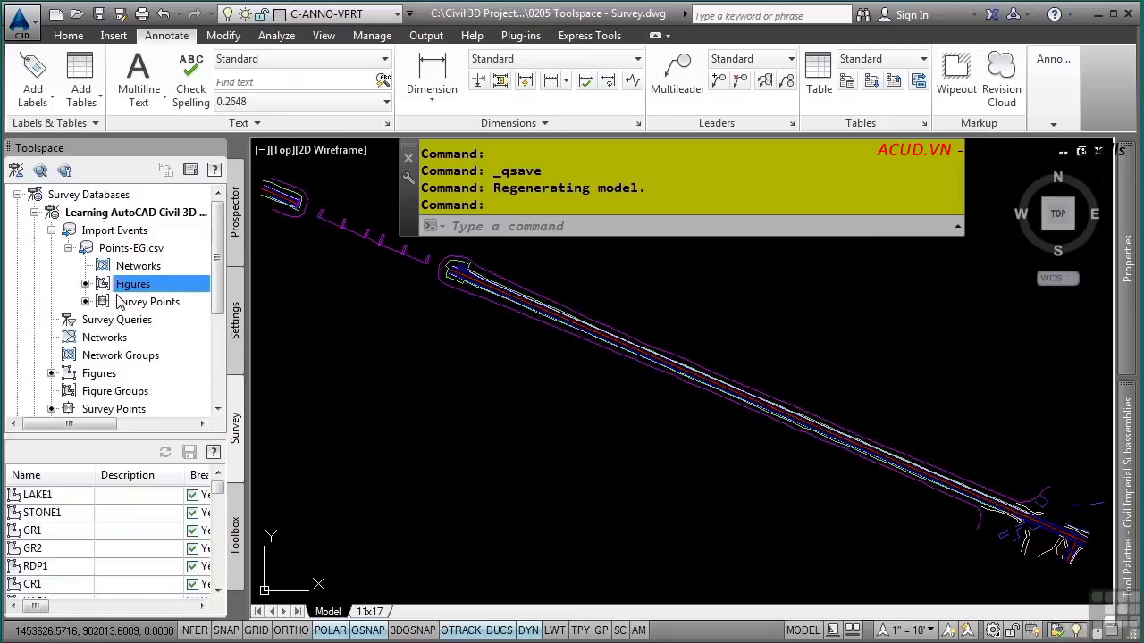
pyautogui.click(132, 302)
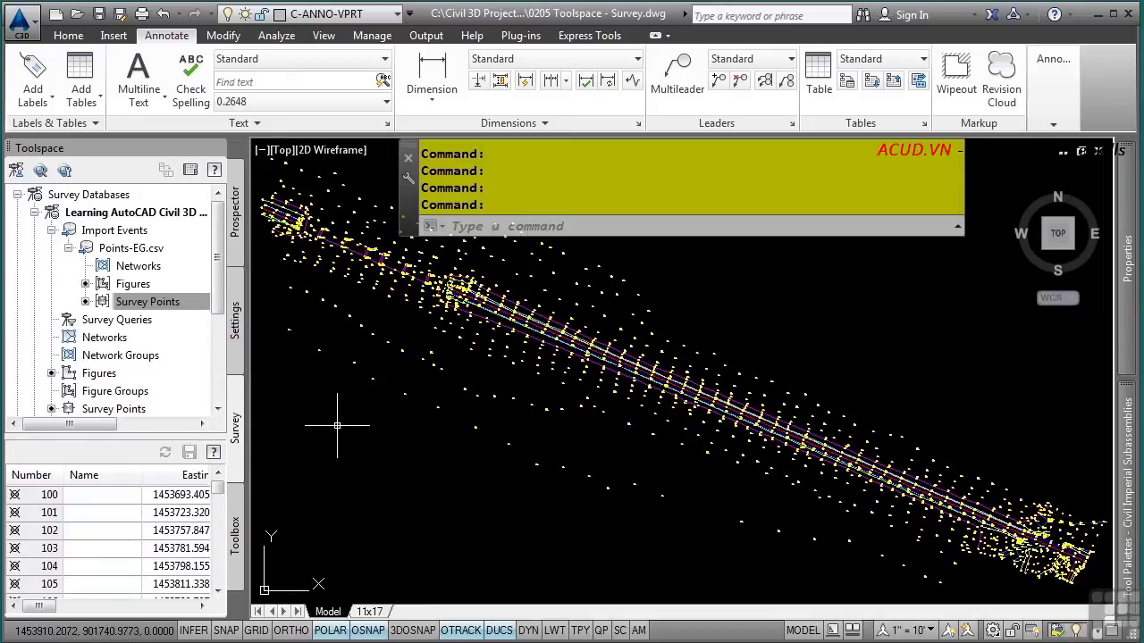
pyautogui.click(150, 301)
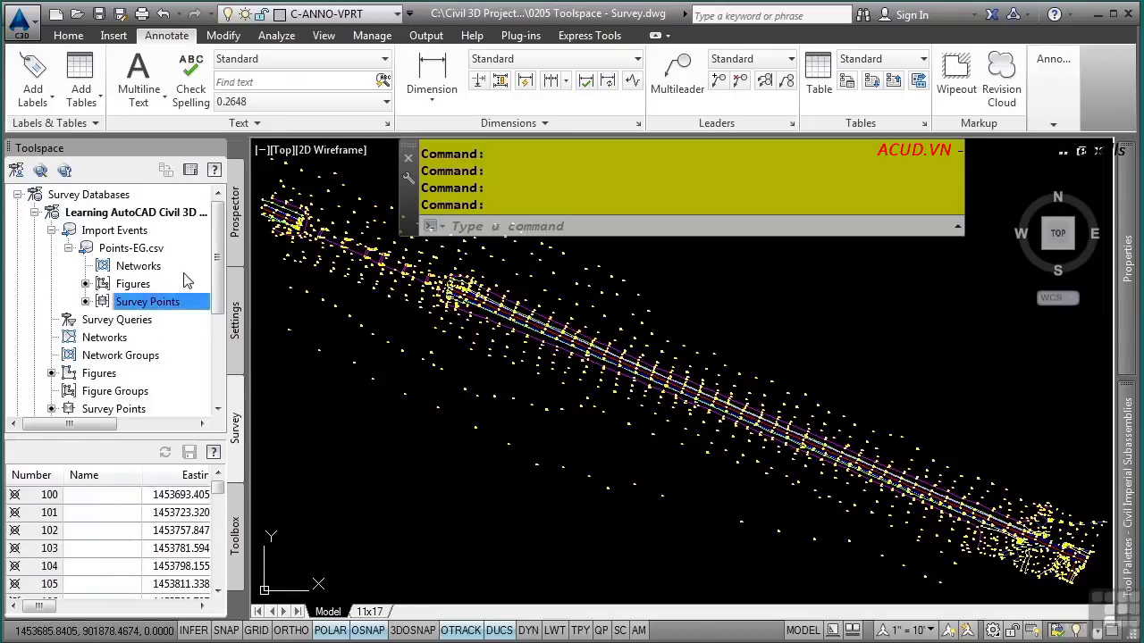
# Step: Expand the equipment databases, figure prefix databases and linework code sets to examine their contents
pyautogui.moveTo(216, 268); pyautogui.dragTo(215, 361)
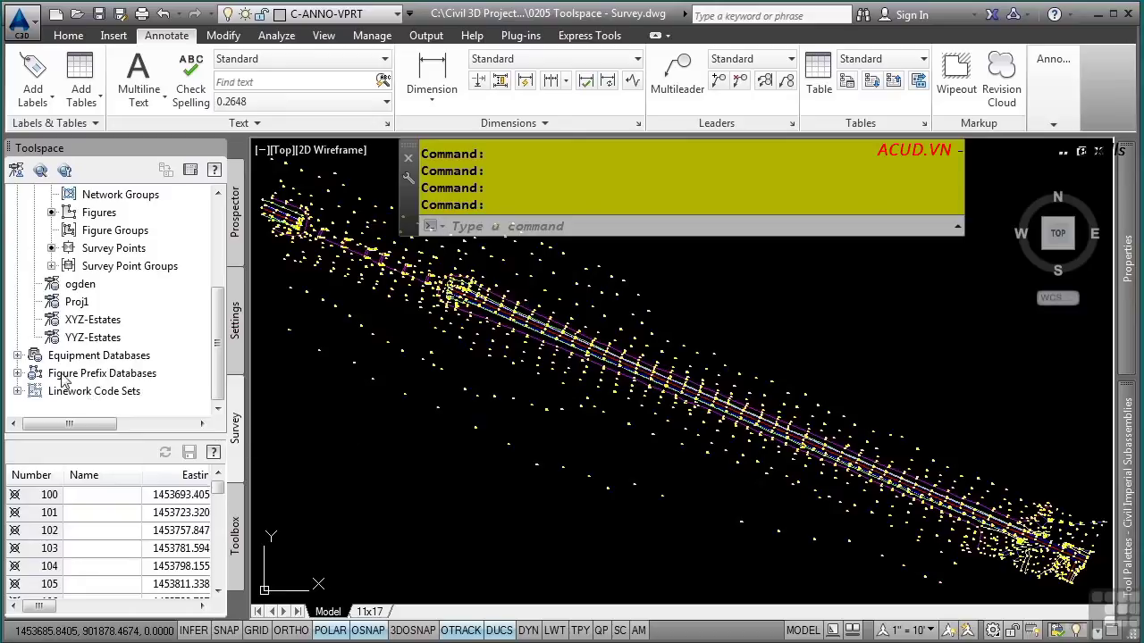
pyautogui.click(17, 355)
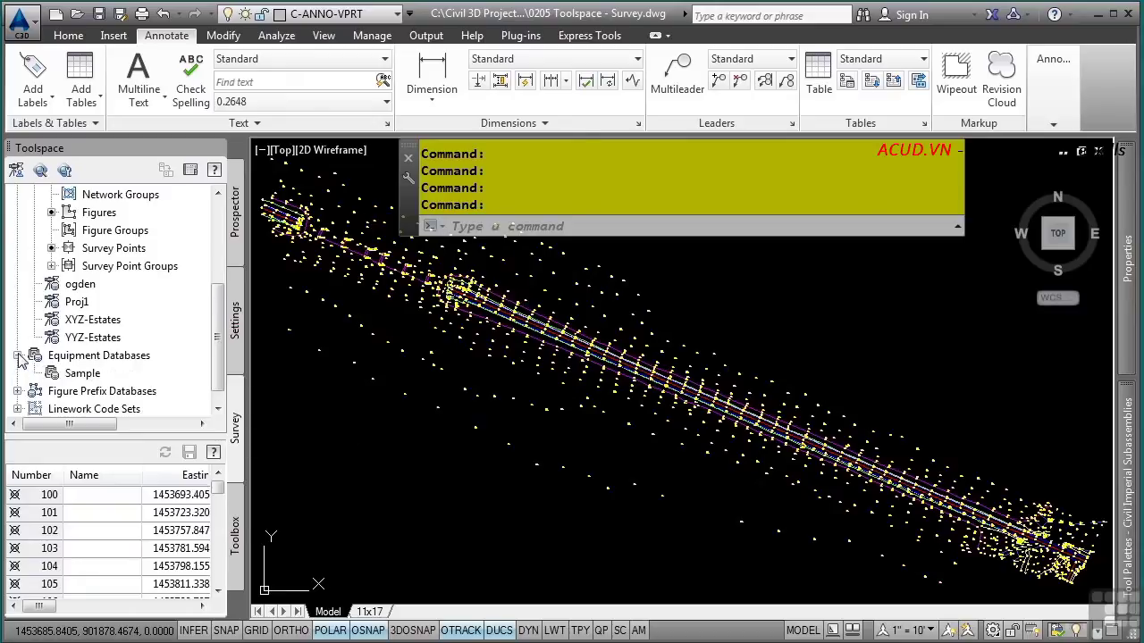
pyautogui.click(17, 392)
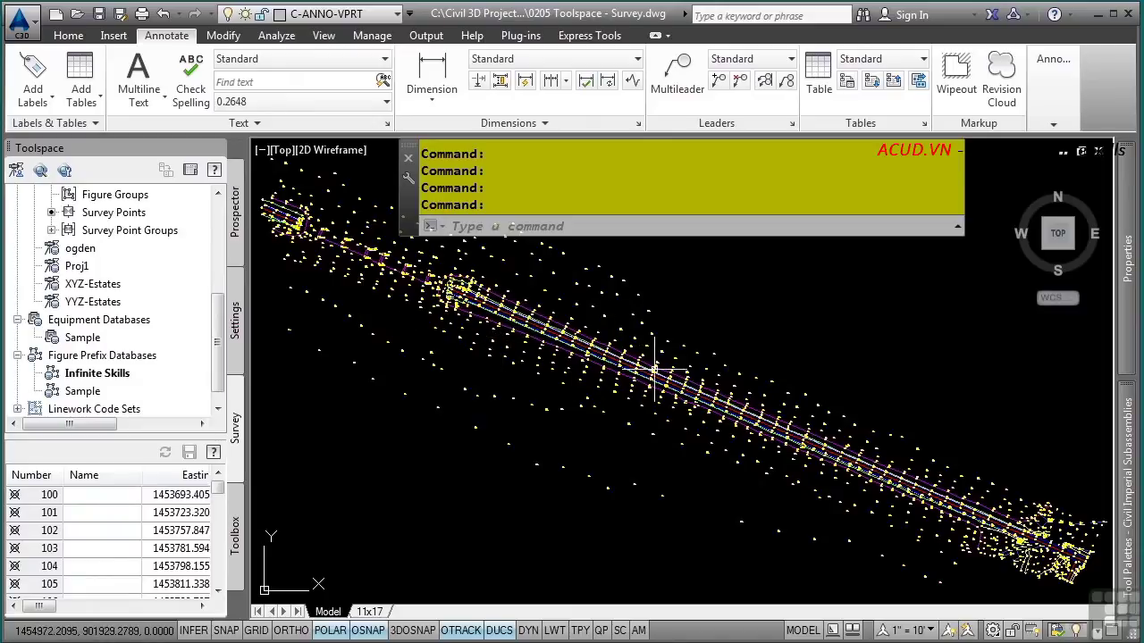
pyautogui.click(17, 408)
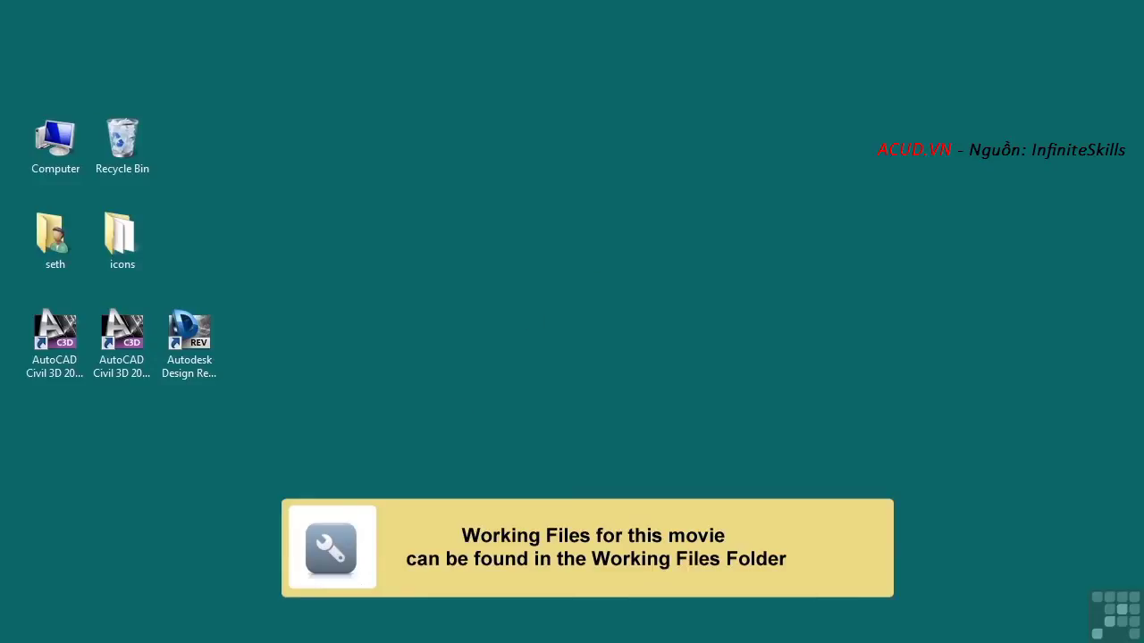
# Step: Switch to the 0205 Toolspace - Survey.dwg drawing in Civil 3D and set the survey databases' working folder to Civil 3D Projects
pyautogui.hotkey('alt', 'Tab')
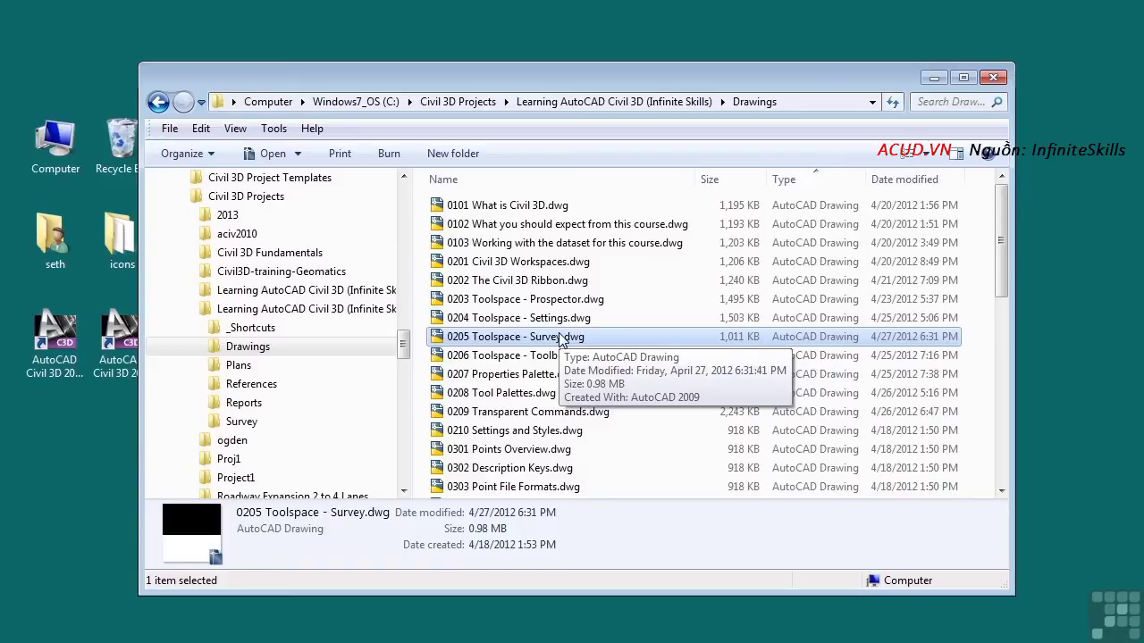
pyautogui.click(934, 78)
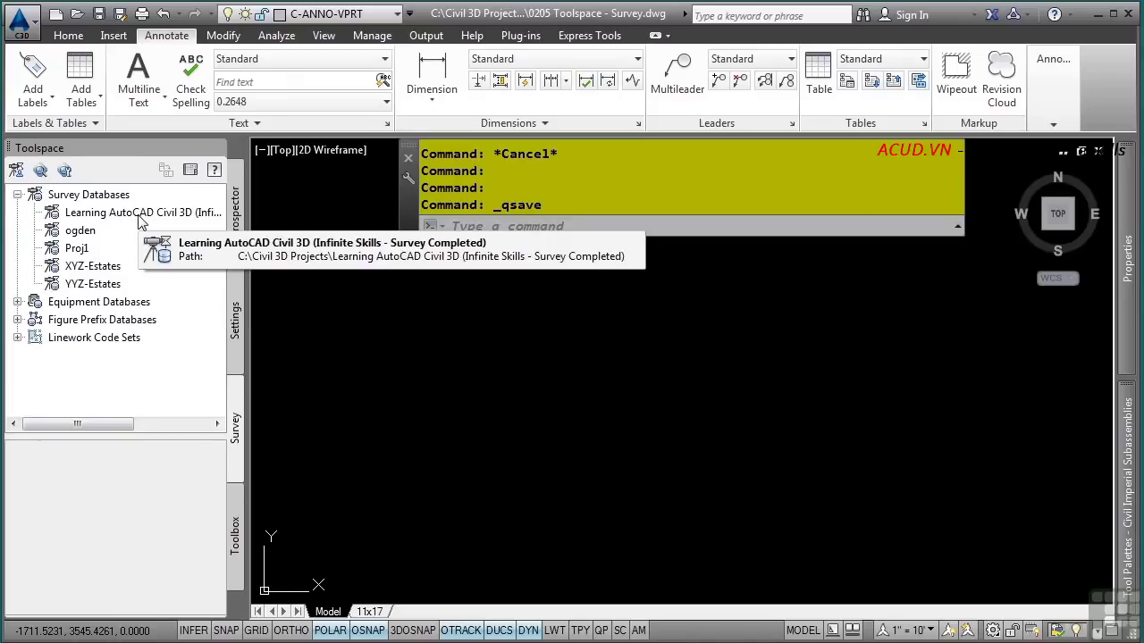
pyautogui.rightClick(80, 198)
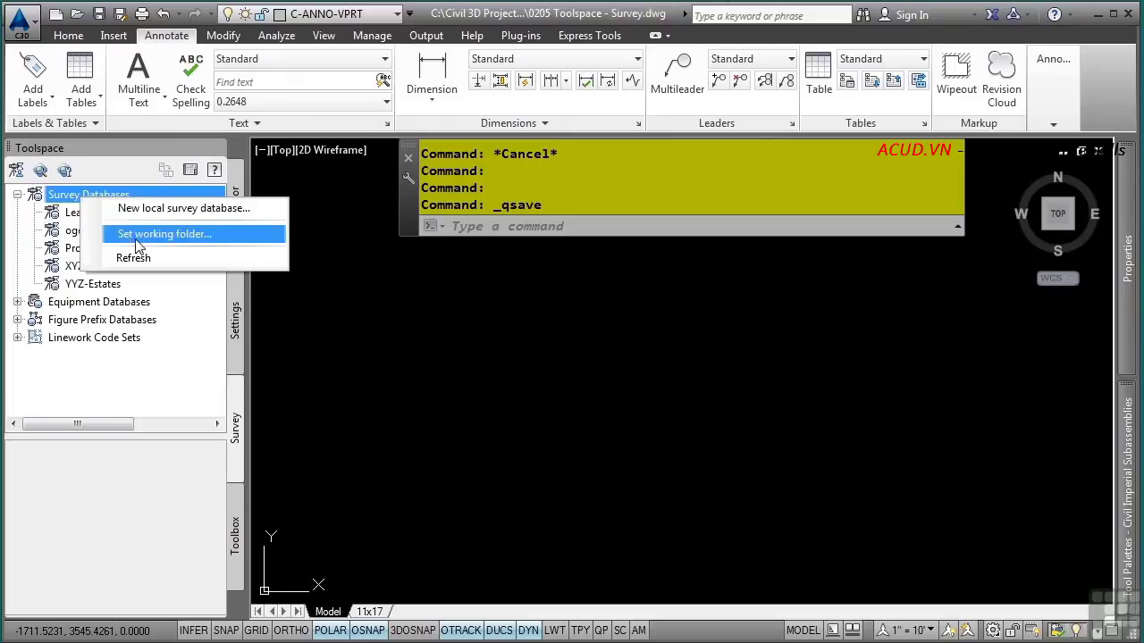
pyautogui.click(154, 234)
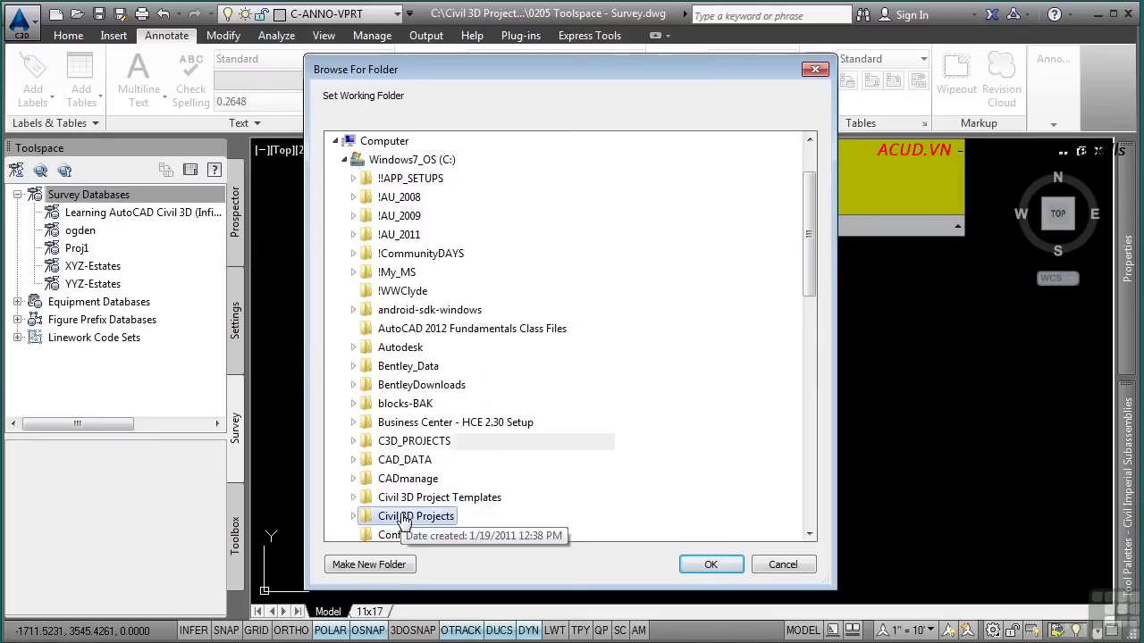
pyautogui.click(701, 564)
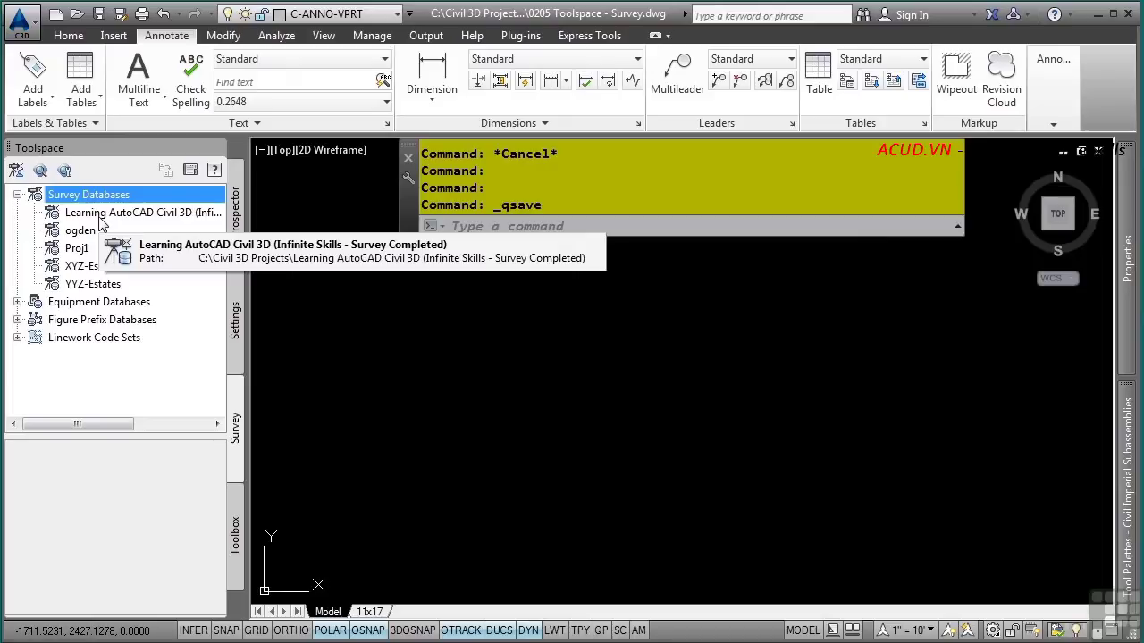
# Step: Open the Infinite Skills - Survey Completed survey database for editing and show the contents of its Points-EG.csv import event
pyautogui.rightClick(101, 223)
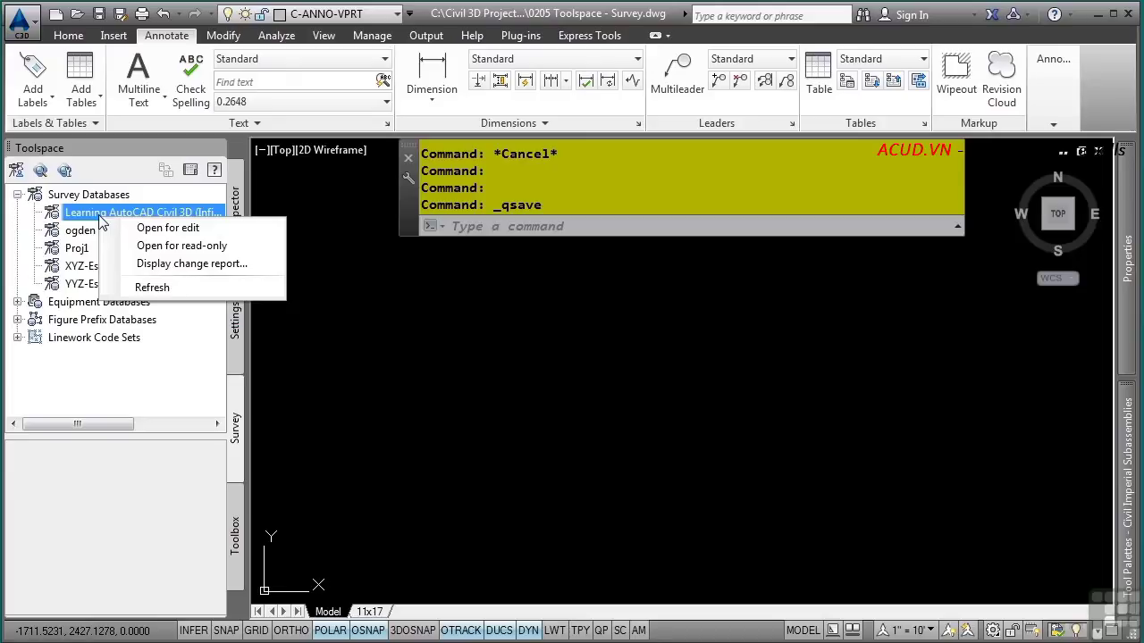
pyautogui.click(148, 228)
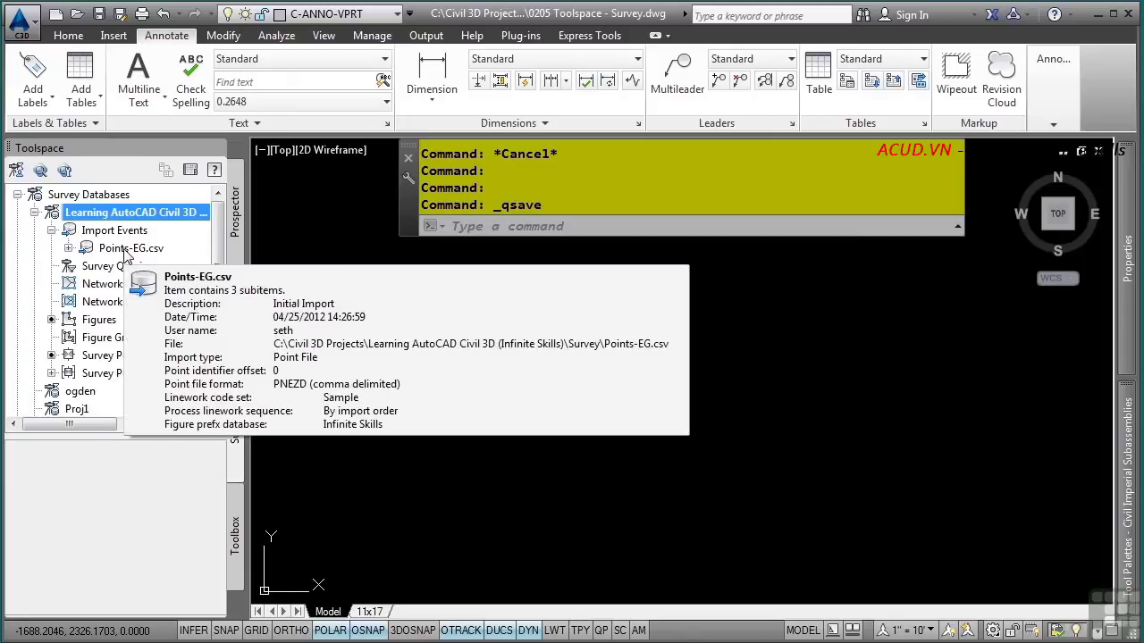
pyautogui.click(69, 248)
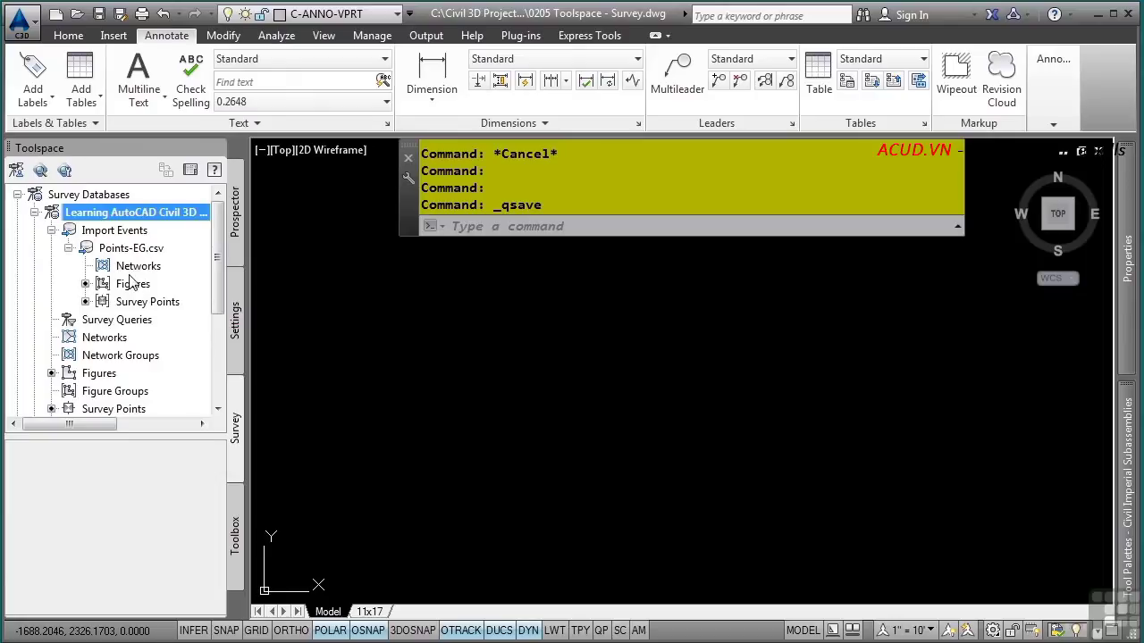
# Step: Insert the Points-EG.csv import event's figures and survey points into the drawing
pyautogui.click(133, 283)
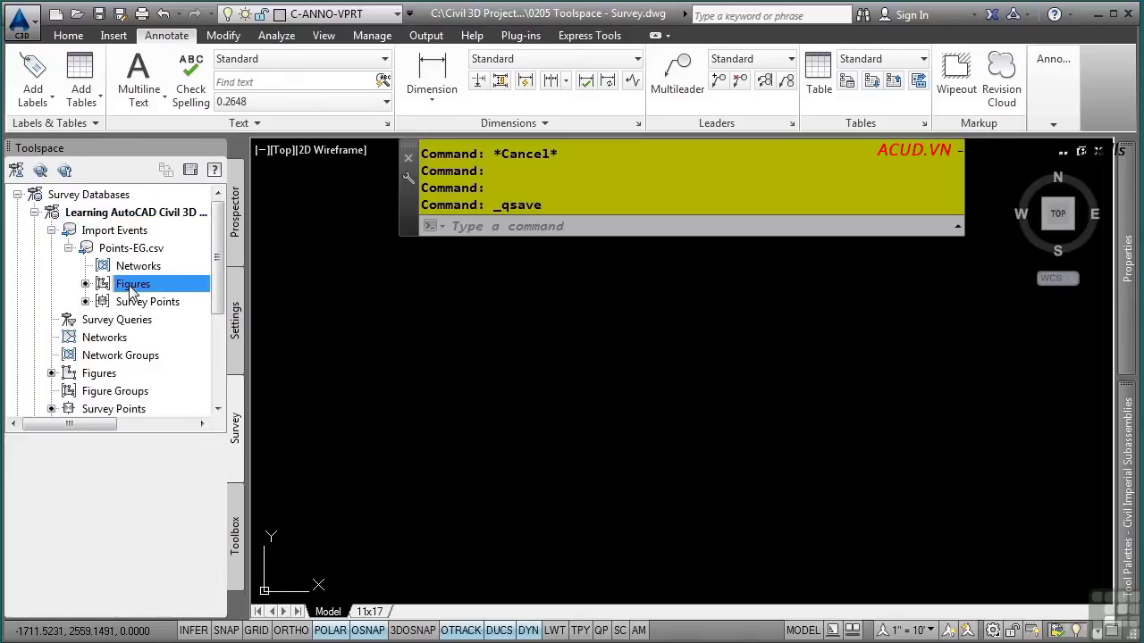
pyautogui.rightClick(134, 285)
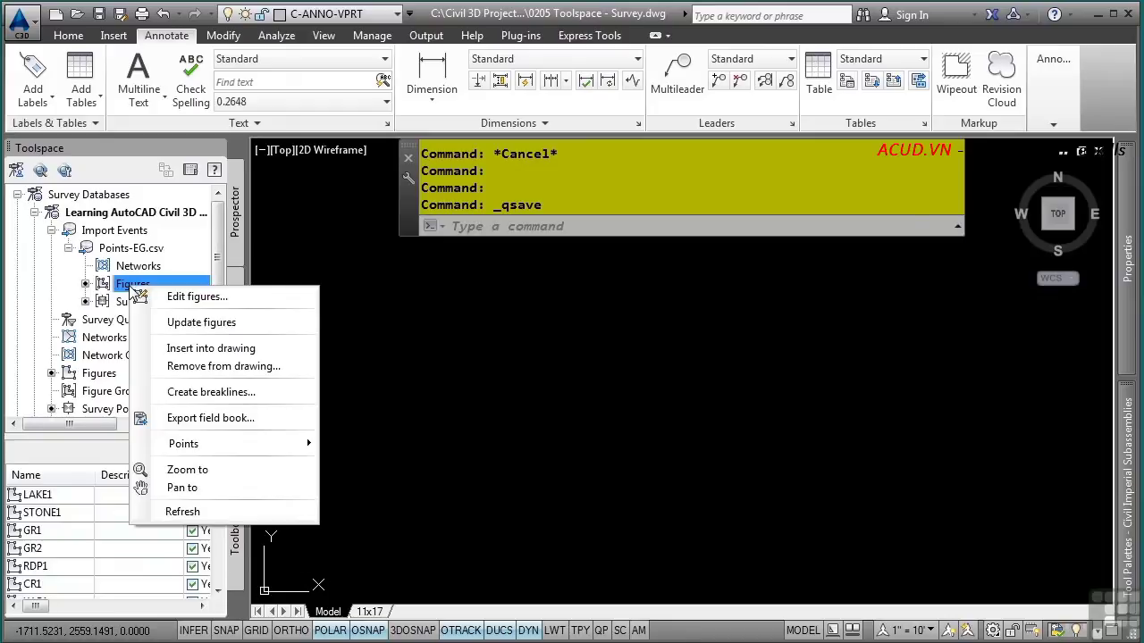
pyautogui.click(208, 352)
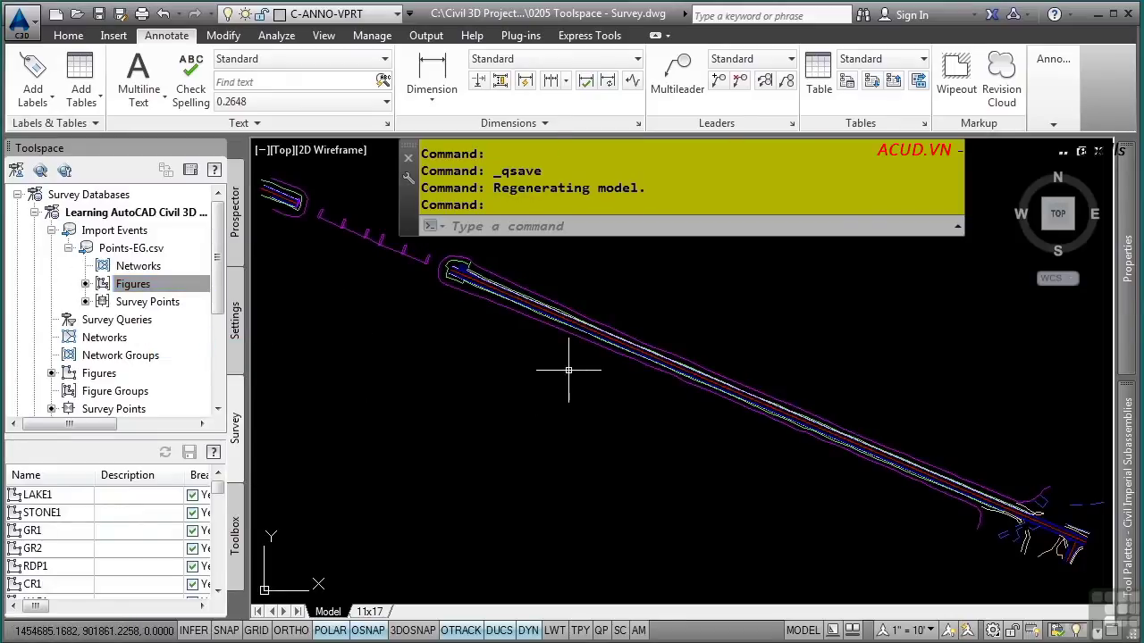
pyautogui.click(123, 303)
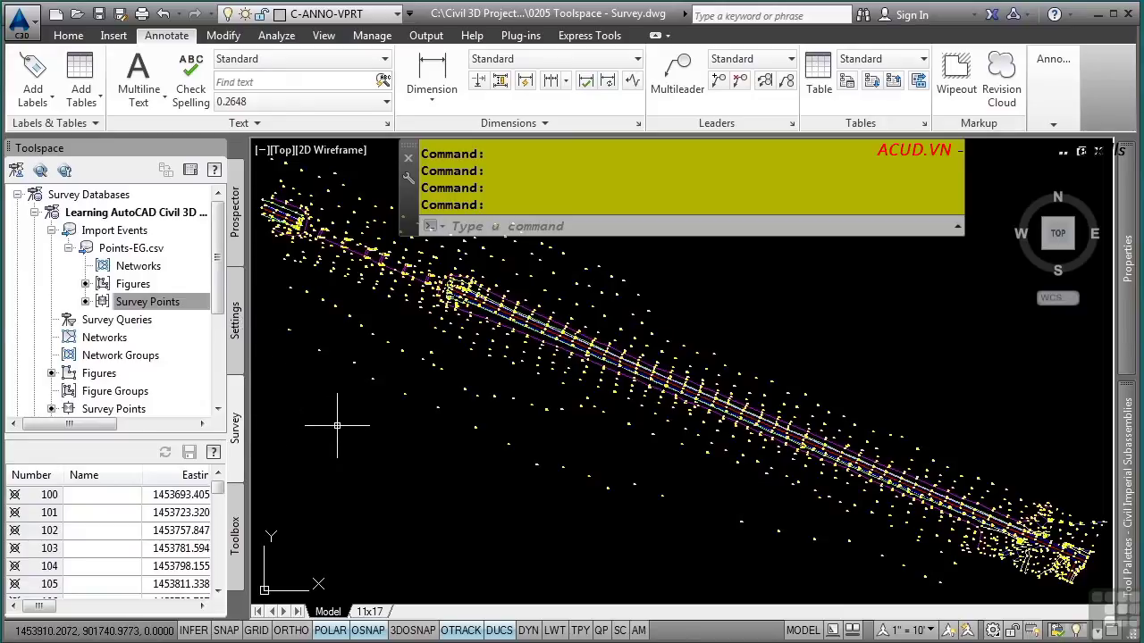
pyautogui.click(148, 302)
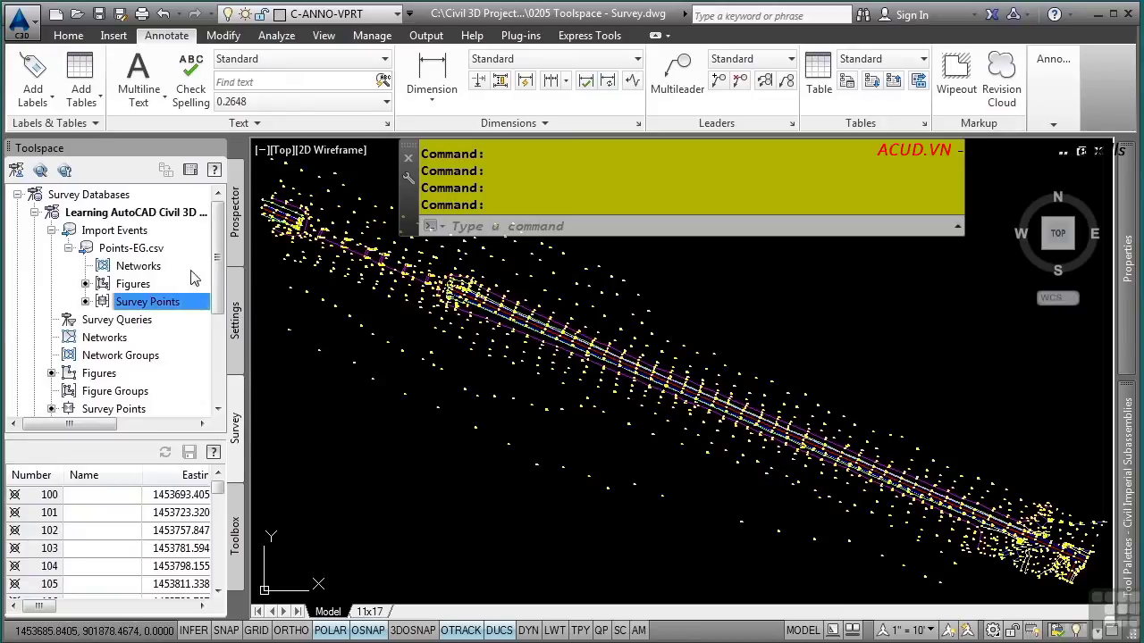
# Step: Examine the entries under the equipment databases, figure prefix databases and linework code sets
pyautogui.moveTo(214, 270); pyautogui.dragTo(214, 362)
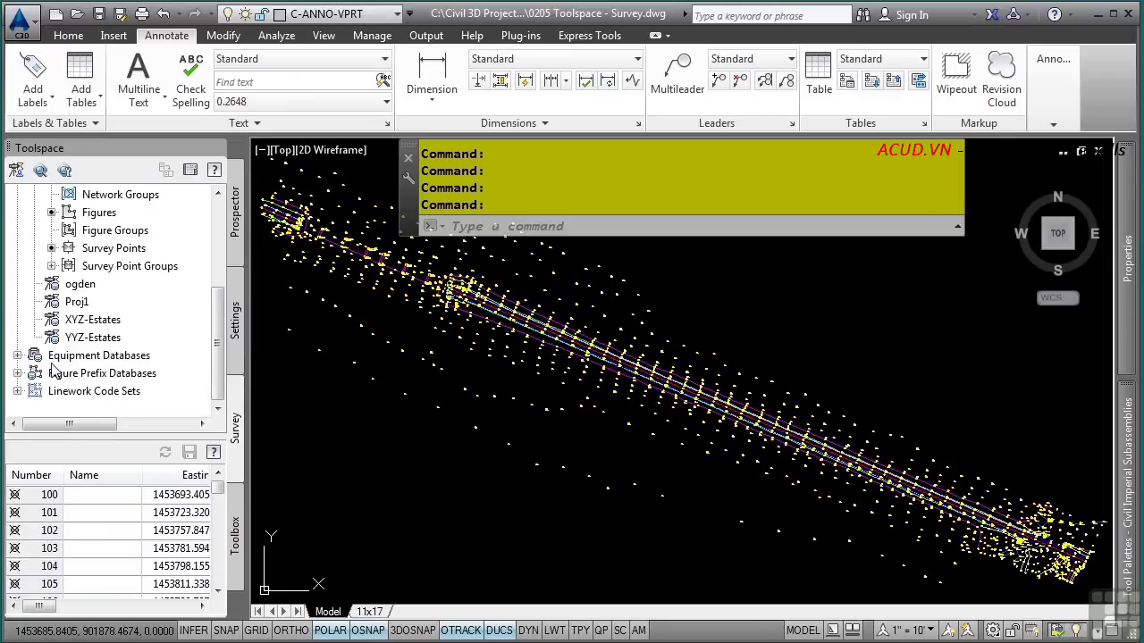
pyautogui.click(17, 356)
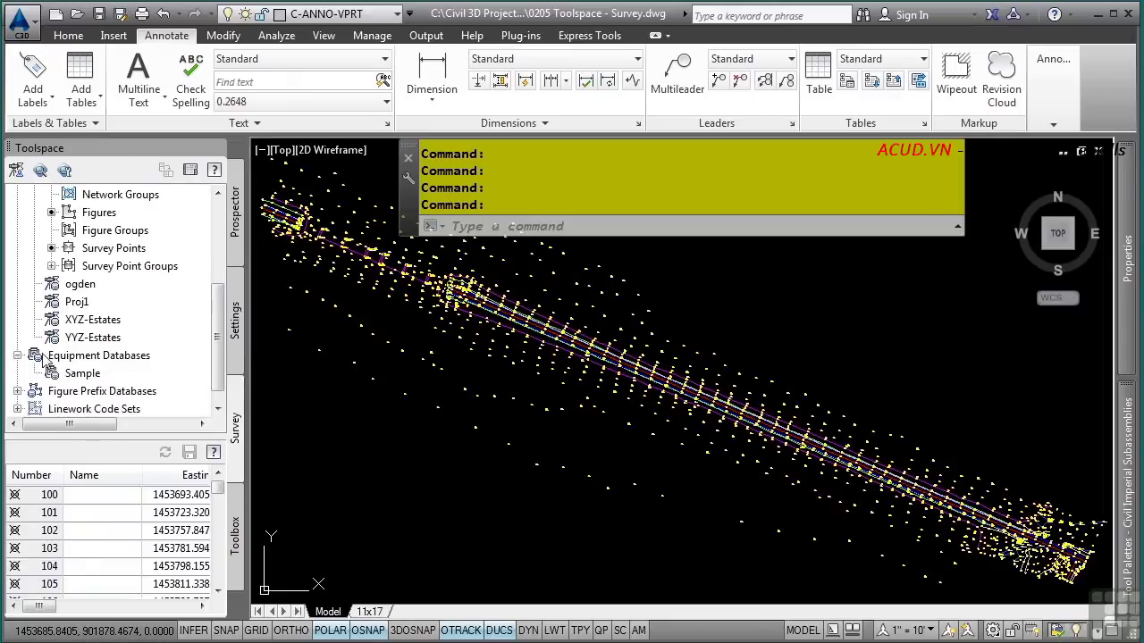
pyautogui.scroll(-1, 114, 372)
pyautogui.doubleClick(113, 372)
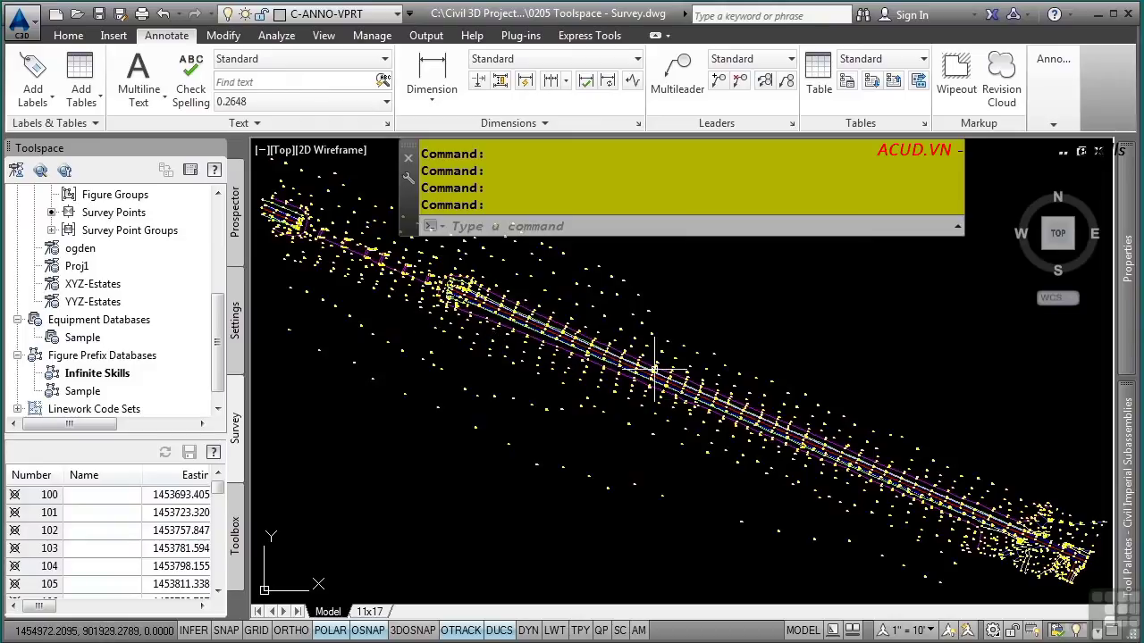
pyautogui.click(18, 408)
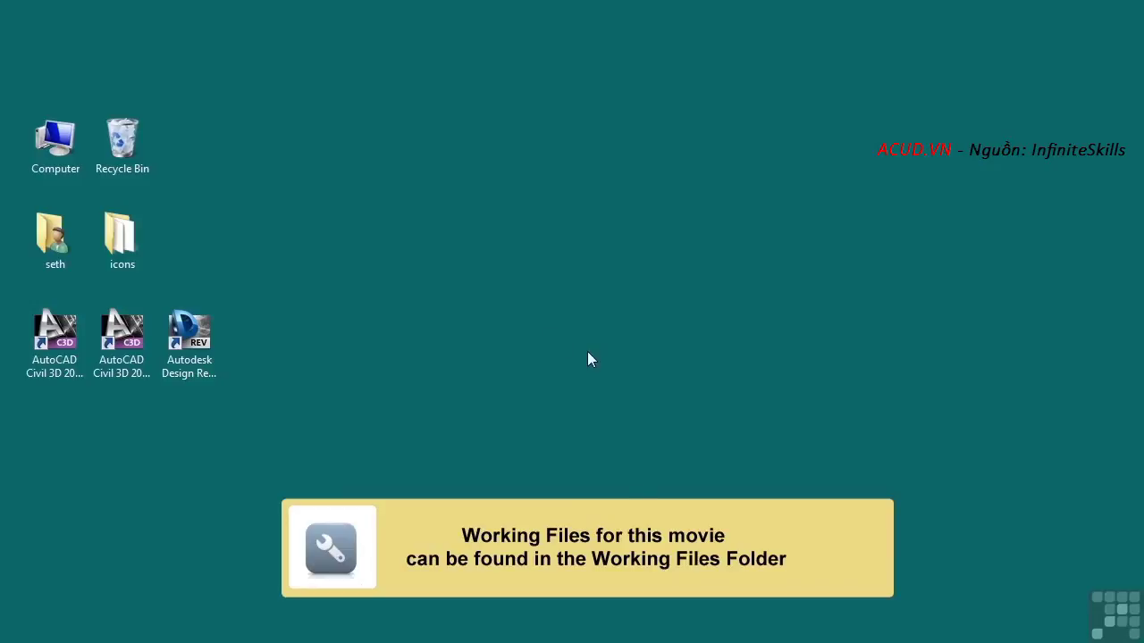
# Step: Switch to the 0206 Toolspace - Toolbox.dwg drawing in Civil 3D and start the Alignment_Curve report from the Toolbox's alignment reports
pyautogui.hotkey('alt', 'Tab')
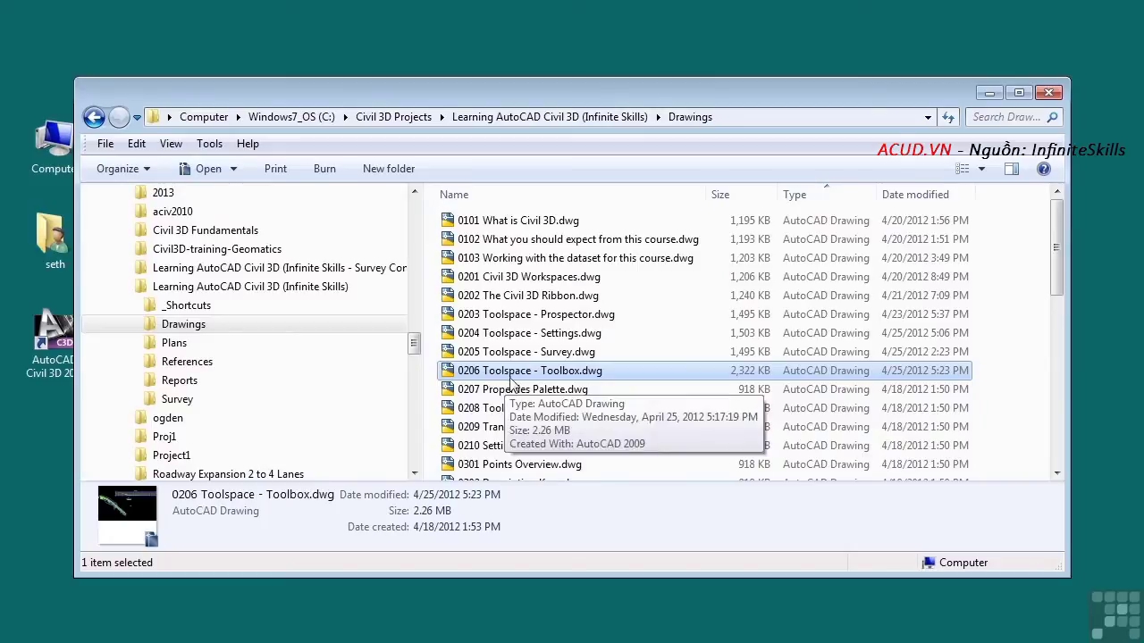
pyautogui.click(989, 93)
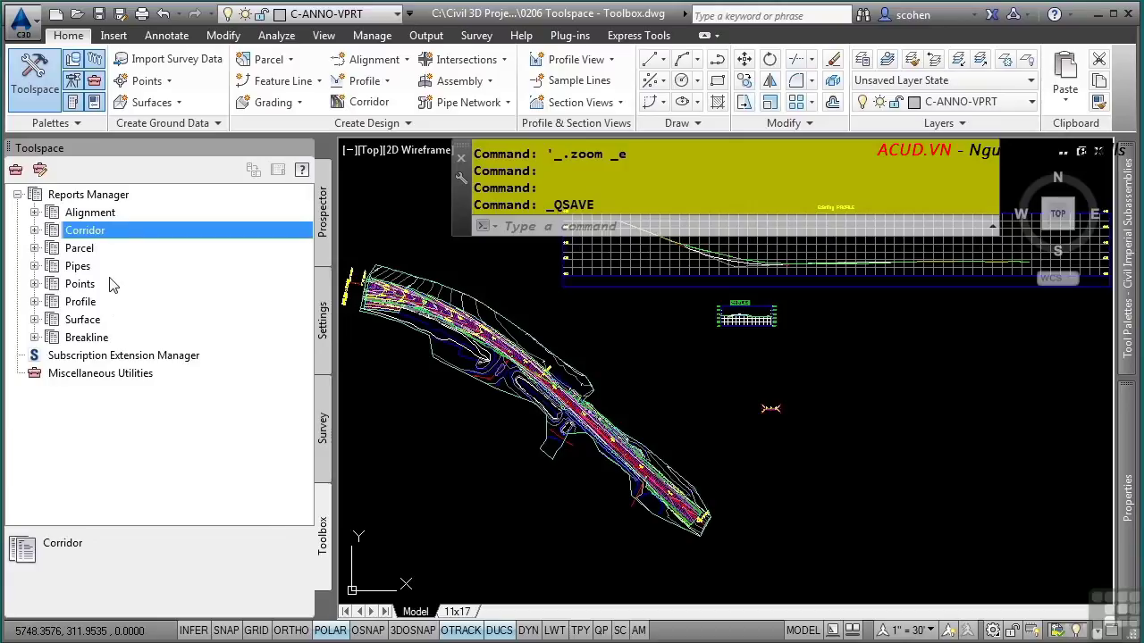
pyautogui.moveTo(482, 405); pyautogui.dragTo(689, 487, button='middle')
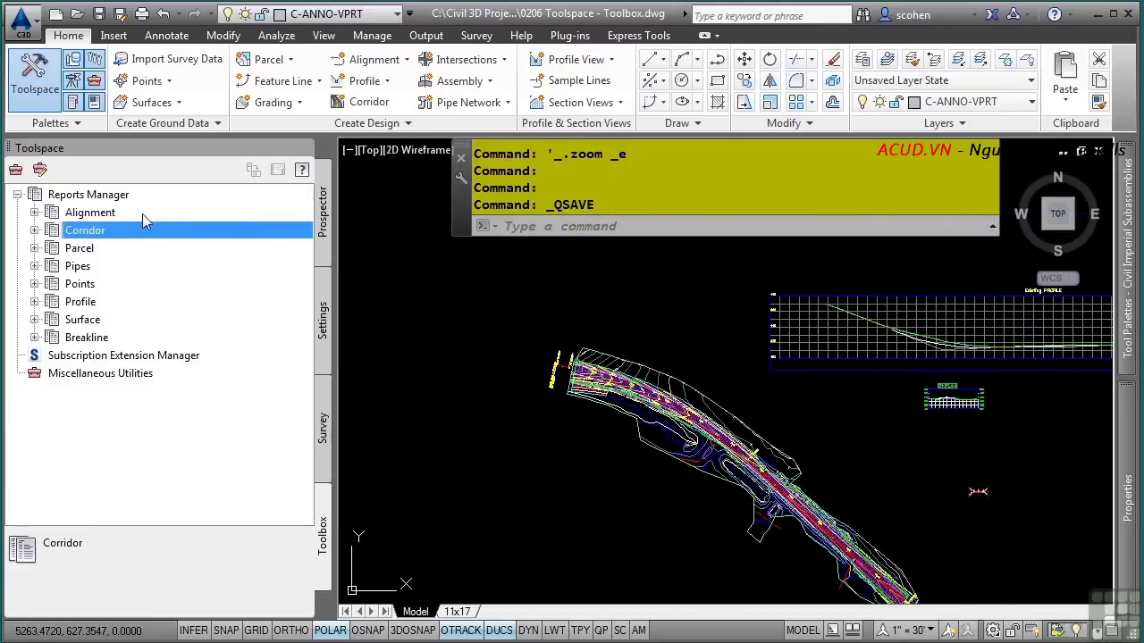
pyautogui.click(33, 213)
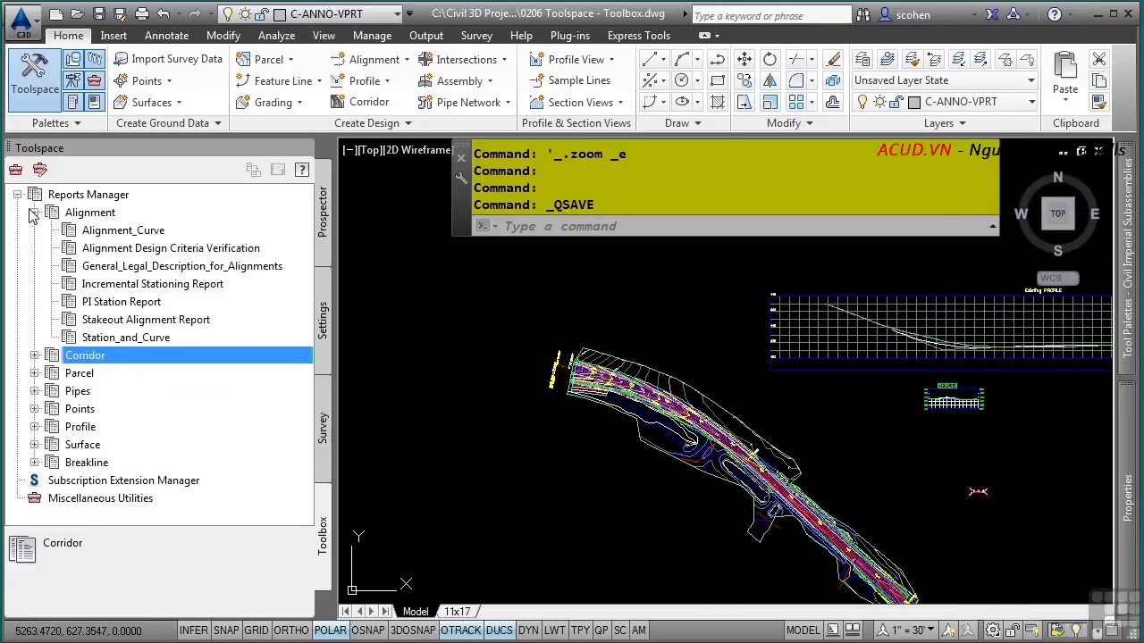
pyautogui.click(136, 235)
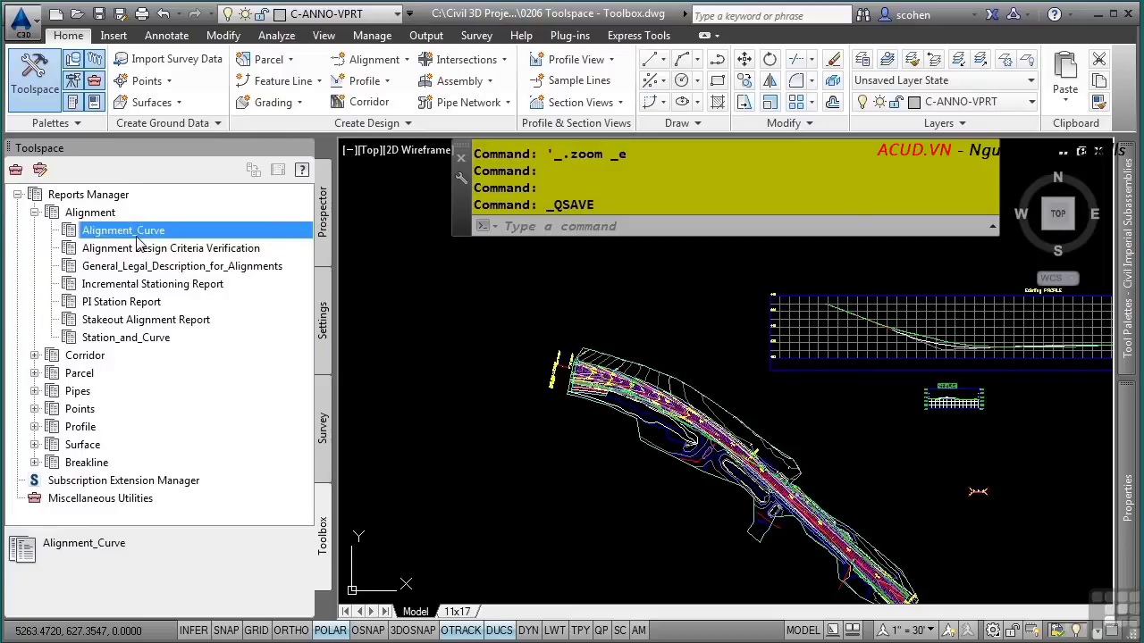
pyautogui.doubleClick(139, 234)
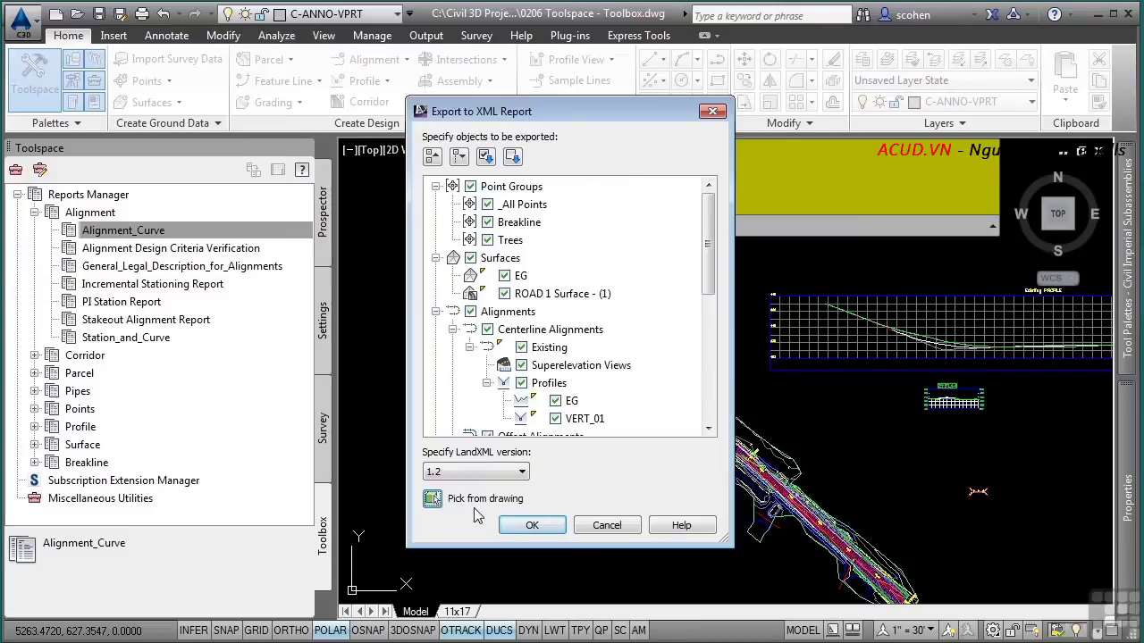
# Step: Limit the XML report export to the Existing centerline alignment by picking it in the drawing, and accept the selection
pyautogui.click(433, 499)
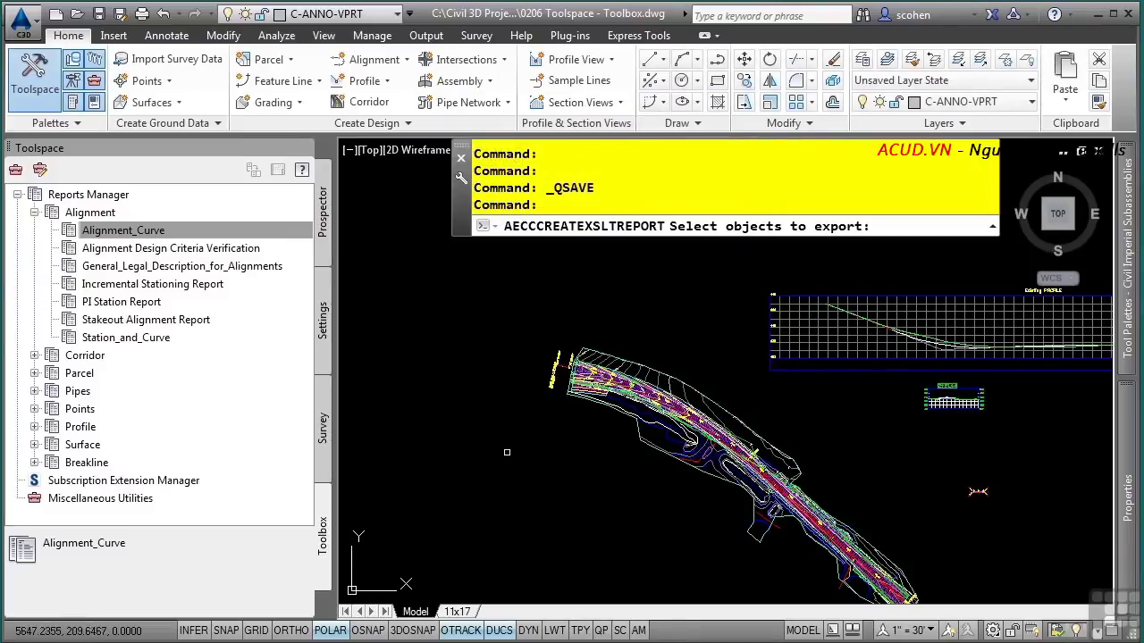
pyautogui.scroll(5, 572, 368)
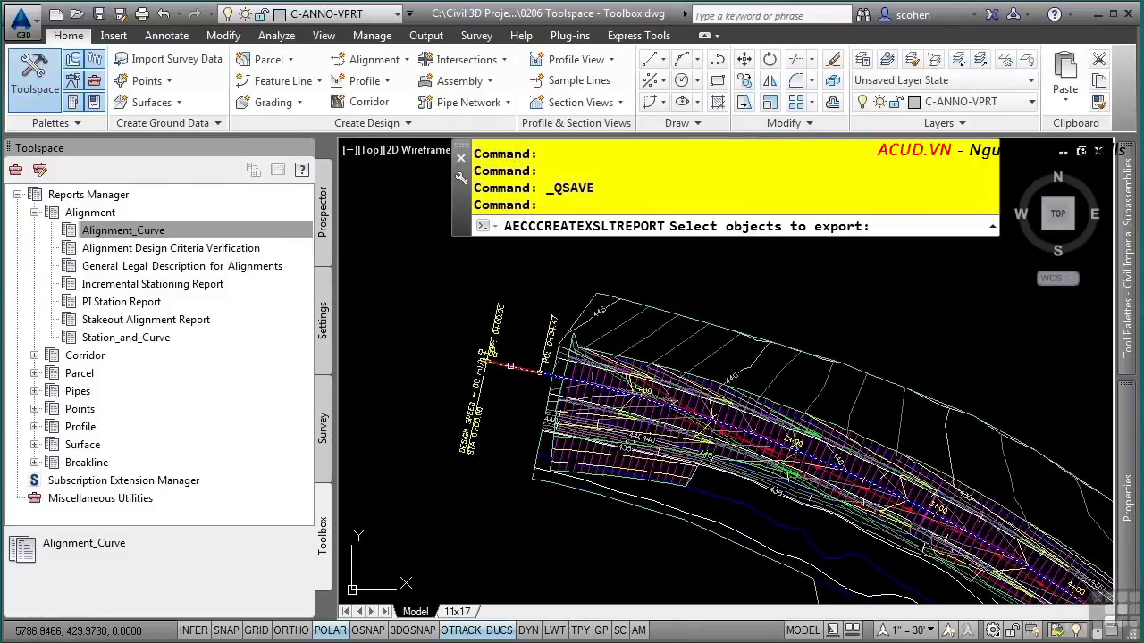
pyautogui.click(511, 365)
pyautogui.press('Return')
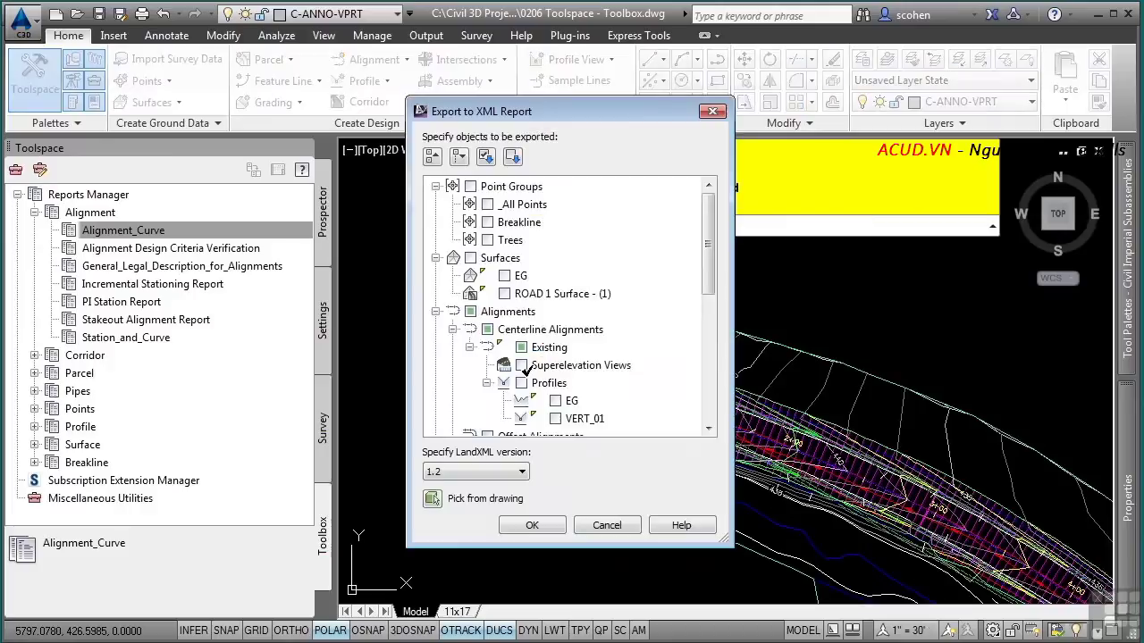
pyautogui.click(533, 524)
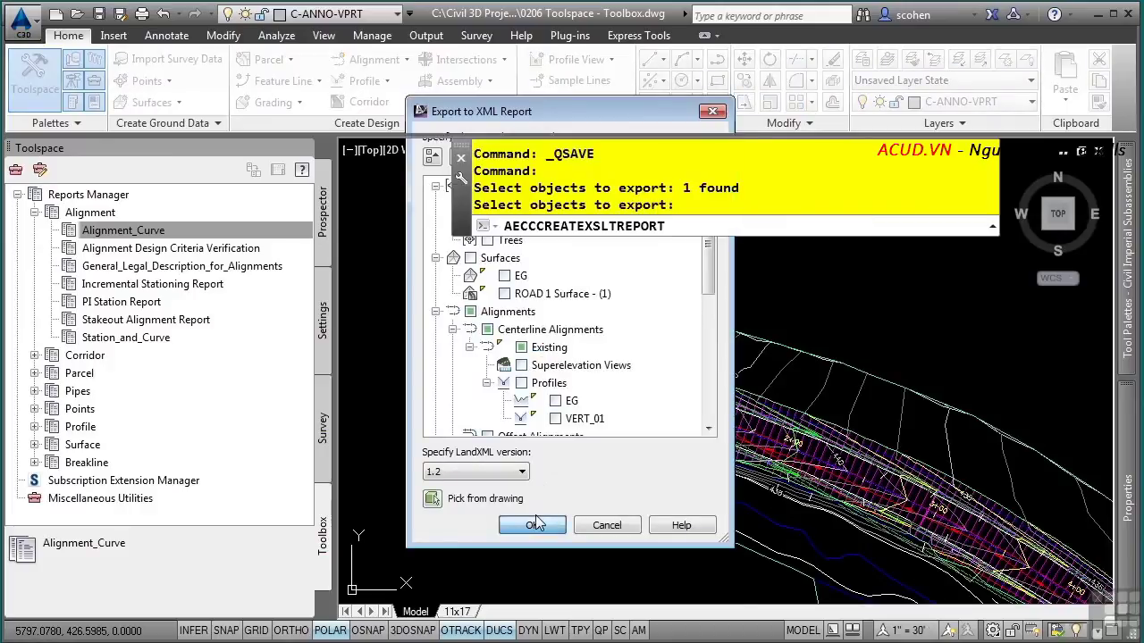
# Step: Save the alignment curve report as ROAD1.html in the Reports folder, replacing the existing file
pyautogui.click(472, 183)
pyautogui.doubleClick(472, 184)
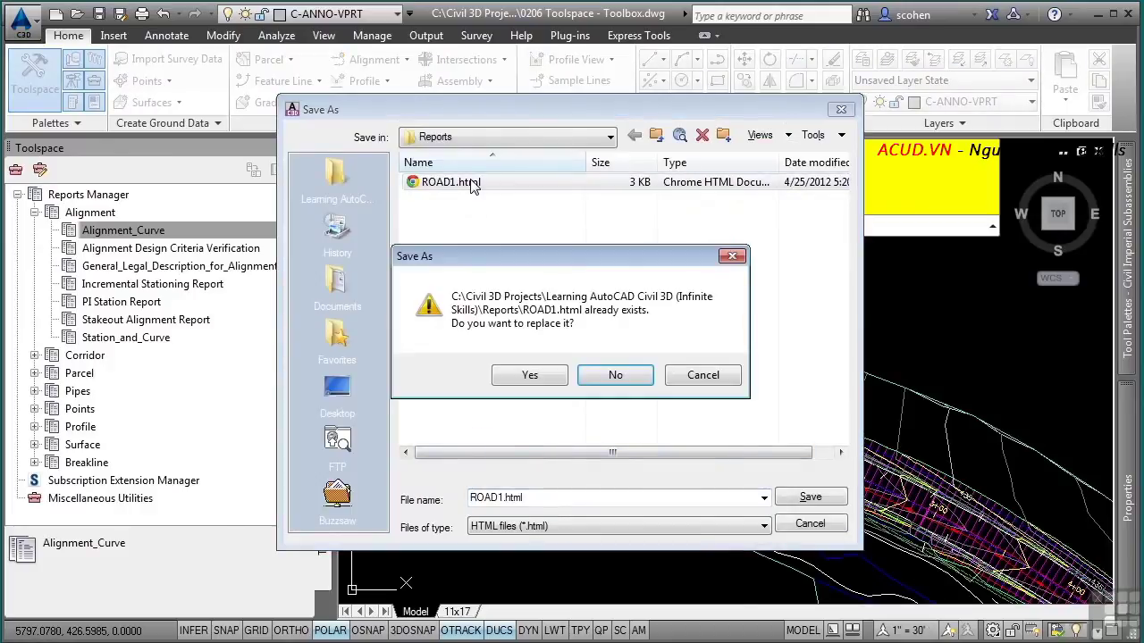
pyautogui.click(529, 380)
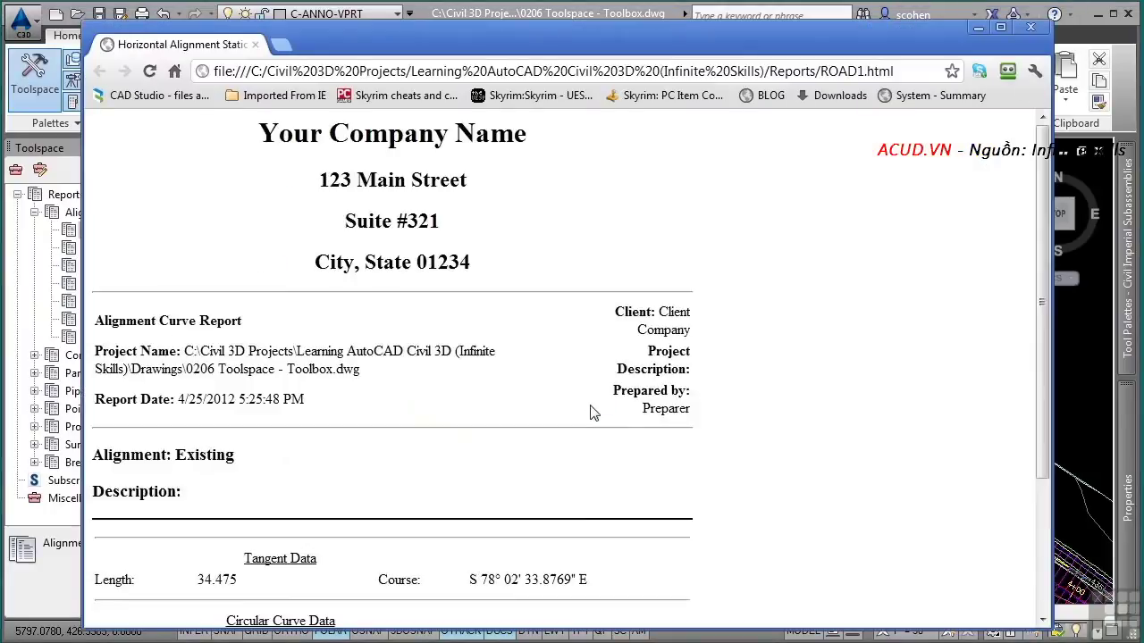
# Step: Read through the alignment curve report's header, tangent data and circular curve data, and close the report
pyautogui.scroll(-5, 554, 411)
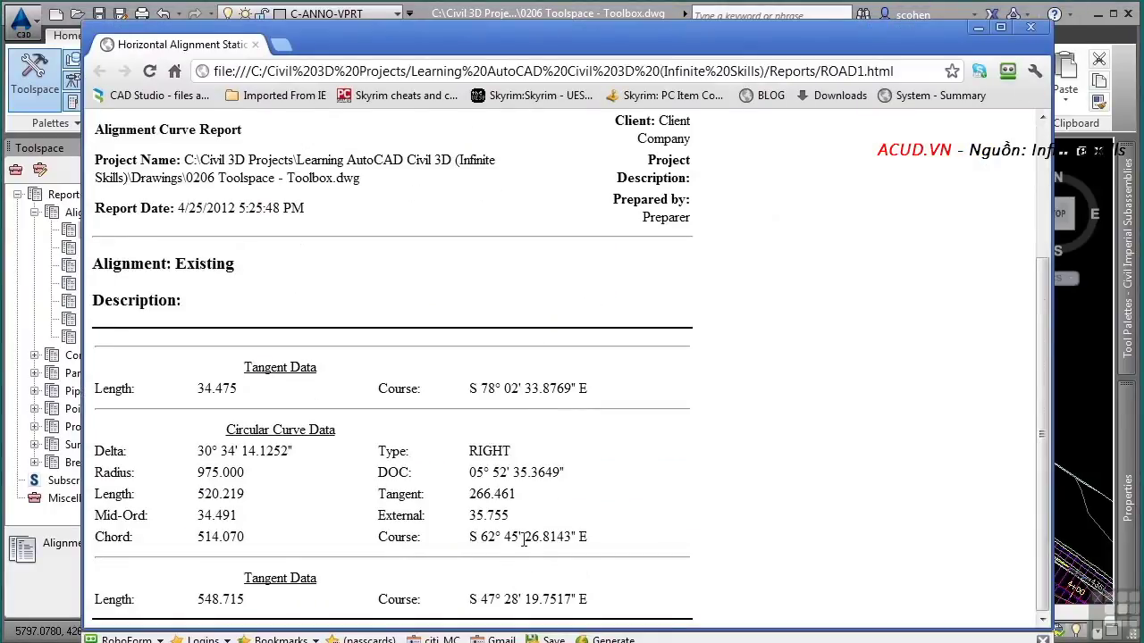
pyautogui.scroll(3, 524, 520)
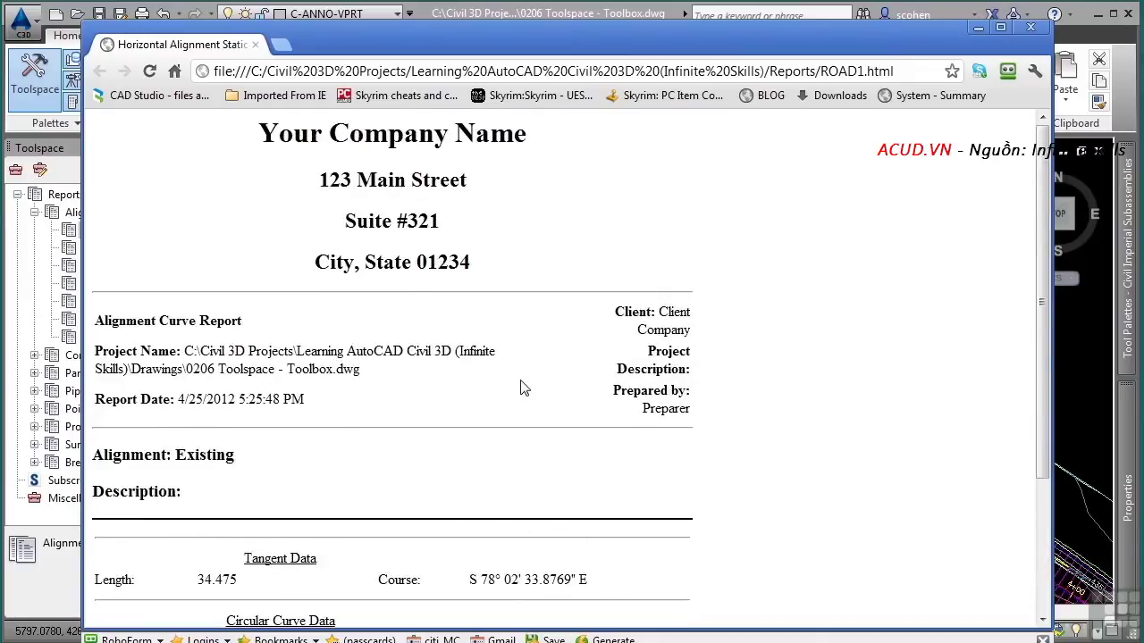
pyautogui.rightClick(524, 388)
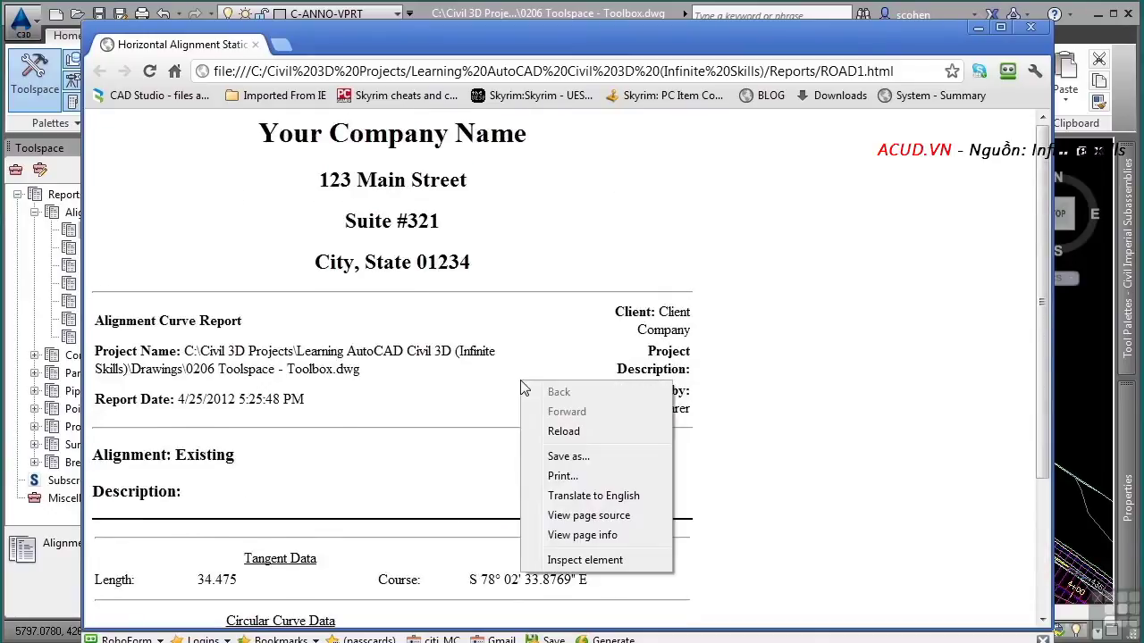
pyautogui.click(489, 307)
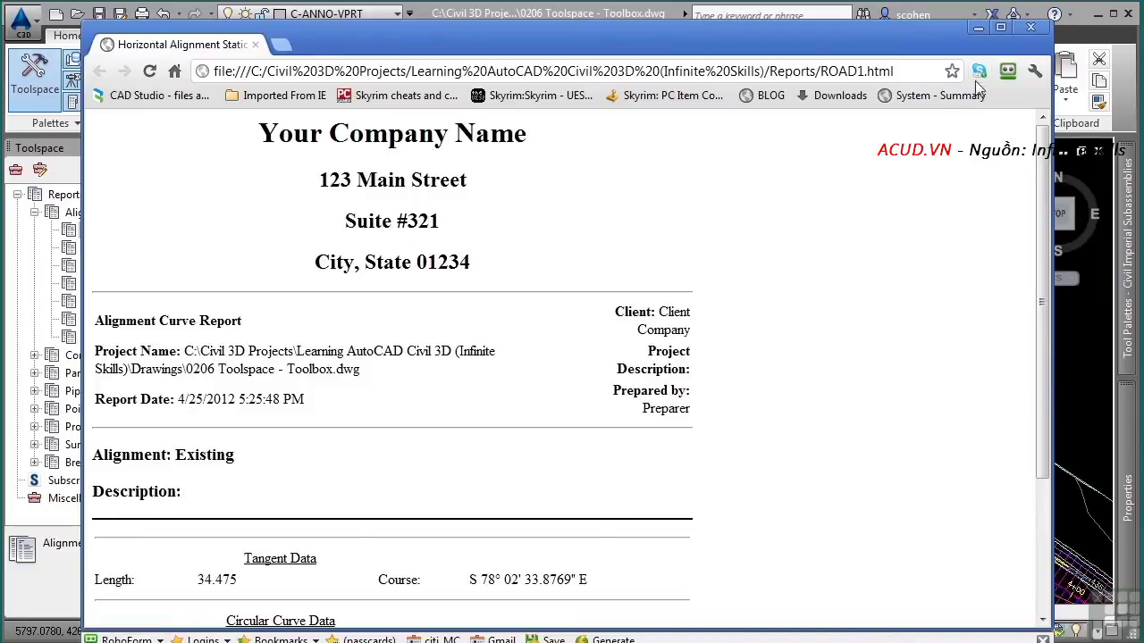
pyautogui.click(1028, 26)
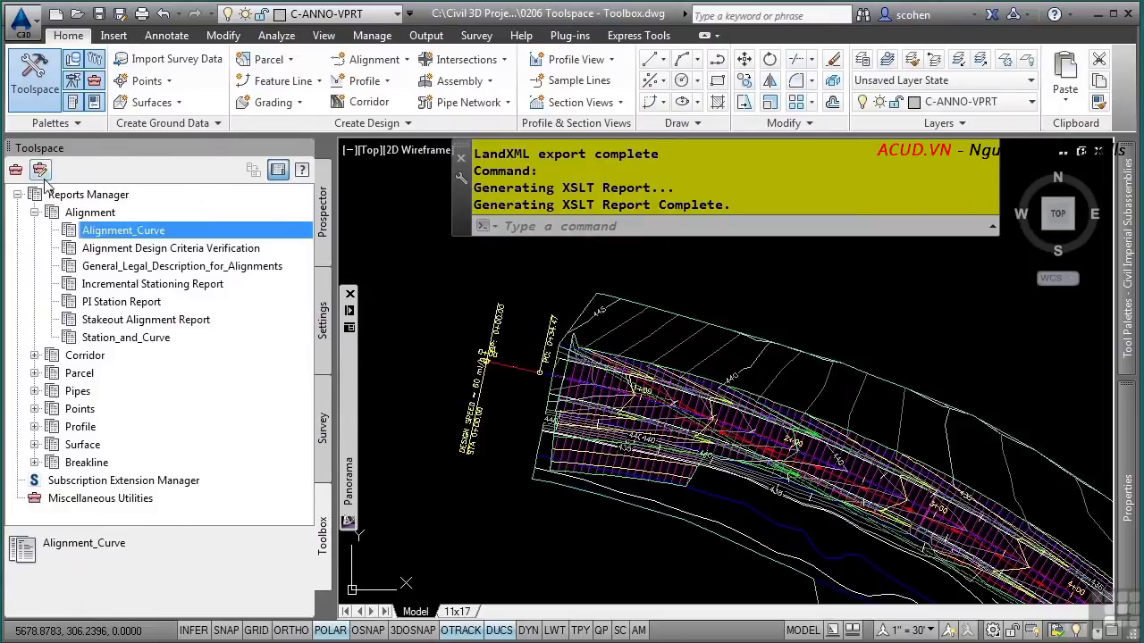
# Step: Examine the report settings for the client details and legal descriptions, leaving them without saving changes
pyautogui.click(17, 171)
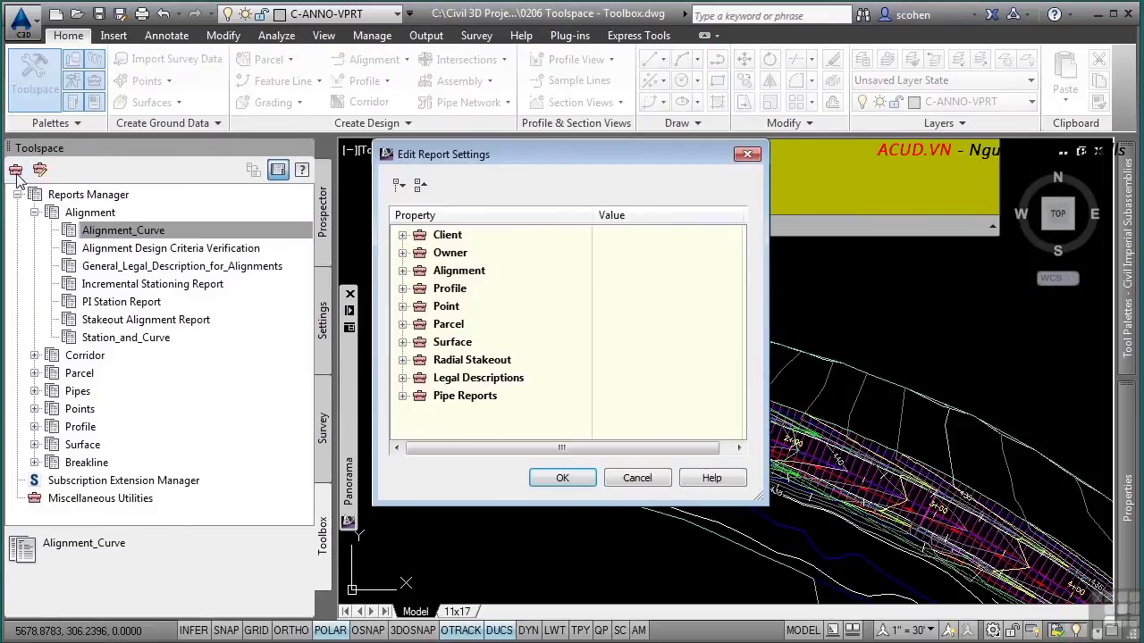
pyautogui.click(403, 235)
pyautogui.click(420, 253)
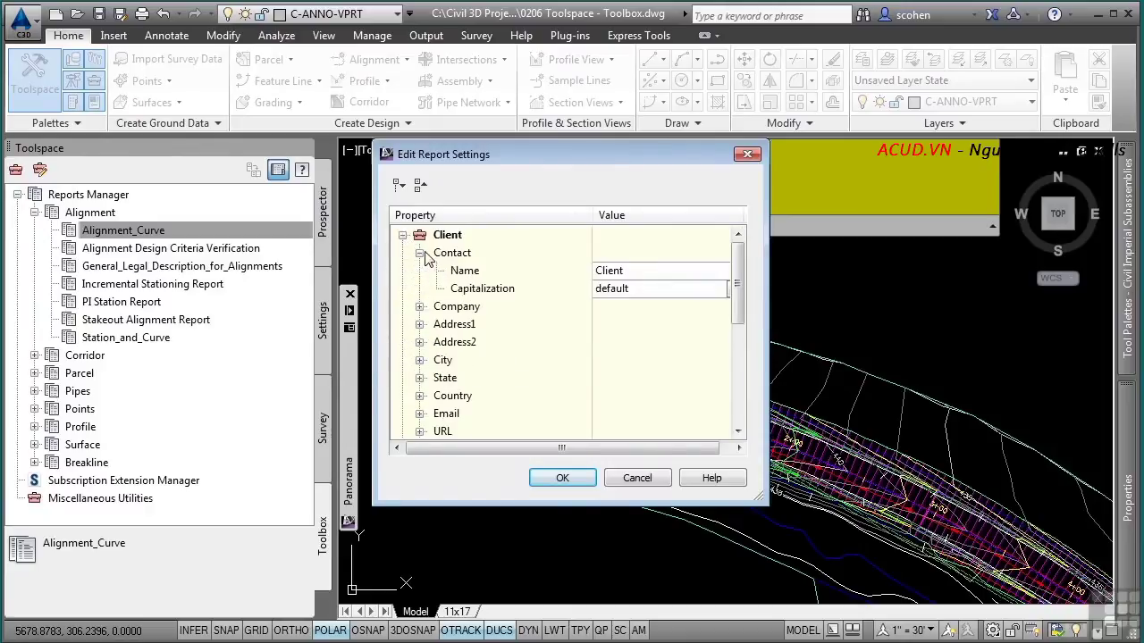
pyautogui.click(419, 307)
pyautogui.click(419, 360)
pyautogui.scroll(-1, 571, 341)
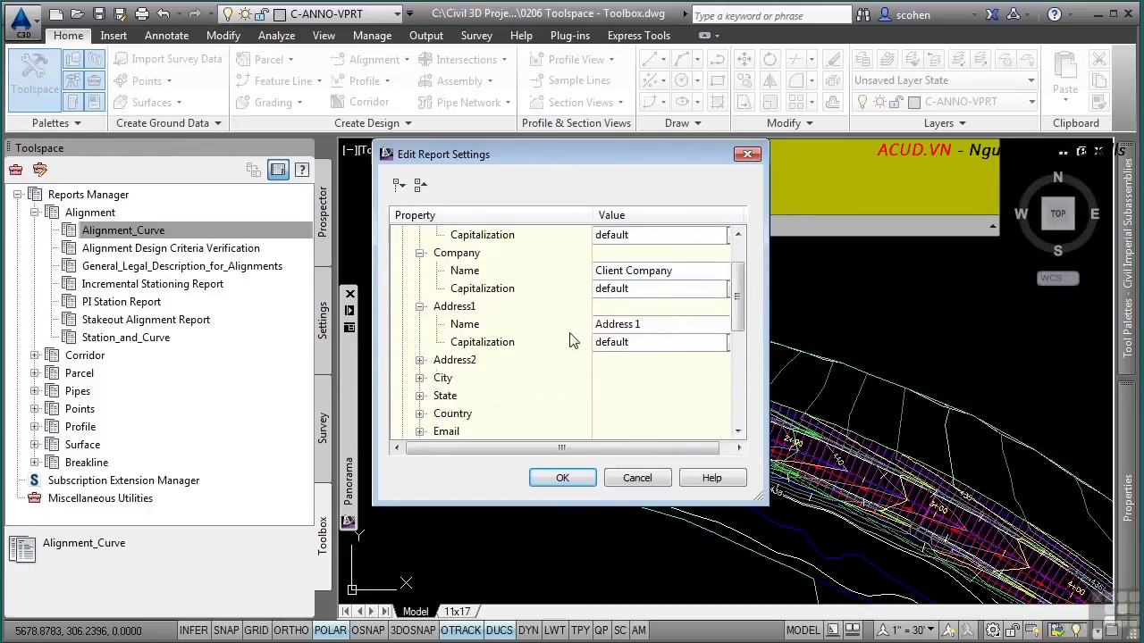
pyautogui.scroll(-5, 572, 342)
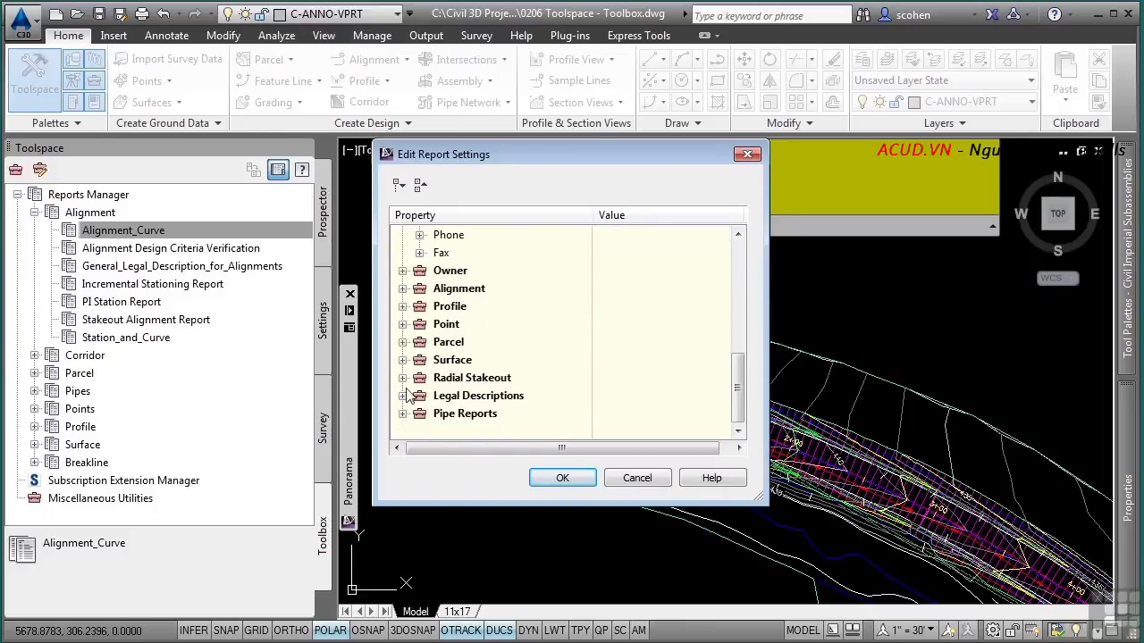
pyautogui.click(403, 396)
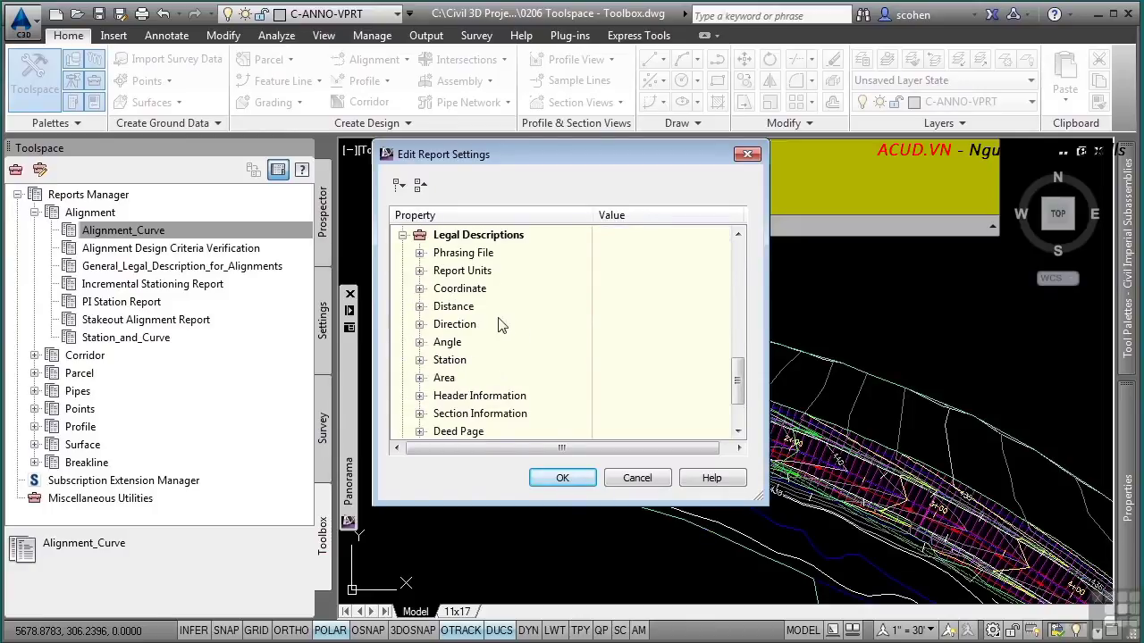
pyautogui.scroll(2, 500, 326)
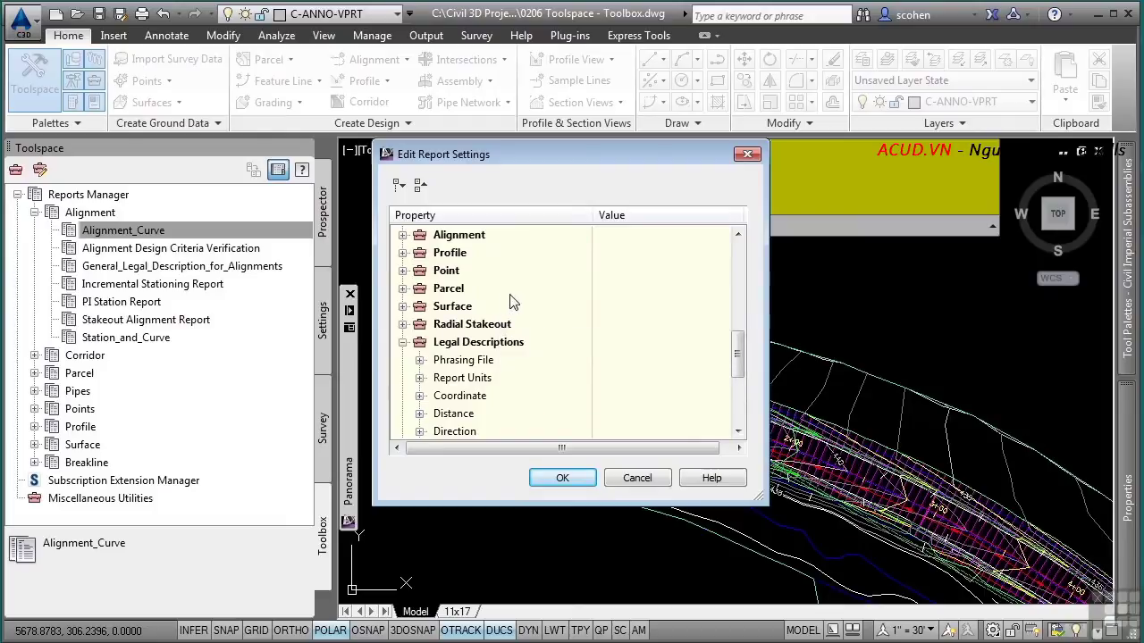
pyautogui.click(633, 477)
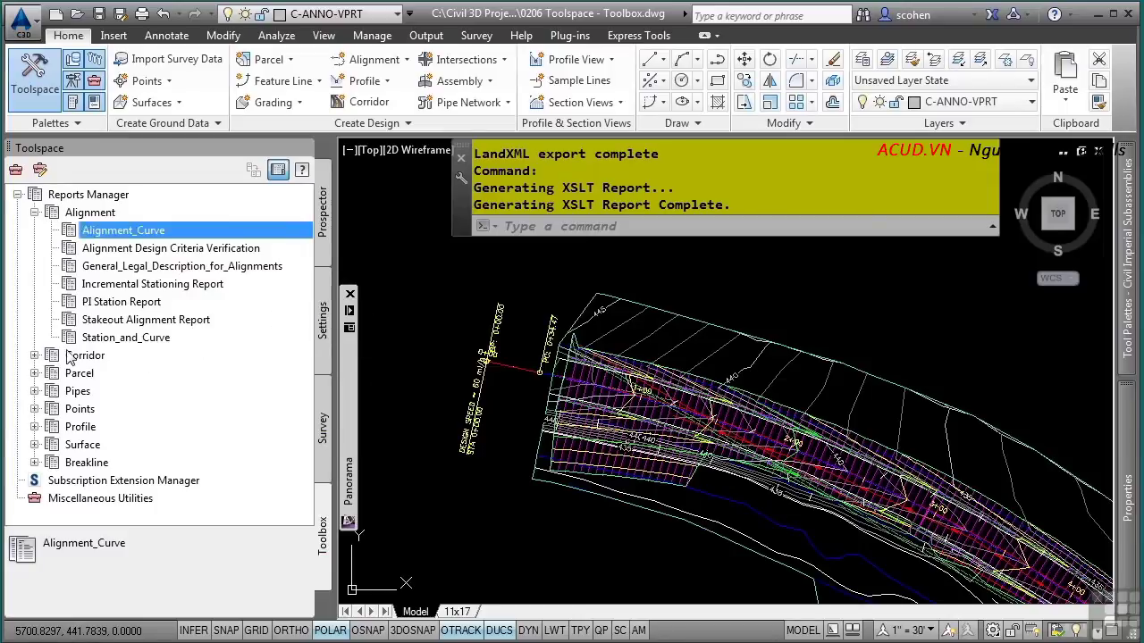
# Step: Create a Slope Stake Report for corridor ROAD 1 along the Existing alignment, using the Datum link and SL Collection - 1
pyautogui.click(35, 357)
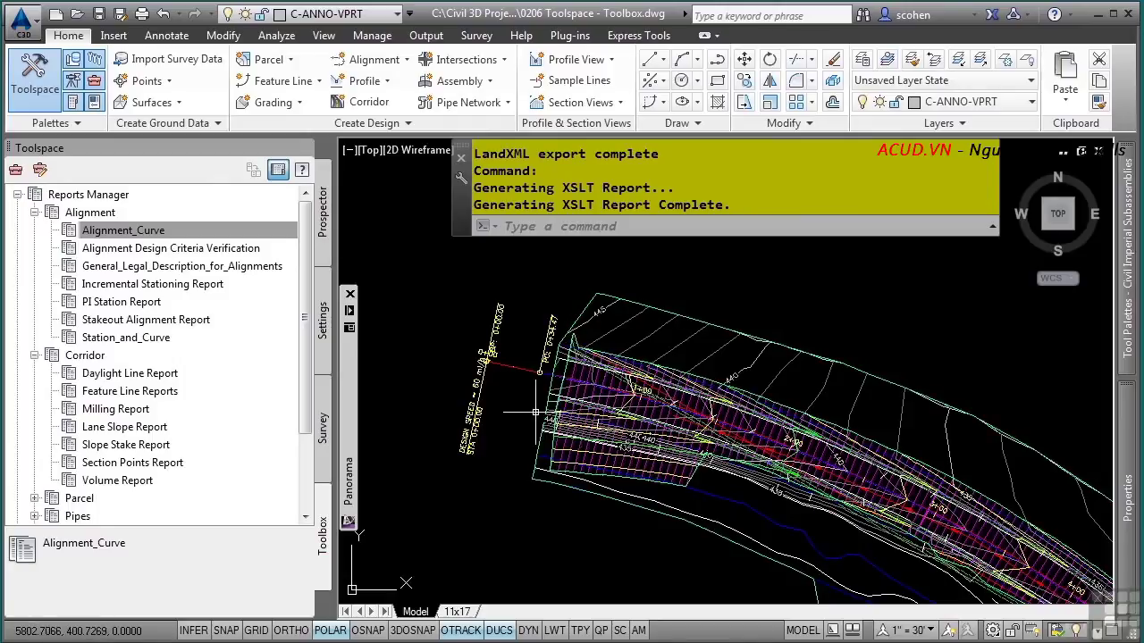
pyautogui.doubleClick(124, 445)
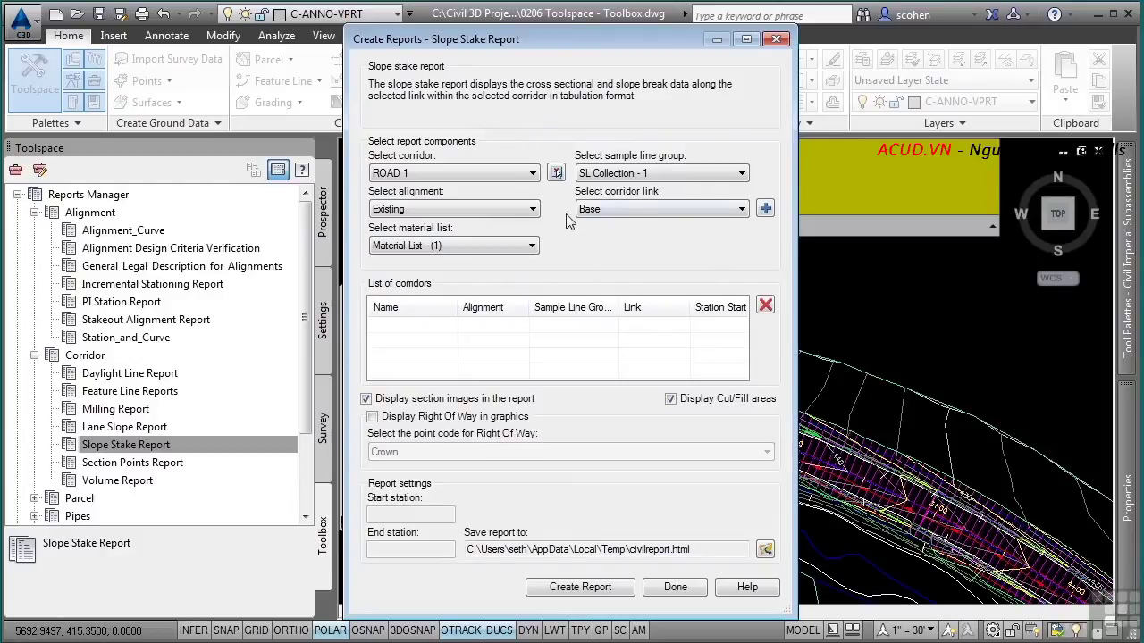
pyautogui.click(627, 204)
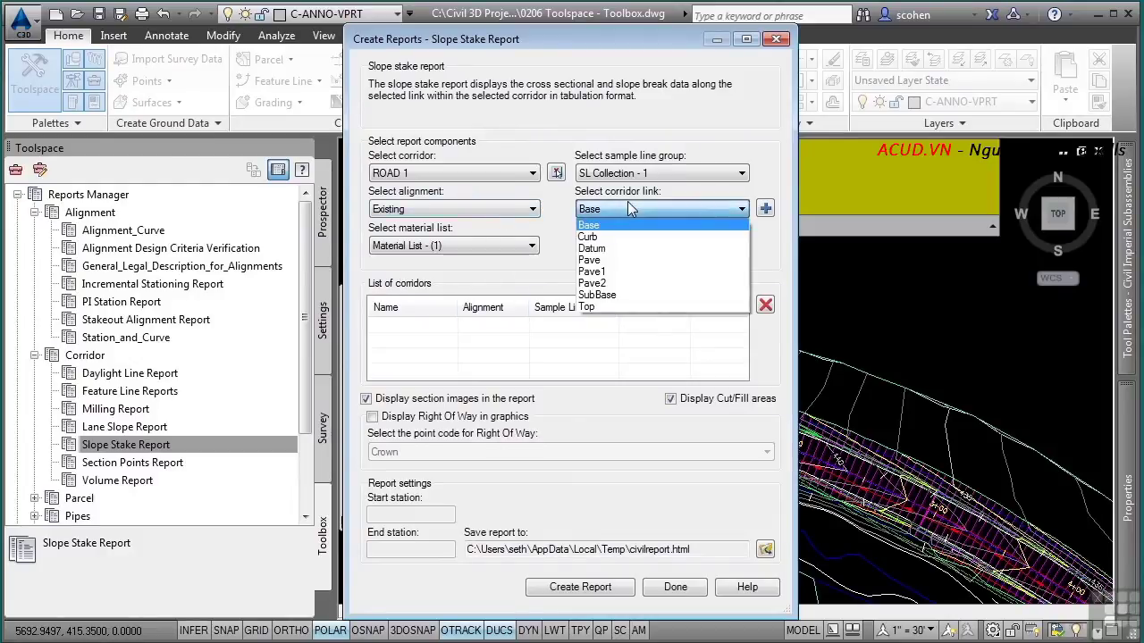
pyautogui.click(635, 250)
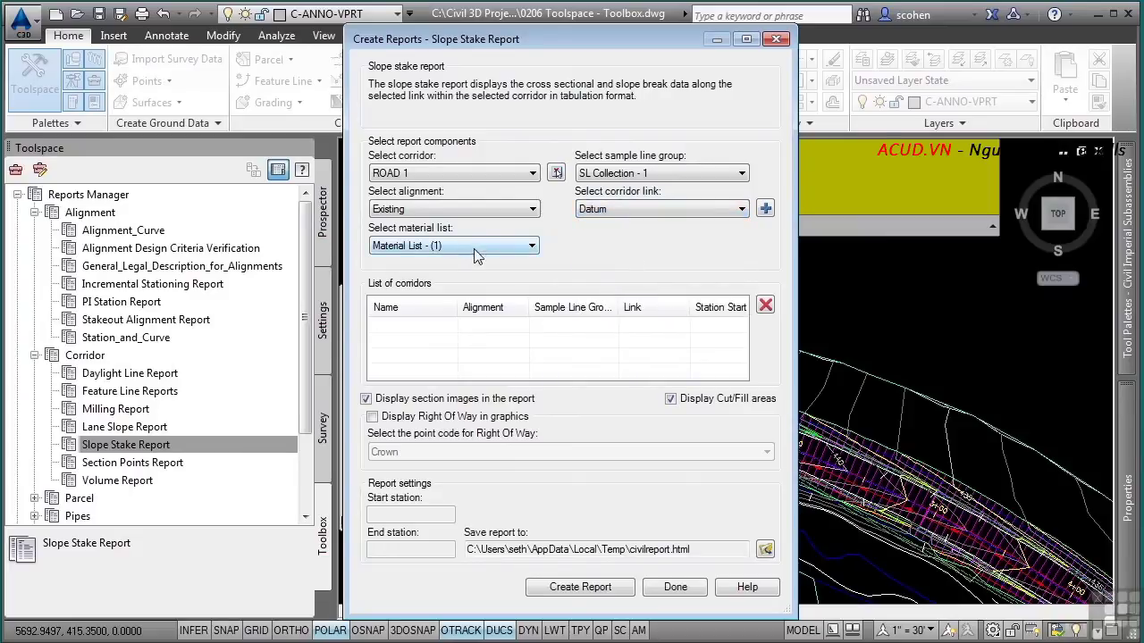
pyautogui.click(769, 214)
pyautogui.click(594, 593)
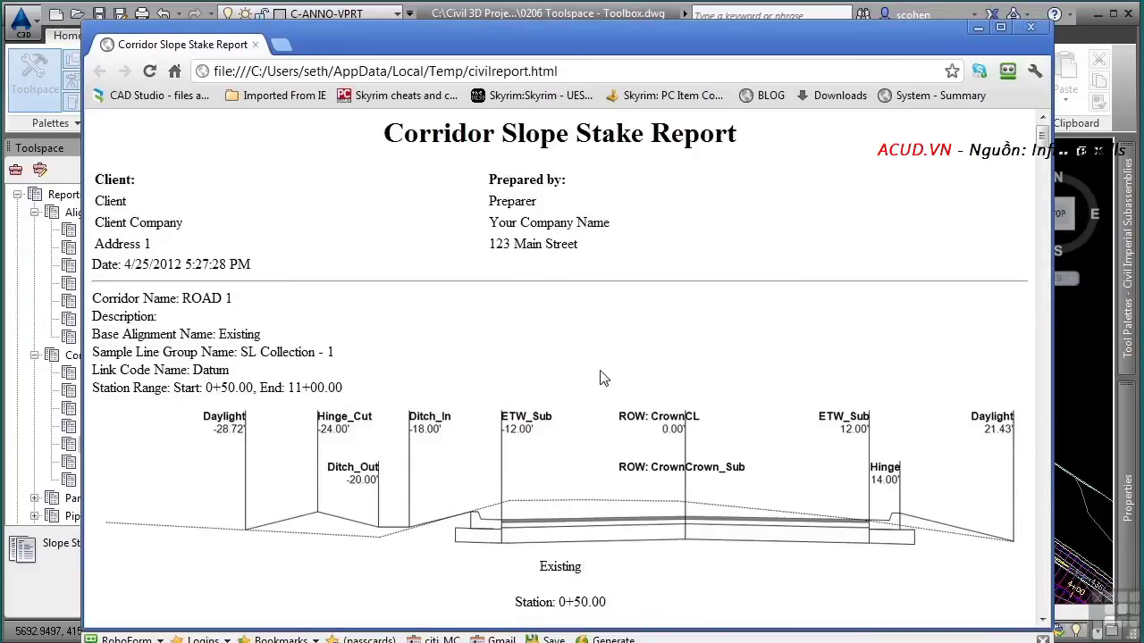
# Step: Review the cross sections and tables in the slope stake report, and close the report and its creation dialog
pyautogui.scroll(-5, 602, 378)
pyautogui.scroll(-13, 618, 375)
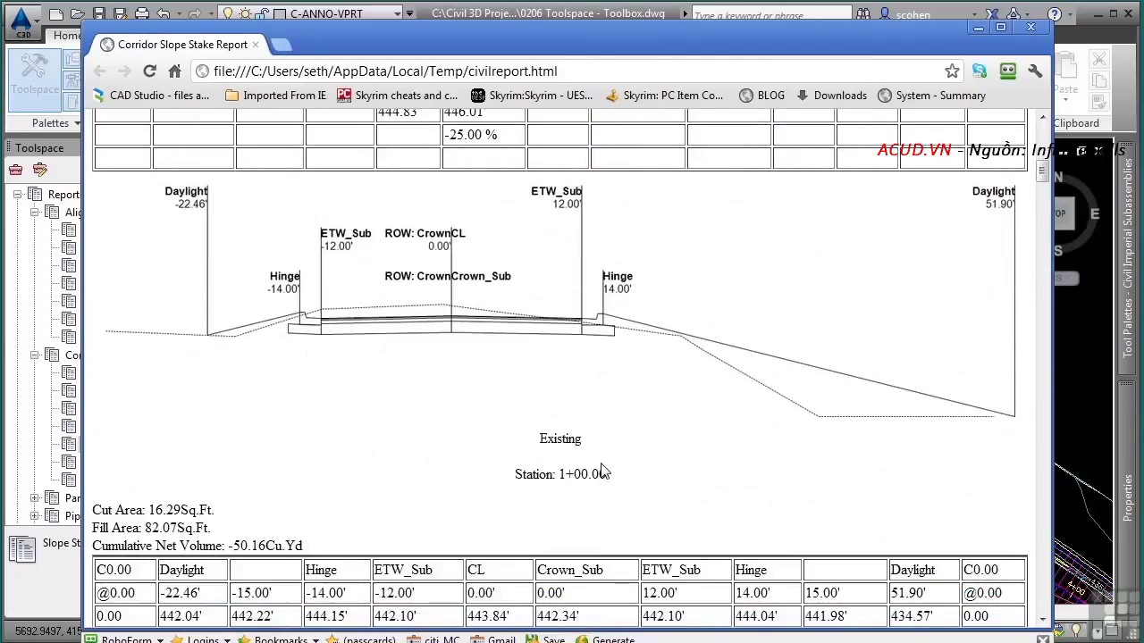
pyautogui.scroll(-8, 529, 393)
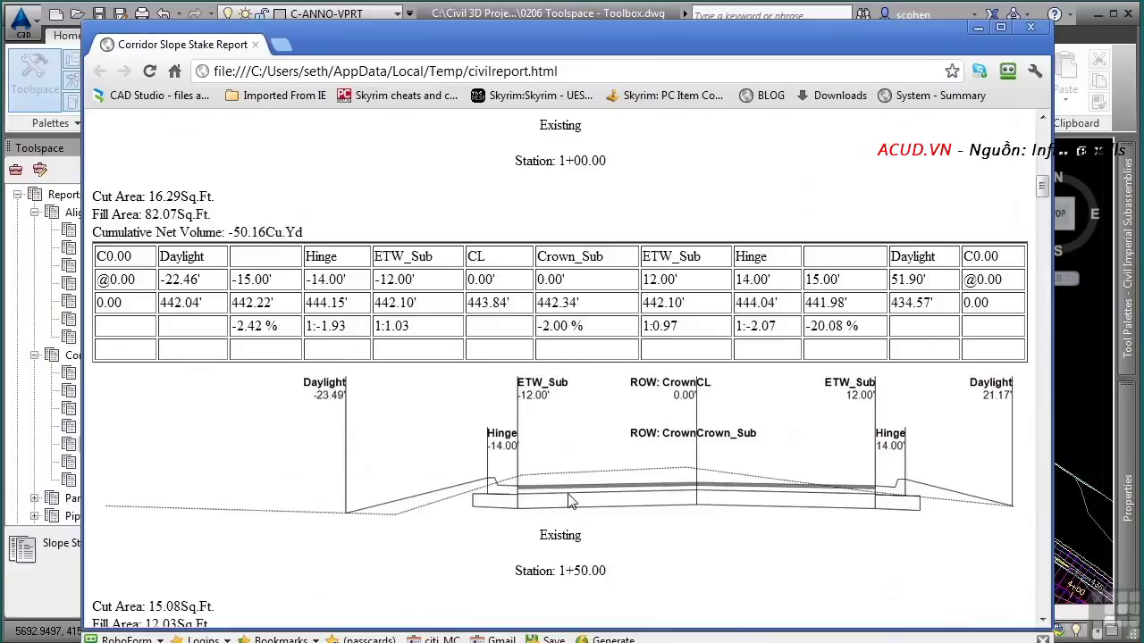
pyautogui.click(1030, 31)
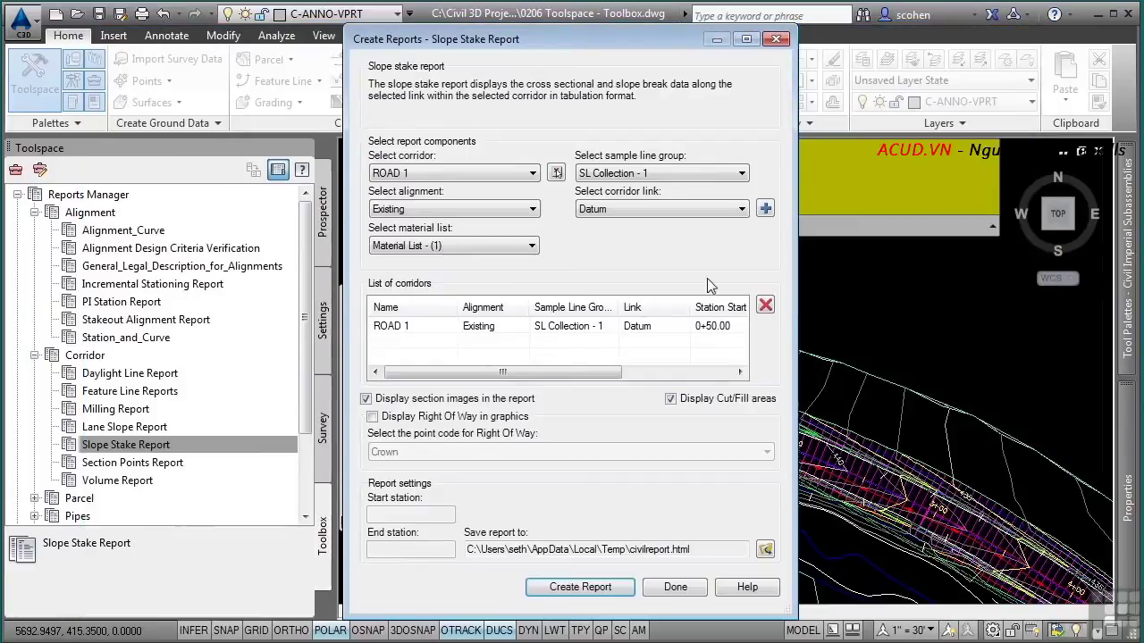
pyautogui.click(675, 587)
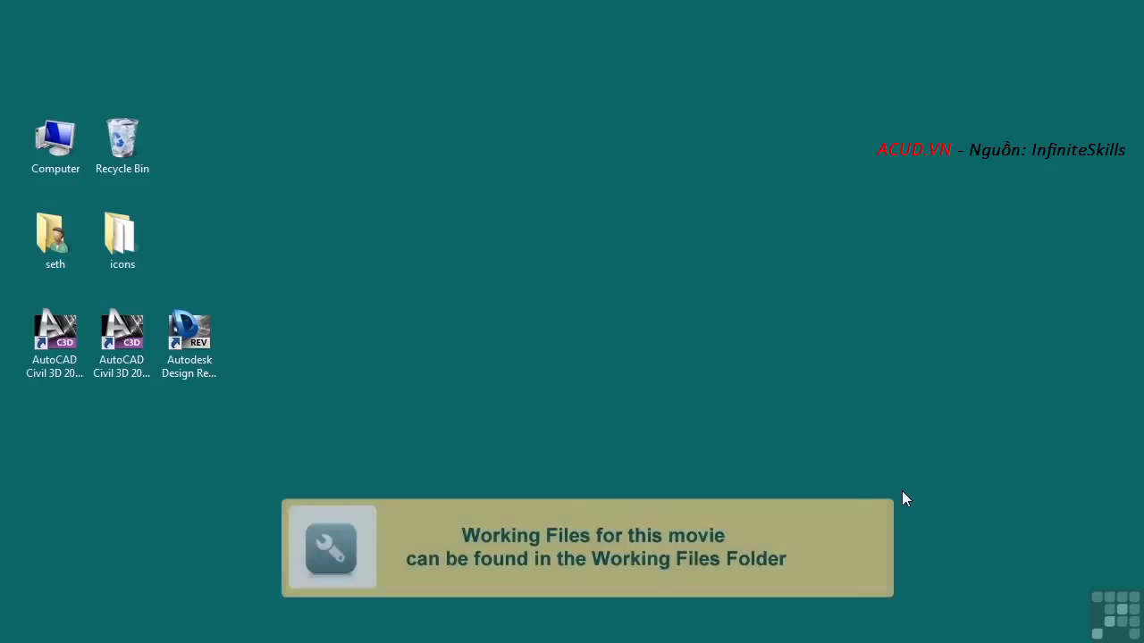
# Step: Switch to the 0207 Properties Palette.dwg drawing in Civil 3D
pyautogui.press('super+d')
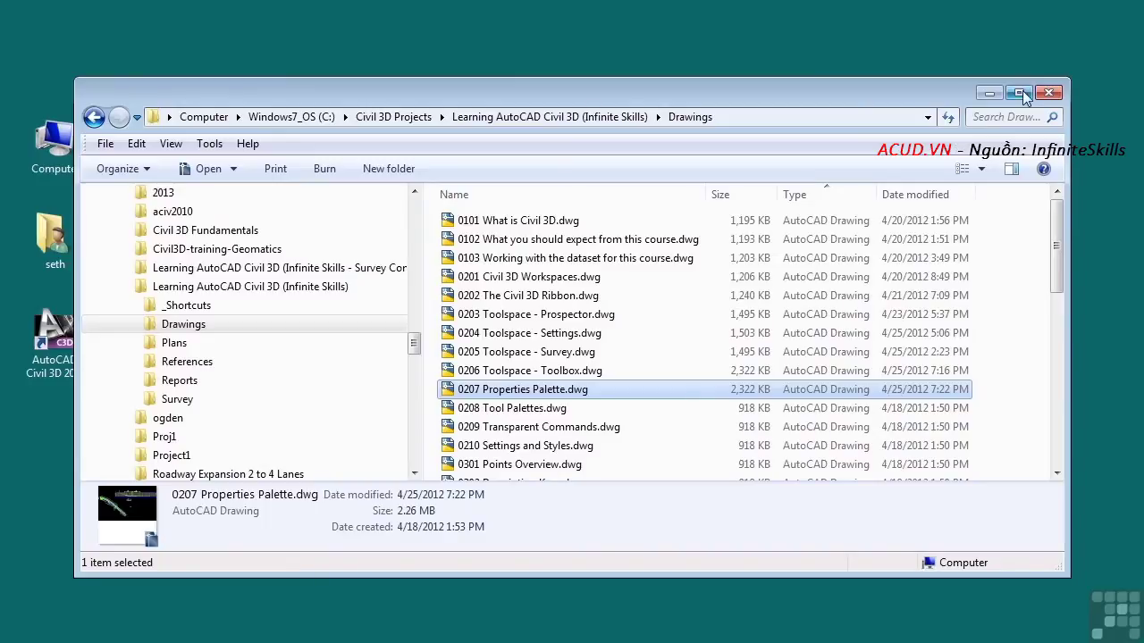
pyautogui.click(989, 93)
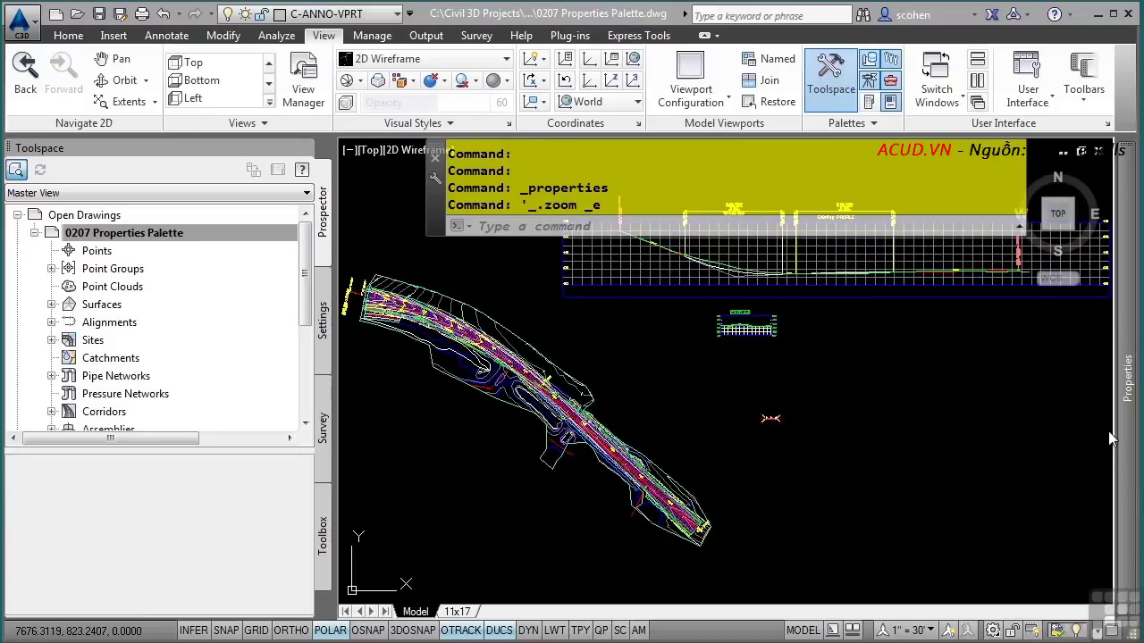
# Step: Pin the Properties palette open so it stays docked beside the drawing
pyautogui.moveTo(1130, 438)
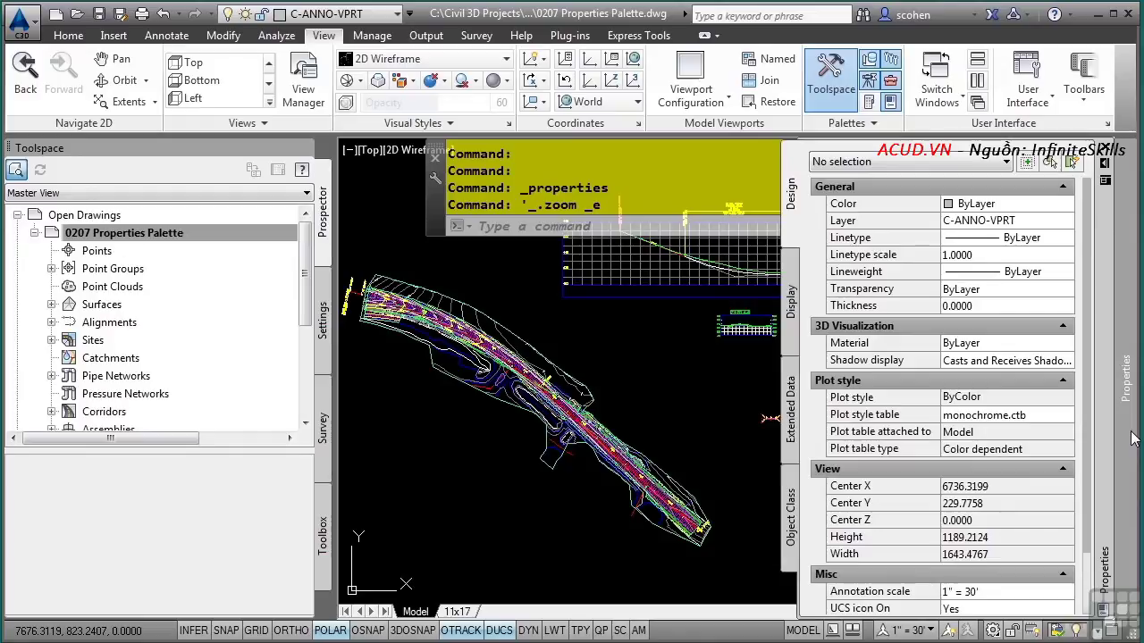
pyautogui.click(1105, 165)
pyautogui.moveTo(635, 461); pyautogui.dragTo(715, 456, button='middle')
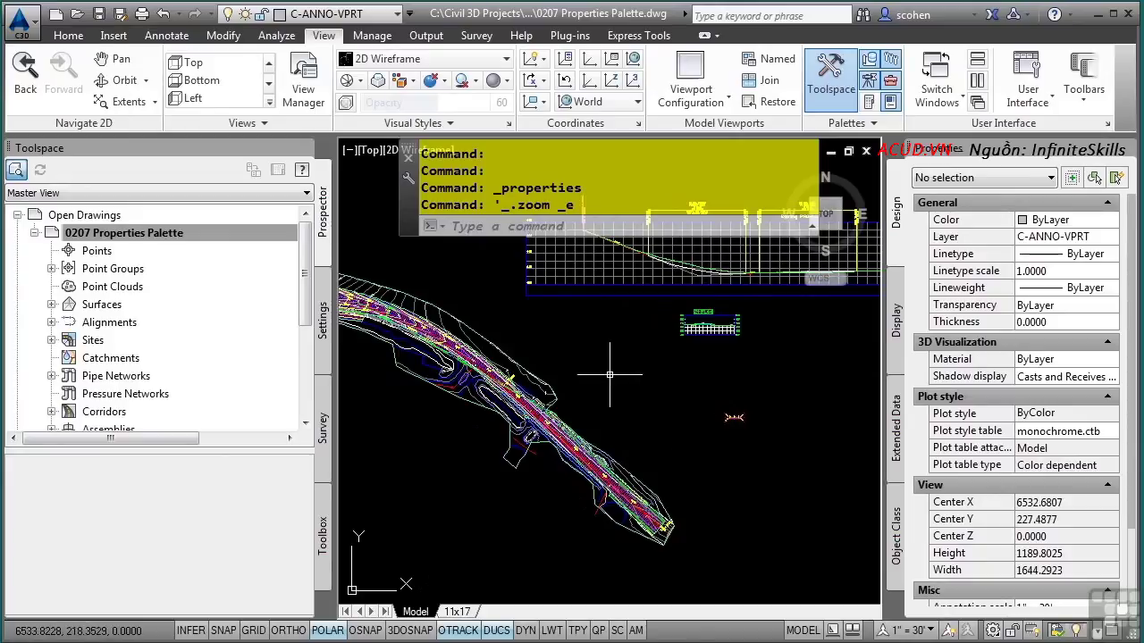
# Step: Review the general information and default styles of the EG surface in its Surface Properties, leaving them without changes
pyautogui.click(415, 297)
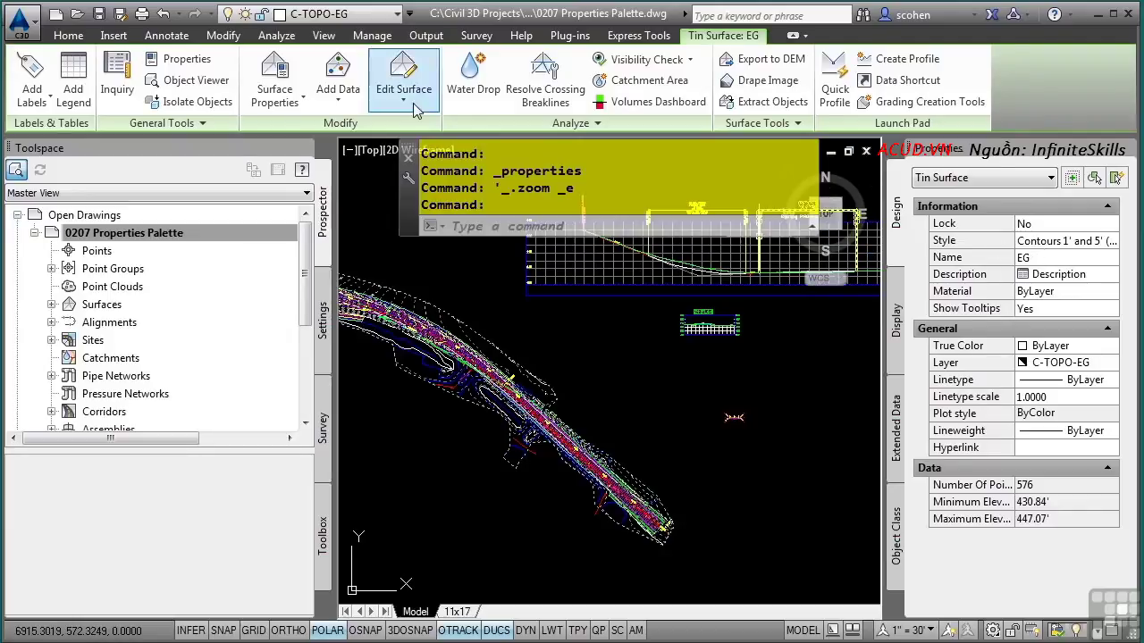
pyautogui.click(277, 67)
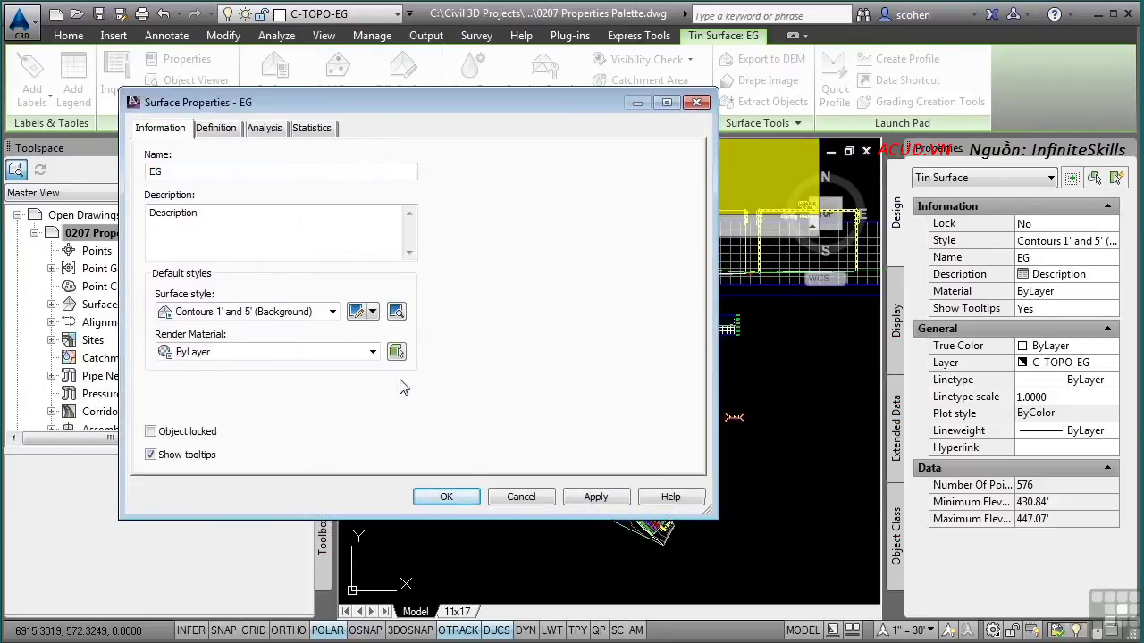
pyautogui.click(522, 497)
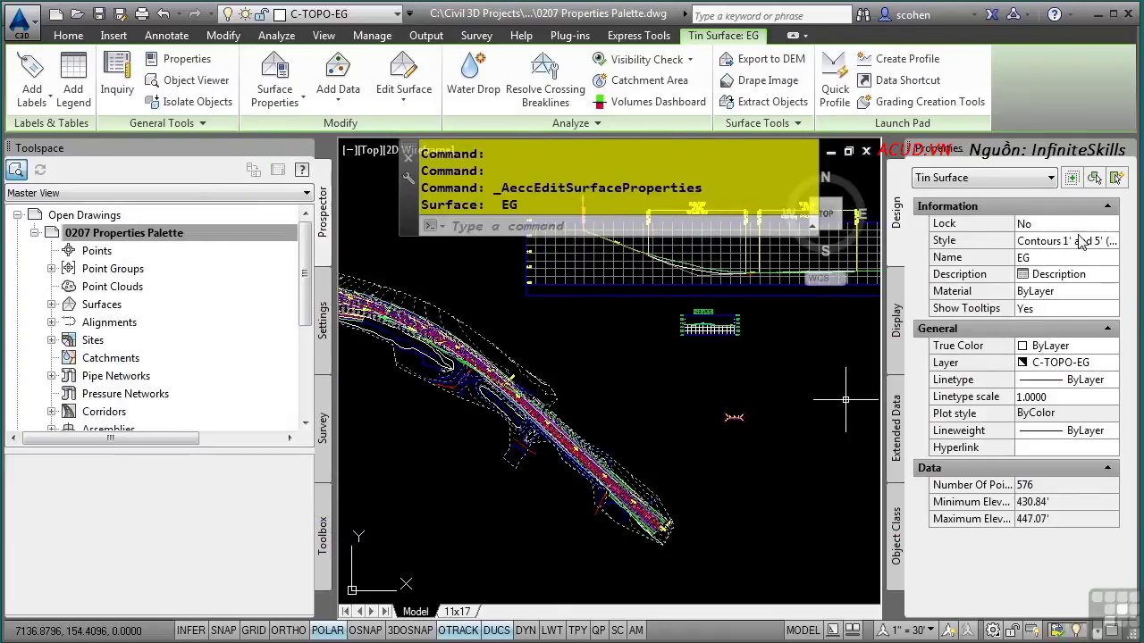
# Step: Switch the EG surface's style to _No Display in its properties, return it to Contours 1' and 5', and deselect the surface
pyautogui.click(1069, 243)
pyautogui.click(1070, 243)
pyautogui.click(1078, 261)
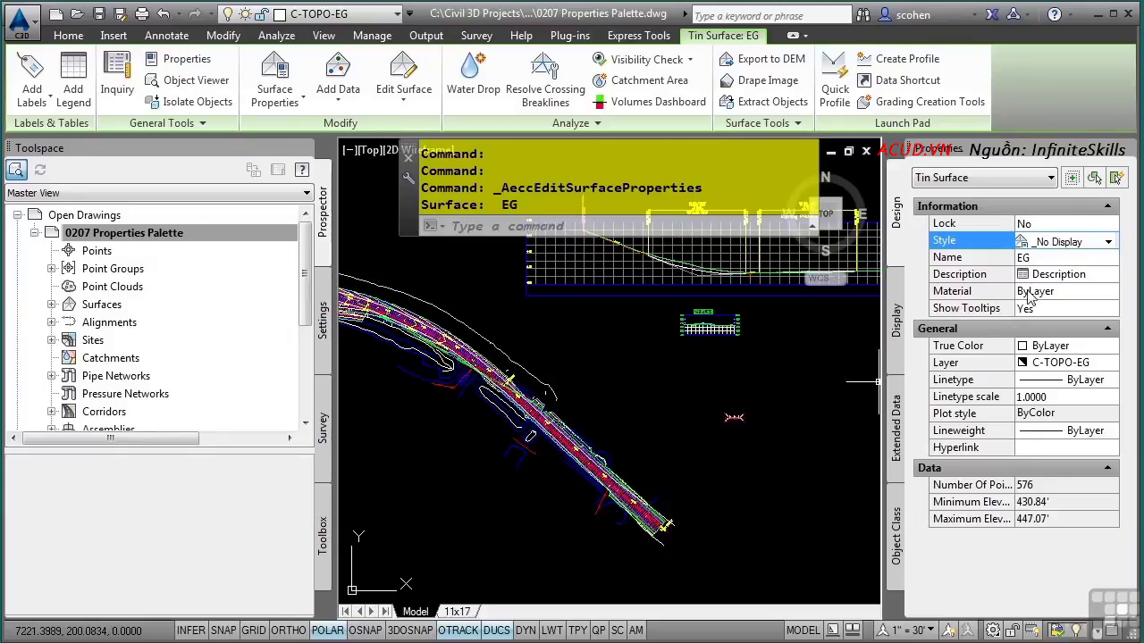
pyautogui.click(1108, 241)
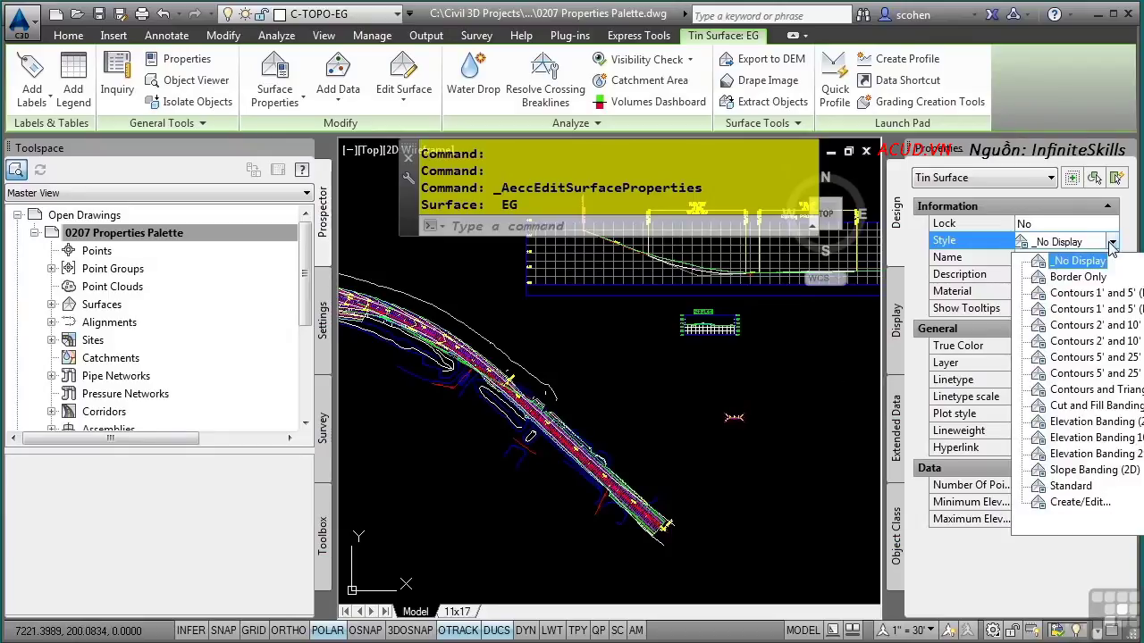
pyautogui.click(1106, 296)
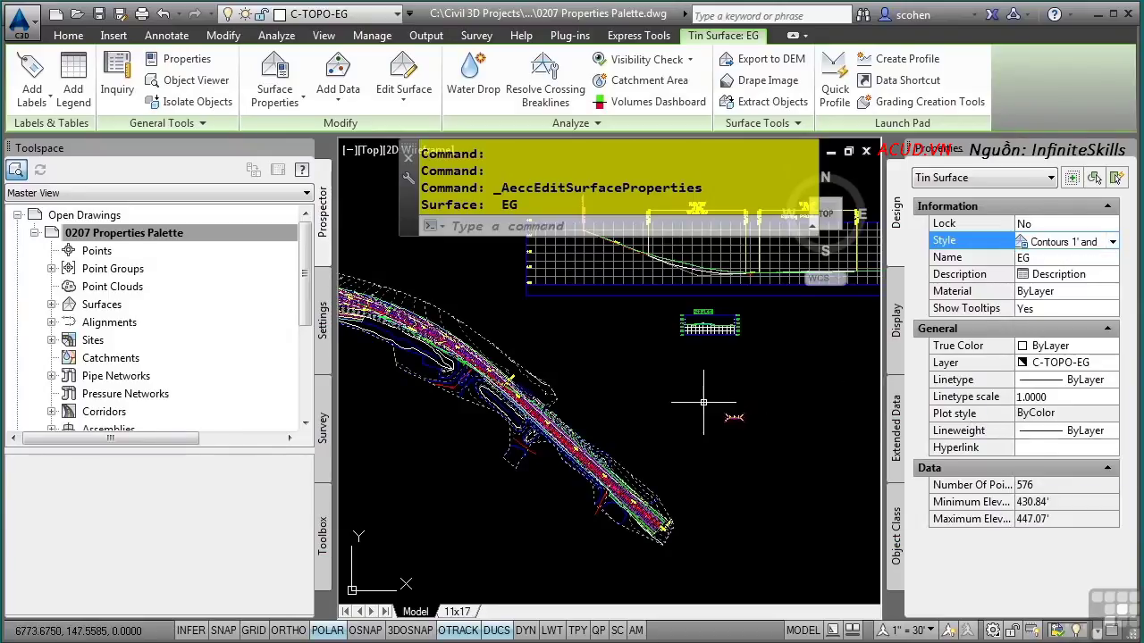
pyautogui.press('Escape')
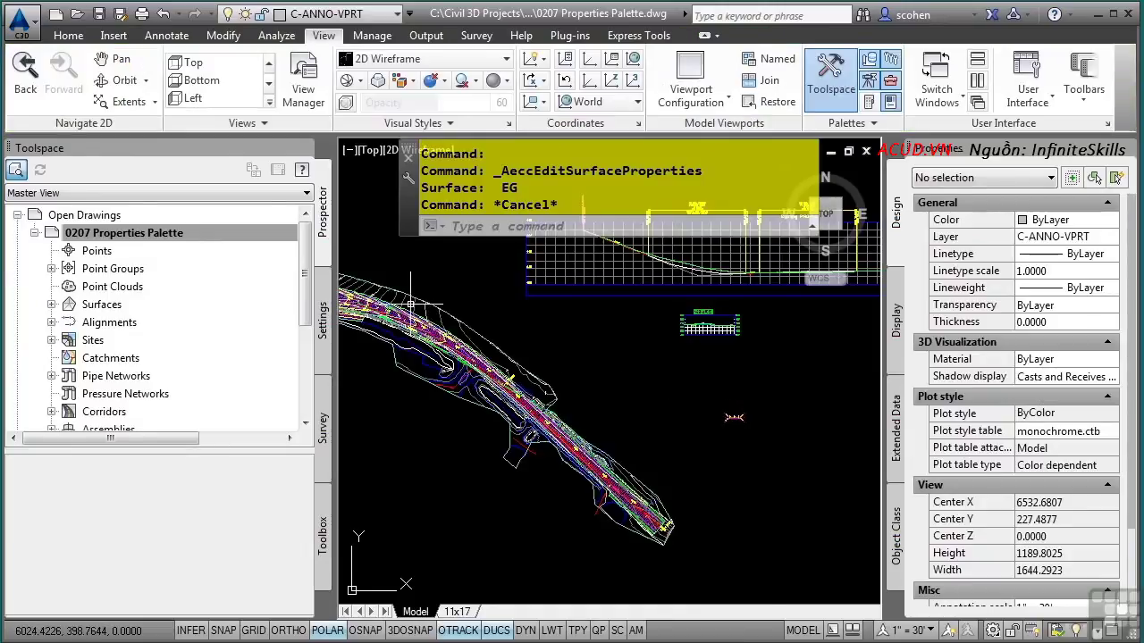
# Step: Select the EG surface's contour label group, set its display of minor contour labels to True, and clear the selection
pyautogui.scroll(6, 393, 290)
pyautogui.scroll(4, 527, 400)
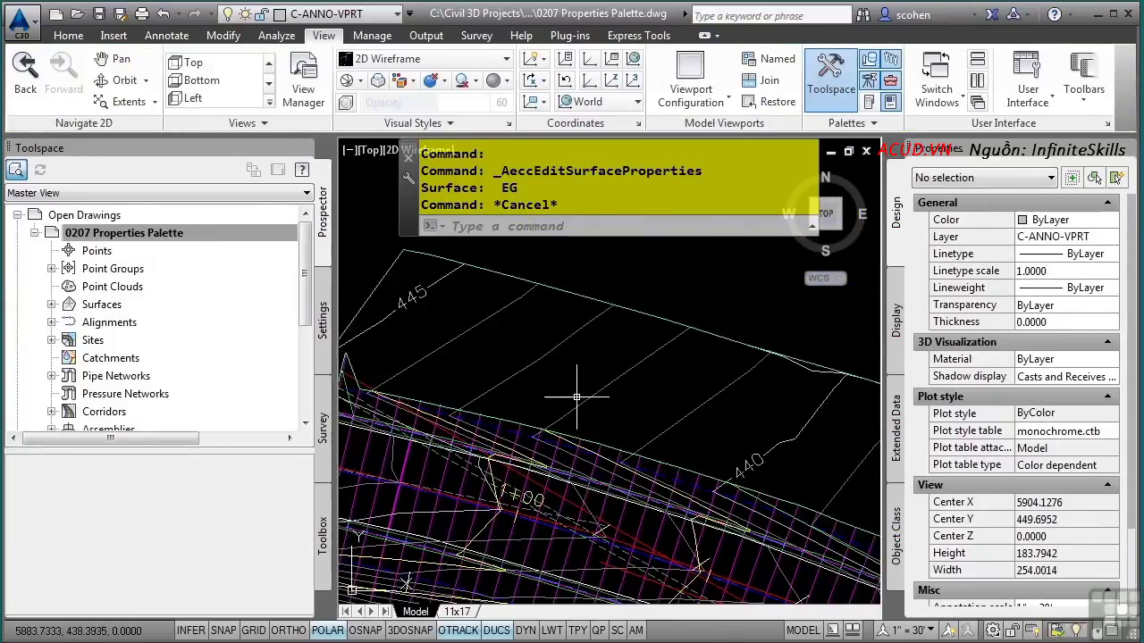
pyautogui.click(413, 306)
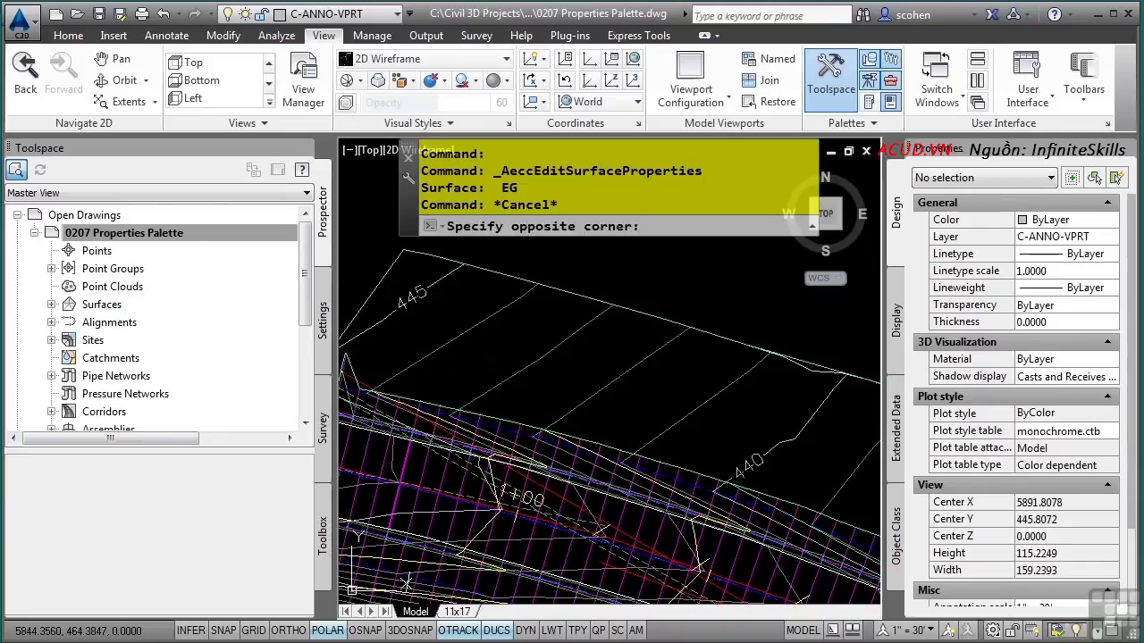
pyautogui.click(621, 402)
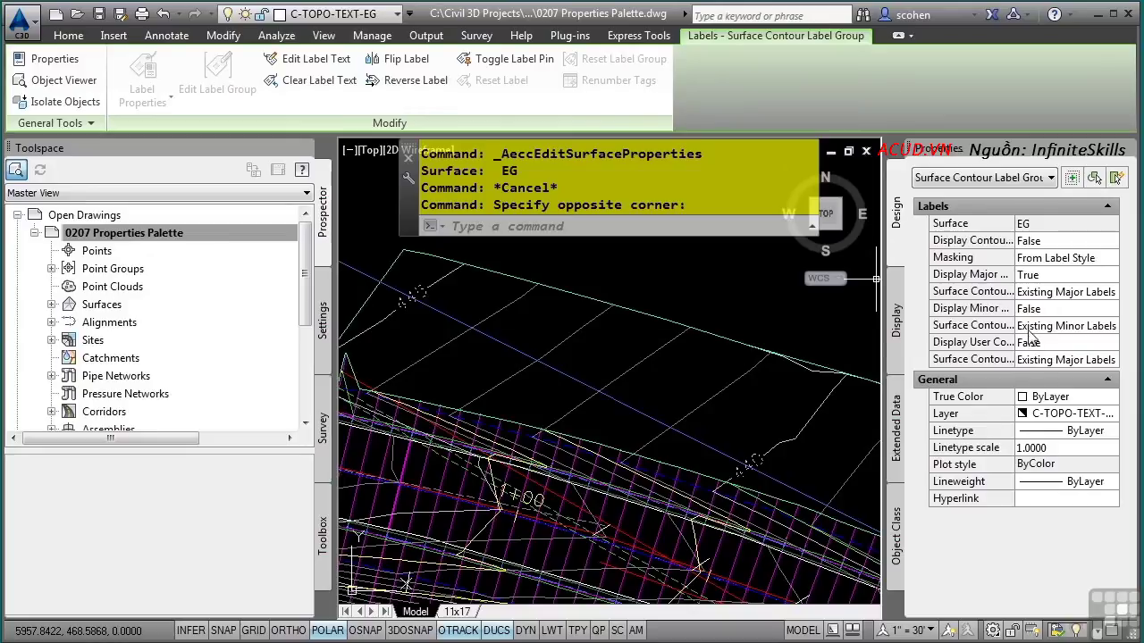
pyautogui.click(1044, 309)
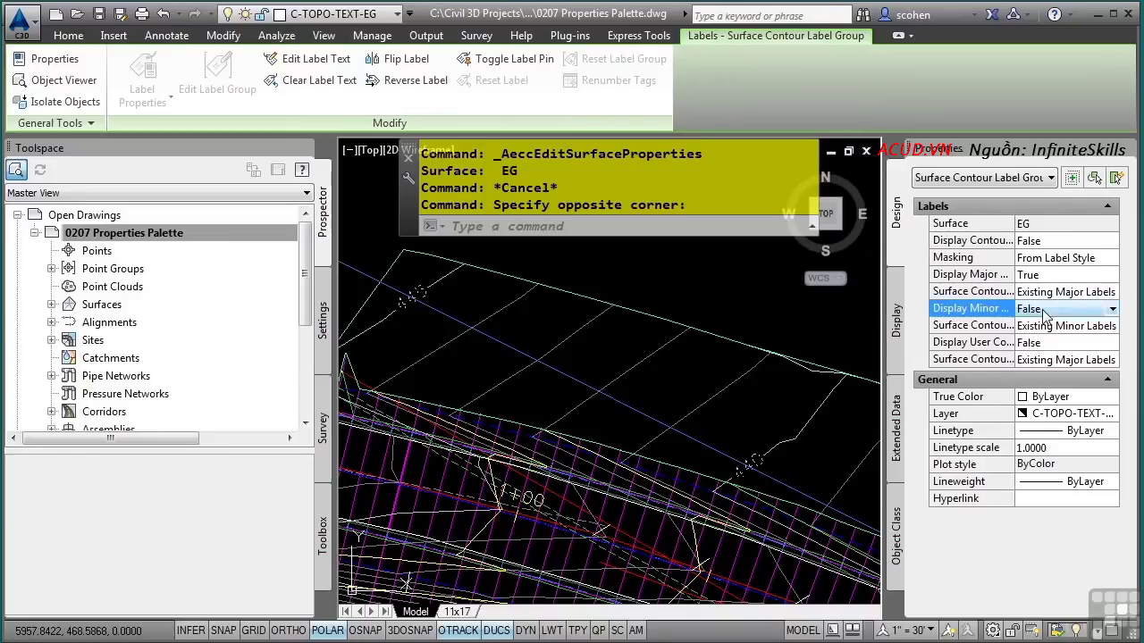
pyautogui.click(1044, 309)
pyautogui.click(1041, 341)
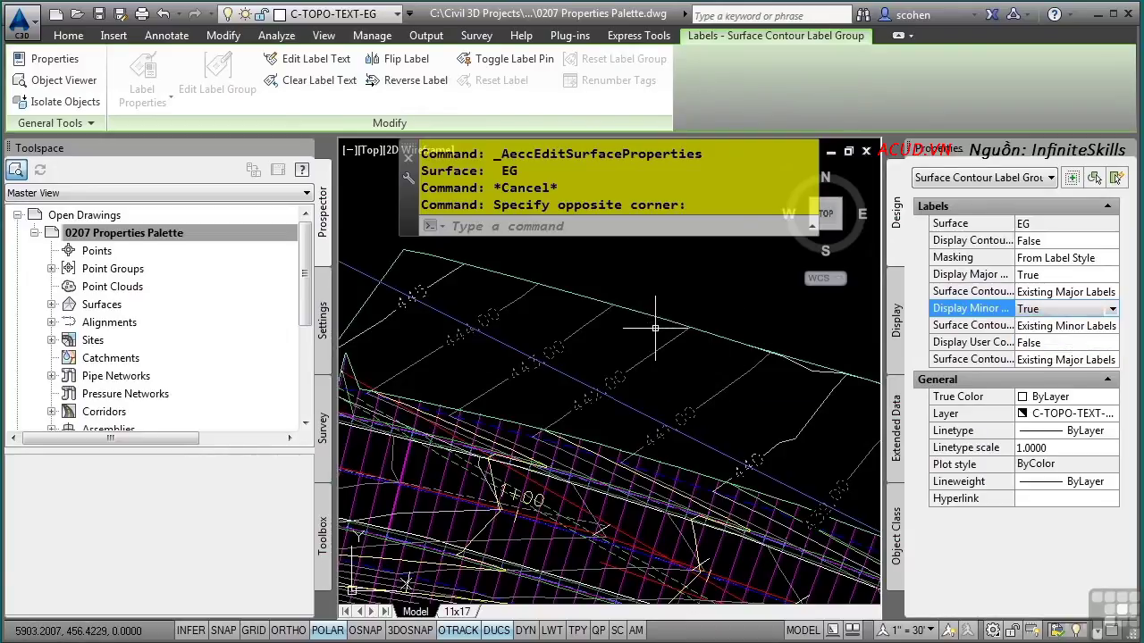
pyautogui.press('Escape')
pyautogui.press('Escape')
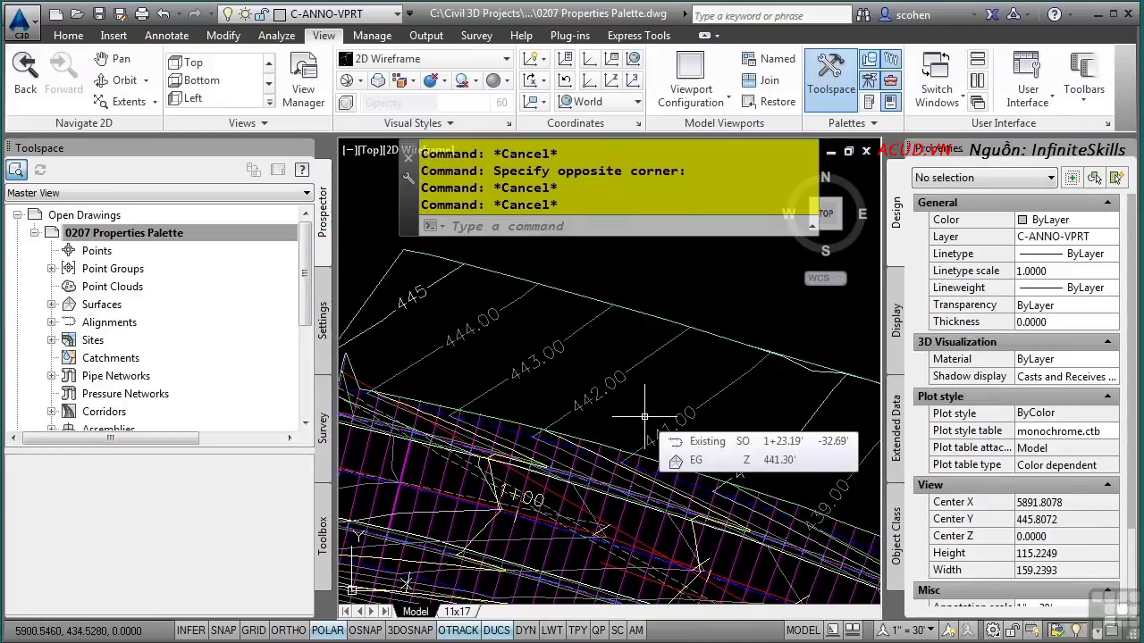
# Step: Set Use Criteria-Based Design to False for the Existing alignment, clear the selection and return to the full drawing view
pyautogui.scroll(-2, 644, 416)
pyautogui.scroll(-2, 643, 416)
pyautogui.moveTo(572, 438); pyautogui.dragTo(715, 375, button='middle')
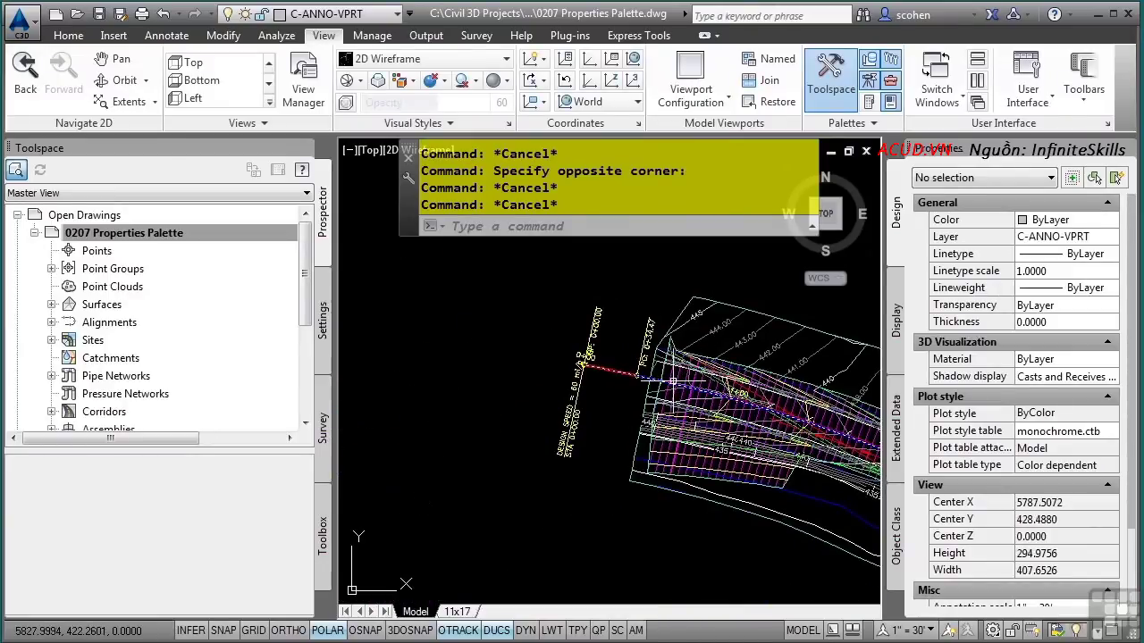
pyautogui.click(613, 373)
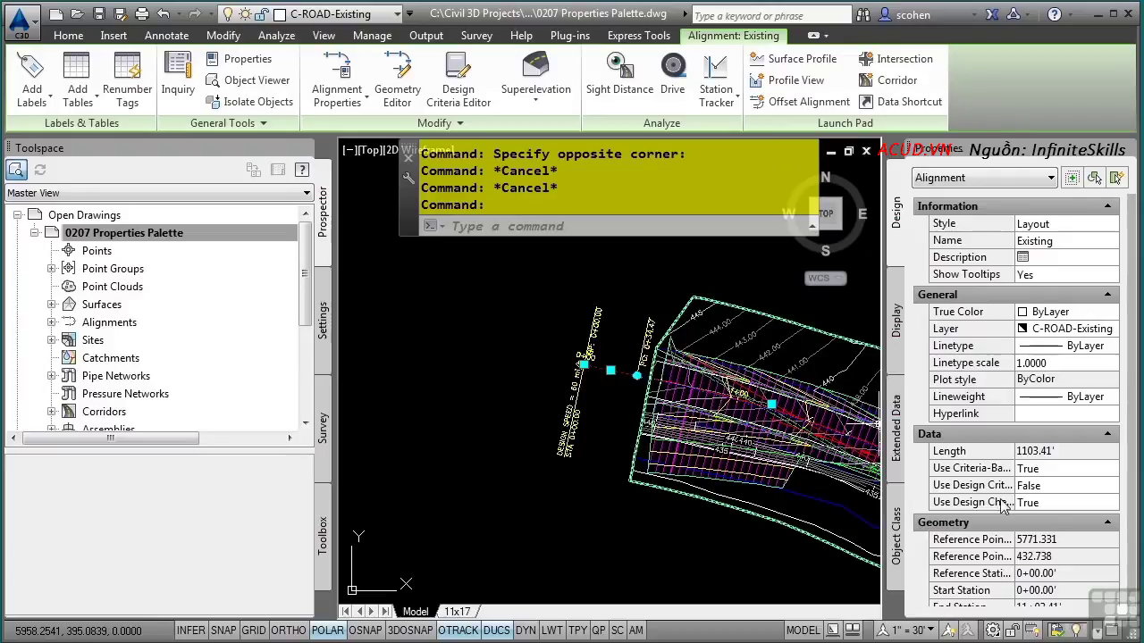
pyautogui.click(1079, 474)
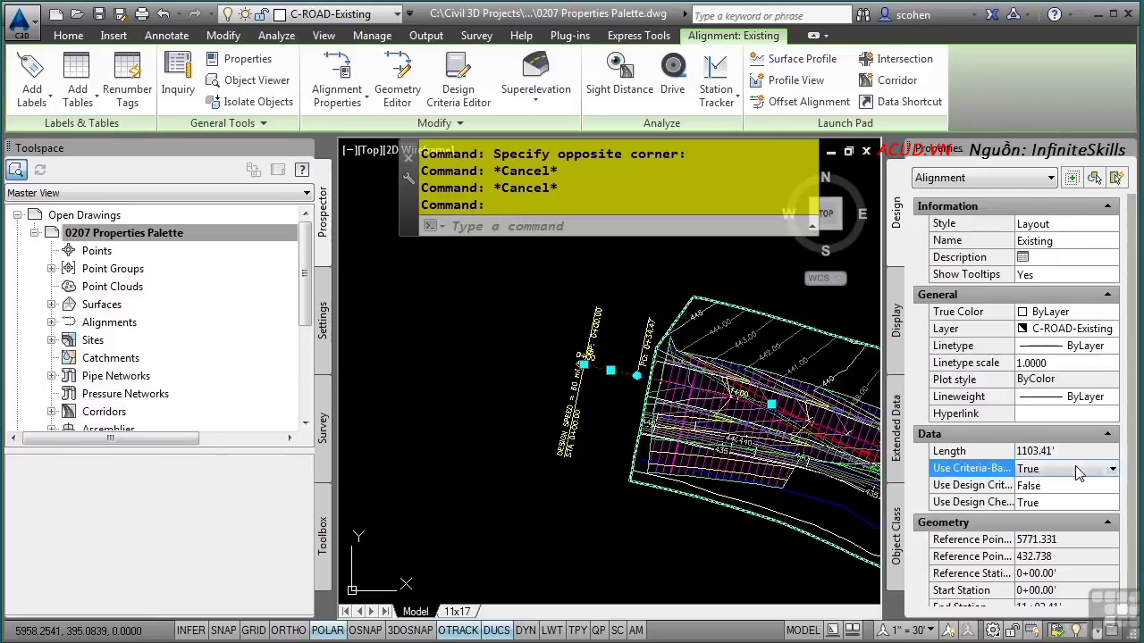
pyautogui.click(1079, 473)
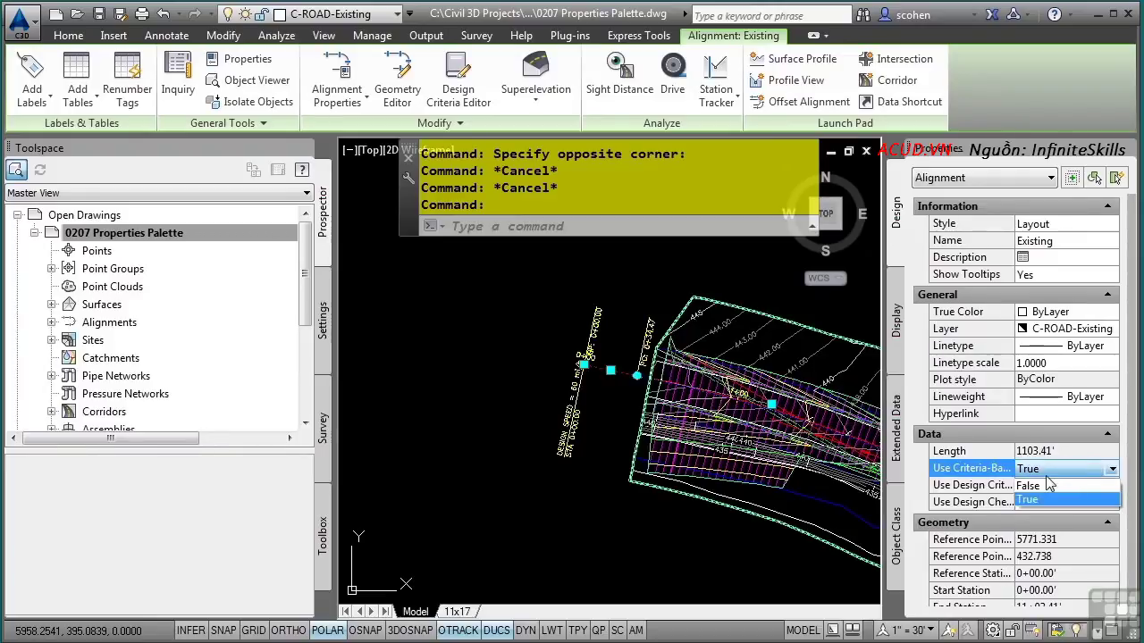
pyautogui.click(1028, 487)
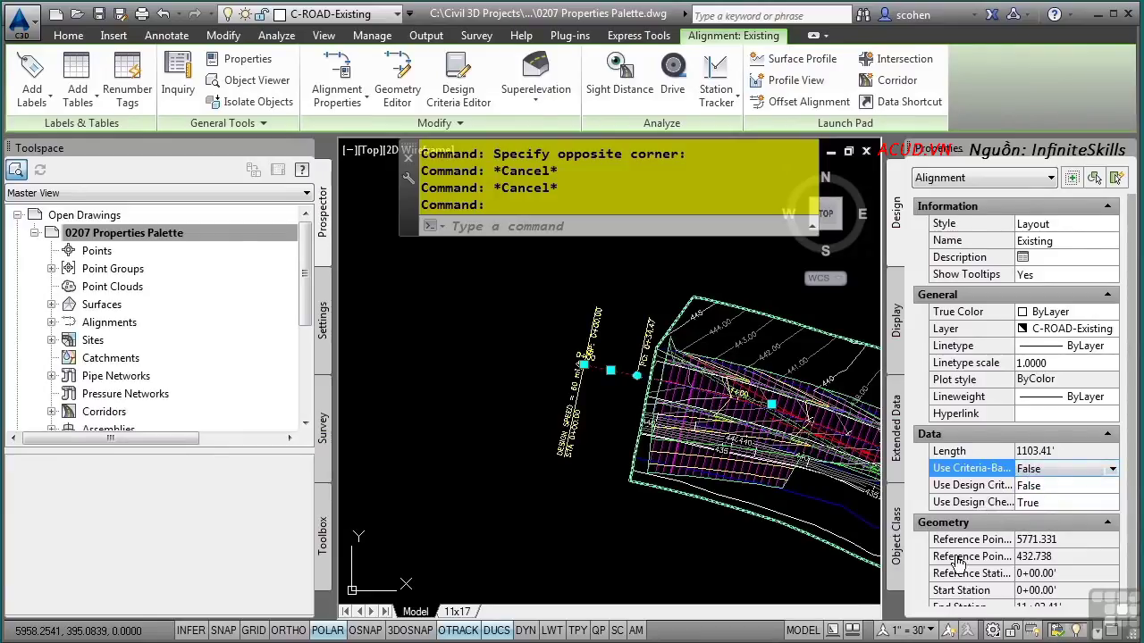
pyautogui.press('Escape')
pyautogui.middleClick(703, 350)
pyautogui.middleClick(703, 349)
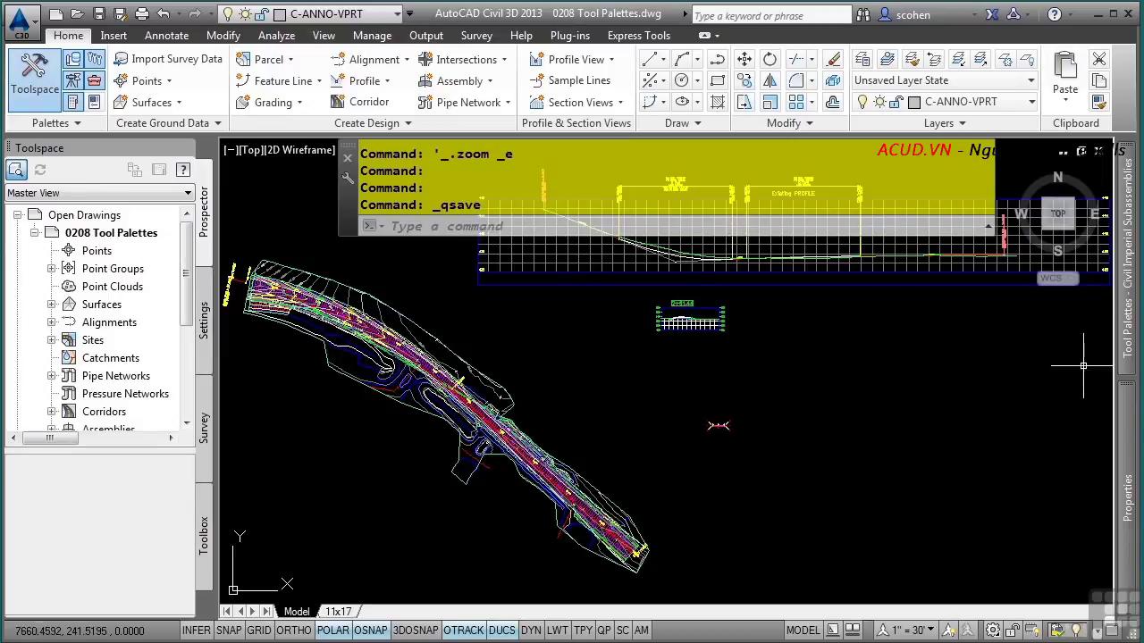
# Step: Close the Civil Imperial Subassemblies tool palettes
pyautogui.moveTo(1118, 346)
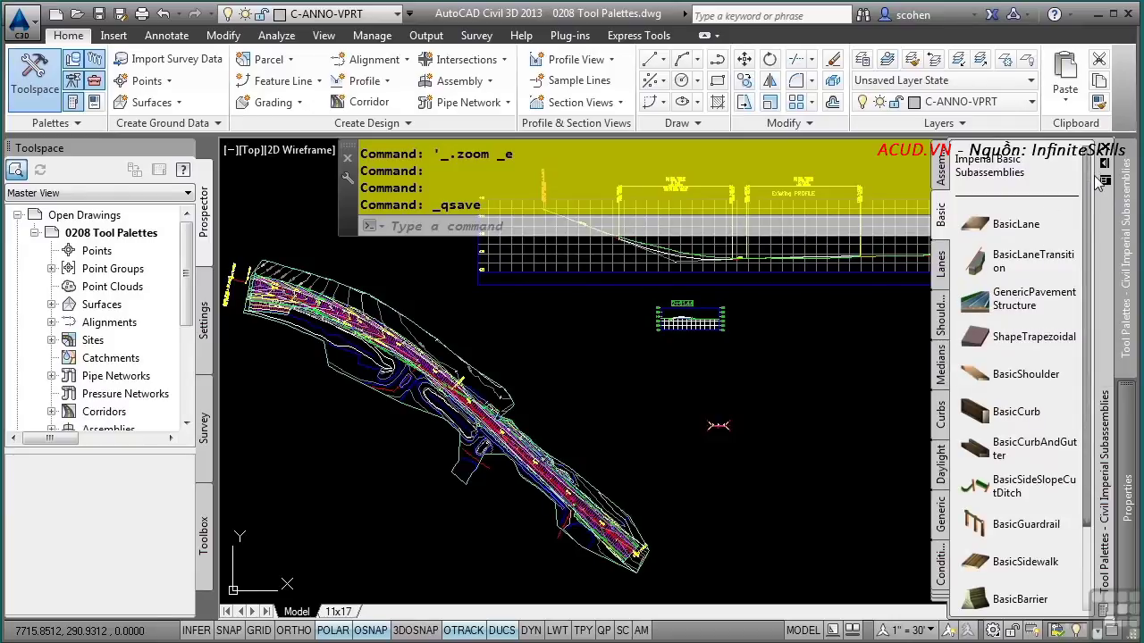
pyautogui.click(1106, 149)
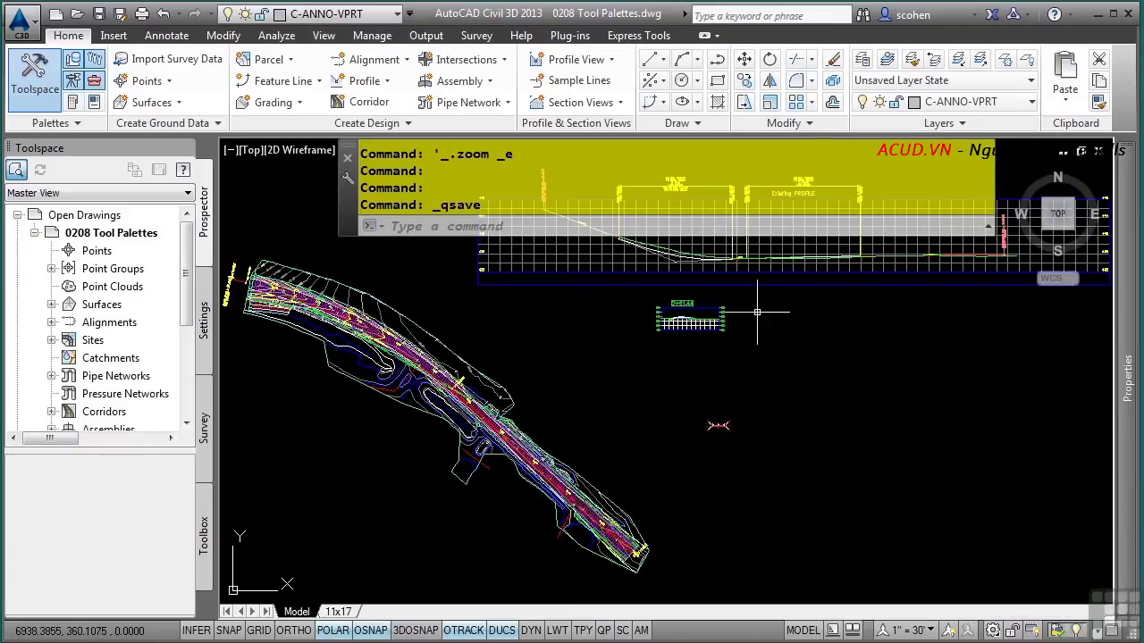
# Step: Reopen the Tool Palettes and pin them open beside the drawing
pyautogui.click(321, 40)
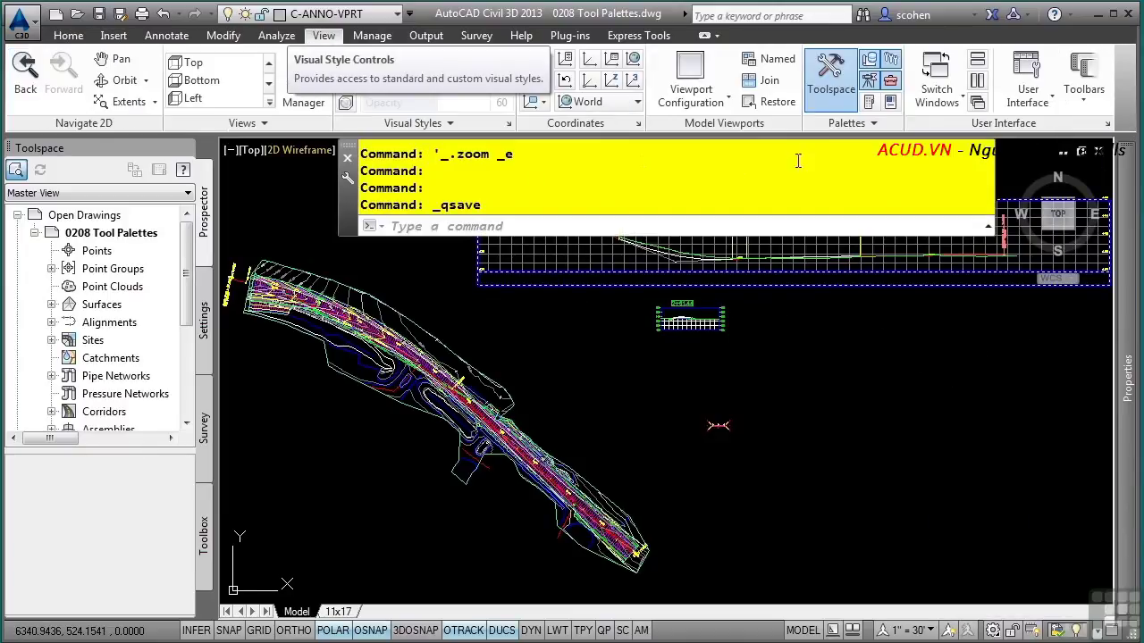
pyautogui.click(867, 104)
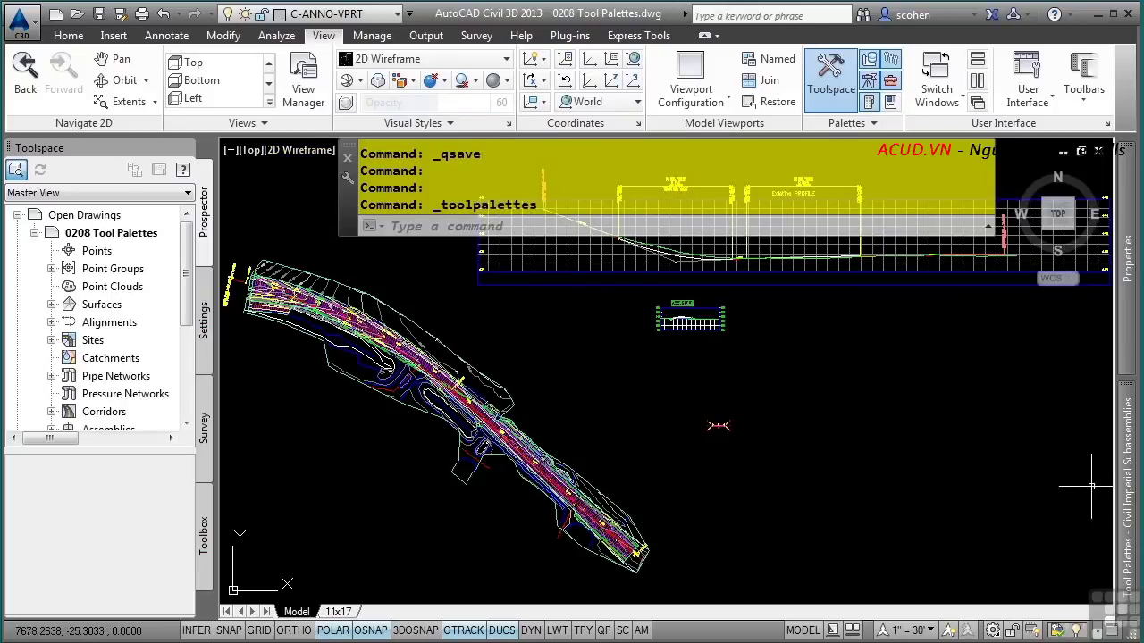
pyautogui.moveTo(1122, 496)
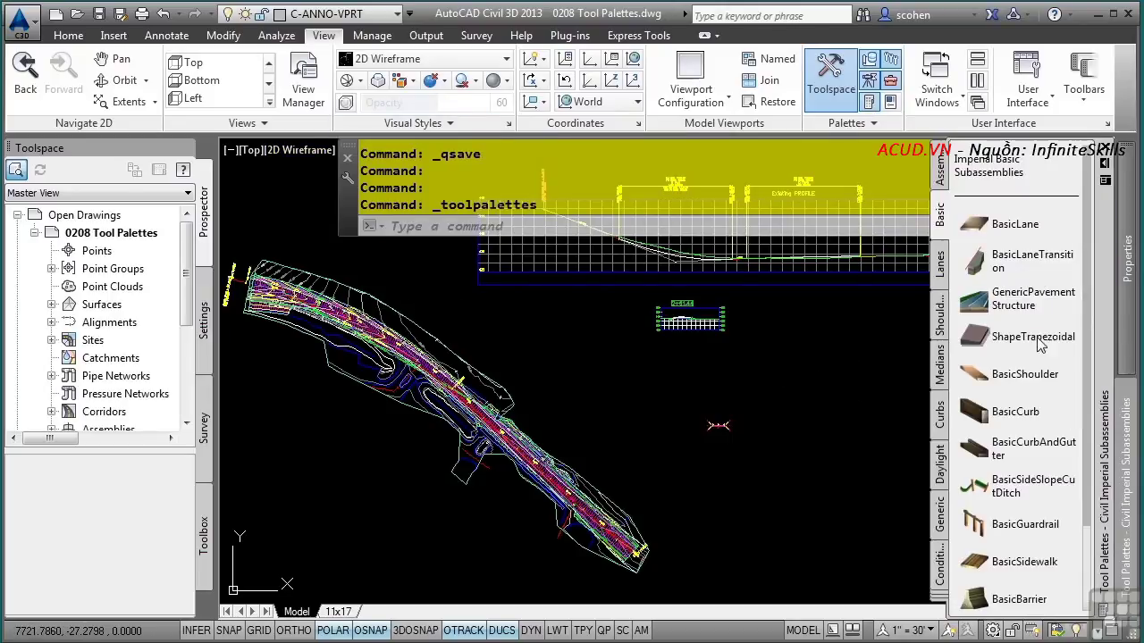
pyautogui.click(1104, 163)
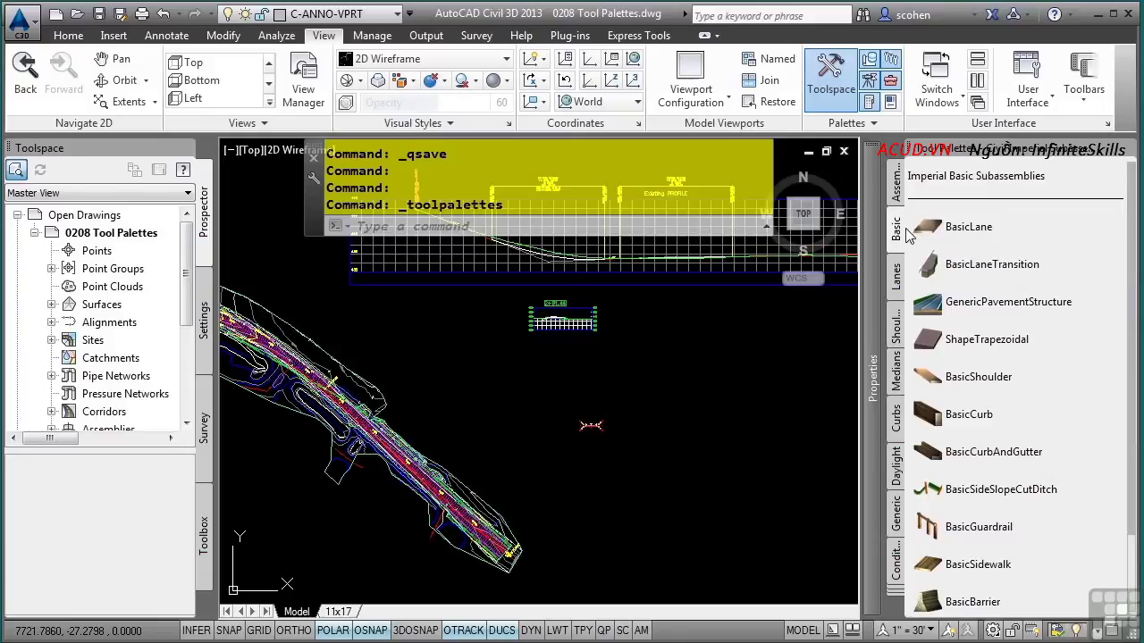
# Step: Examine the Imperial subassembly palettes for lanes, shoulders, medians, curbs, daylight, generic and conditional items, the list of further palettes, and the basic items
pyautogui.click(898, 277)
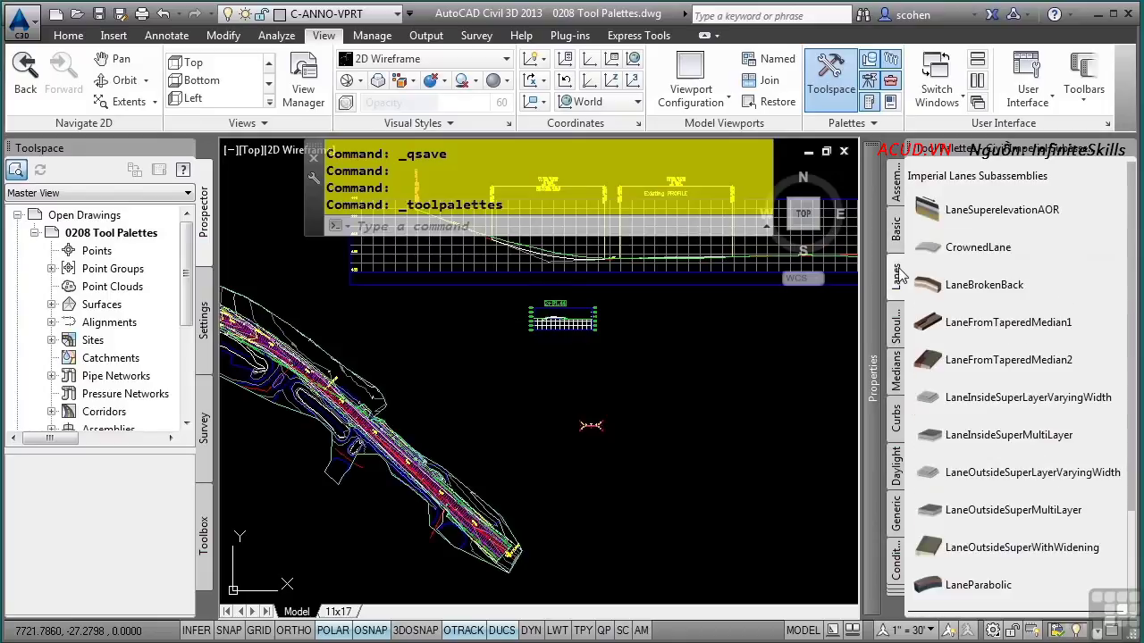
pyautogui.click(900, 344)
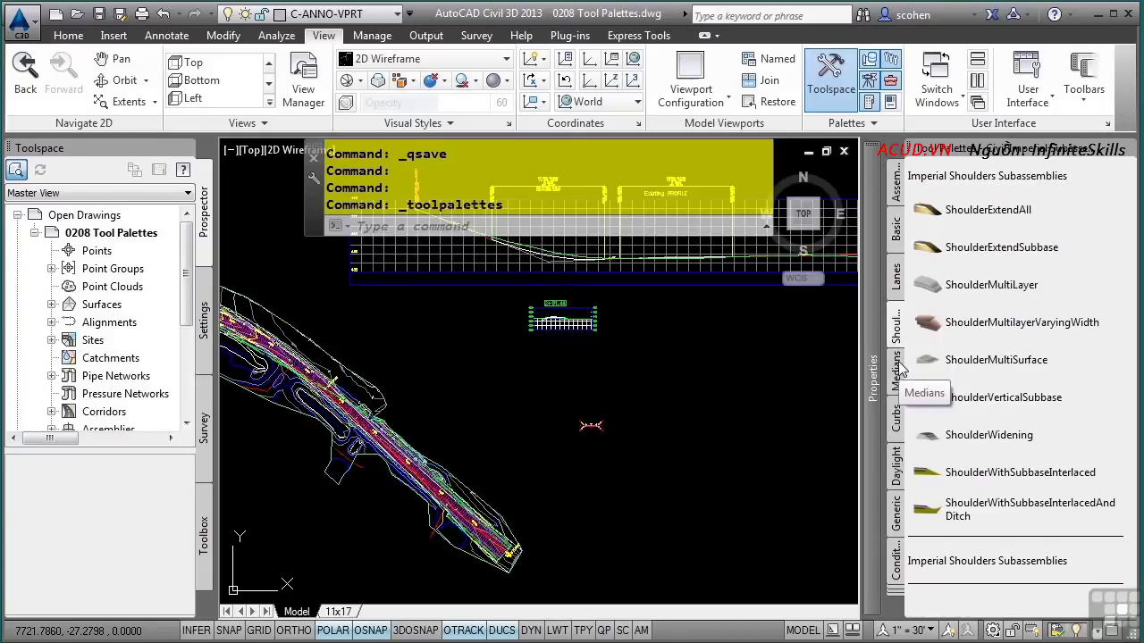
pyautogui.click(898, 371)
pyautogui.click(898, 432)
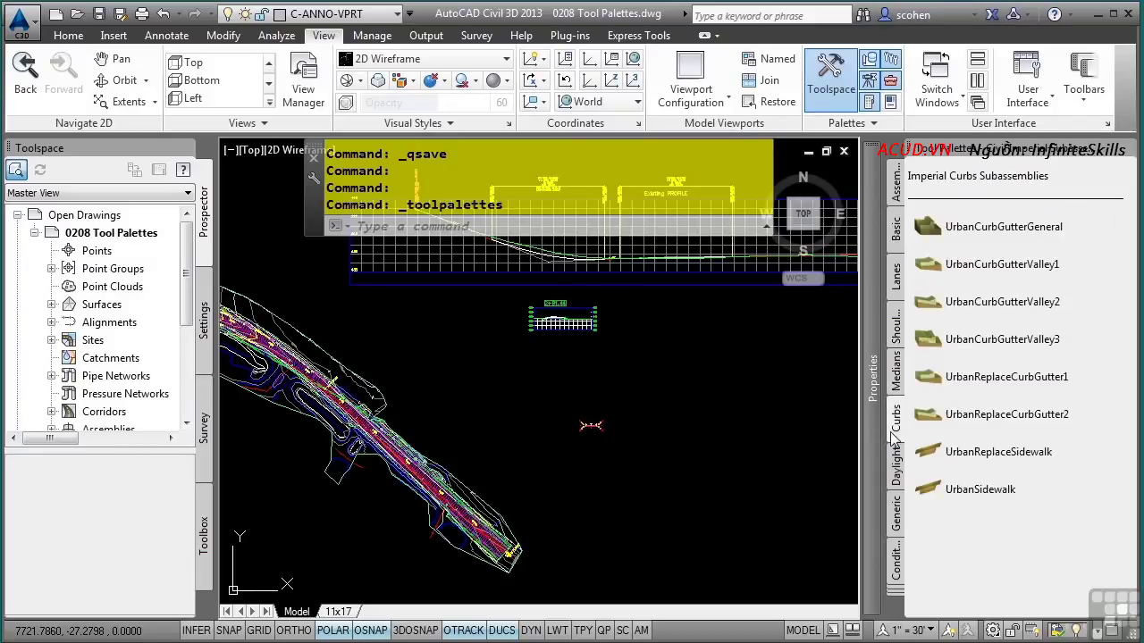
pyautogui.click(898, 467)
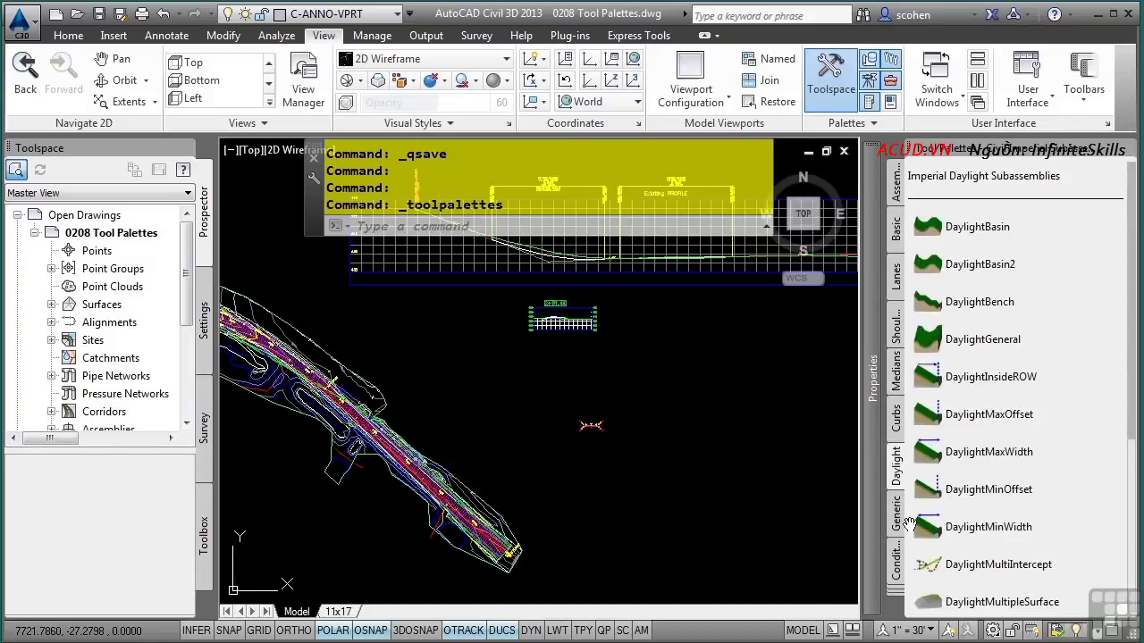
pyautogui.click(898, 518)
pyautogui.click(898, 557)
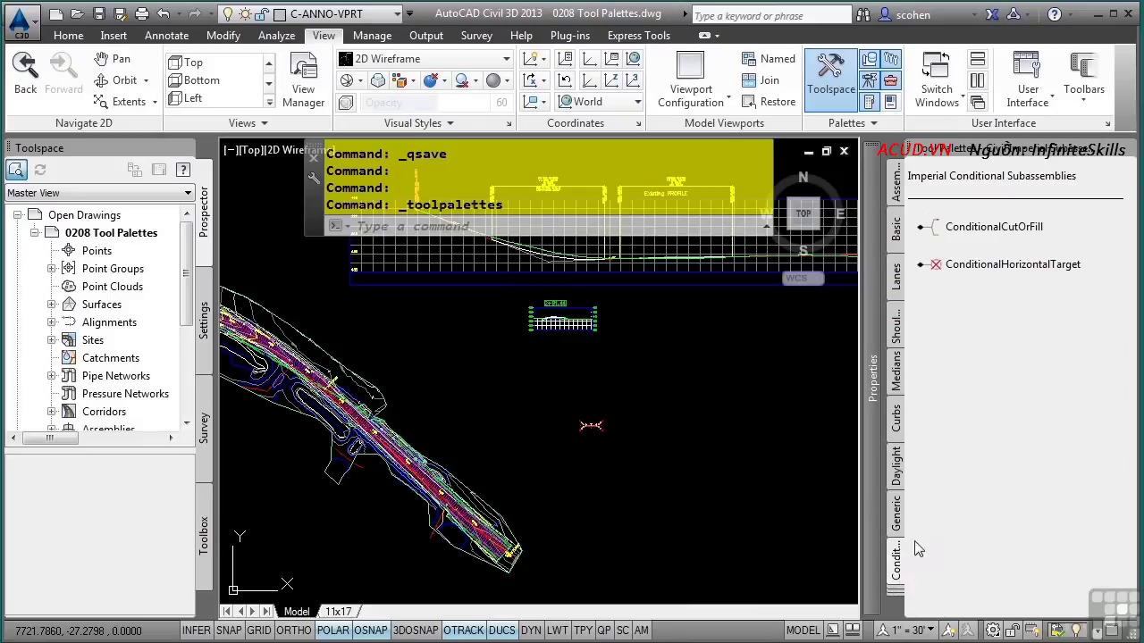
pyautogui.click(896, 592)
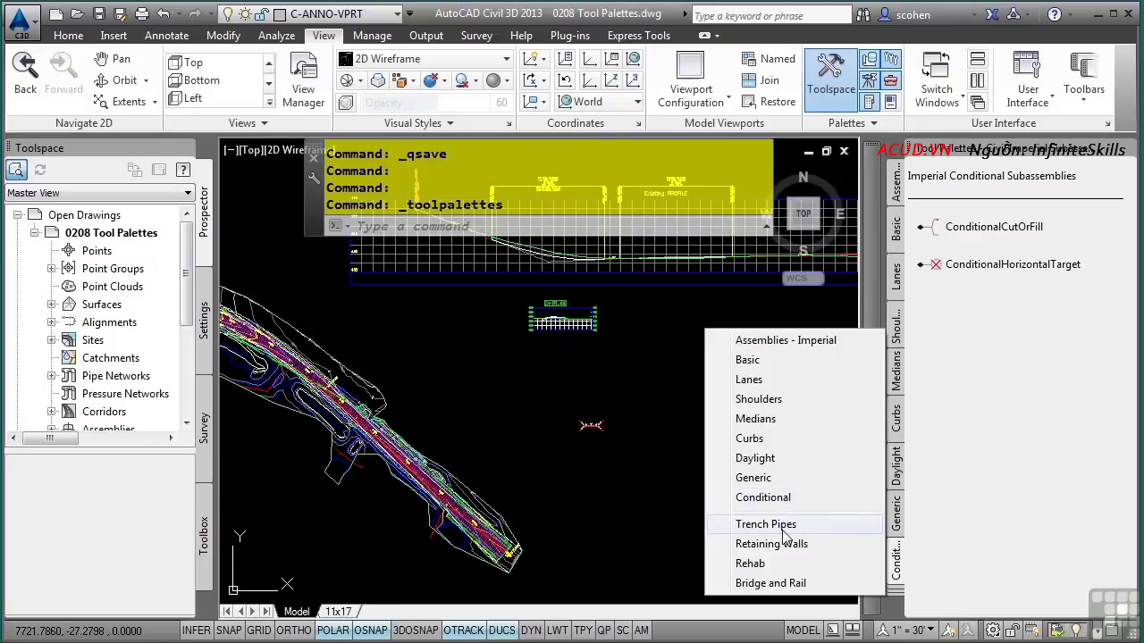
pyautogui.click(896, 234)
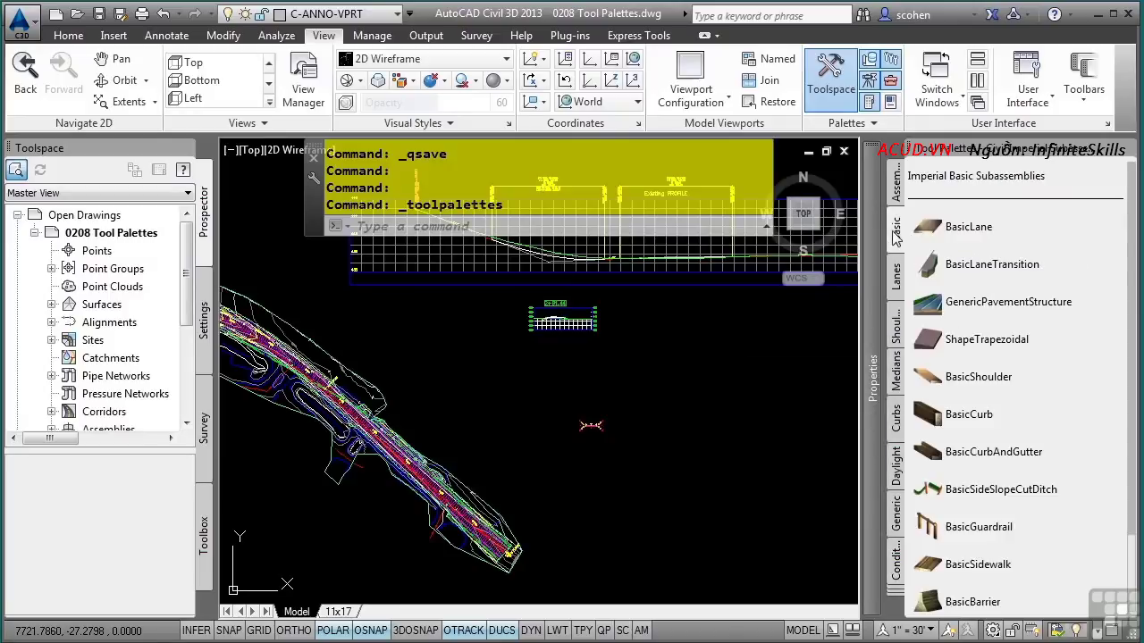
# Step: Insert a Divided Highway assembly from the common assemblies into the empty area beside the existing assembly
pyautogui.click(899, 193)
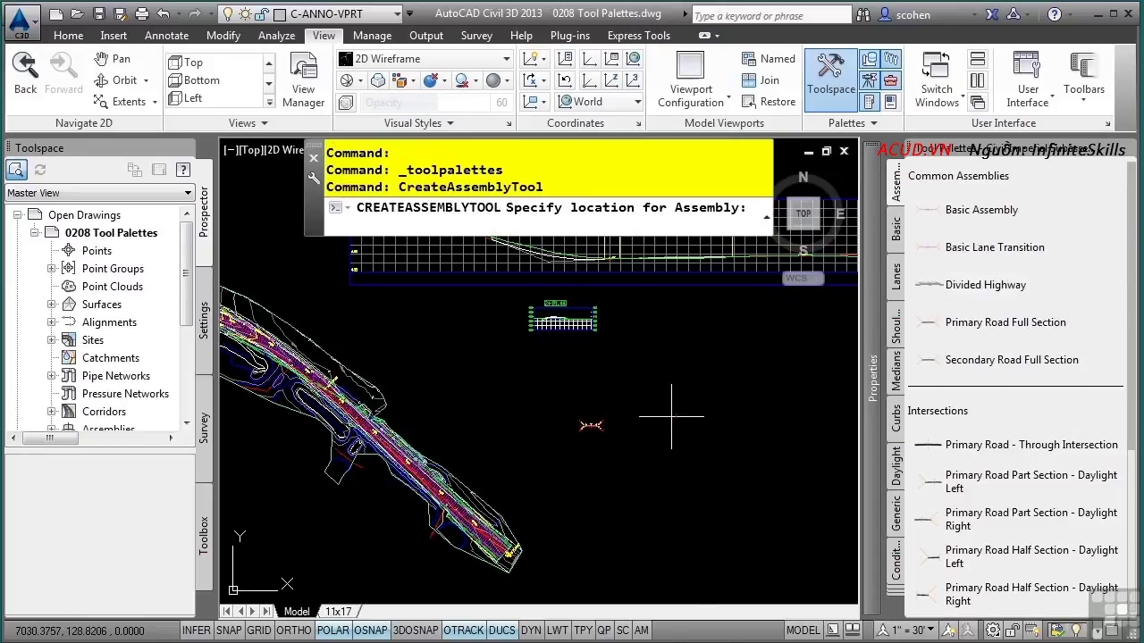
pyautogui.scroll(10, 659, 401)
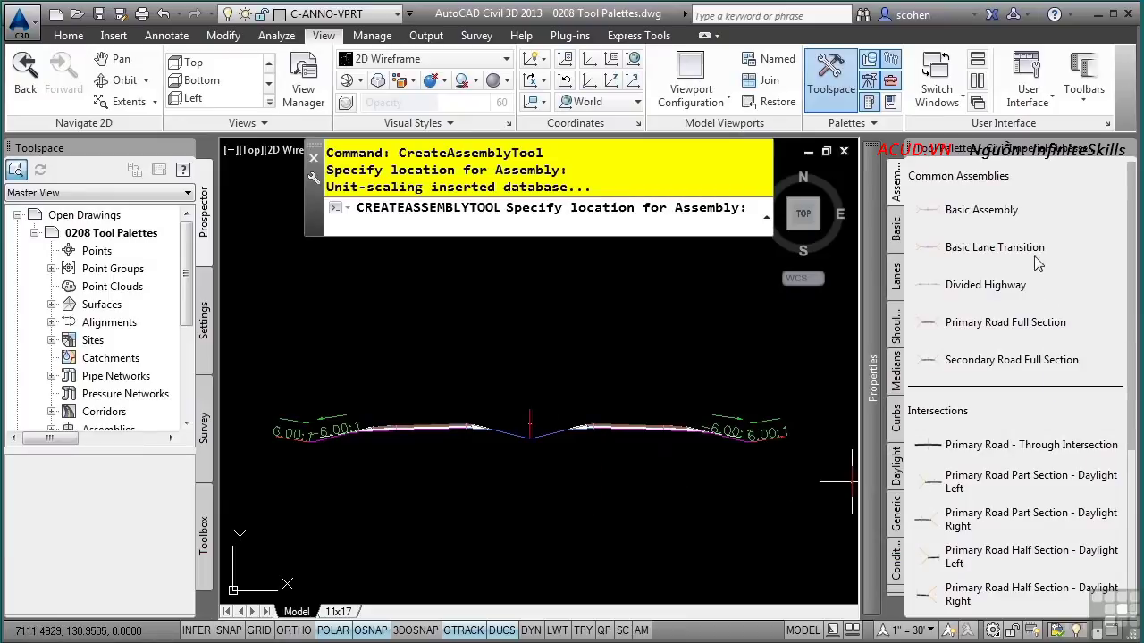
# Step: Examine the palettes, palette groups and import/export options in the Tool Palettes customization, and close it
pyautogui.rightClick(999, 155)
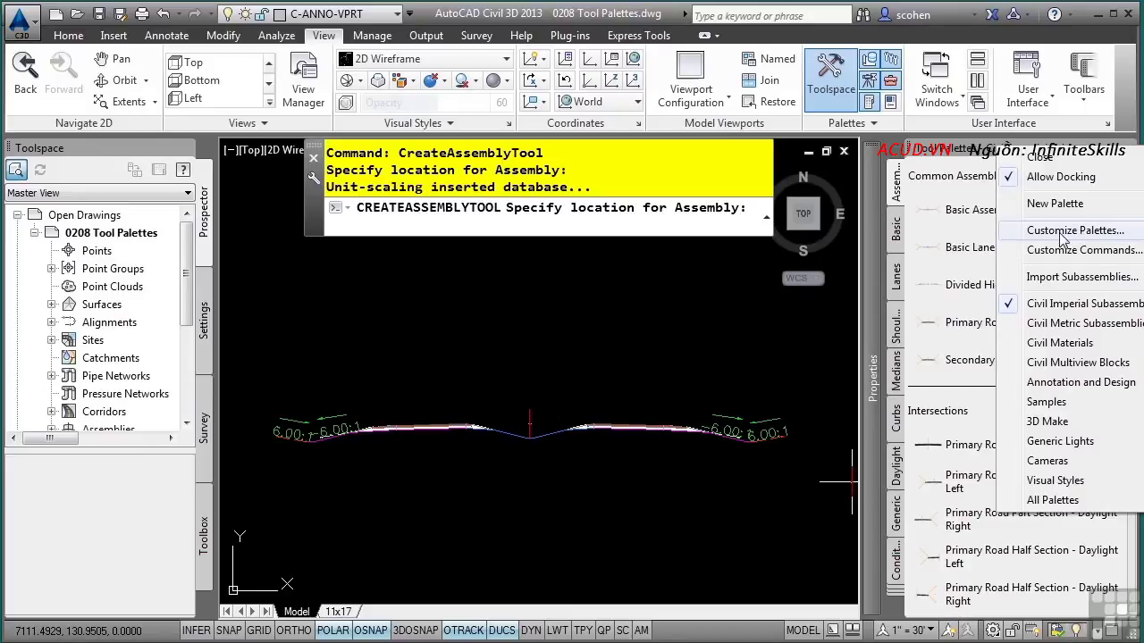
pyautogui.click(1107, 234)
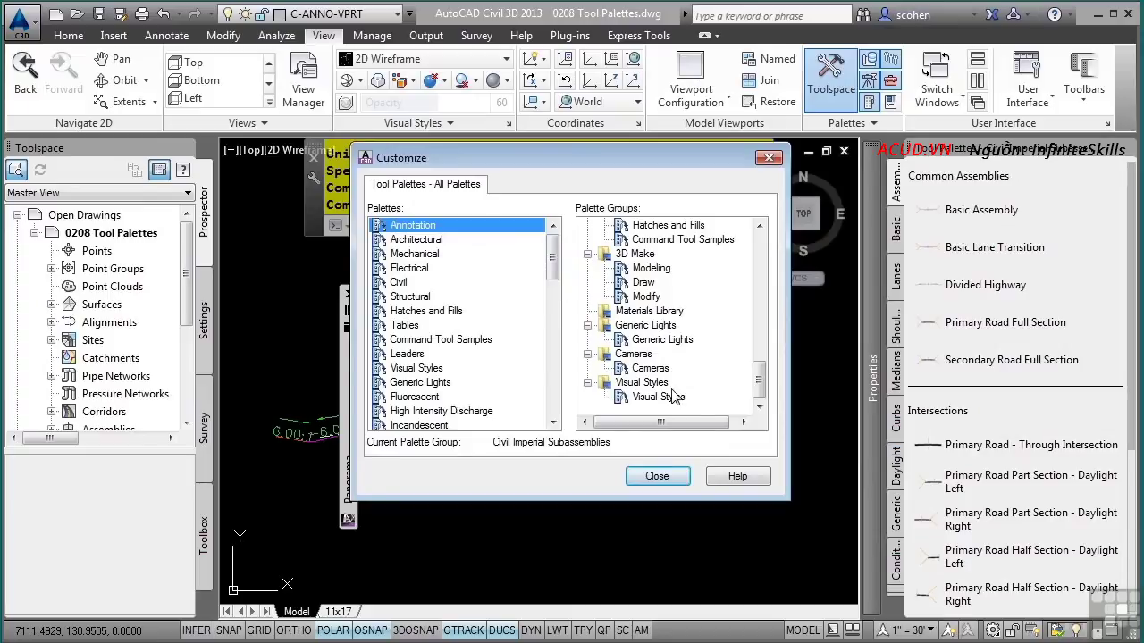
pyautogui.rightClick(525, 370)
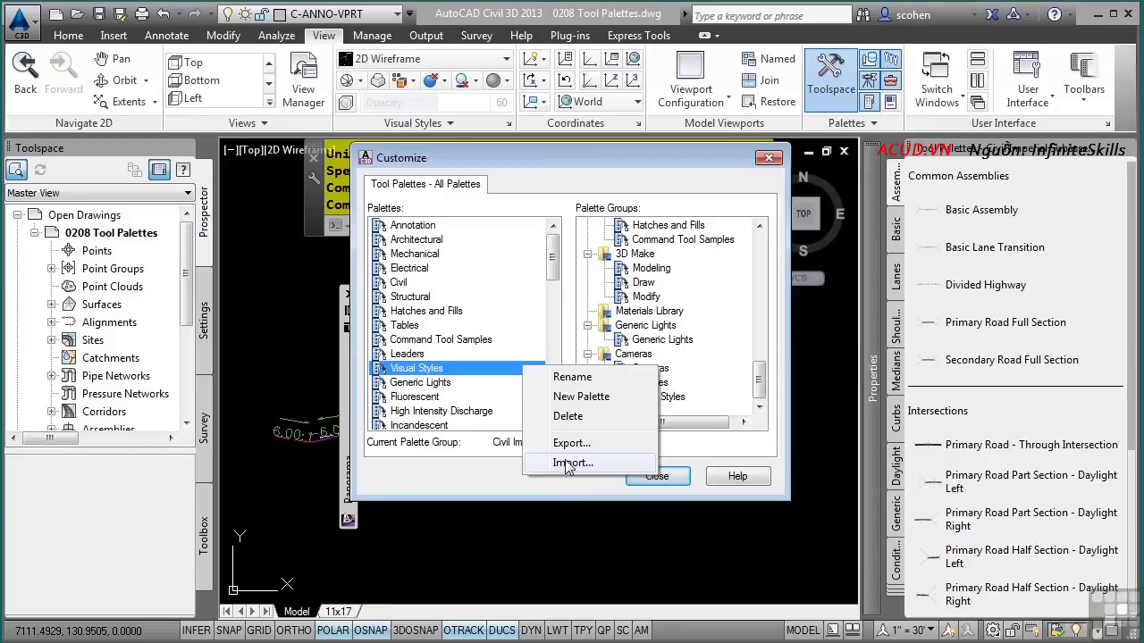
pyautogui.click(667, 478)
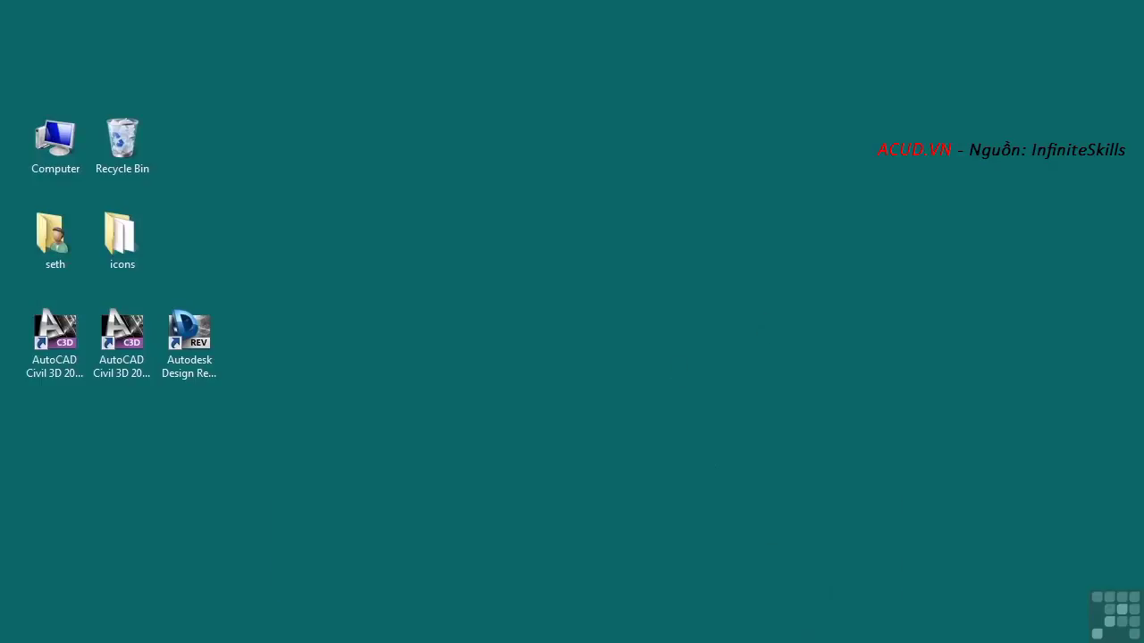
# Step: Show the course's Drawings folder to locate 0209 Transparent Commands.dwg, and minimize the folder window
pyautogui.click(765, 640)
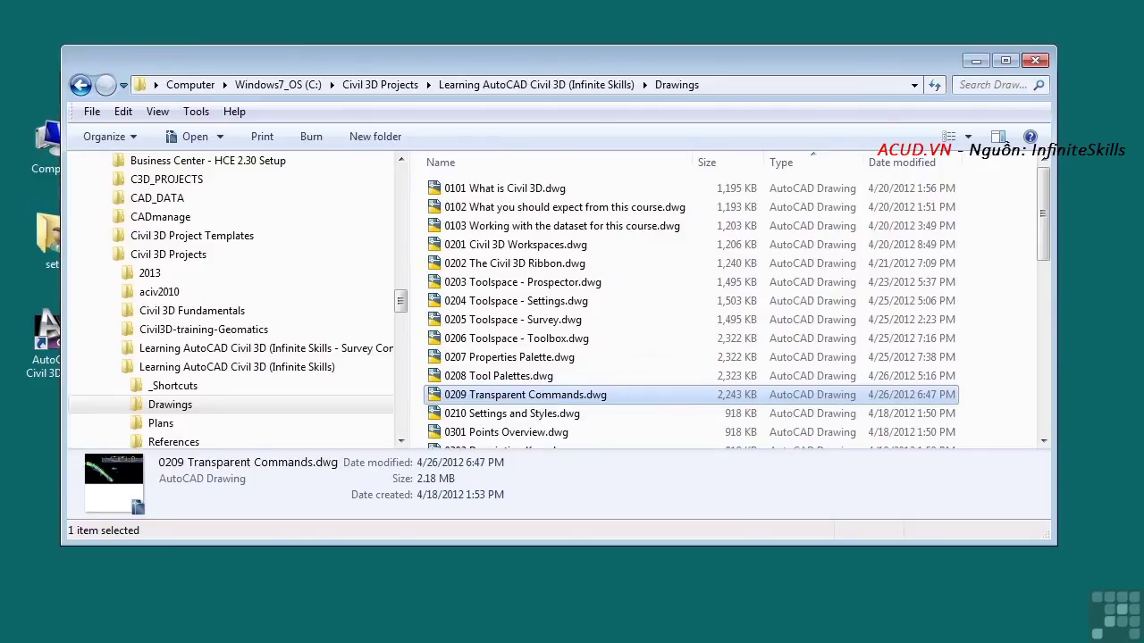
pyautogui.click(971, 64)
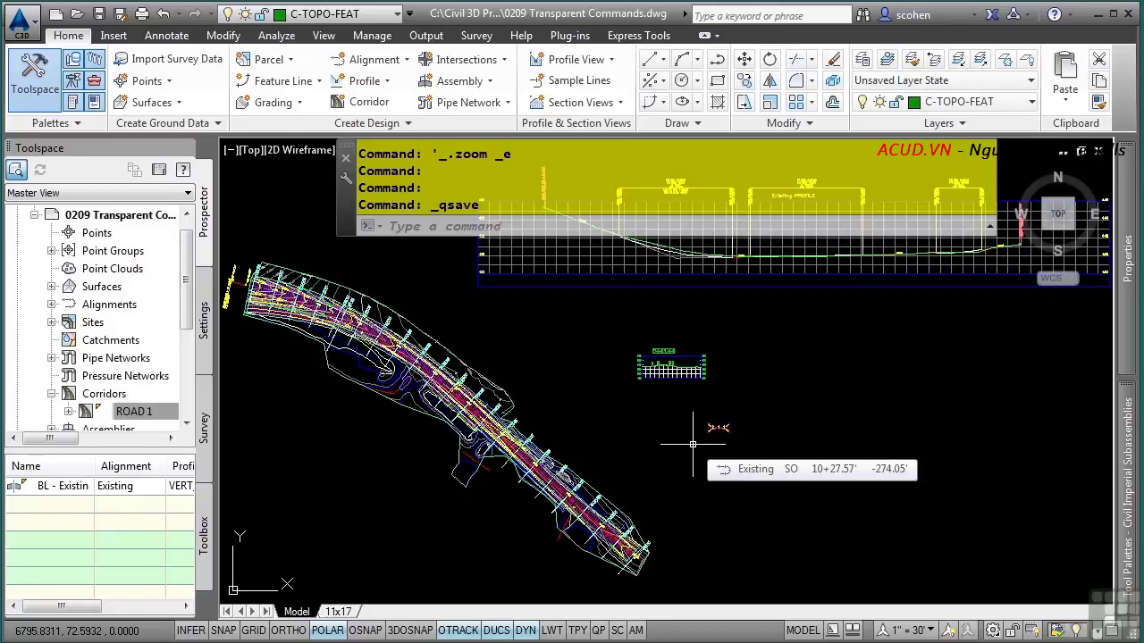
# Step: Display the Civil Transparent Commands toolbar and position it just below the command line
pyautogui.click(324, 35)
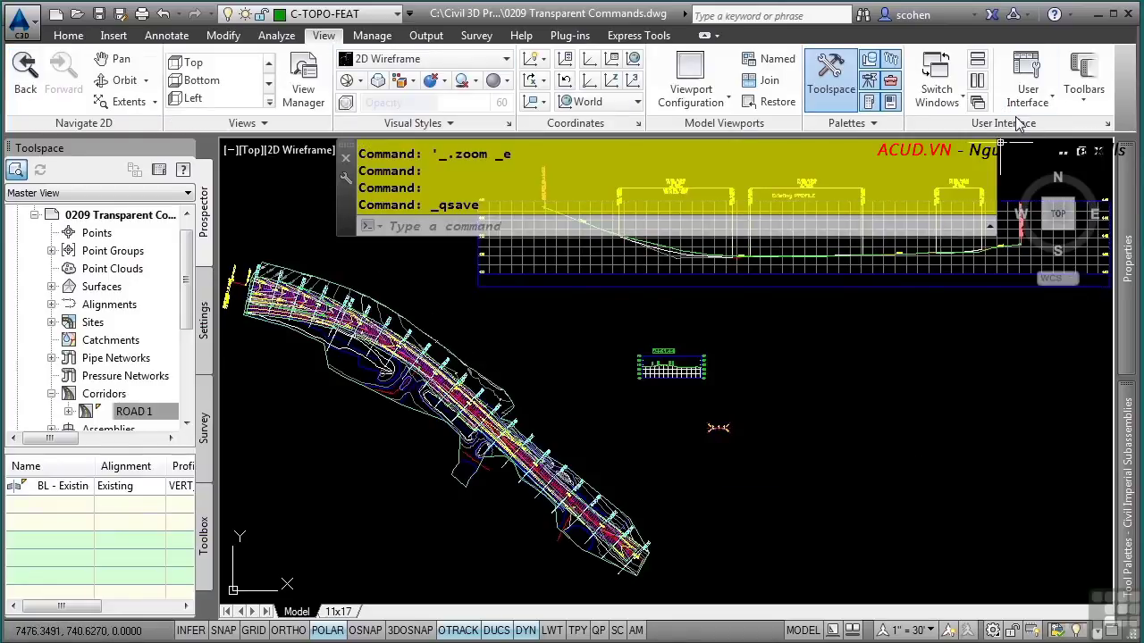
pyautogui.click(1093, 109)
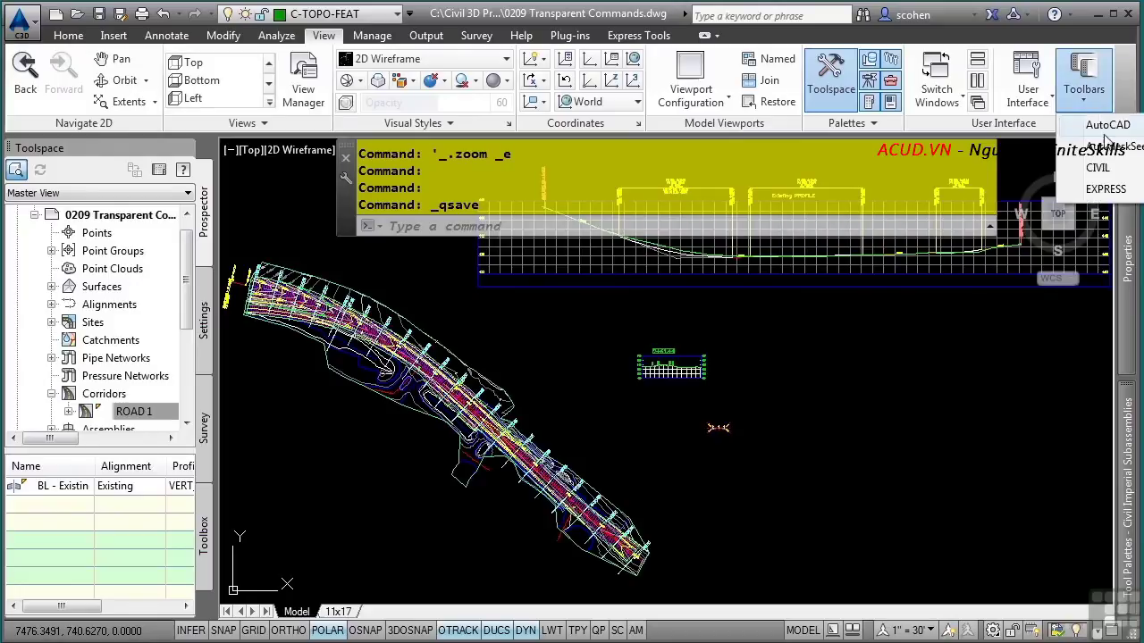
pyautogui.moveTo(1099, 168)
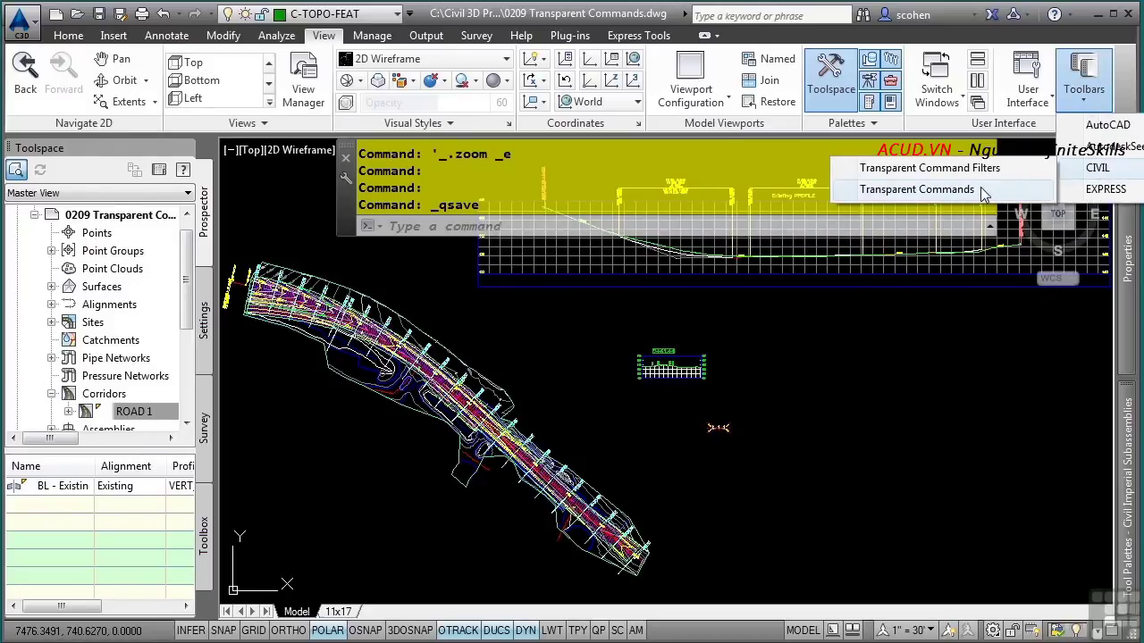
pyautogui.click(916, 190)
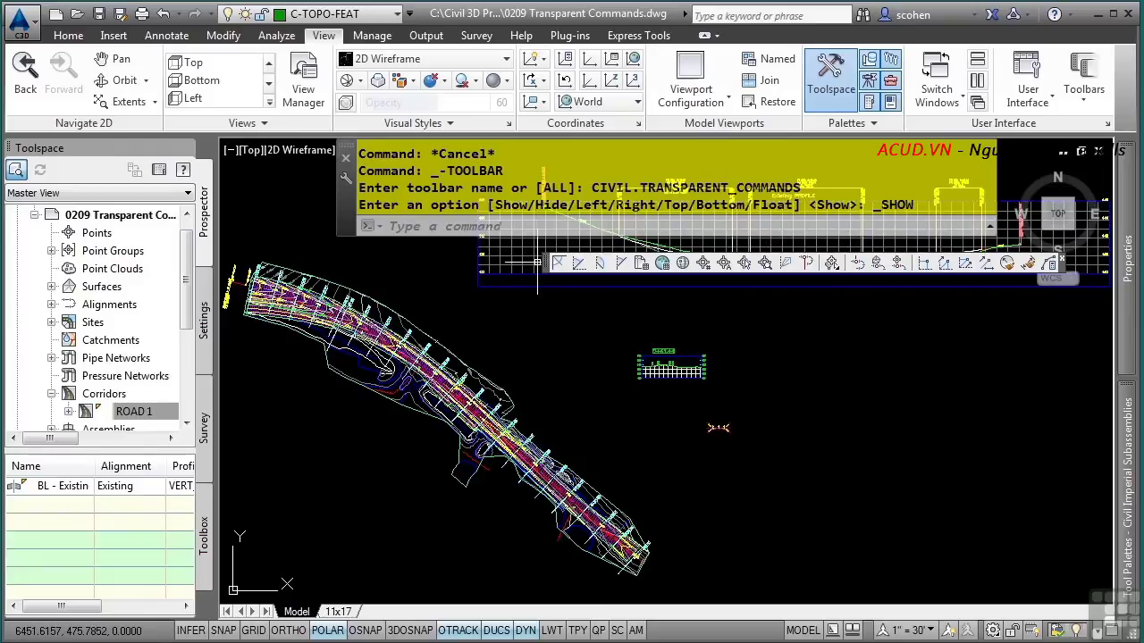
pyautogui.moveTo(548, 270); pyautogui.dragTo(449, 269)
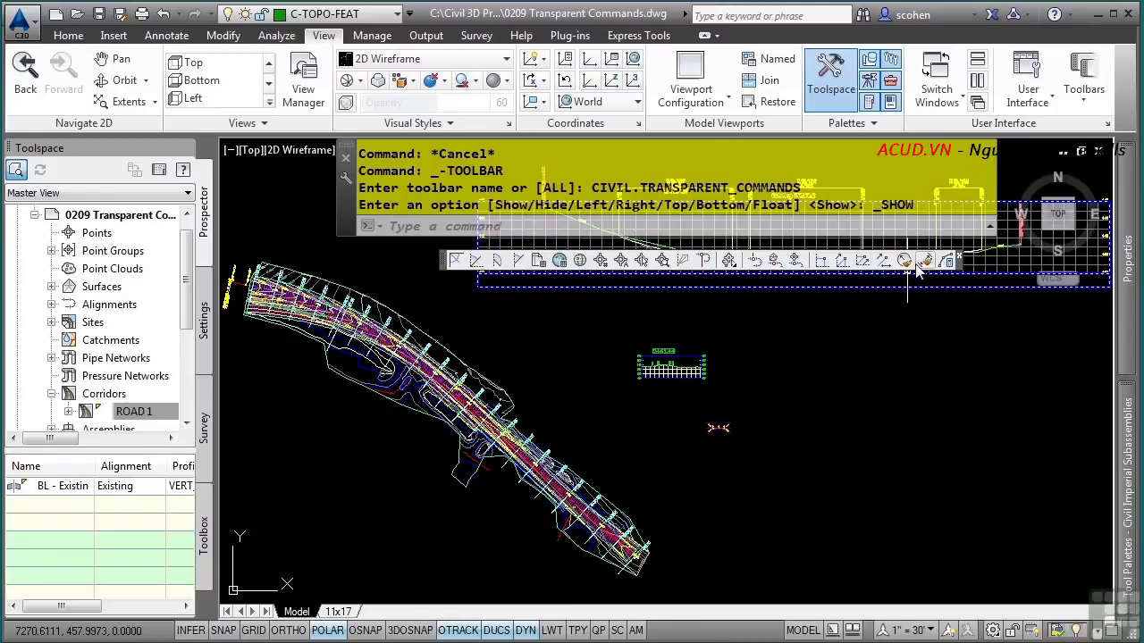
pyautogui.moveTo(643, 370)
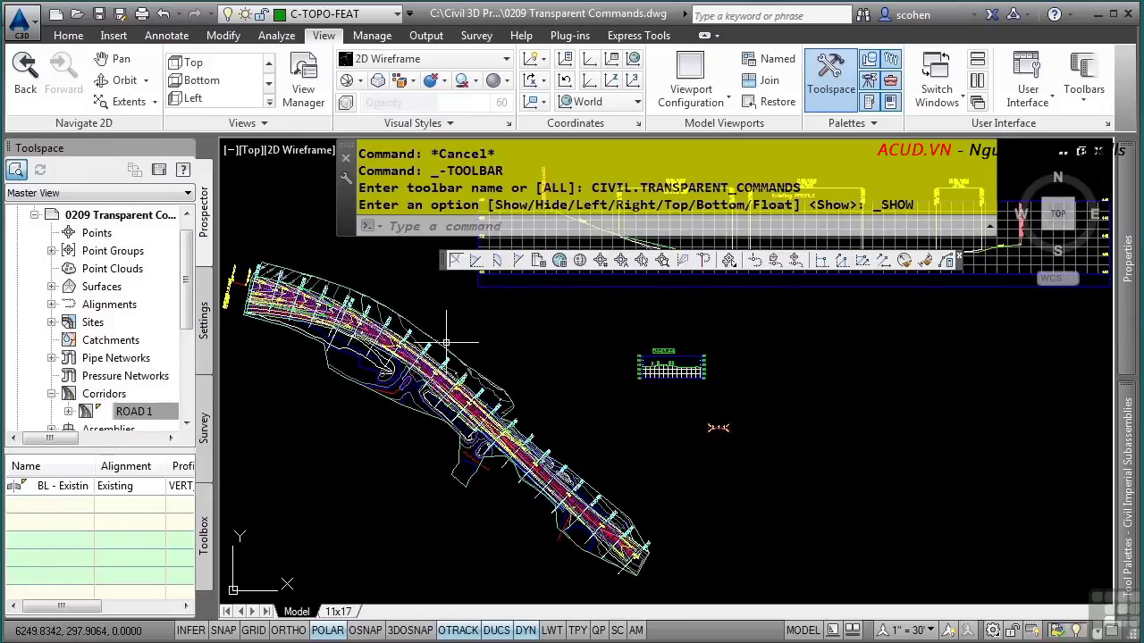
# Step: Start a polyline with the Station Offset transparent command at station 110 and a negative offset from the Existing alignment
pyautogui.moveTo(447, 344); pyautogui.dragTo(715, 458, button='middle')
pyautogui.scroll(4, 715, 459)
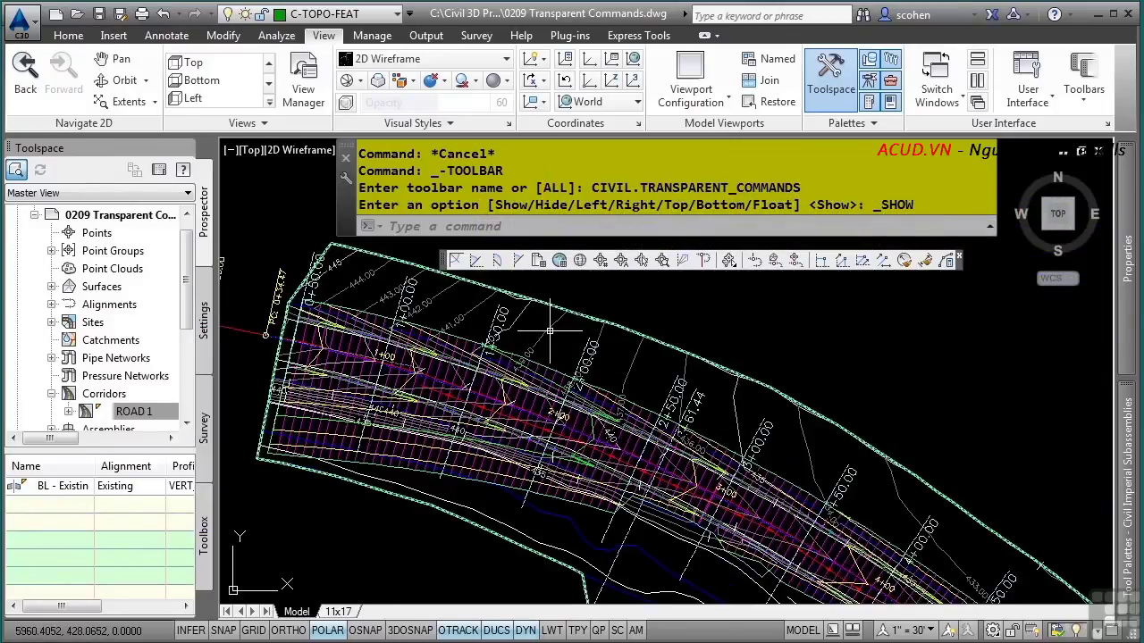
pyautogui.moveTo(549, 330)
pyautogui.moveTo(629, 313)
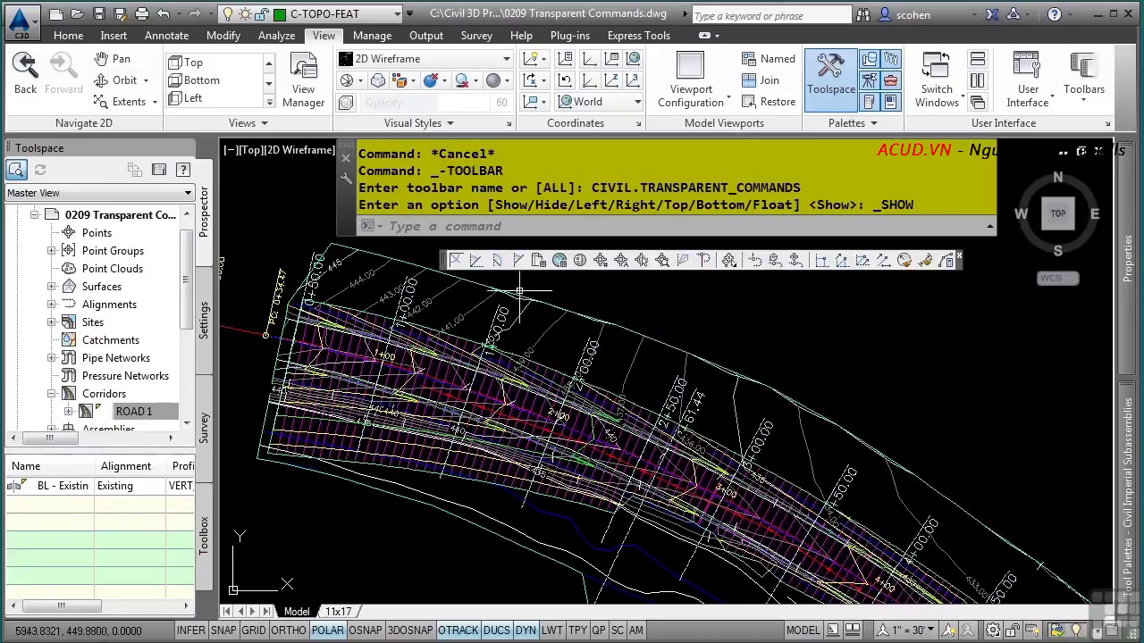
pyautogui.click(70, 35)
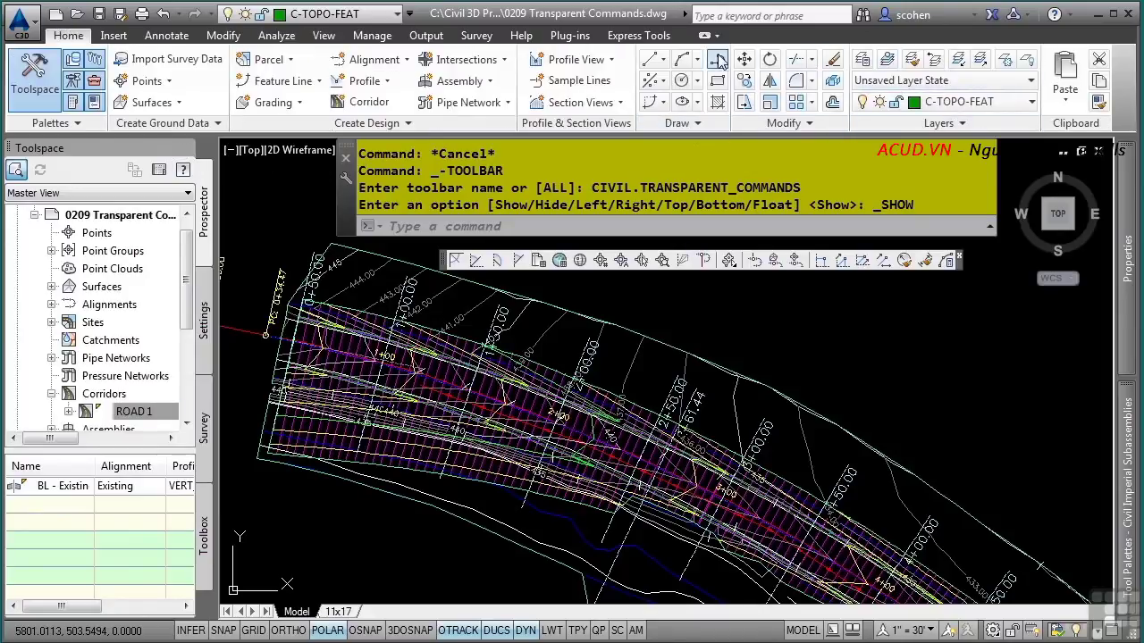
pyautogui.click(683, 59)
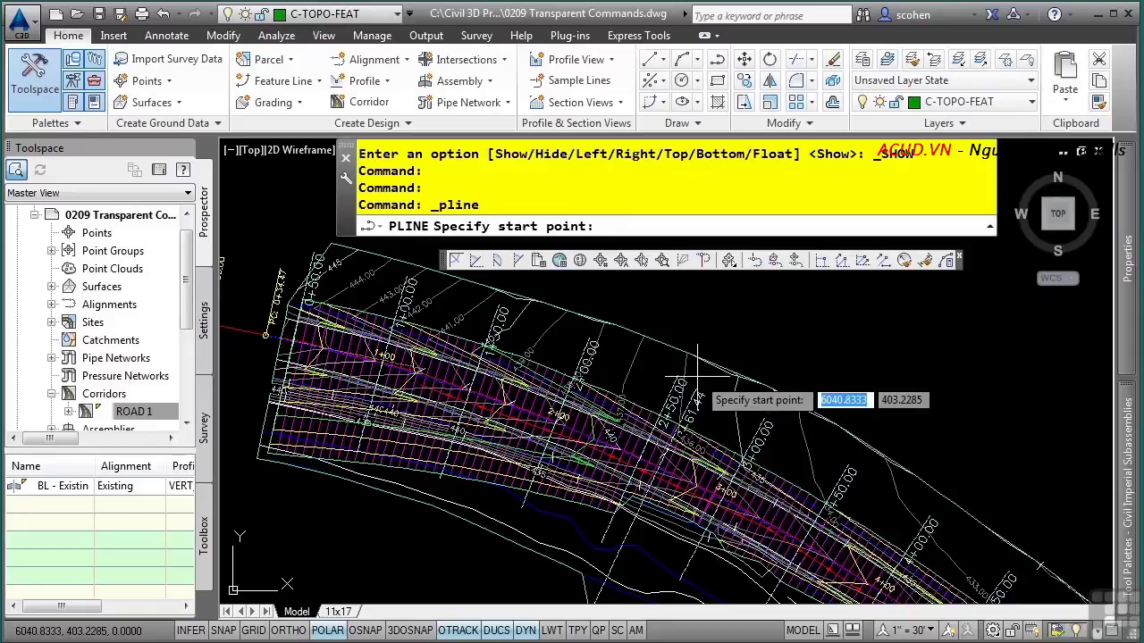
pyautogui.moveTo(697, 373)
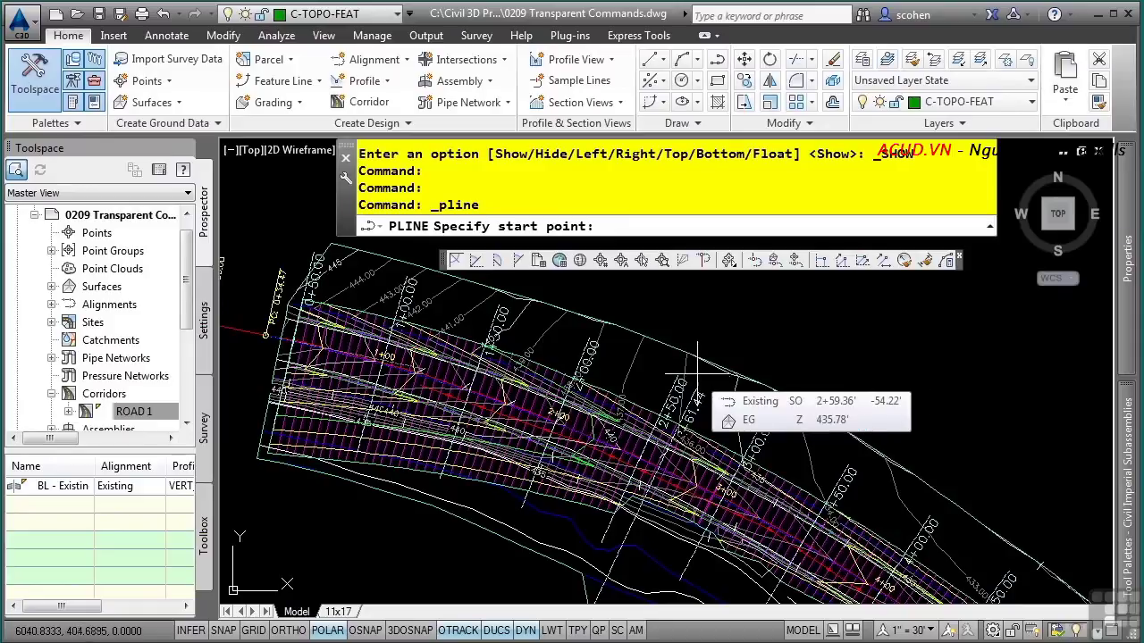
pyautogui.click(709, 262)
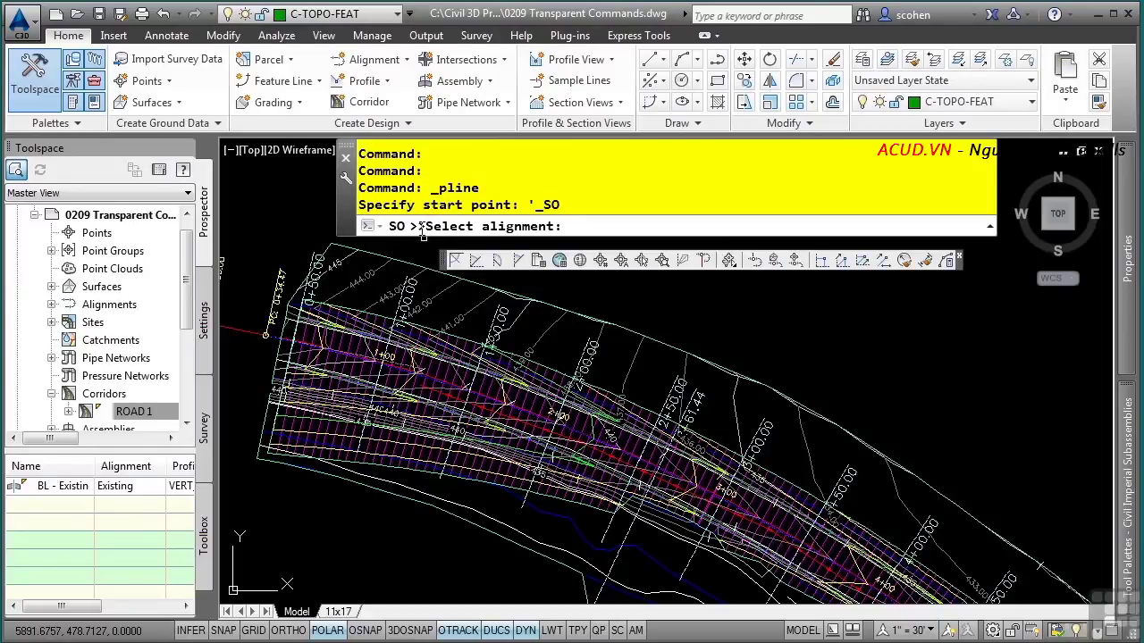
pyautogui.click(265, 335)
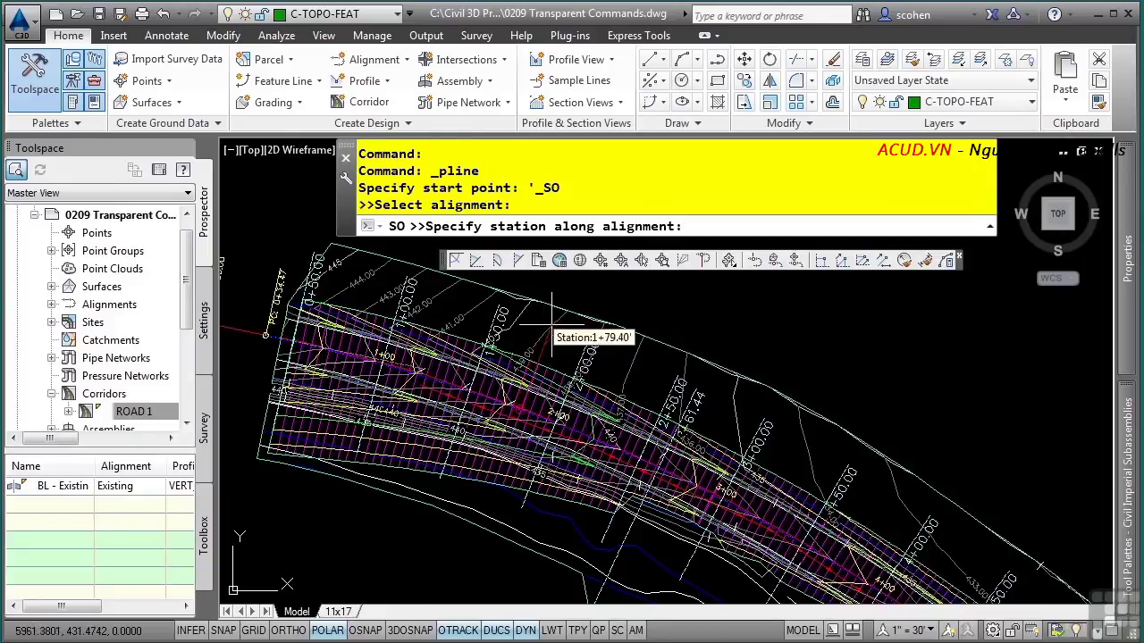
pyautogui.scroll(1, 586, 340)
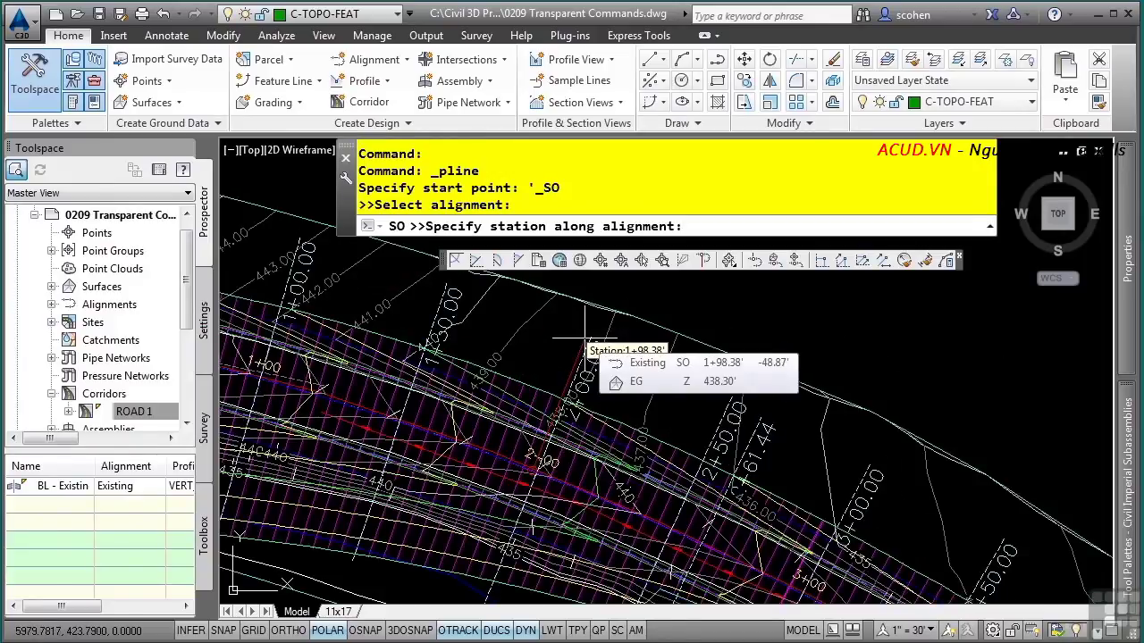
pyautogui.write('110')
pyautogui.press('Return')
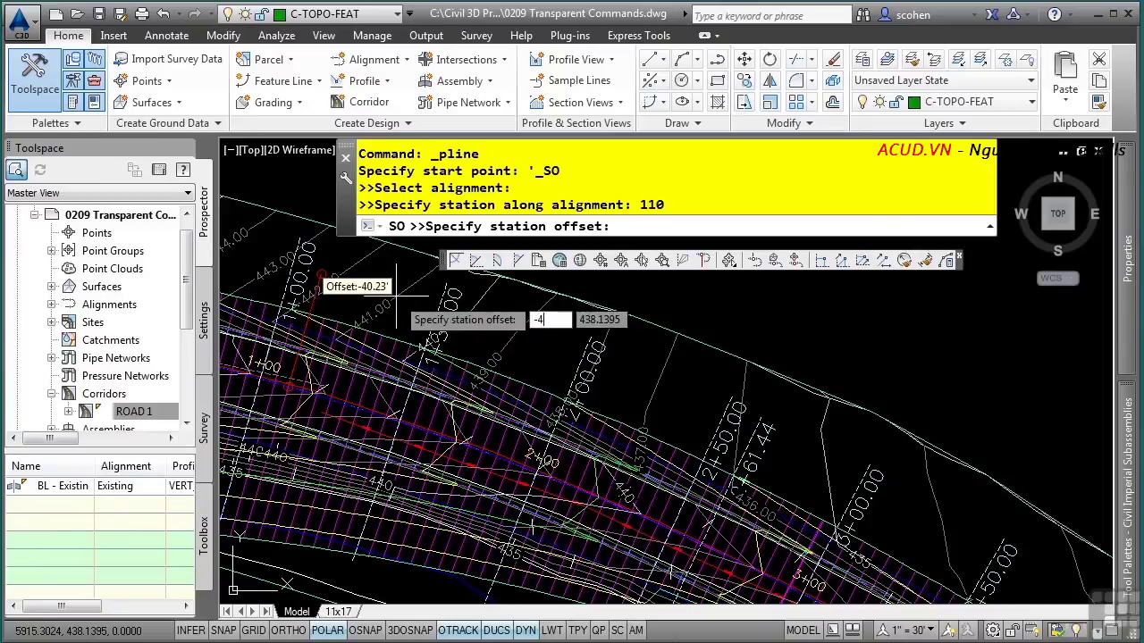
pyautogui.click(393, 300)
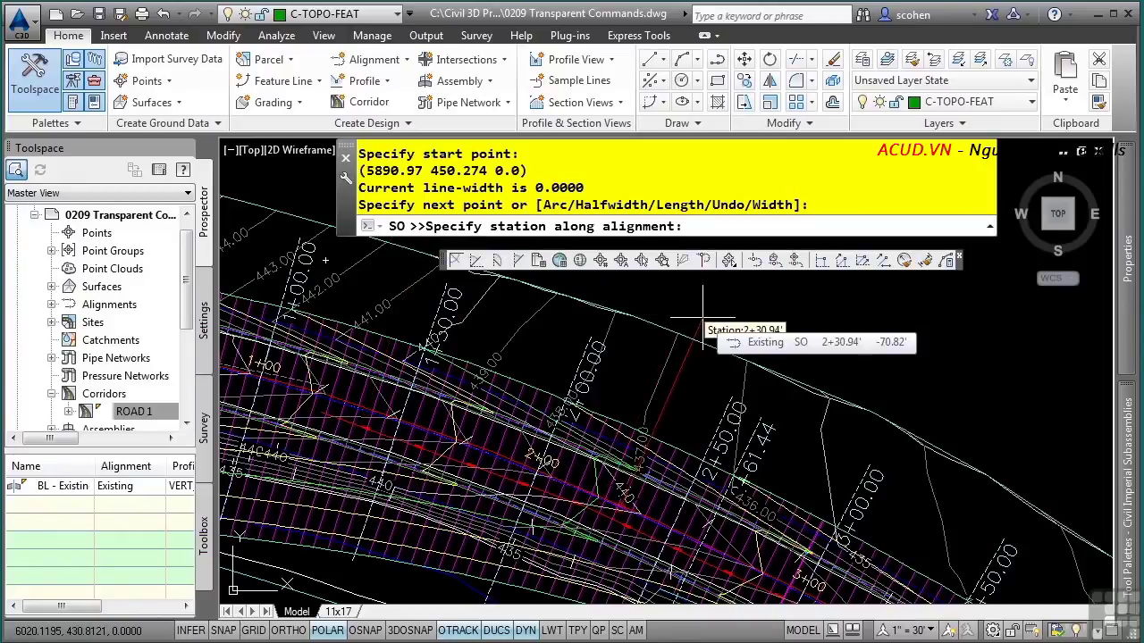
# Step: Place the second polyline vertex at station 200 with an offset of -52.5 from the Existing alignment
pyautogui.write('200')
pyautogui.press('Return')
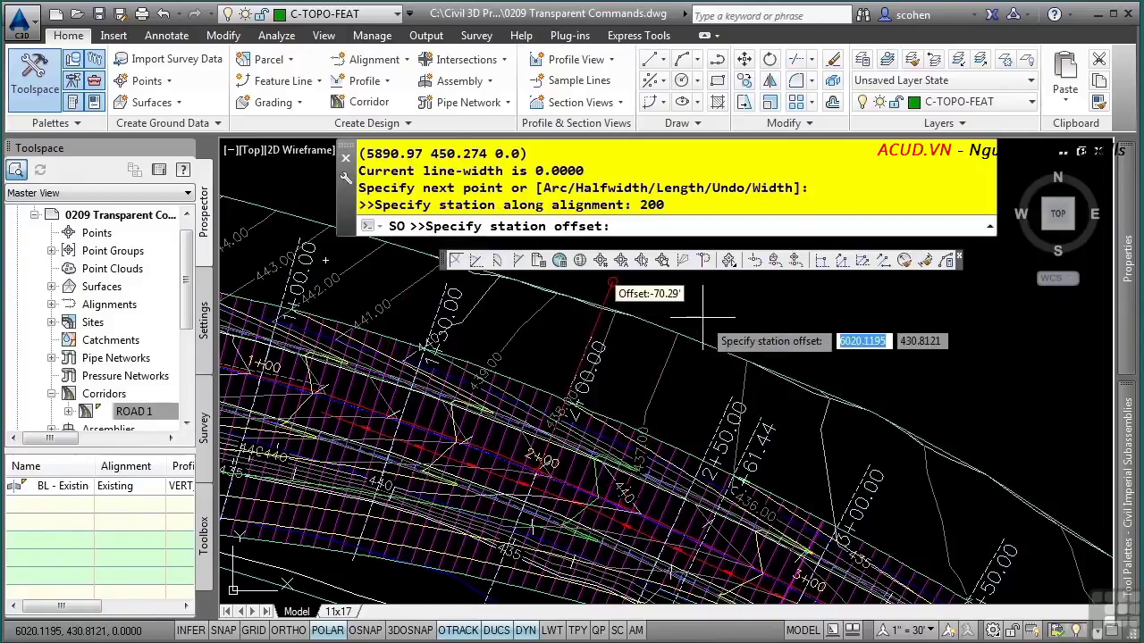
pyautogui.write('-52.5')
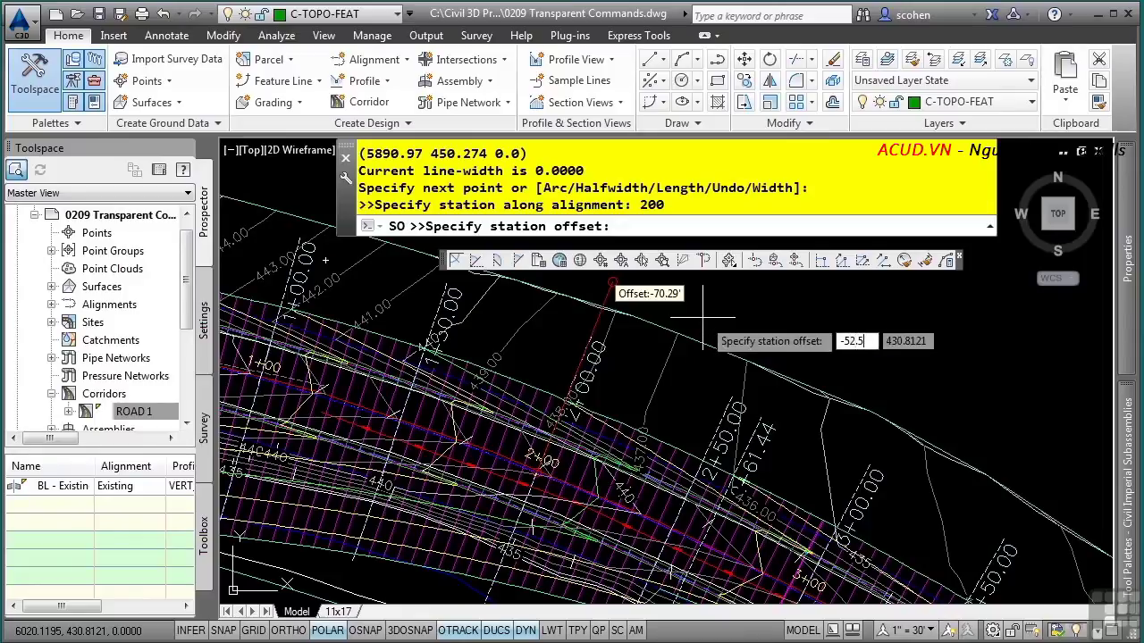
pyautogui.press('Return')
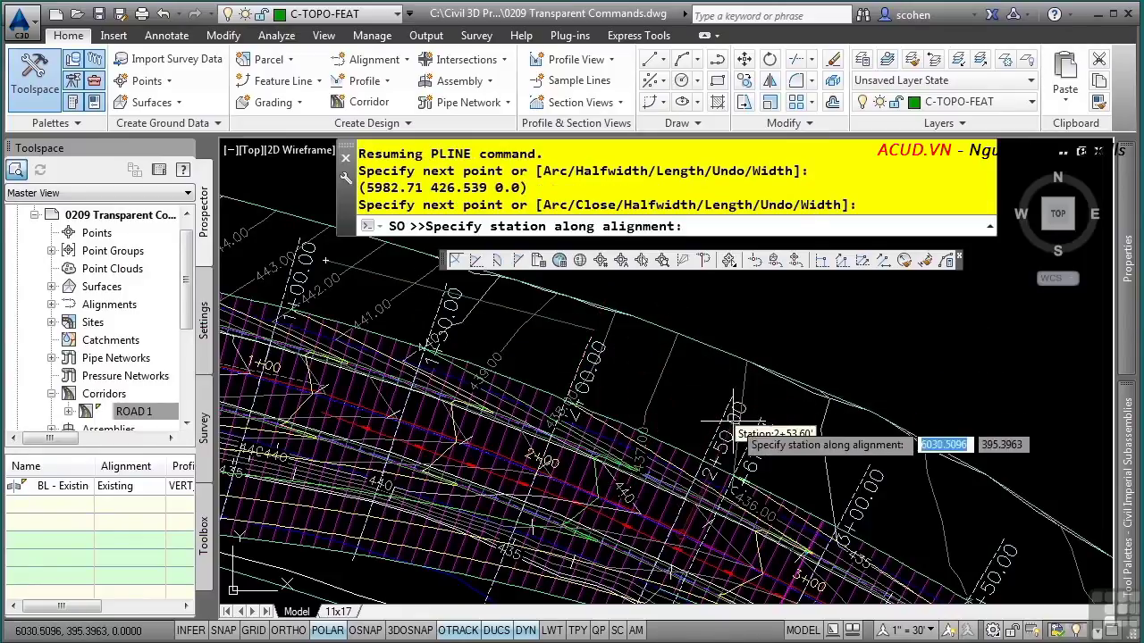
# Step: Leave Station Offset while keeping the polyline active, and place two more vertices freehand alongside the road beyond station 3+00
pyautogui.moveTo(738, 420)
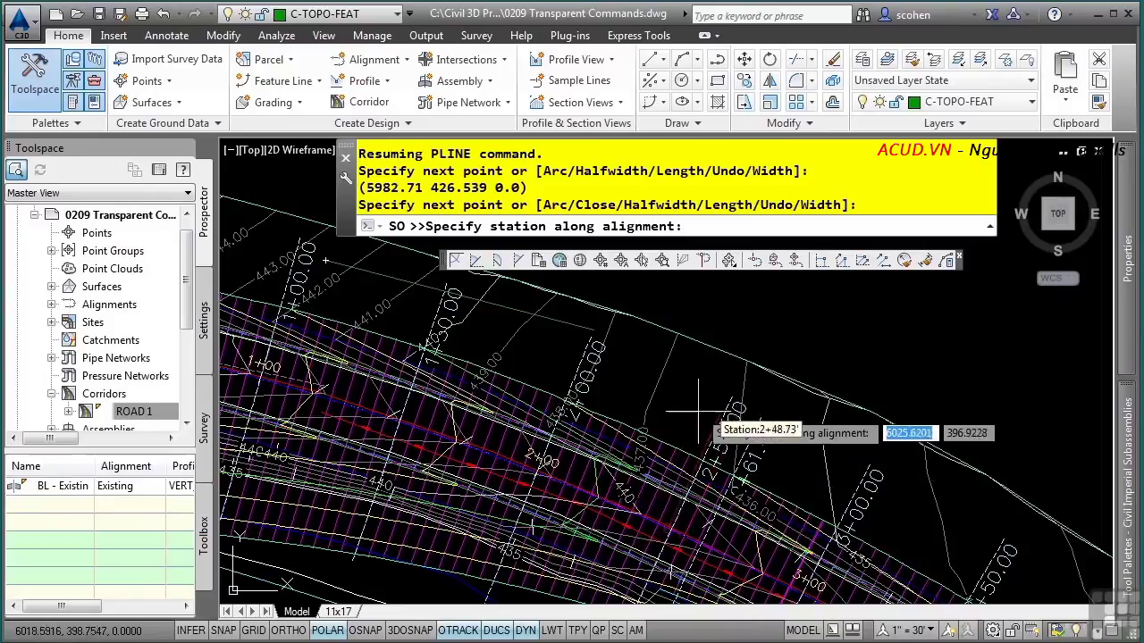
pyautogui.moveTo(664, 402)
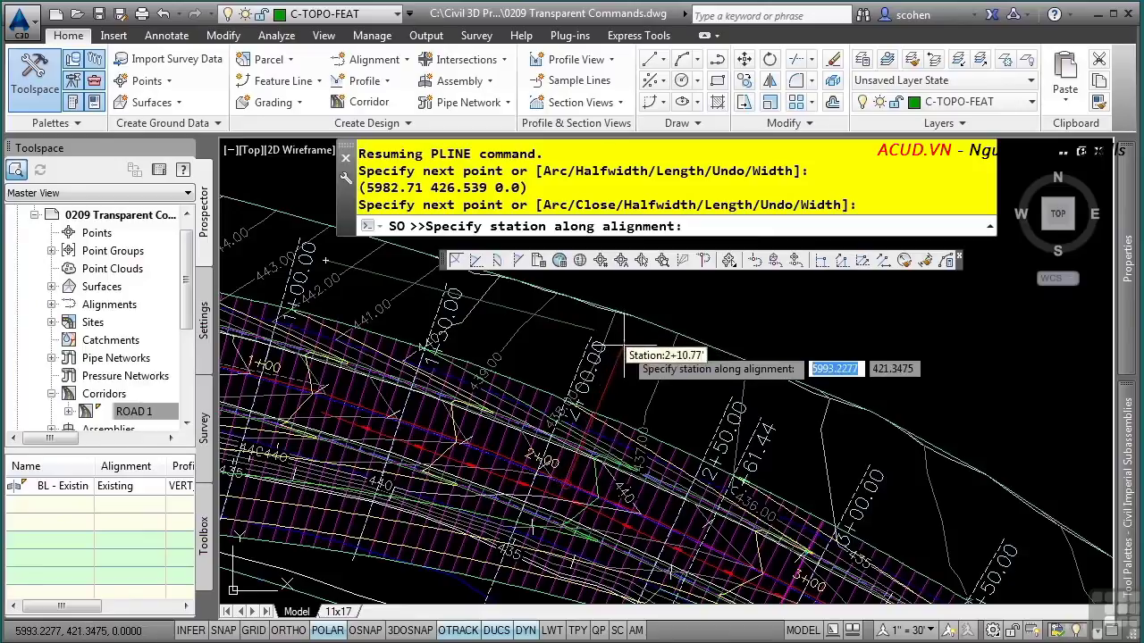
pyautogui.press('Escape')
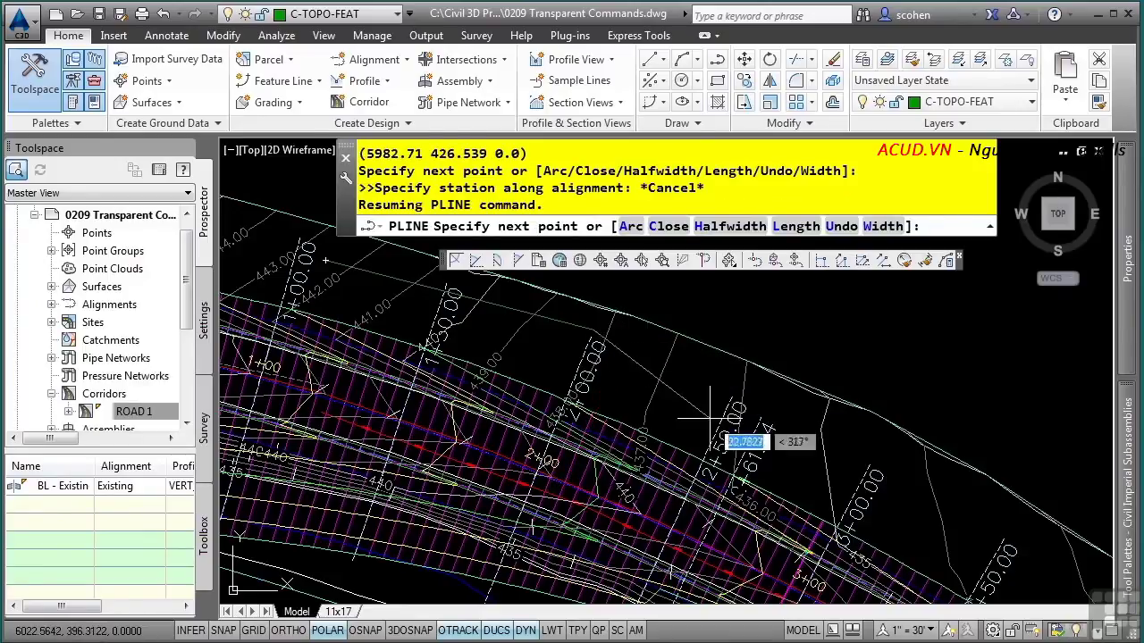
pyautogui.moveTo(765, 459)
pyautogui.mouseDown(button='middle')
pyautogui.moveTo(760, 442)
pyautogui.moveTo(731, 441)
pyautogui.mouseUp(button='middle')
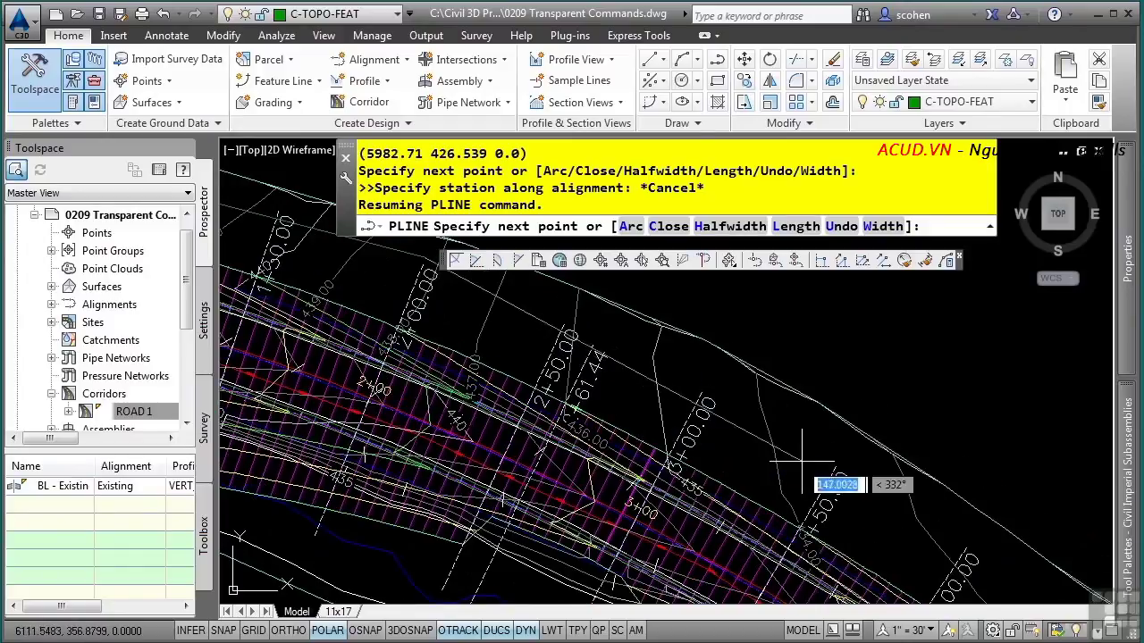
pyautogui.click(742, 450)
pyautogui.moveTo(860, 508); pyautogui.dragTo(658, 369, button='middle')
pyautogui.moveTo(857, 478); pyautogui.dragTo(719, 366, button='middle')
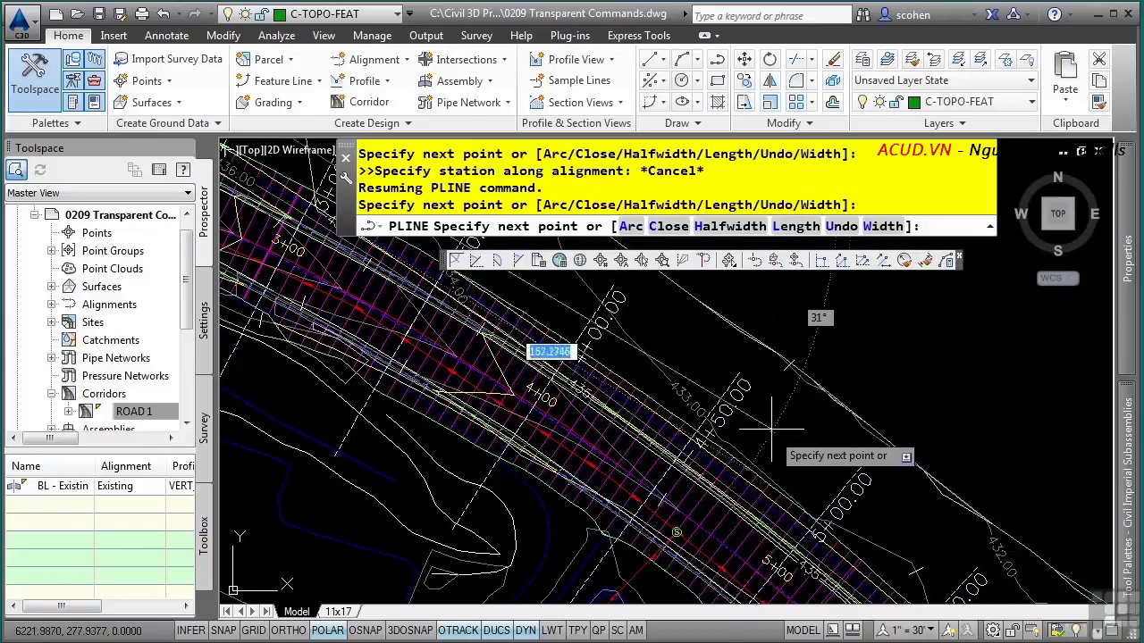
pyautogui.click(685, 362)
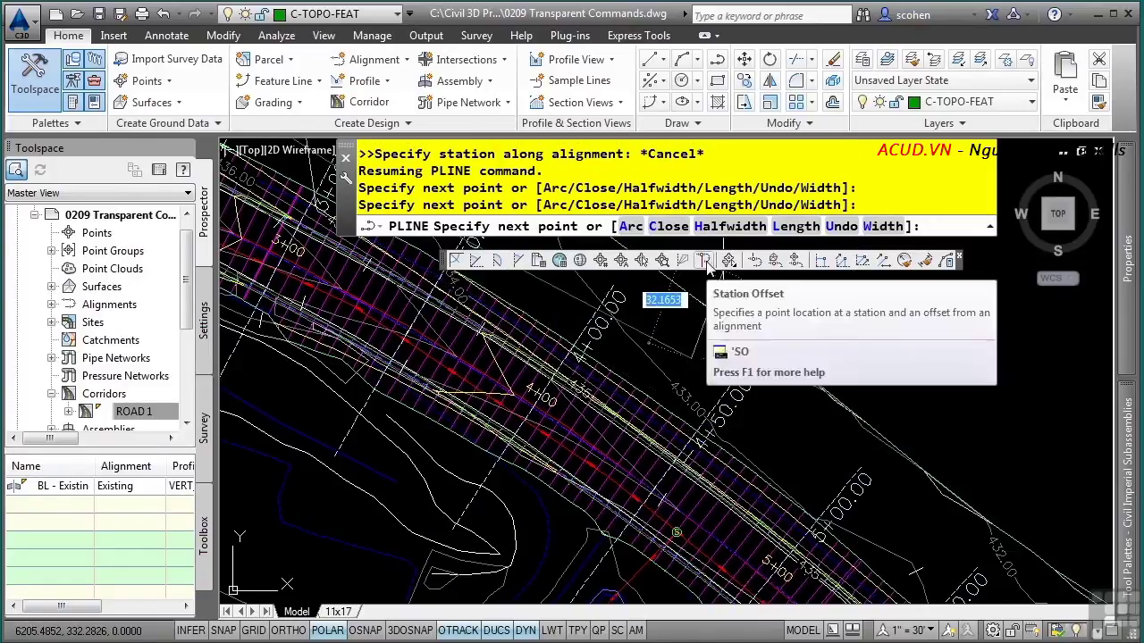
# Step: Resume the Station Offset transparent command within the polyline and place a vertex at station 500 with an offset of -45.7
pyautogui.write("'")
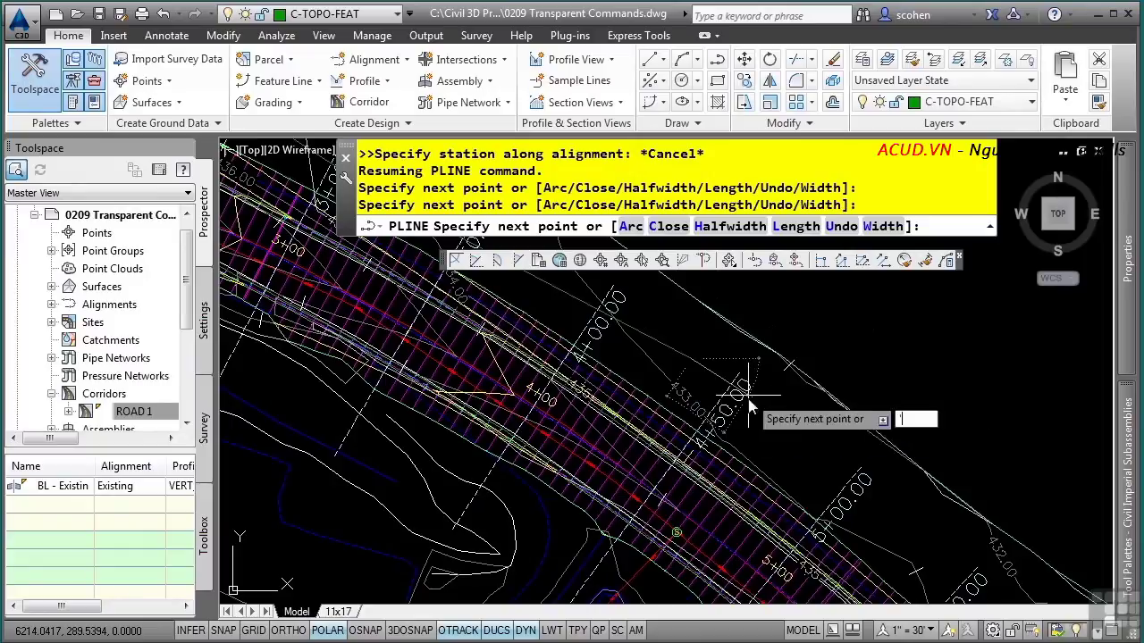
pyautogui.write('so')
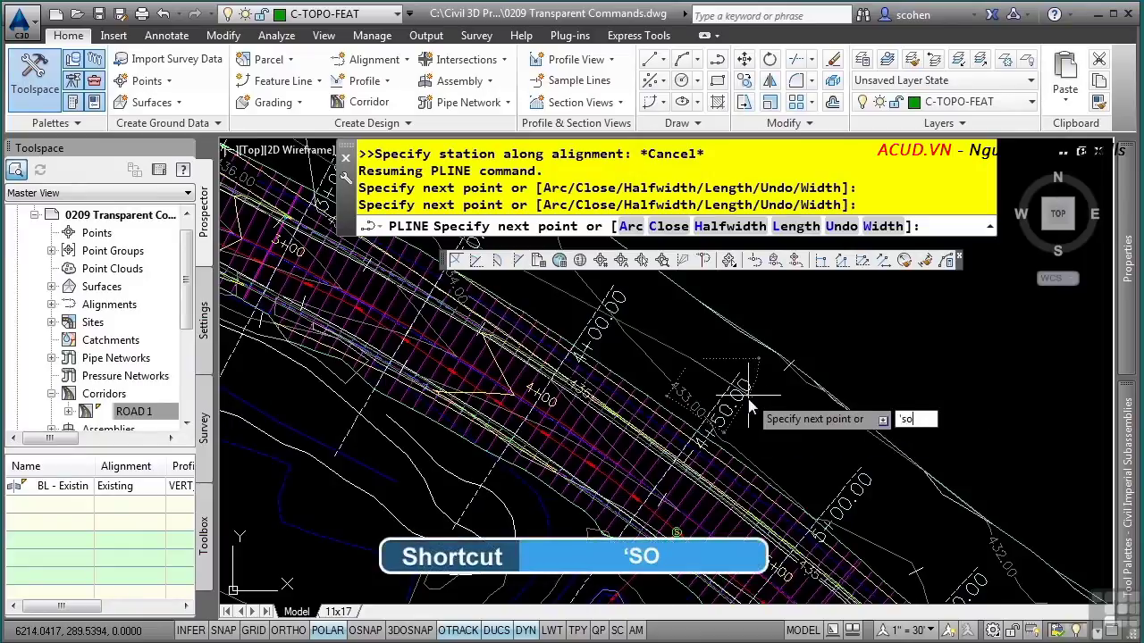
pyautogui.press('Return')
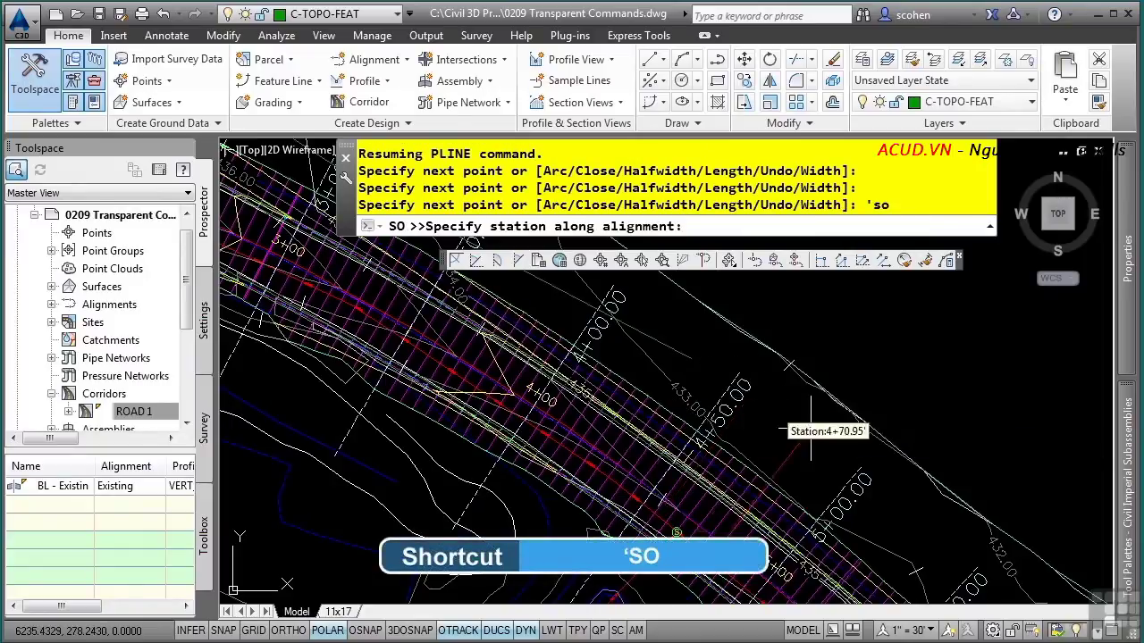
pyautogui.moveTo(811, 430)
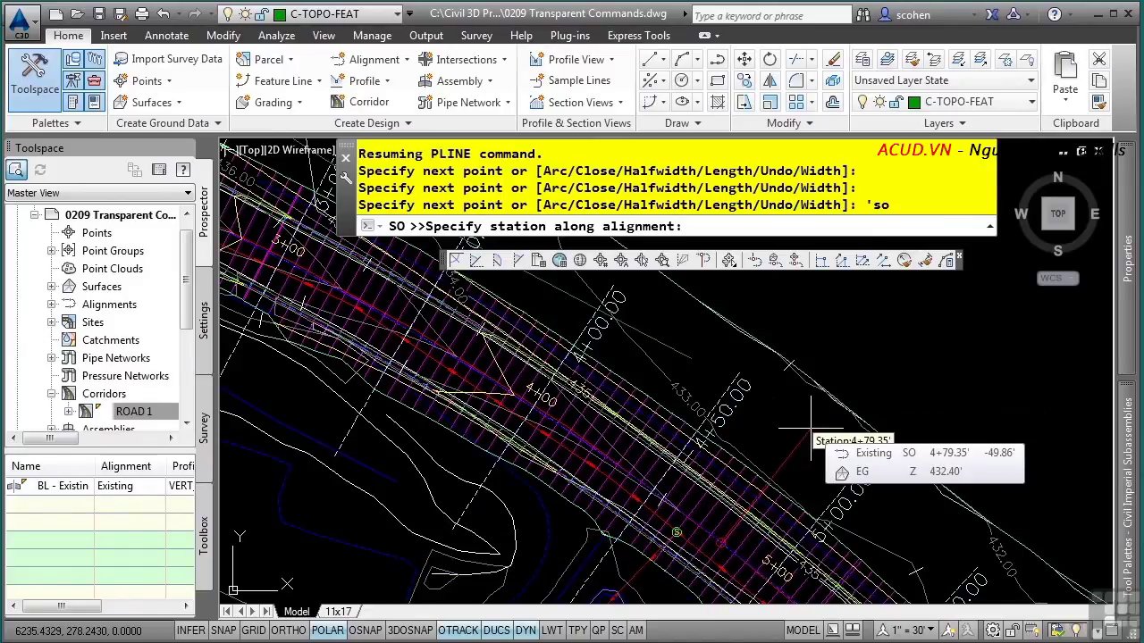
pyautogui.write('500')
pyautogui.press('Return')
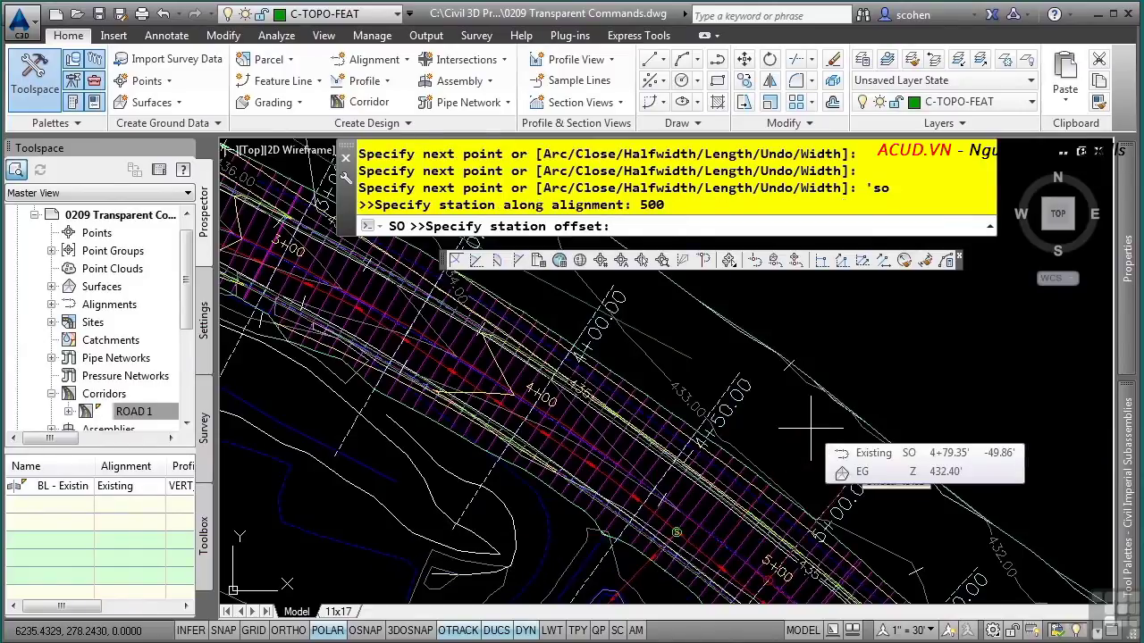
pyautogui.write('-')
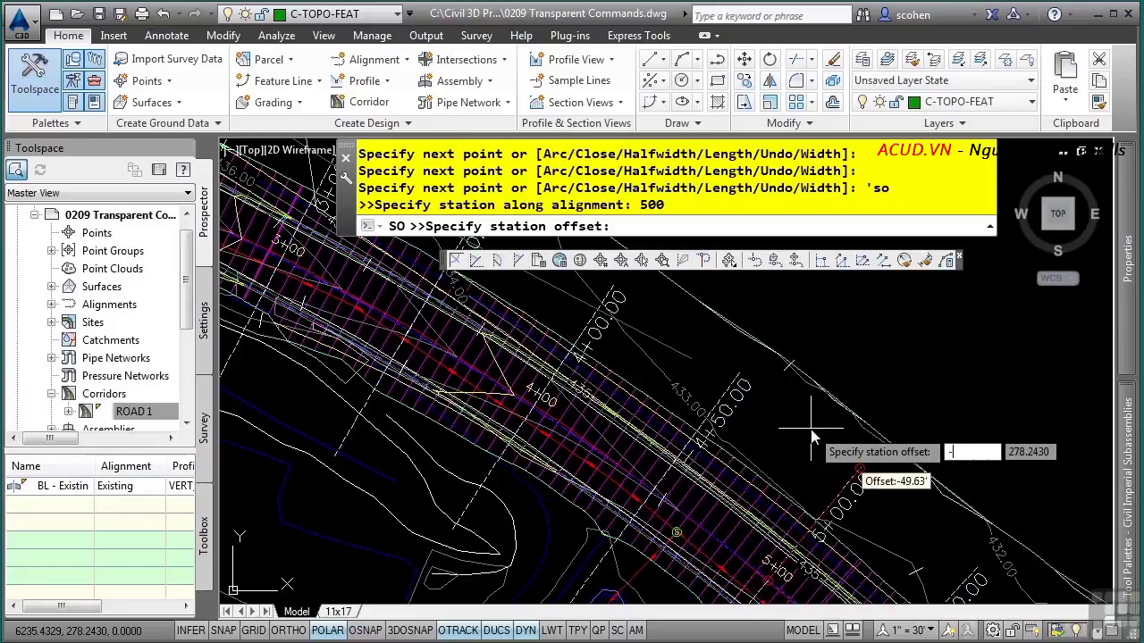
pyautogui.write('45.5')
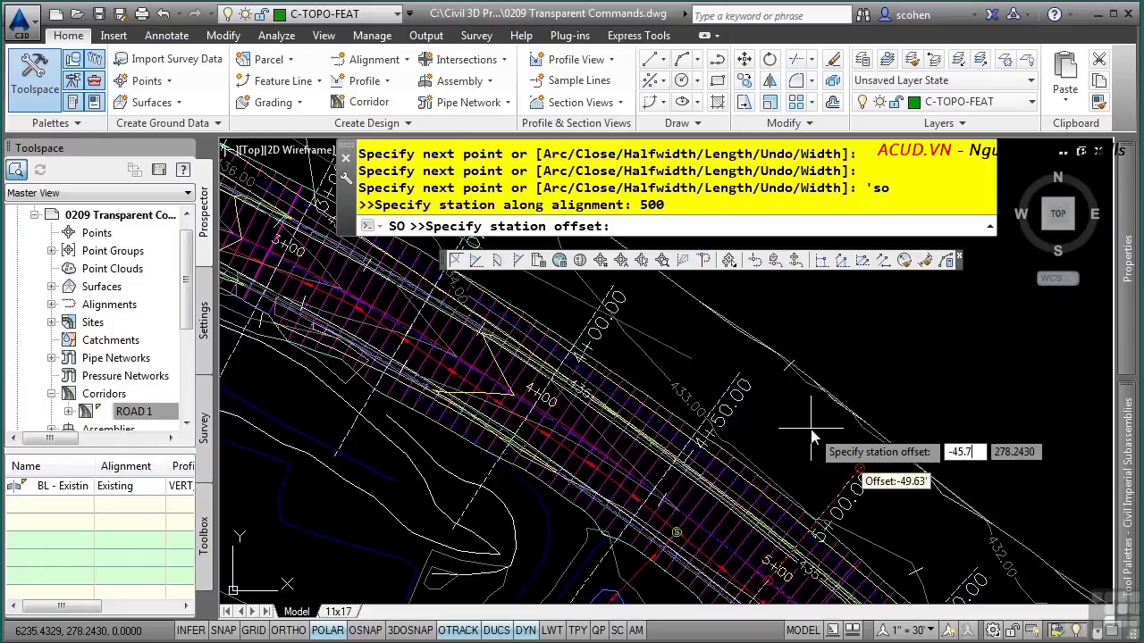
pyautogui.press('Return')
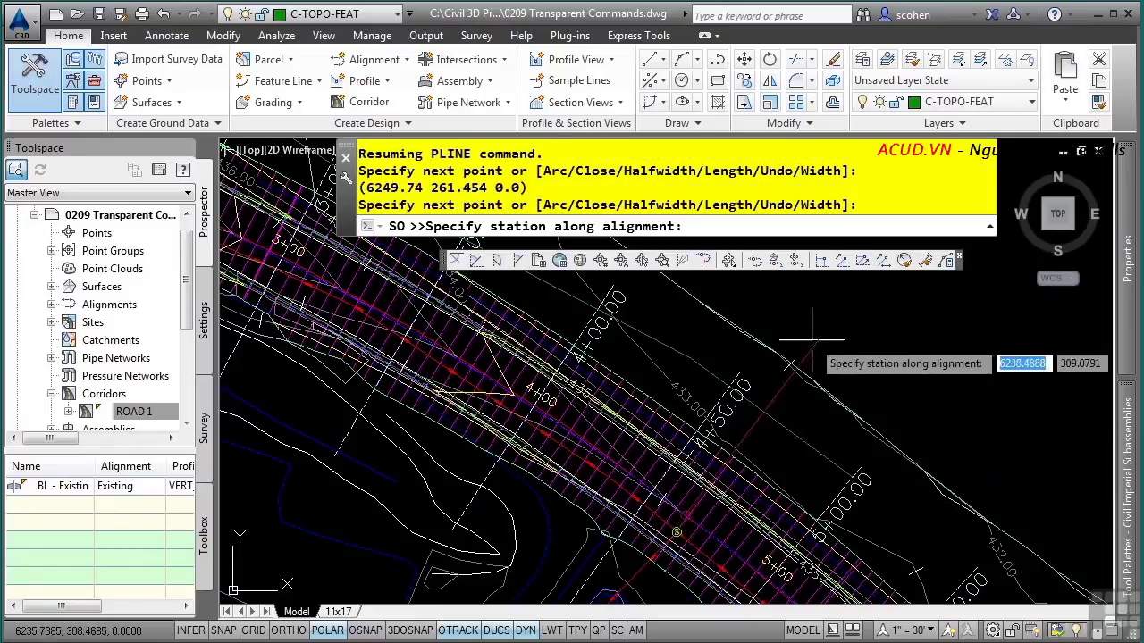
# Step: Place the next polyline vertex across the road at station 500 with an offset of 45.7 from the Existing alignment
pyautogui.moveTo(824, 480); pyautogui.dragTo(633, 318, button='middle')
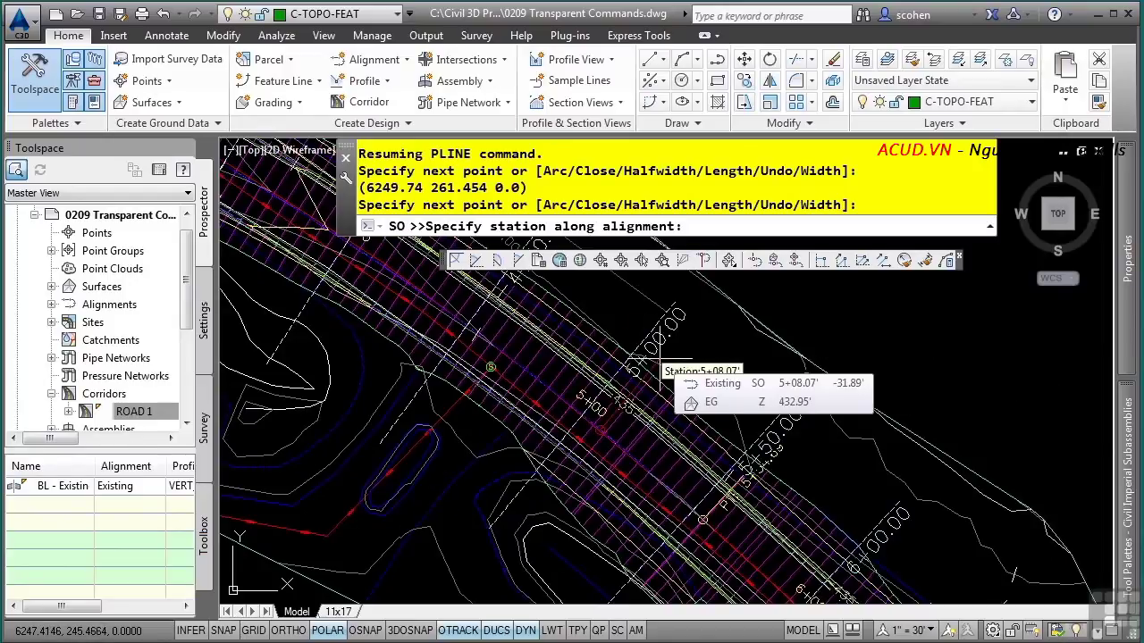
pyautogui.write('500')
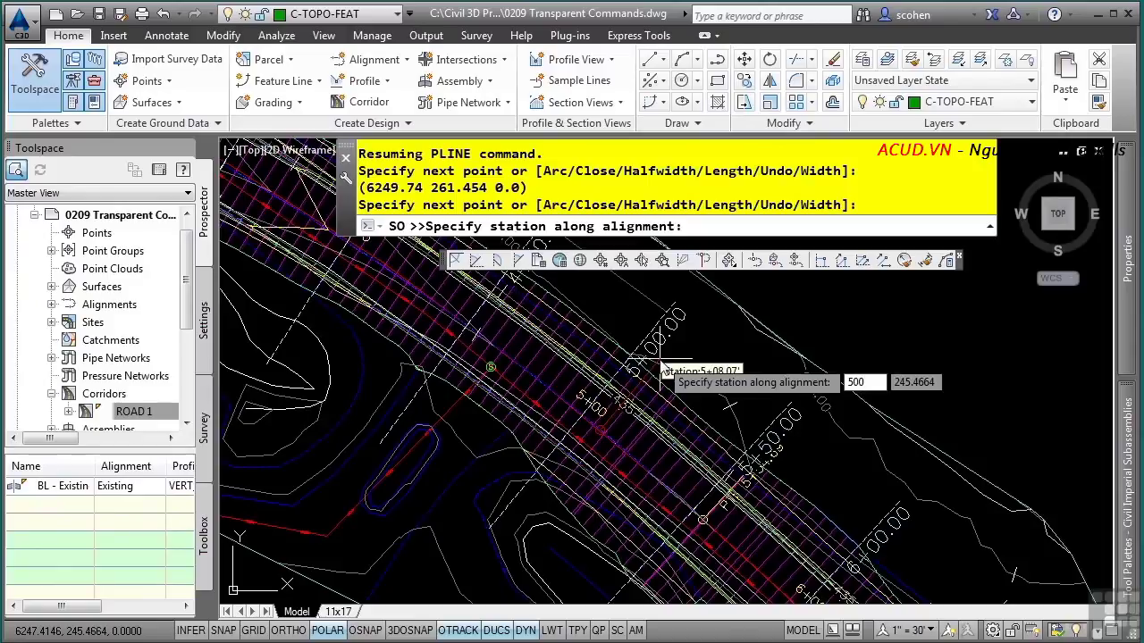
pyautogui.press('Return')
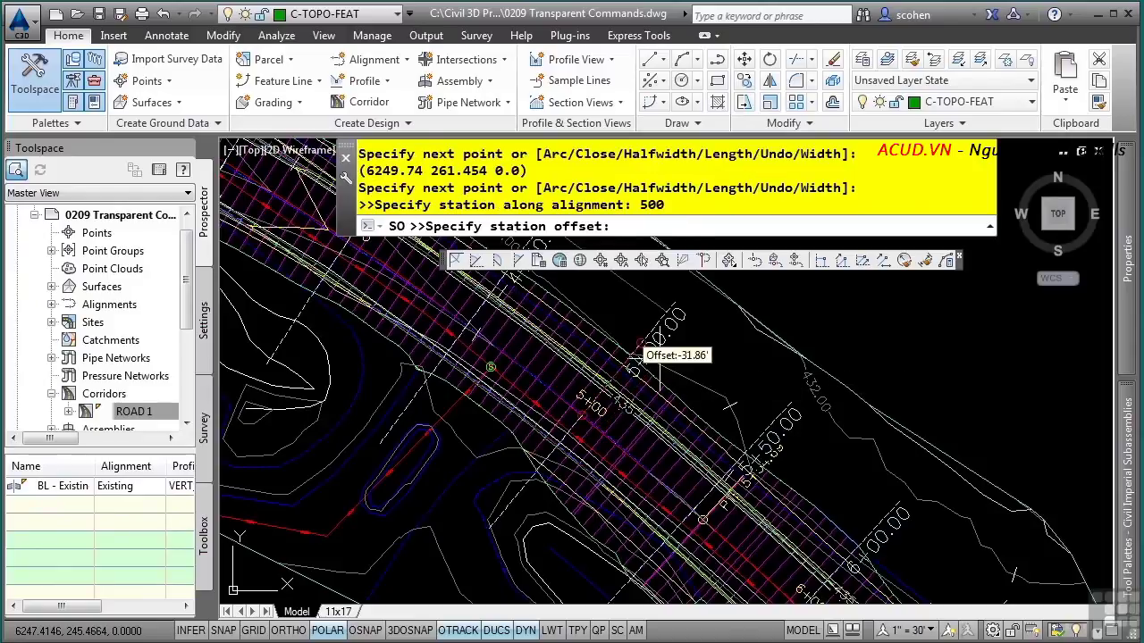
pyautogui.write('45.7')
pyautogui.press('Return')
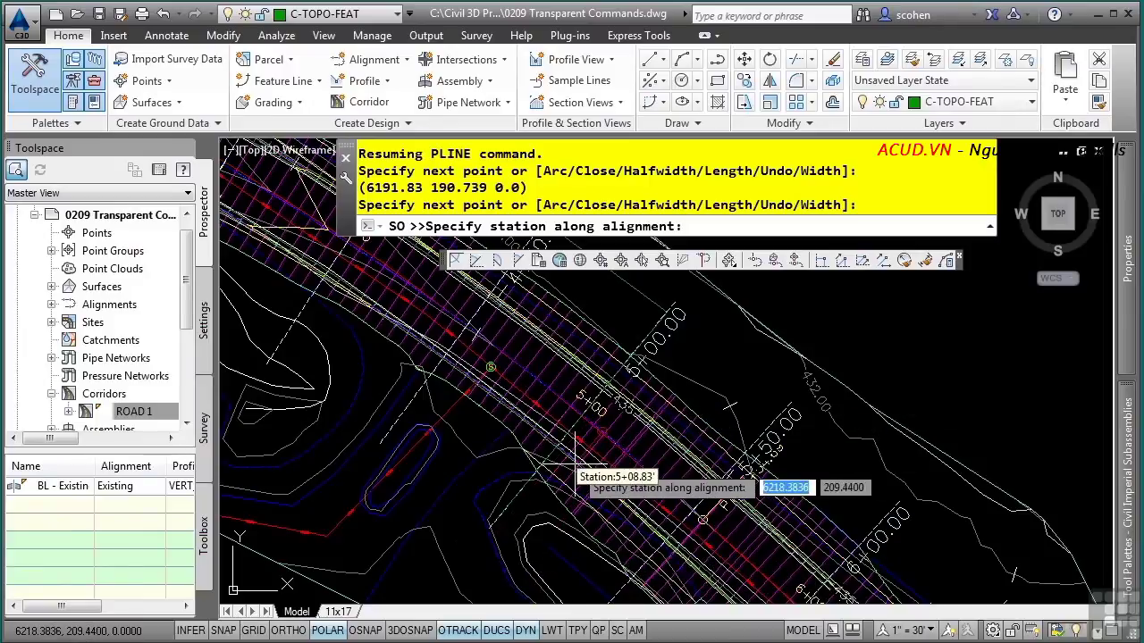
# Step: Leave the Station Offset command and end the polyline
pyautogui.moveTo(574, 465)
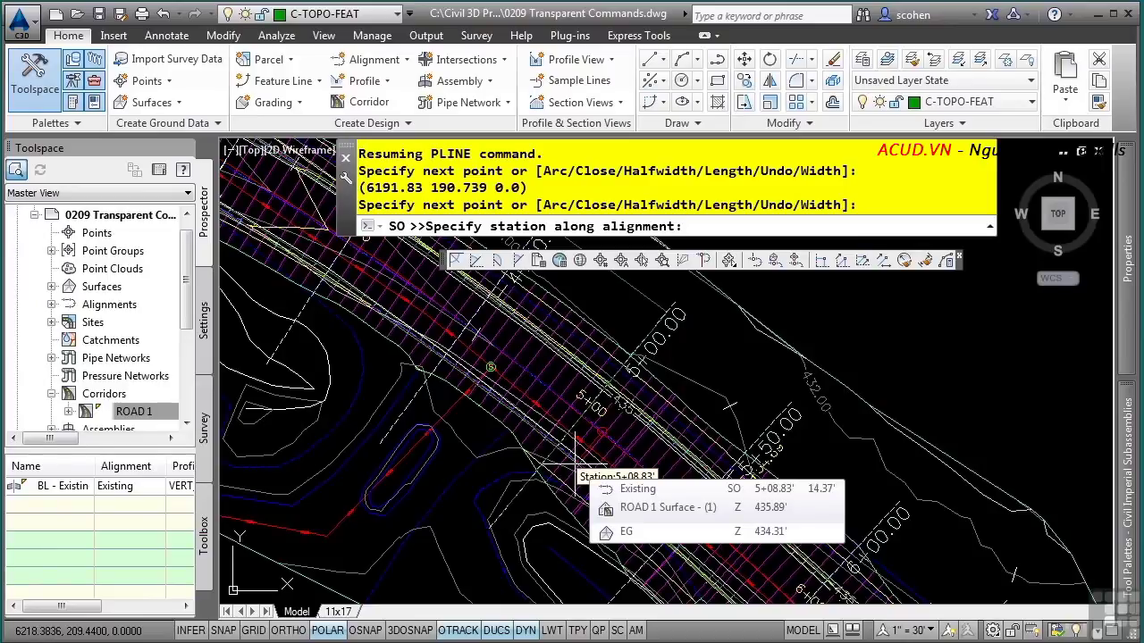
pyautogui.press('Escape')
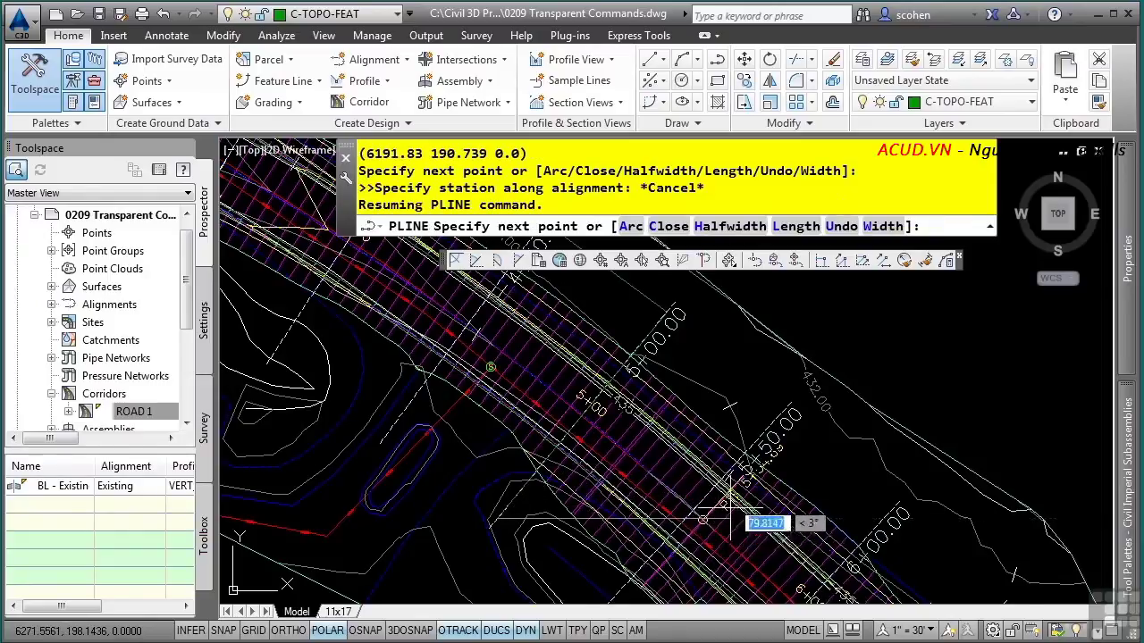
pyautogui.moveTo(737, 505); pyautogui.dragTo(657, 382, button='middle')
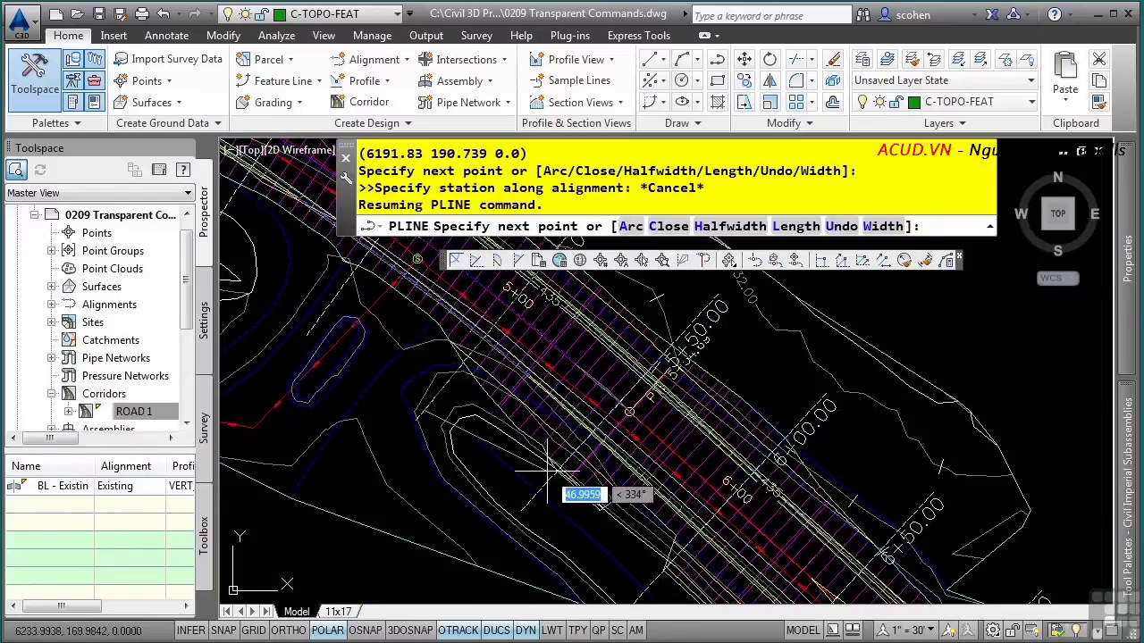
pyautogui.press('Escape')
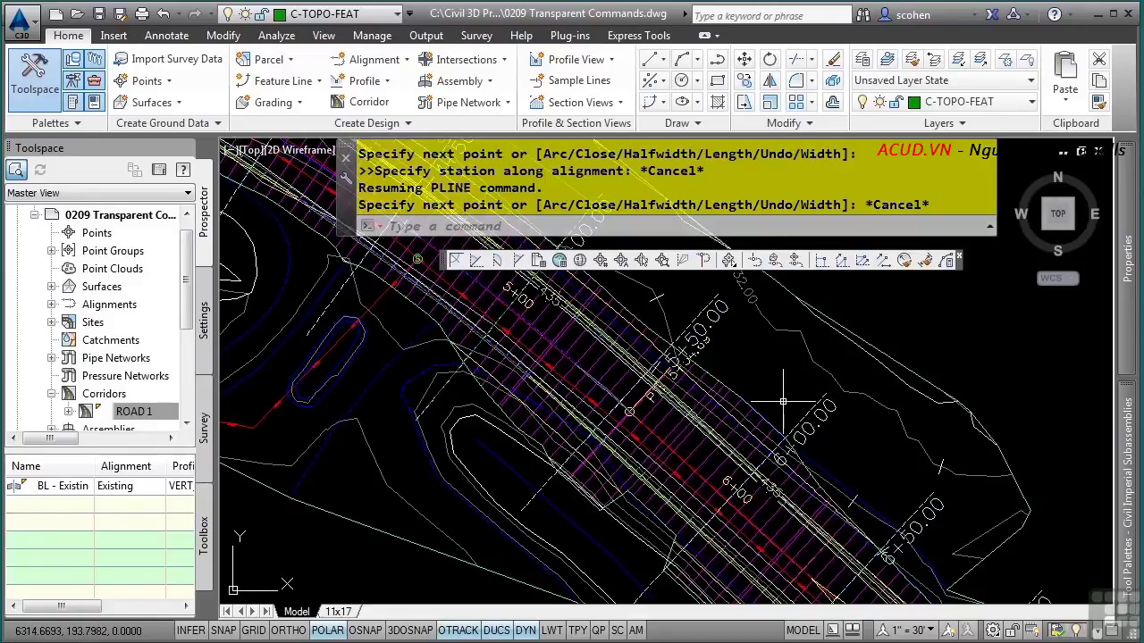
pyautogui.moveTo(788, 376)
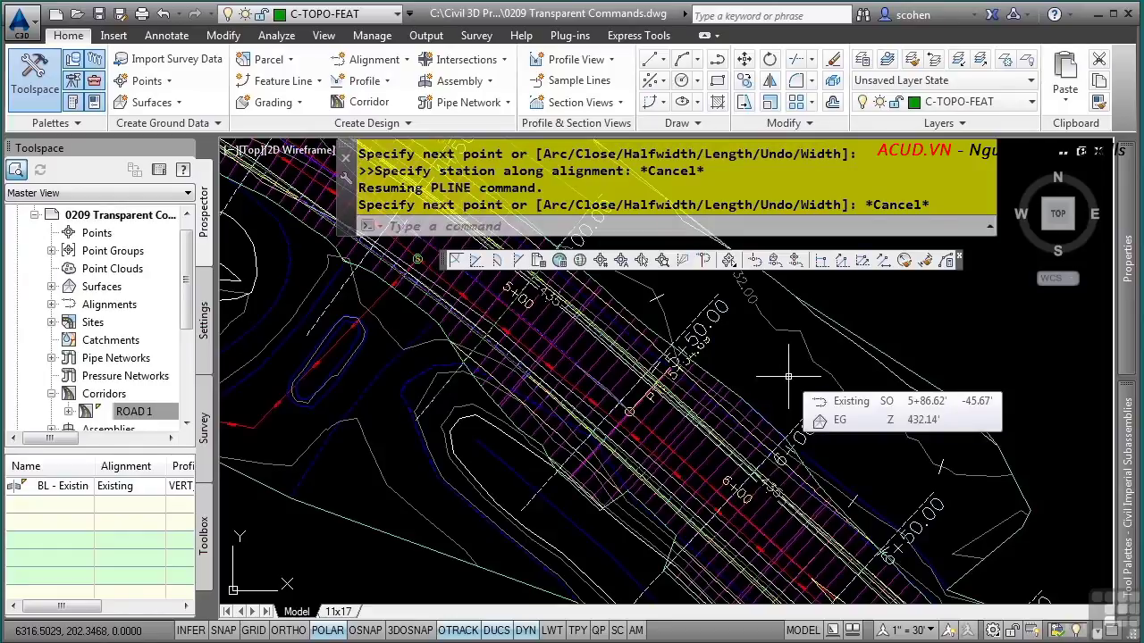
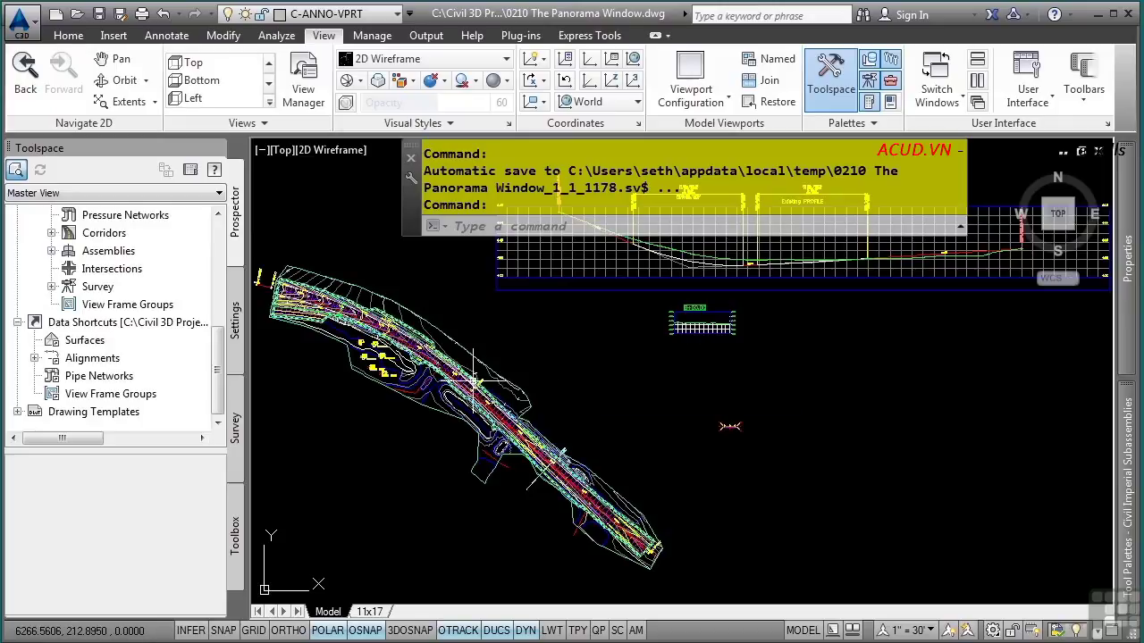
# Step: Open the Geometry Editor for the Existing alignment and review all columns of its alignment entities table in the Panorama window
pyautogui.scroll(5, 416, 339)
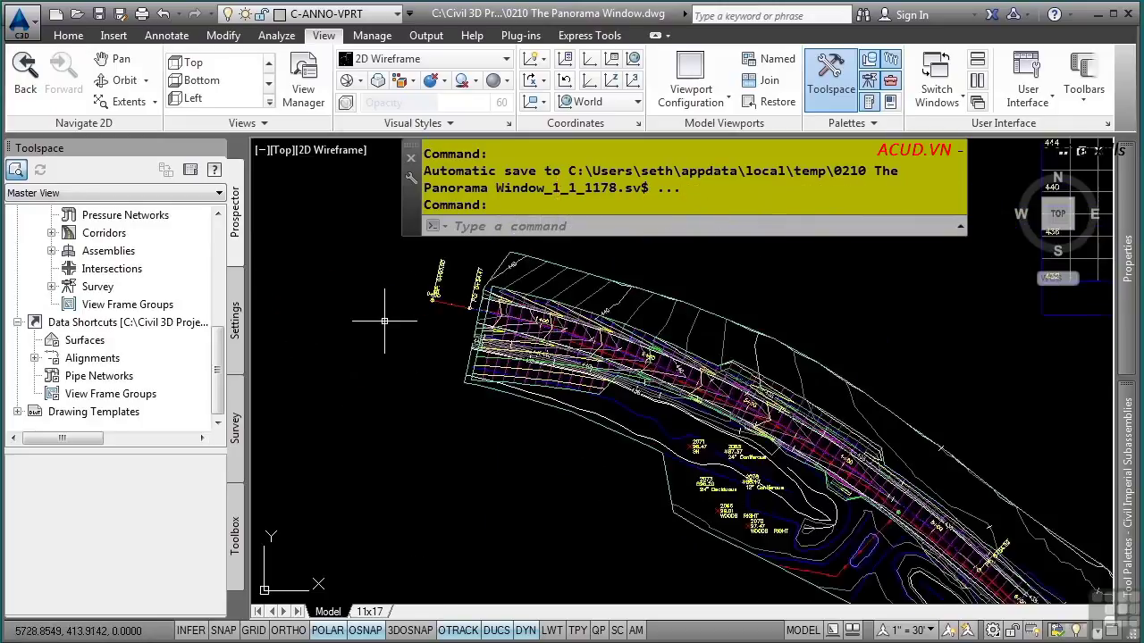
pyautogui.scroll(2, 384, 320)
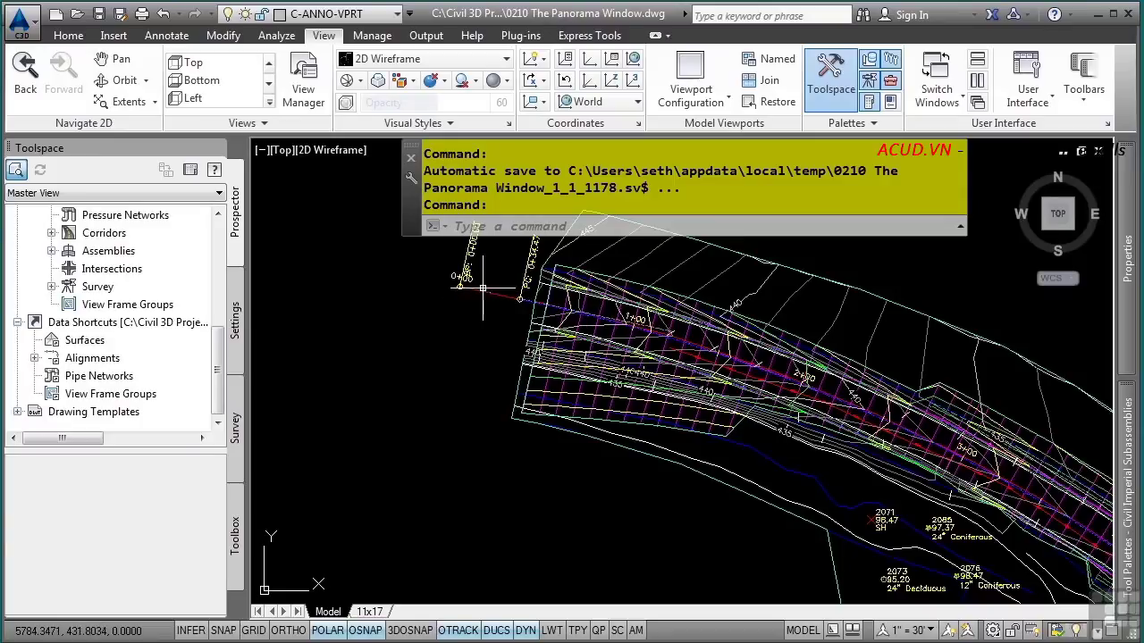
pyautogui.click(482, 289)
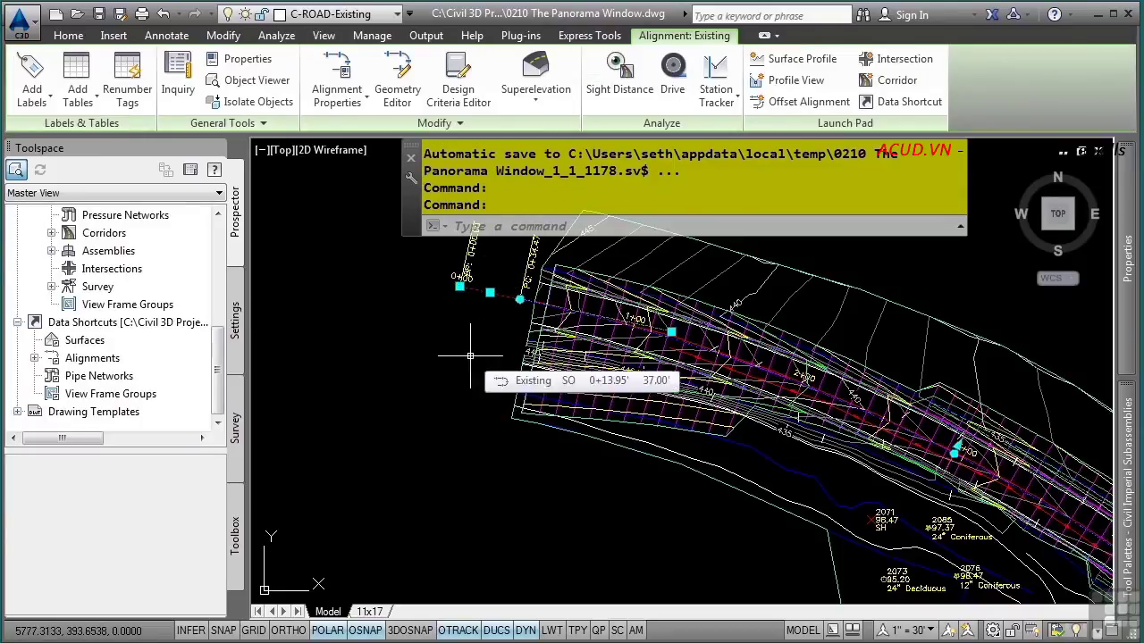
pyautogui.click(395, 98)
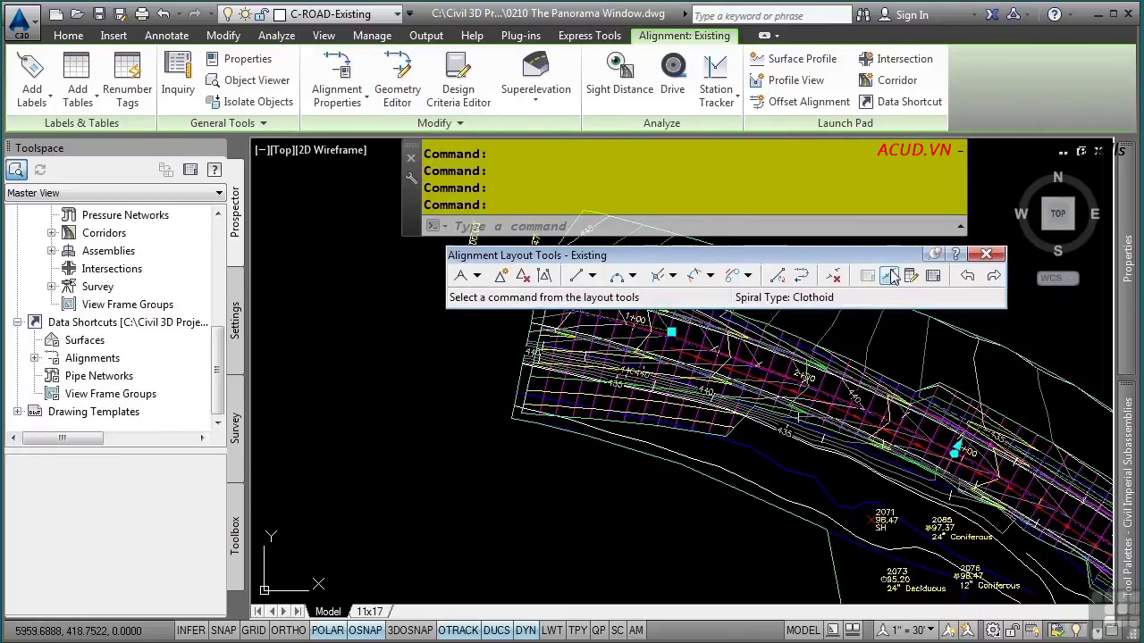
pyautogui.click(932, 277)
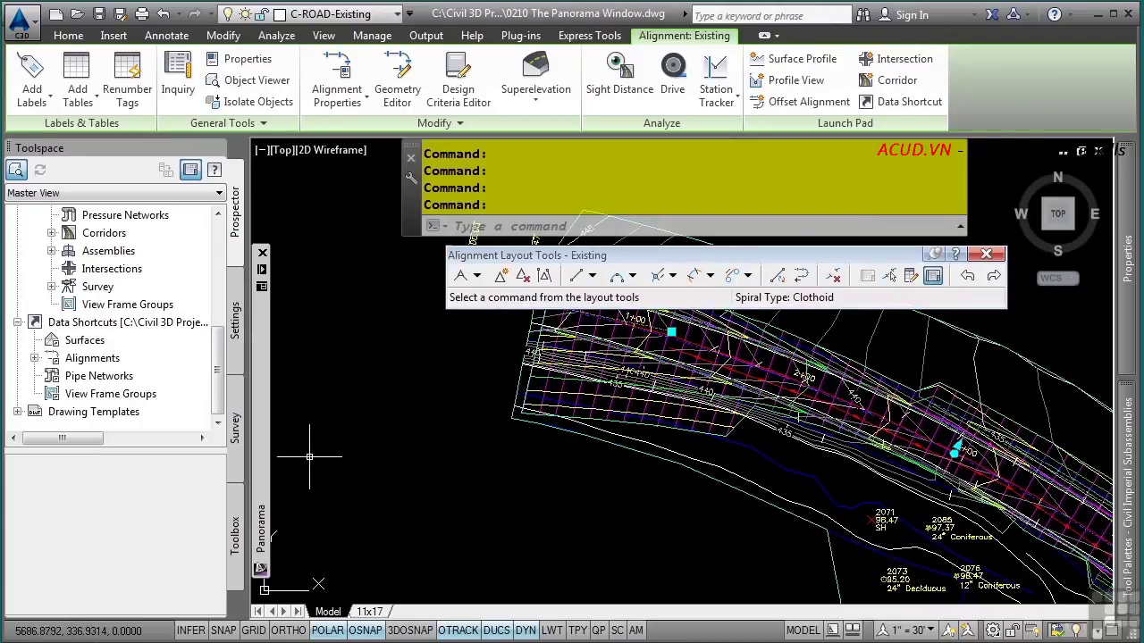
pyautogui.moveTo(277, 468)
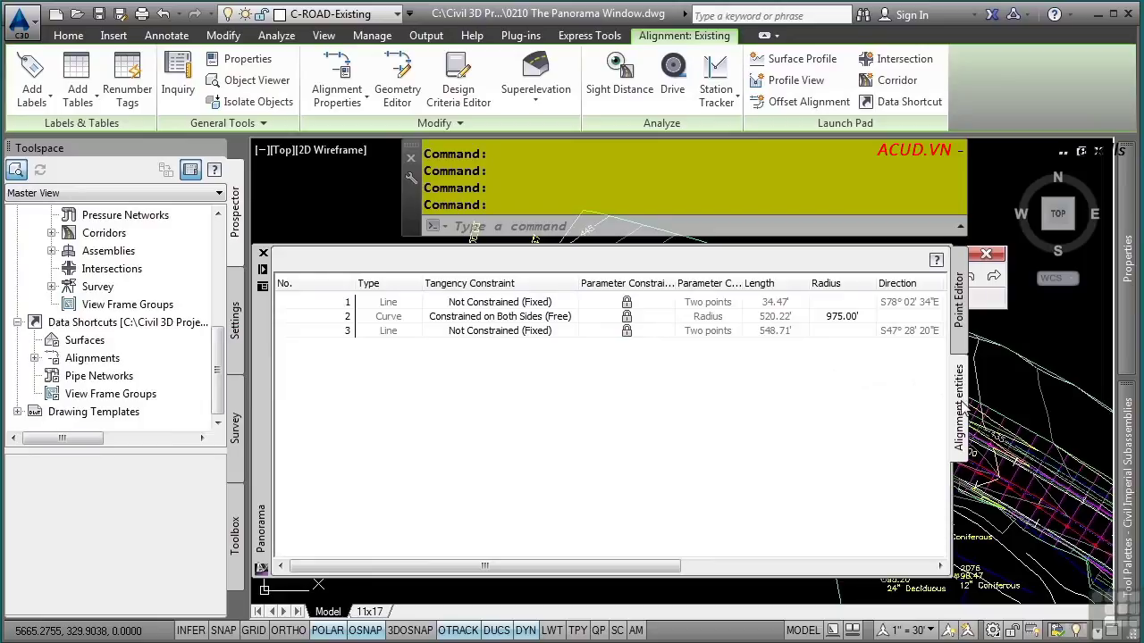
pyautogui.moveTo(453, 566); pyautogui.dragTo(634, 590)
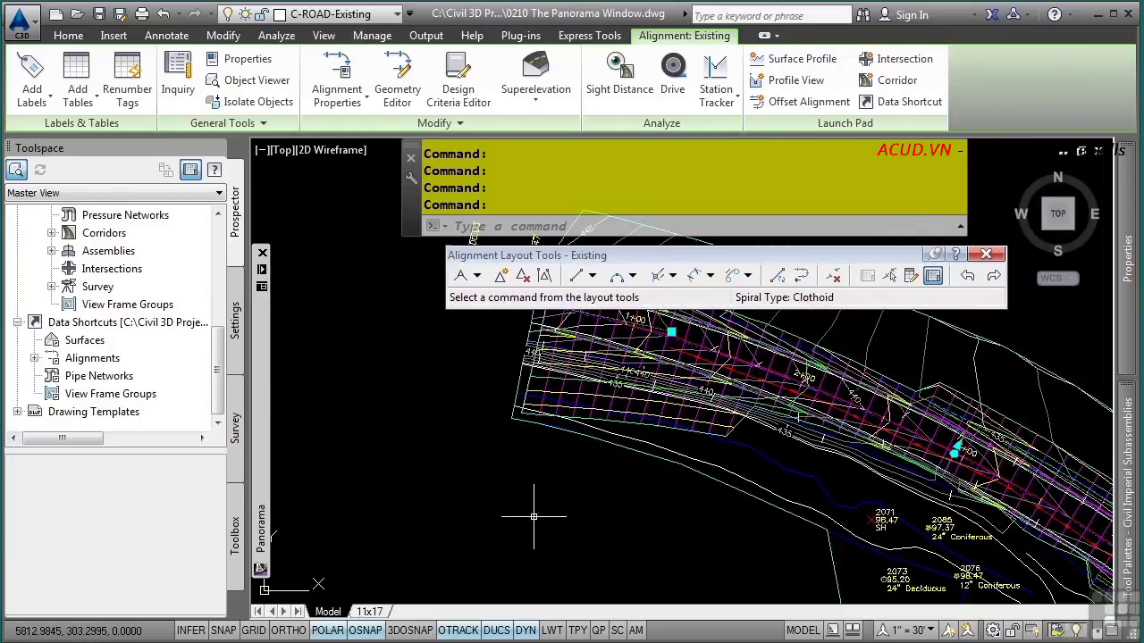
# Step: Clear the alignment selection and send COGO points 2071, 2085 and 2073 to Edit/List Points
pyautogui.press('Escape')
pyautogui.press('Escape')
pyautogui.scroll(3, 534, 517)
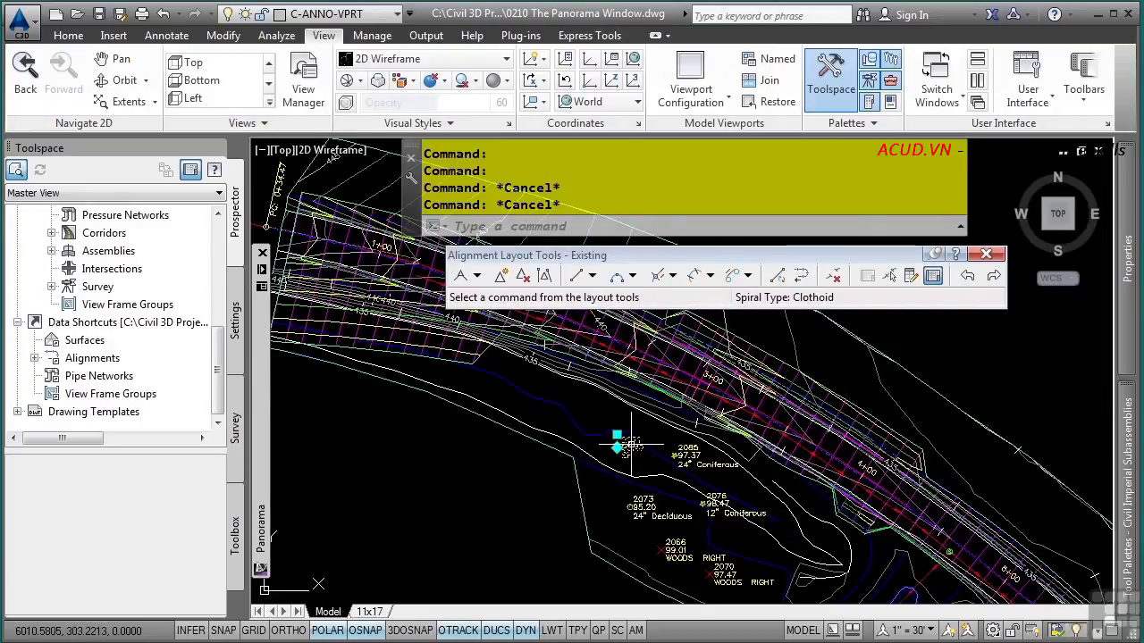
pyautogui.click(563, 427)
pyautogui.scroll(2, 681, 466)
pyautogui.click(619, 429)
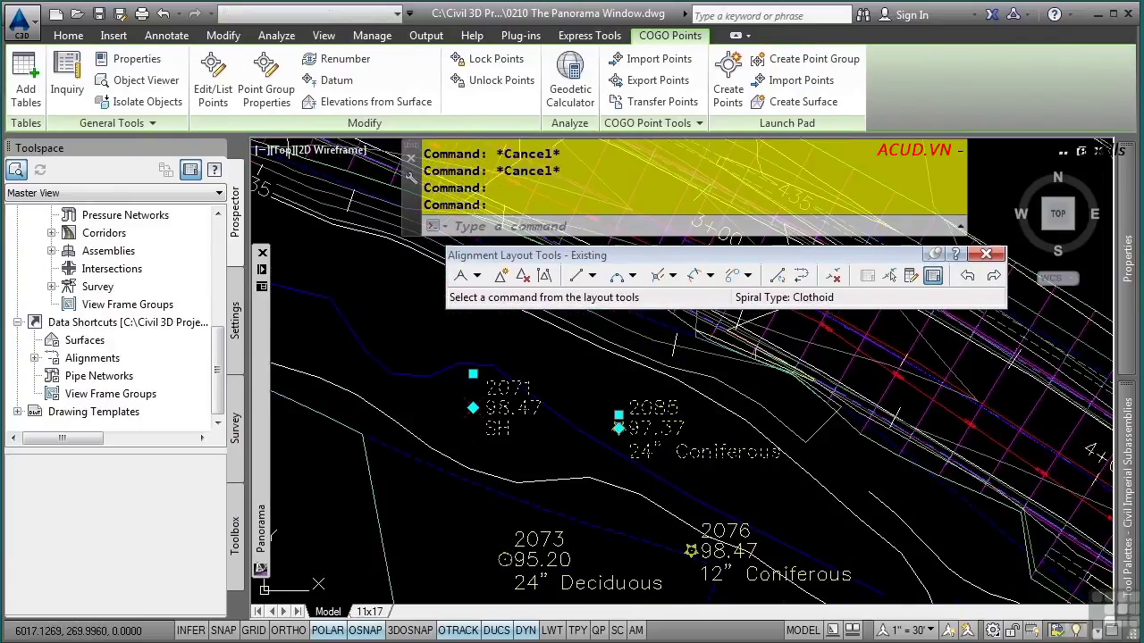
pyautogui.click(494, 549)
pyautogui.click(495, 549)
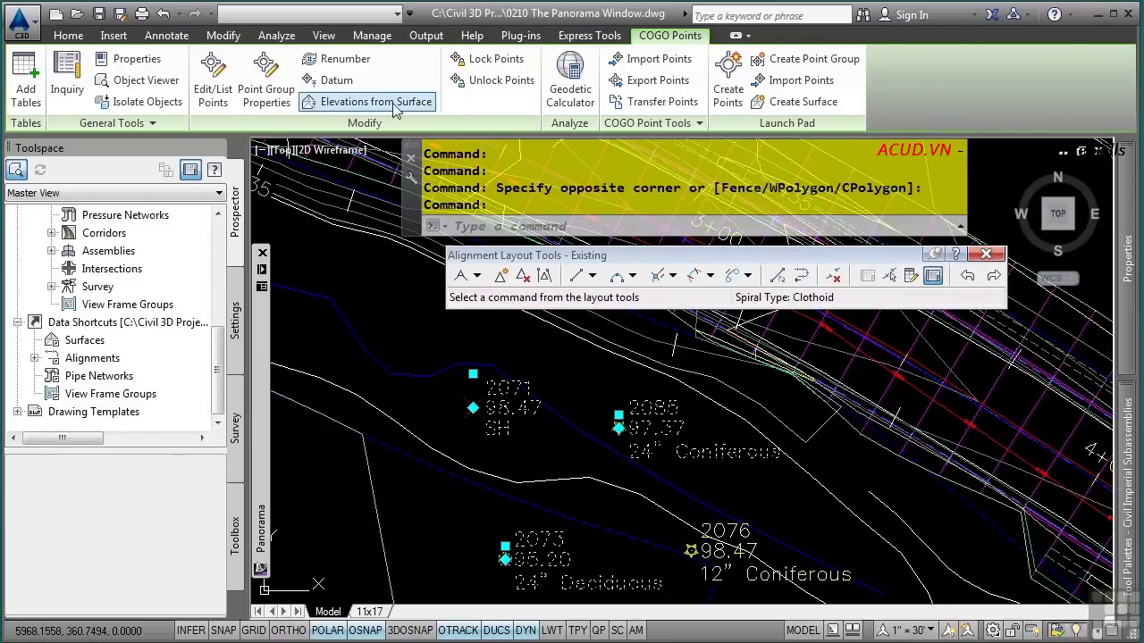
pyautogui.click(230, 91)
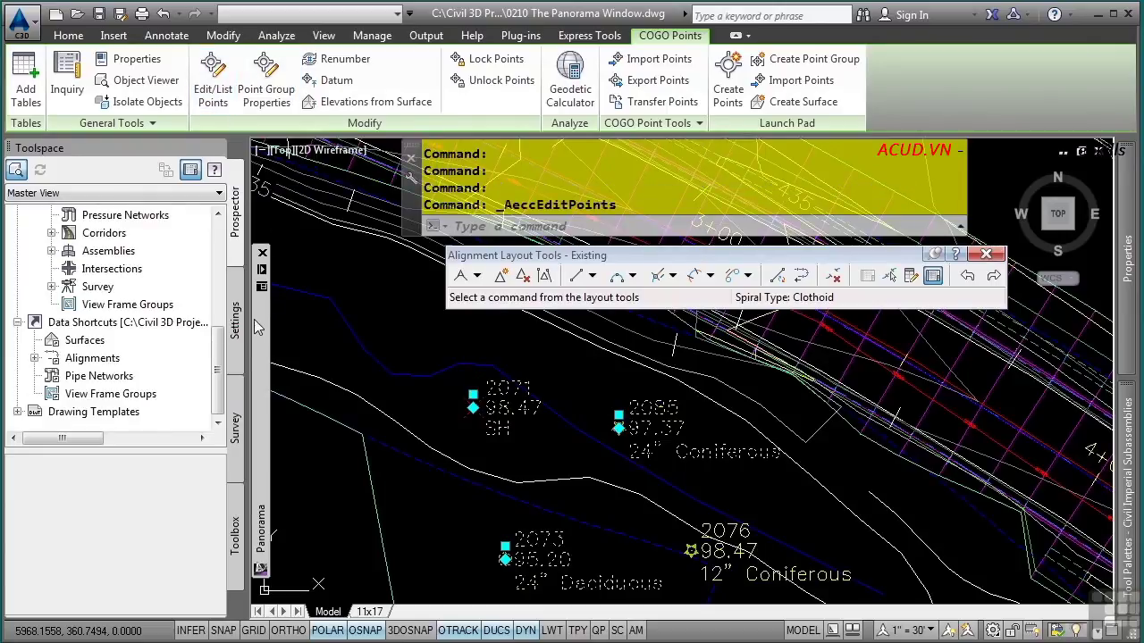
# Step: Review the selected points in Panorama's Point Editor table and dismiss only that table
pyautogui.moveTo(259, 329)
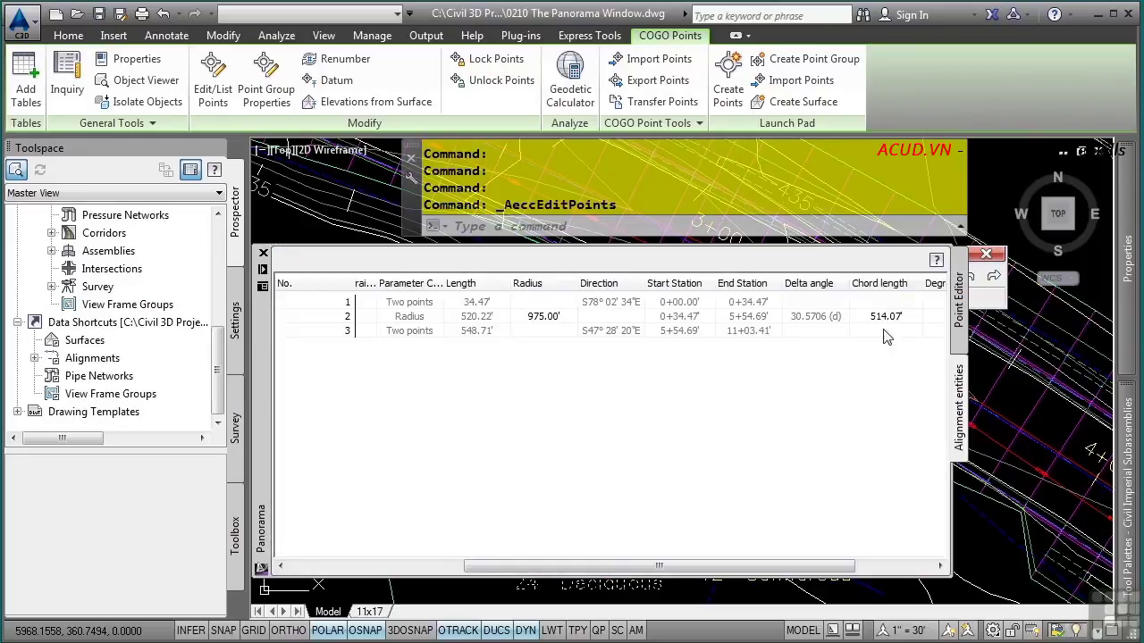
pyautogui.click(958, 304)
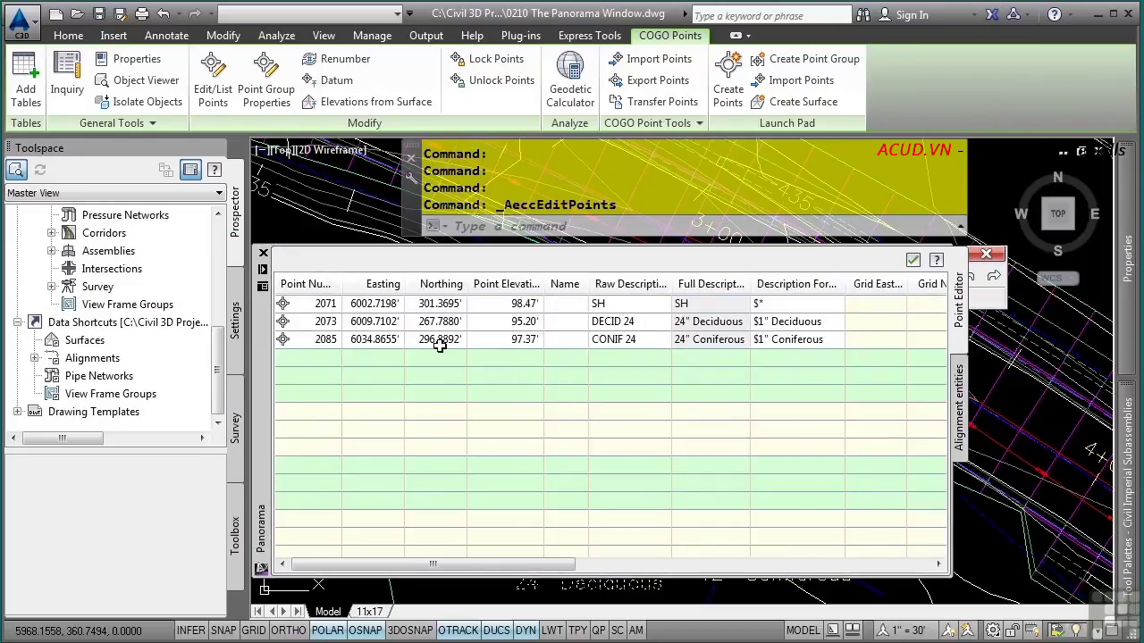
pyautogui.moveTo(415, 565); pyautogui.dragTo(413, 524)
pyautogui.click(912, 260)
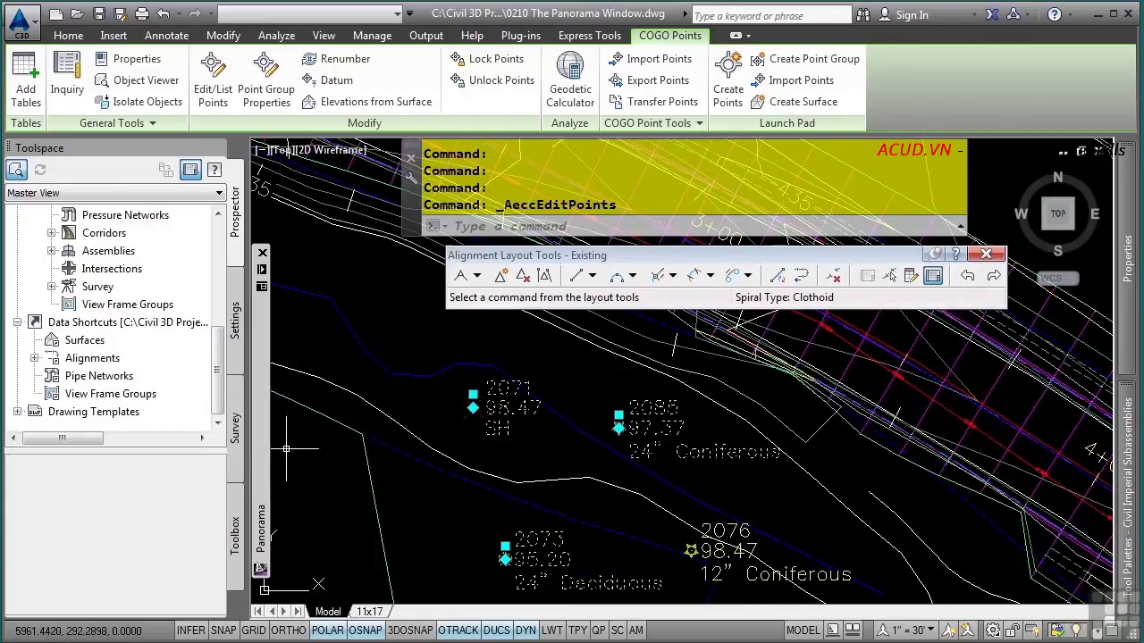
# Step: Reposition the Panorama window, close it, and clear the COGO point selection
pyautogui.moveTo(257, 412)
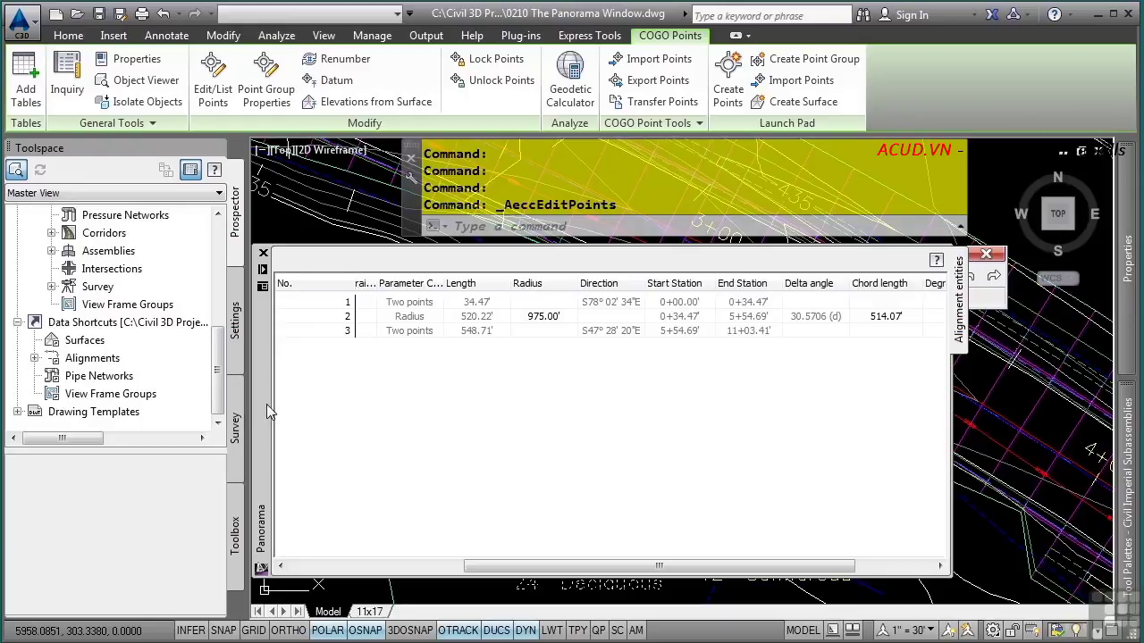
pyautogui.moveTo(266, 404); pyautogui.dragTo(160, 379)
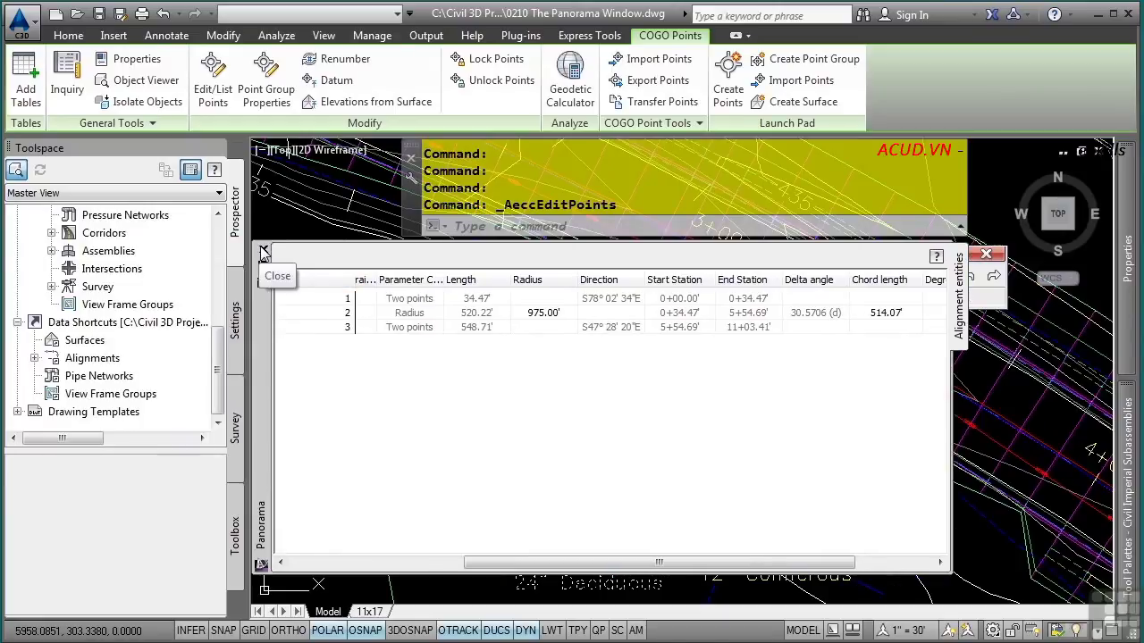
pyautogui.click(264, 251)
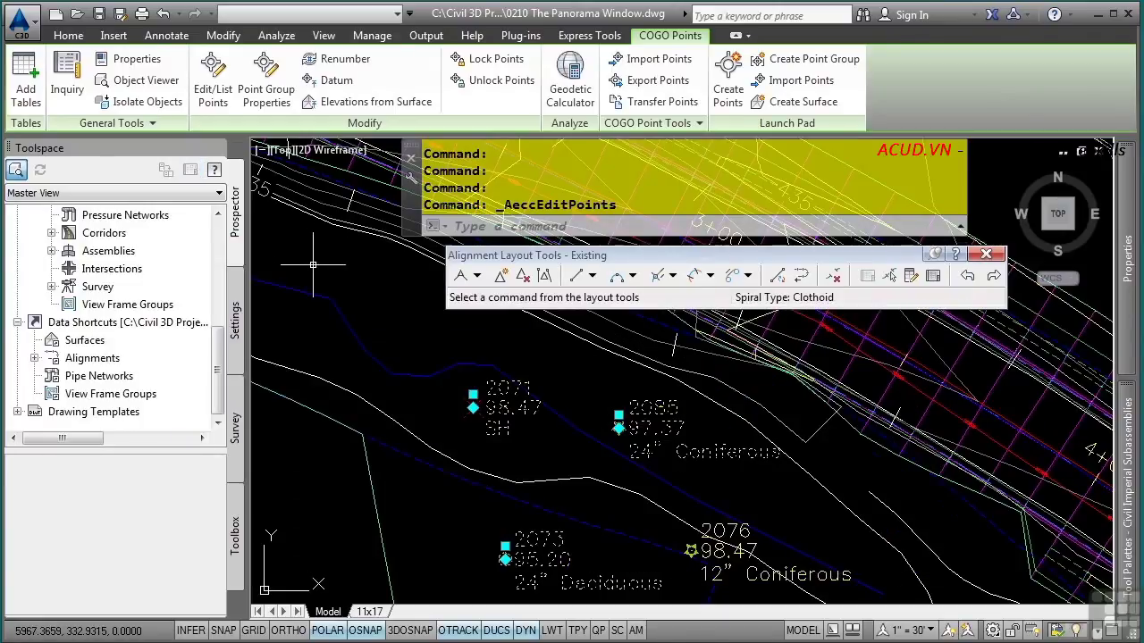
pyautogui.press('Escape')
pyautogui.press('Escape')
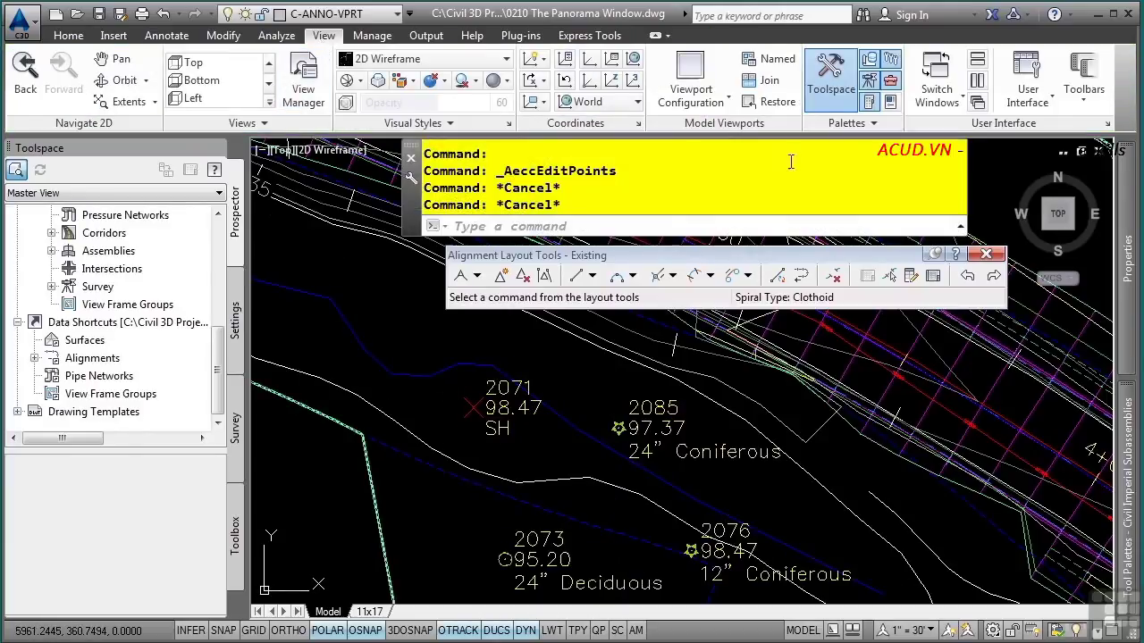
# Step: Open the Event Viewer in the Panorama window
pyautogui.click(856, 123)
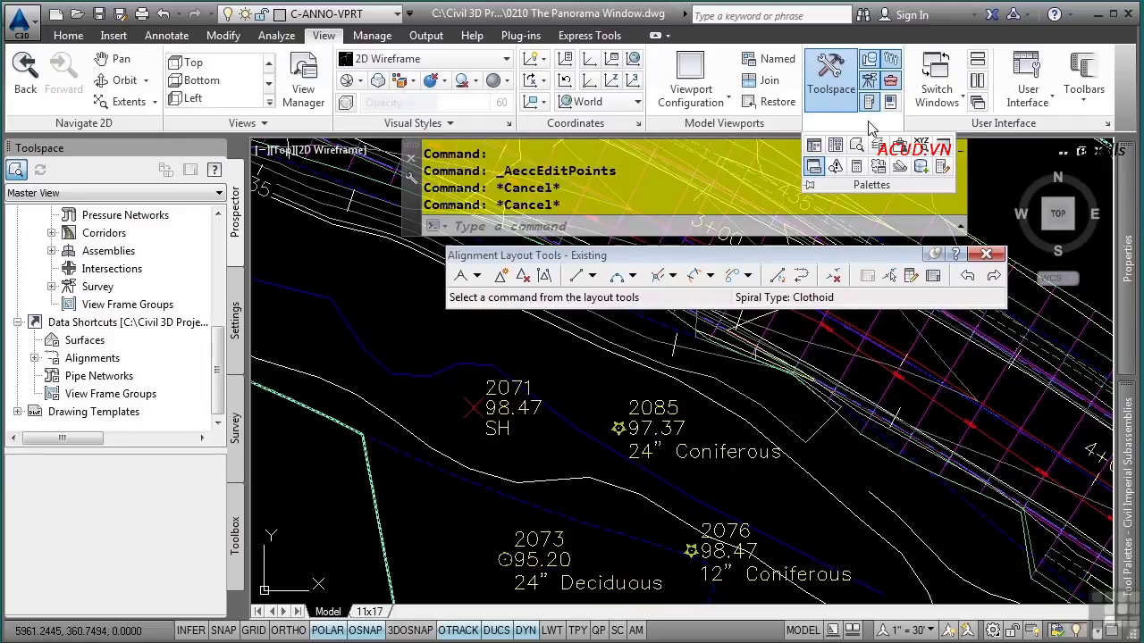
pyautogui.click(836, 168)
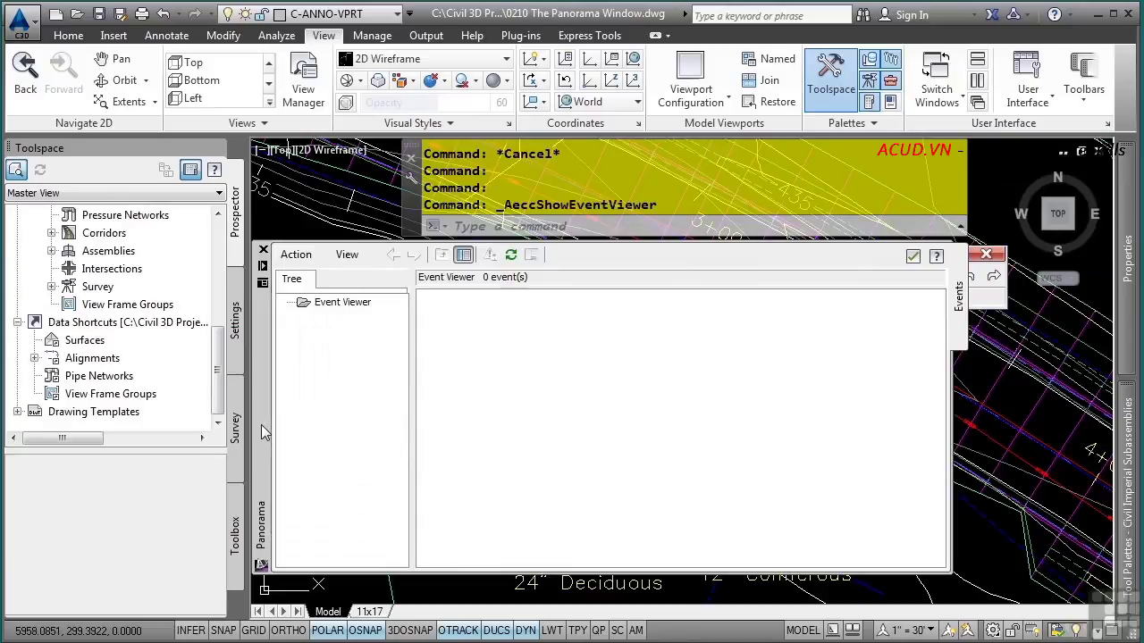